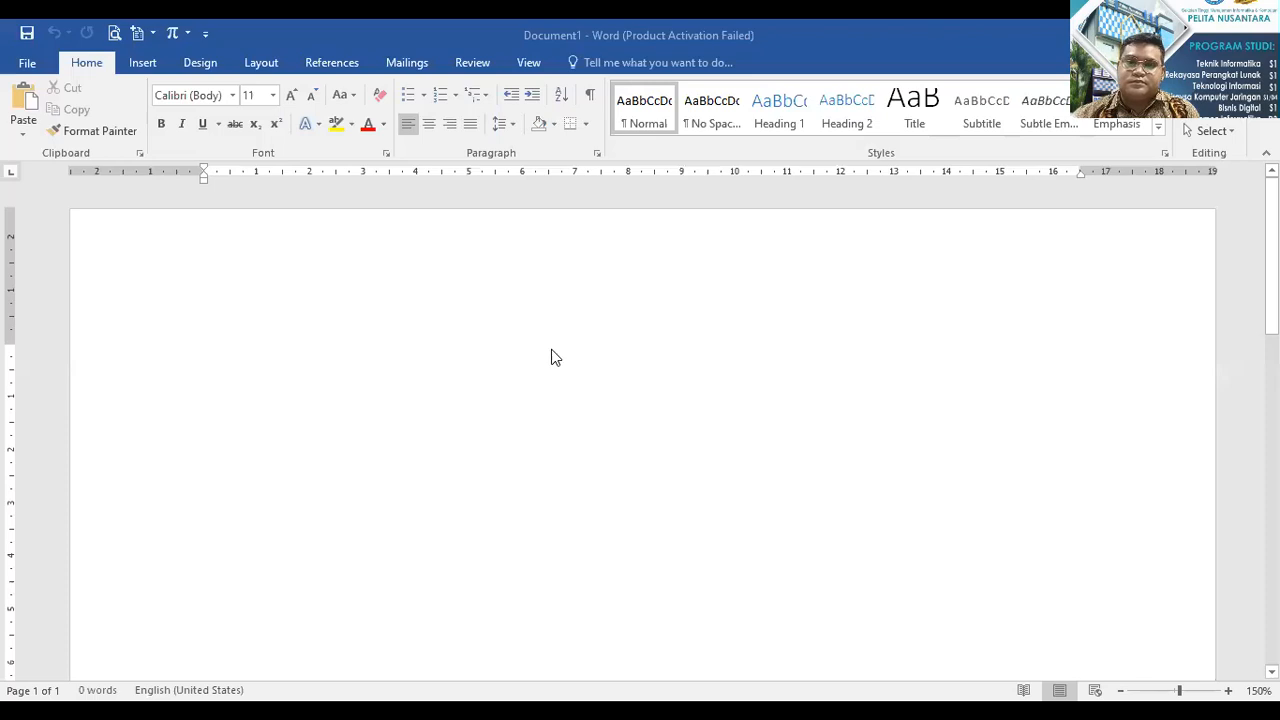
click(544, 378)
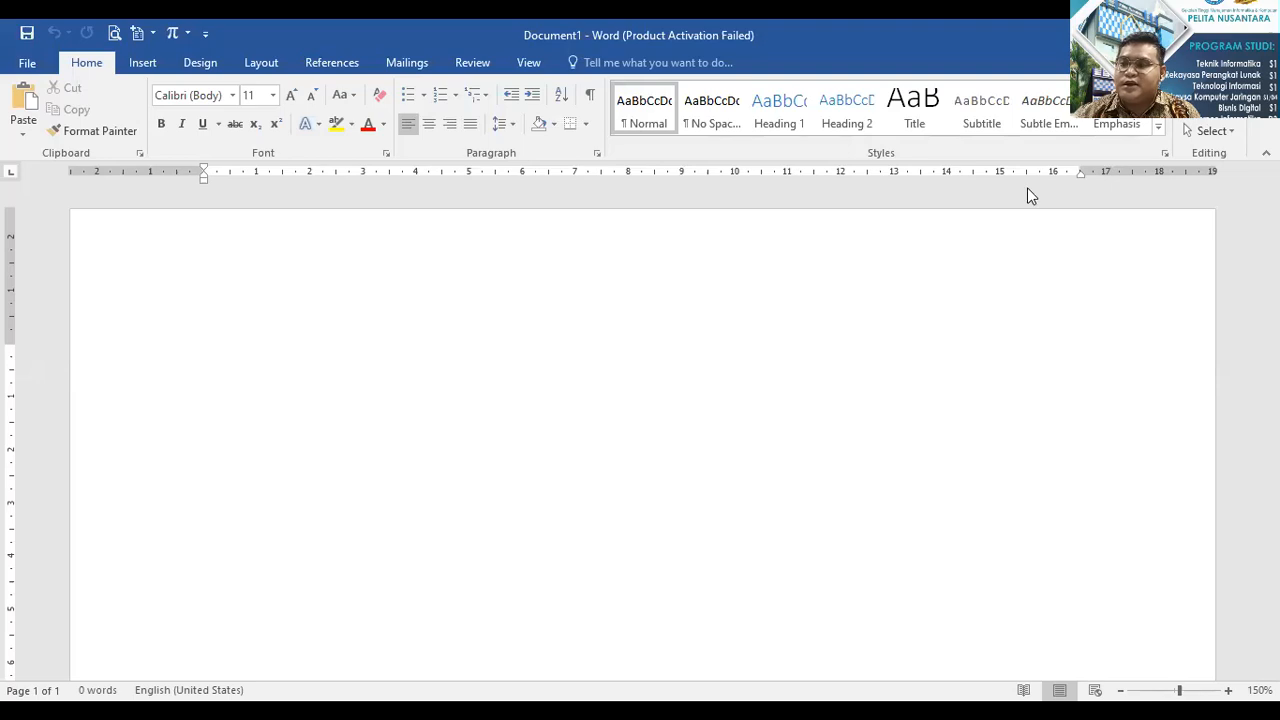
click(1158, 127)
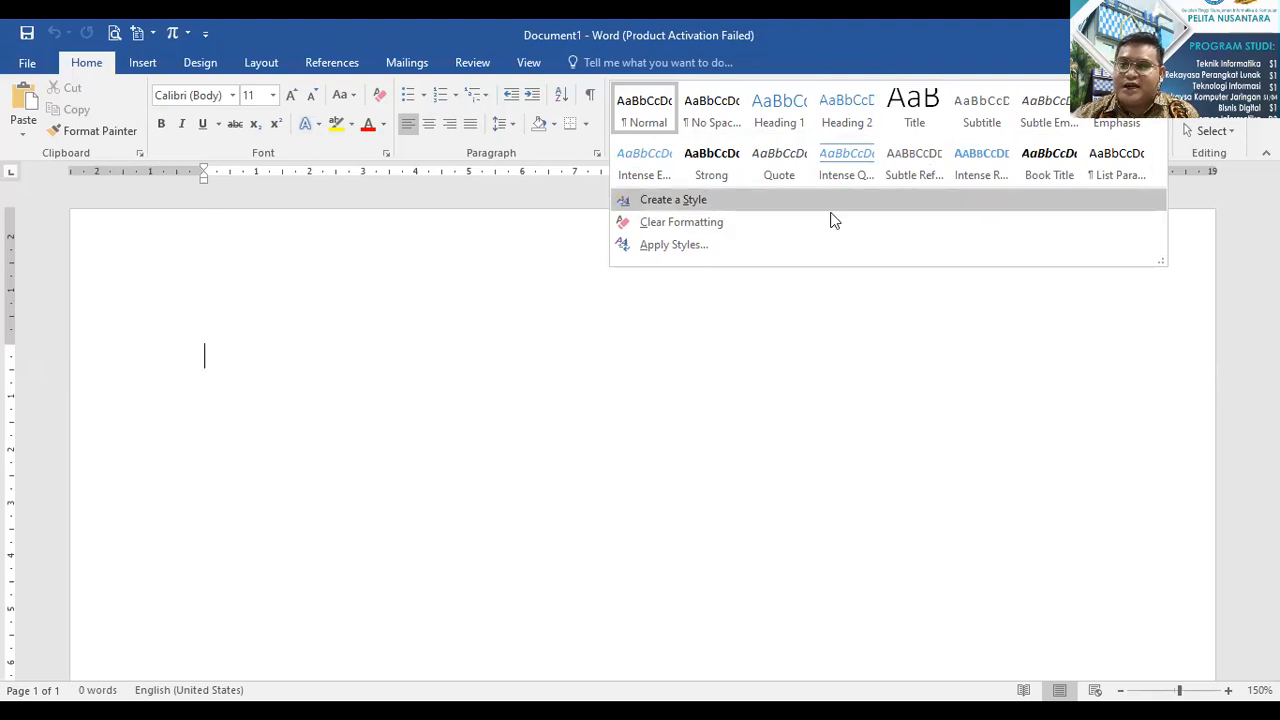
click(606, 355)
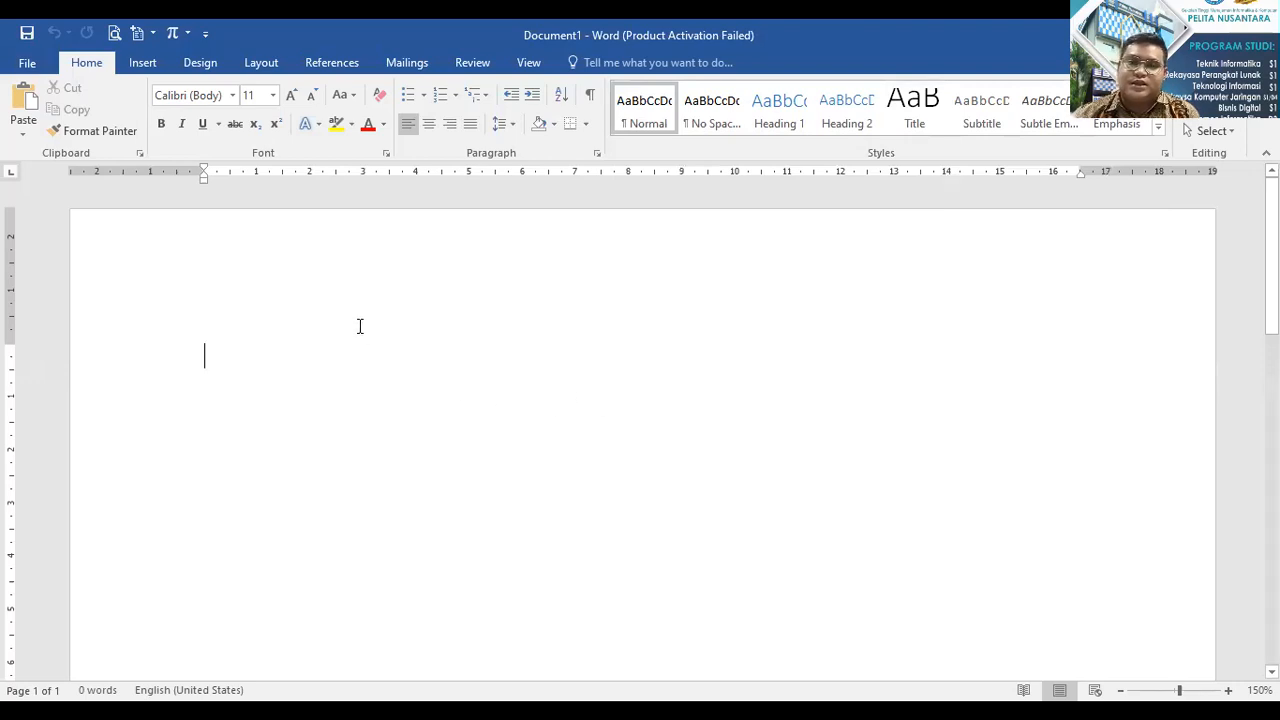
Set the document's paper size to A4 210 x 297 mm.
click(264, 66)
click(120, 139)
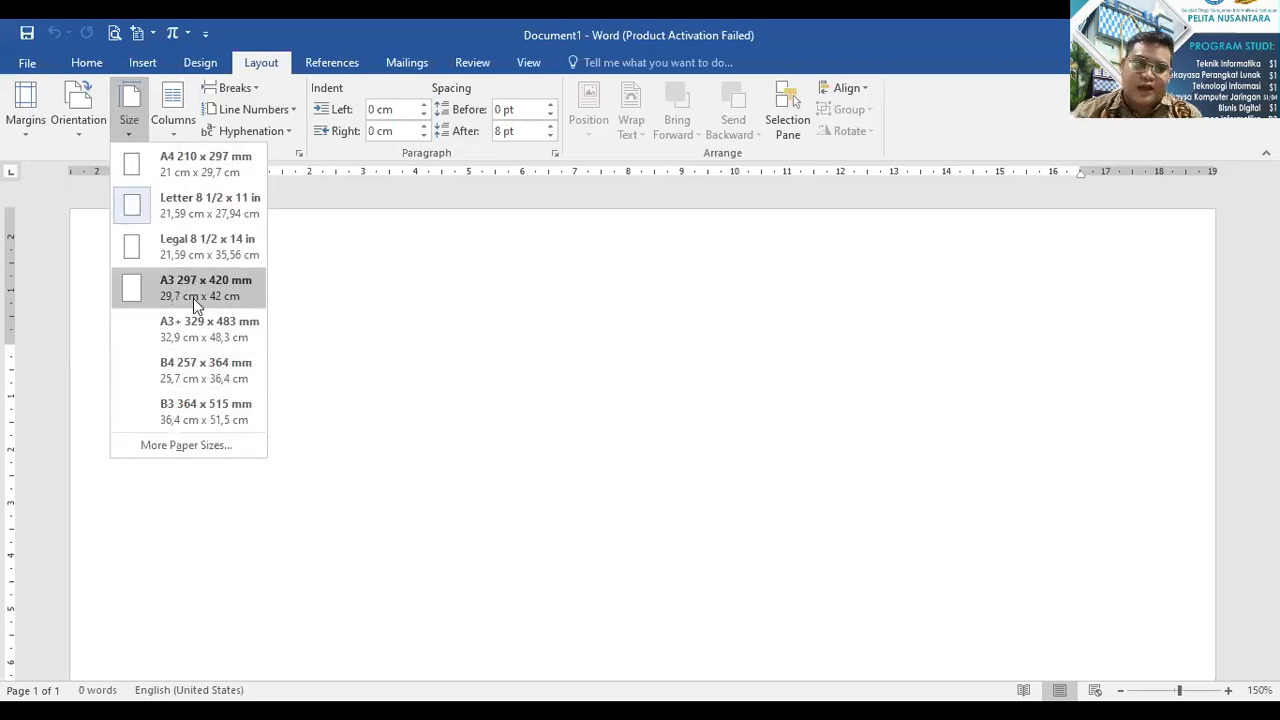
click(190, 165)
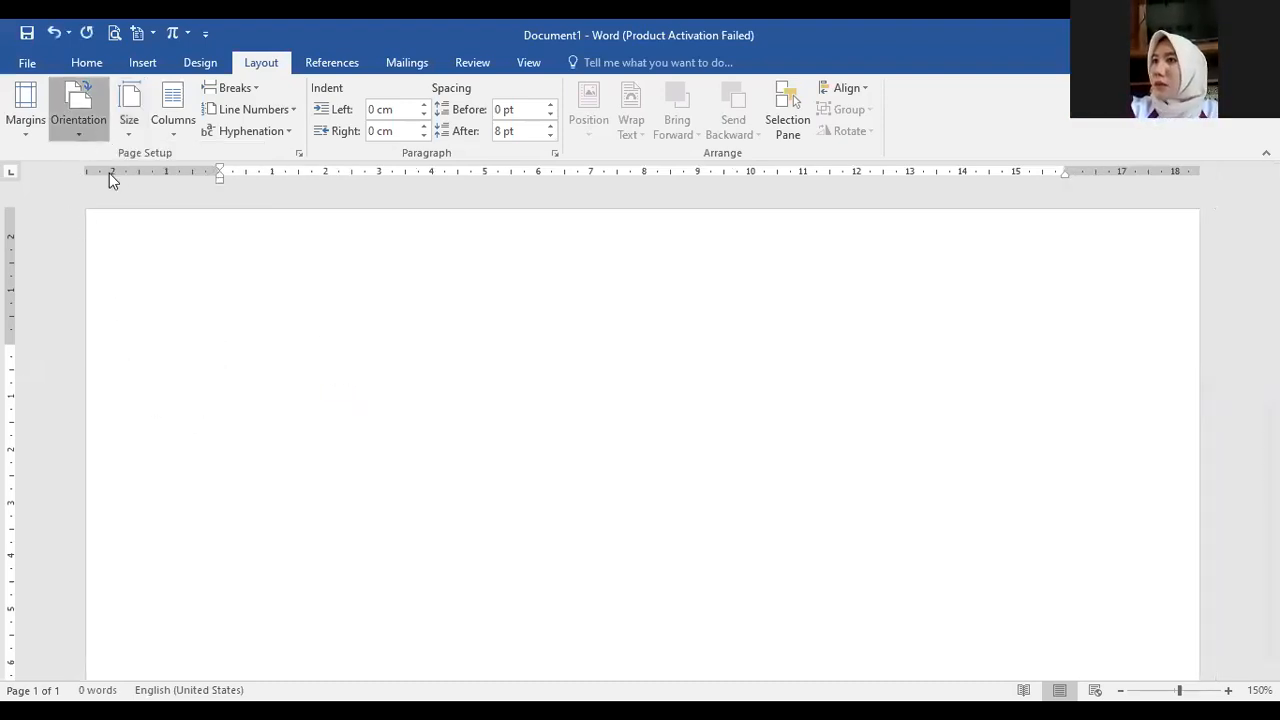
click(80, 118)
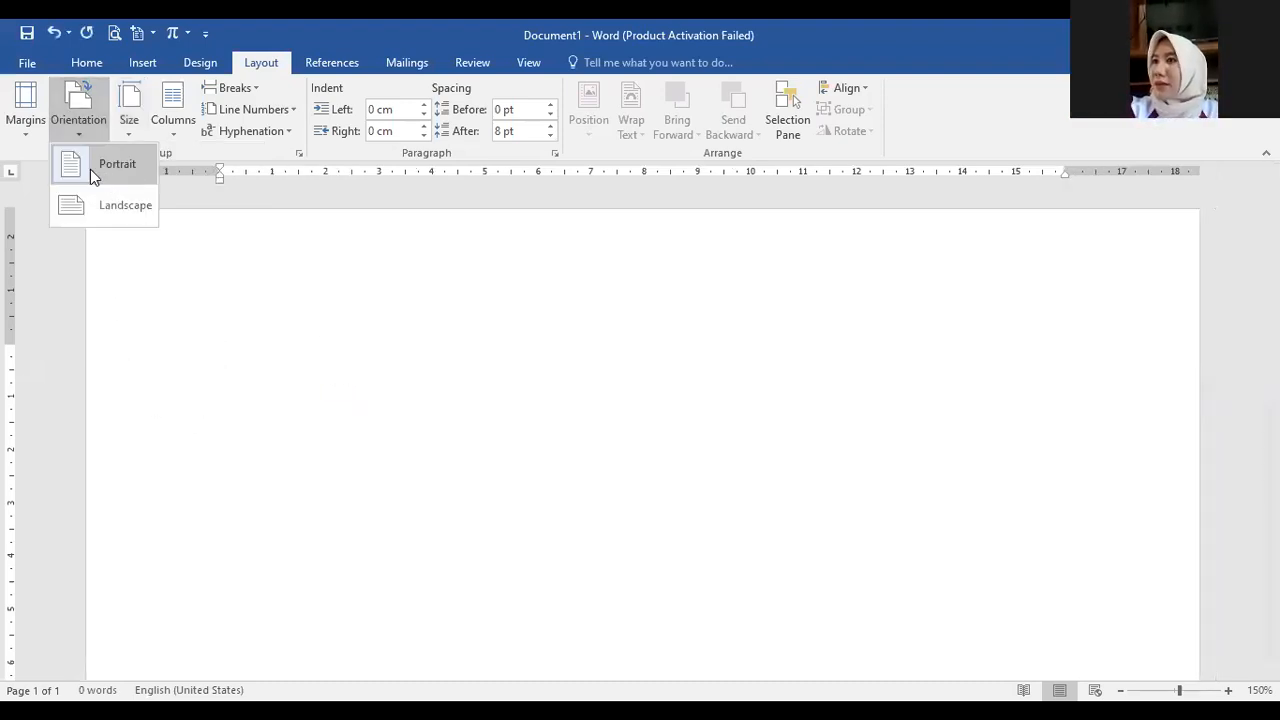
click(22, 138)
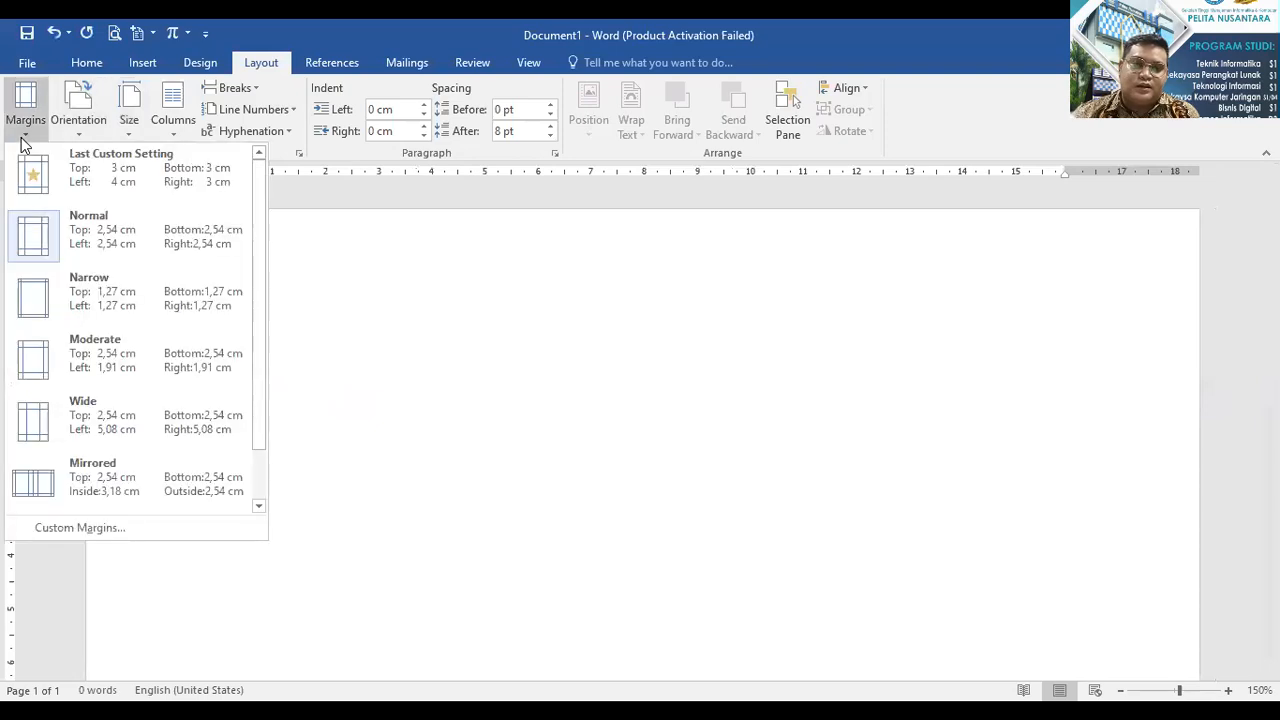
click(88, 129)
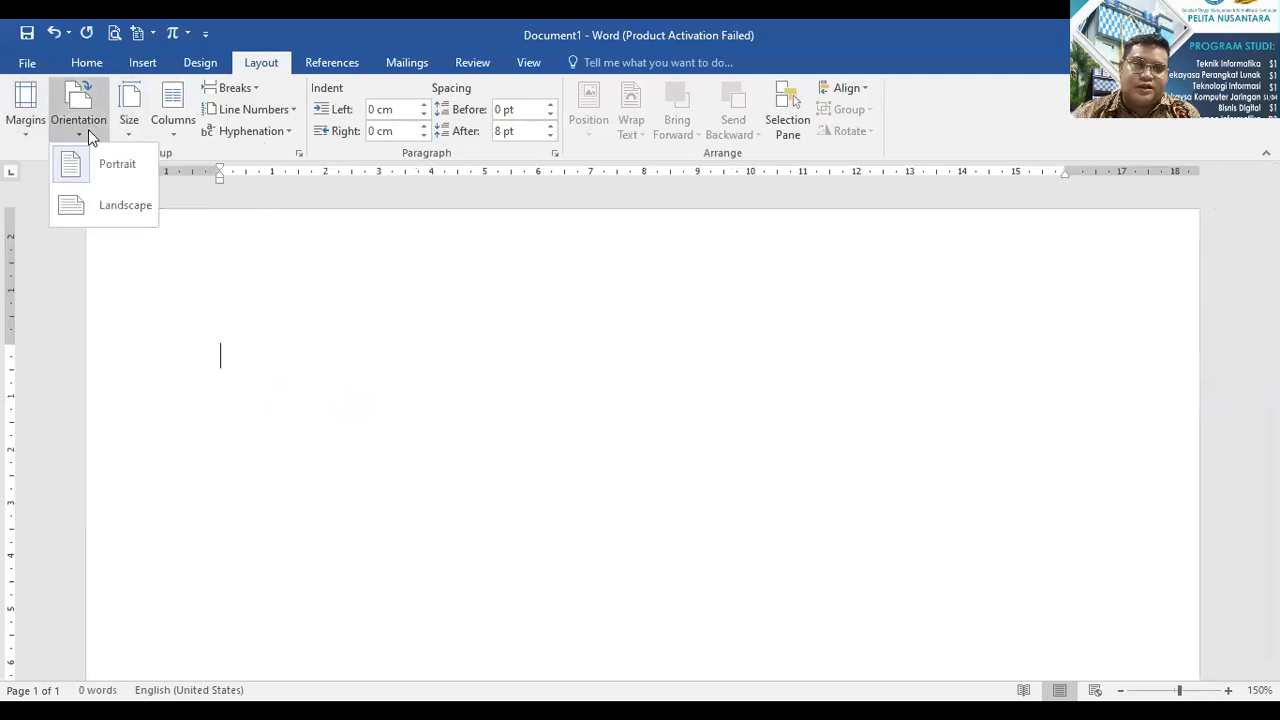
Set custom margins for the whole document: top 3 cm, left 4 cm, bottom 3 cm and right 3 cm.
click(30, 132)
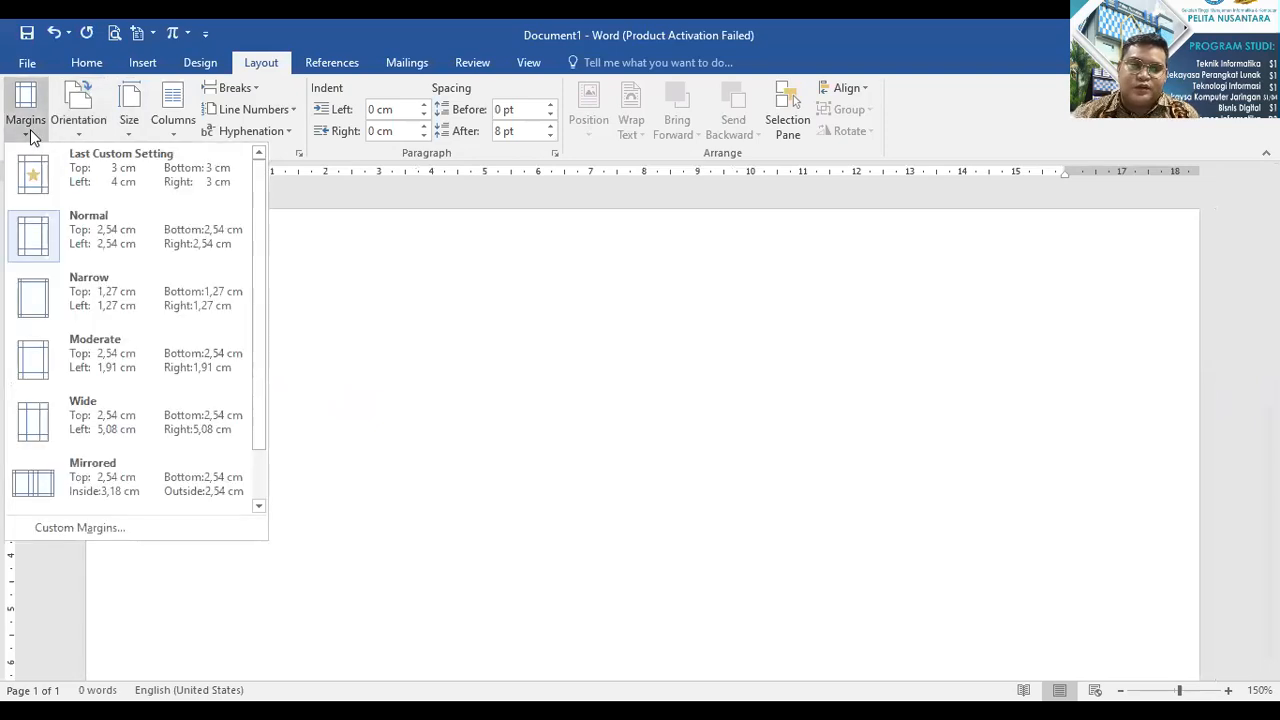
click(118, 521)
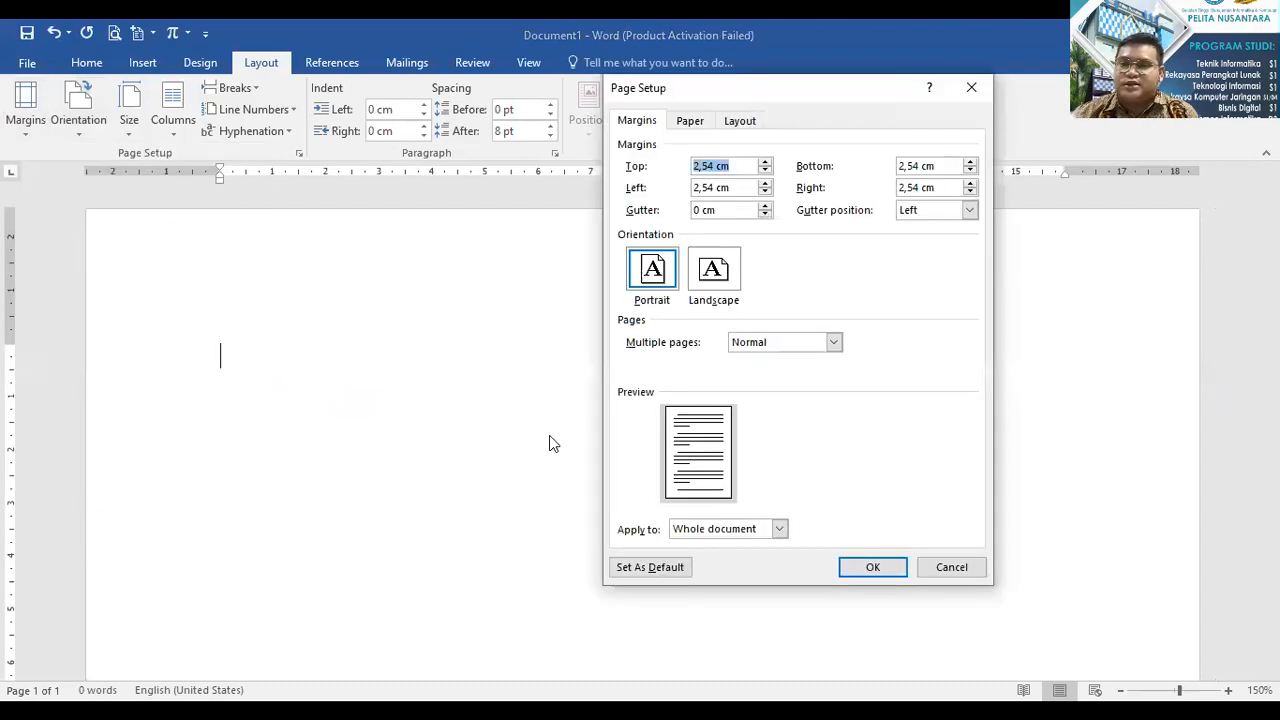
click(706, 166)
double_click(706, 166)
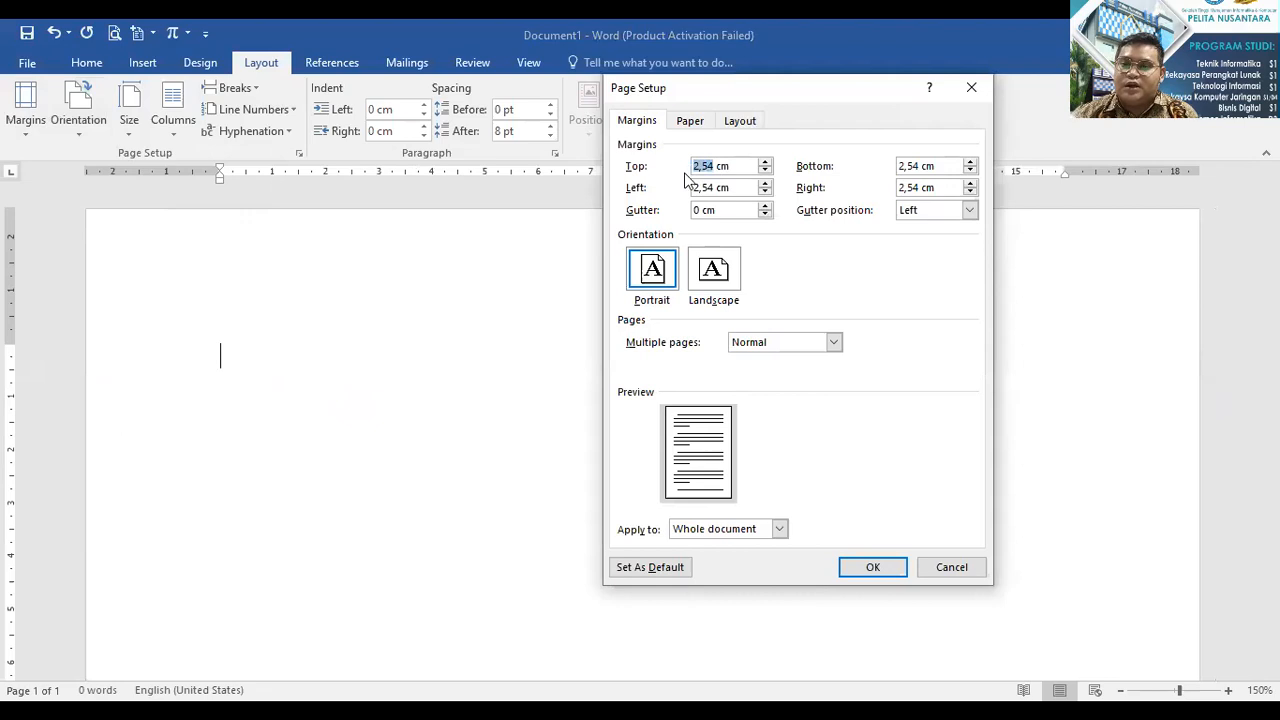
text(3)
double_click(708, 187)
text(4)
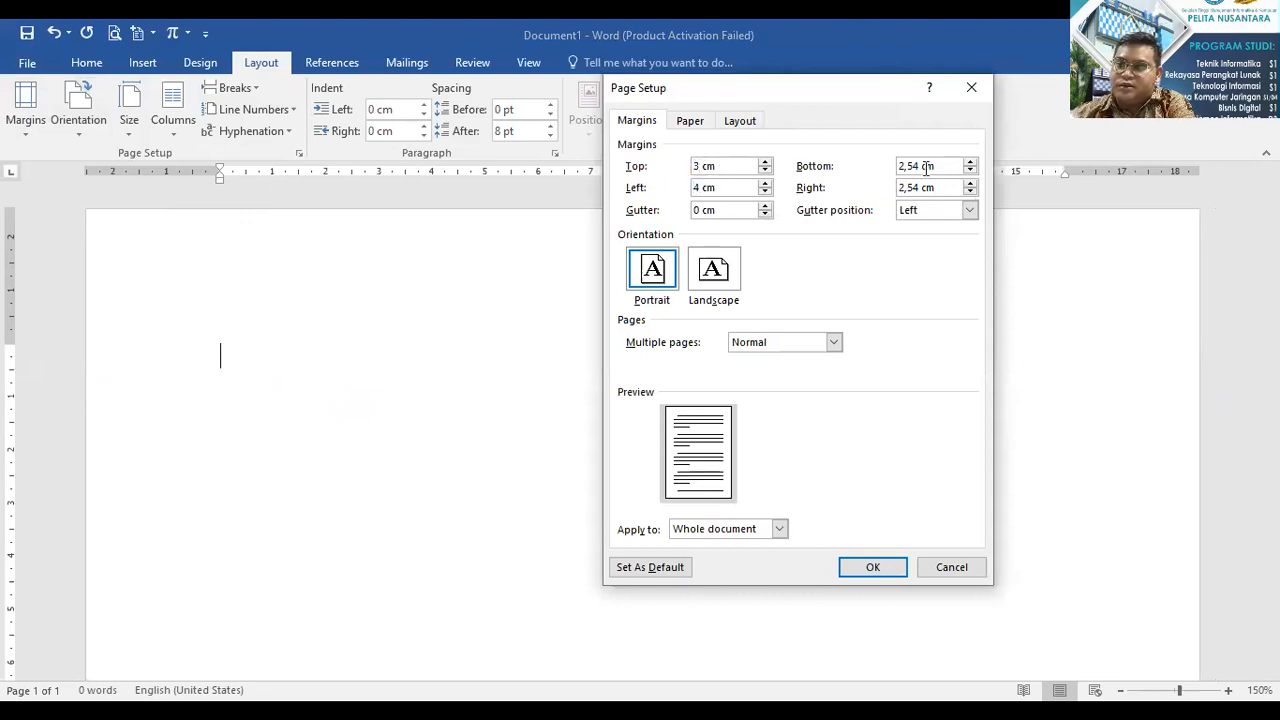
drag(919, 166, 888, 181)
text(3)
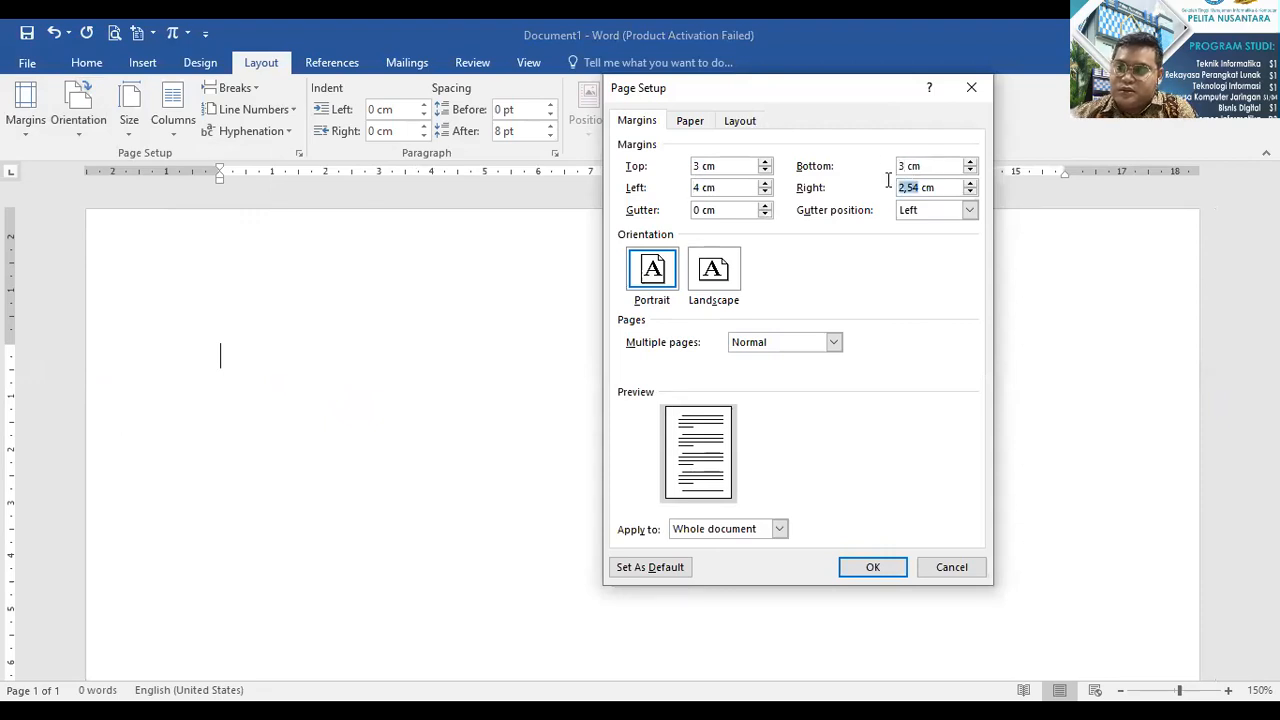
text(3)
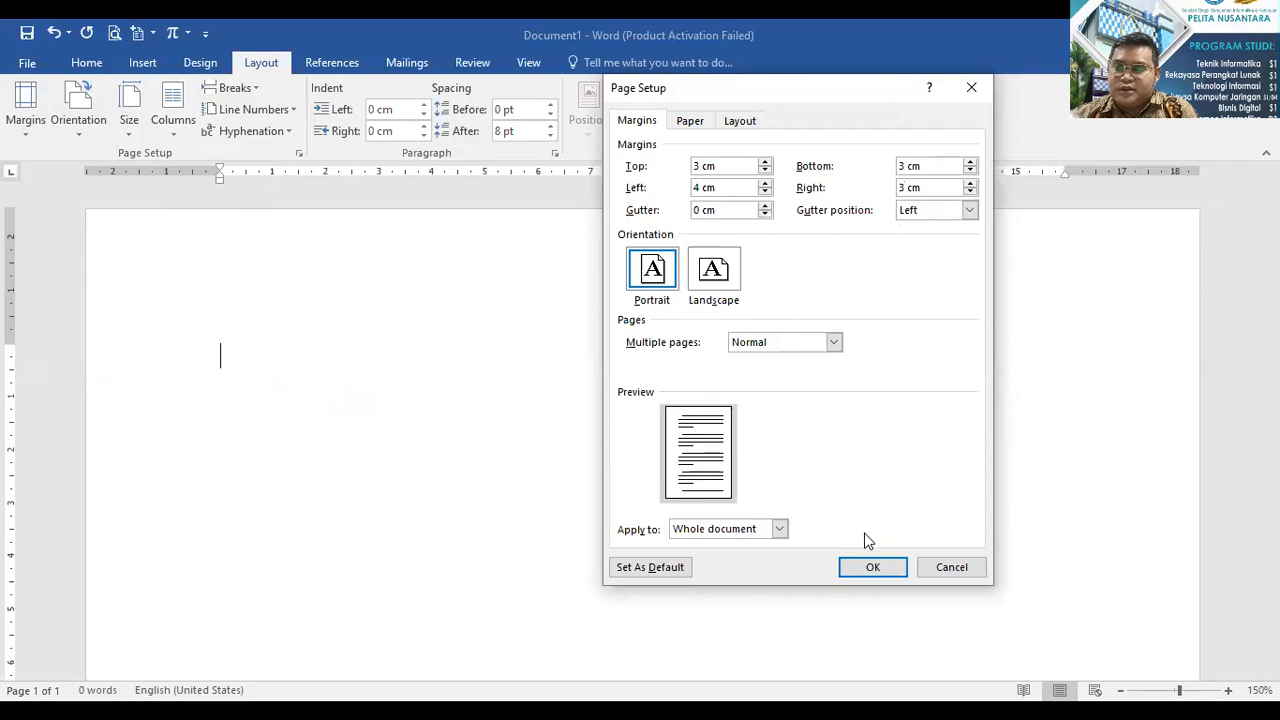
click(872, 567)
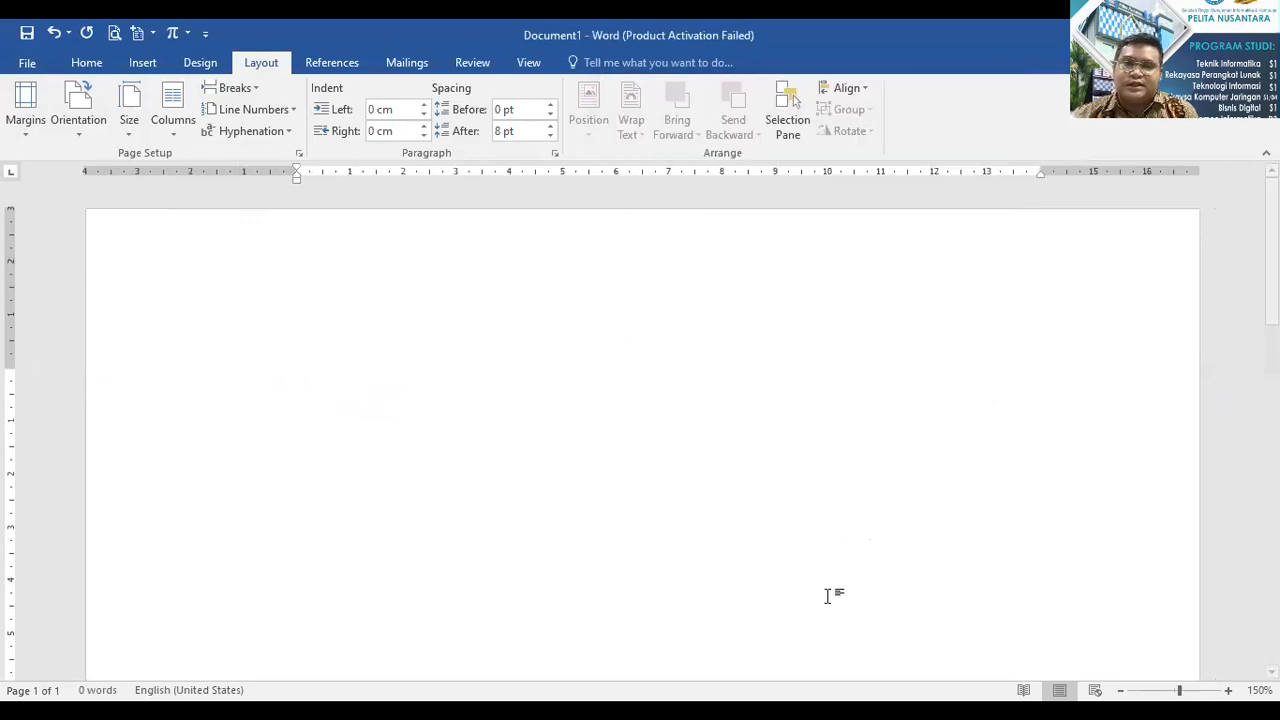
Try to modify the Normal style to use Times New Roman, size 12, with justified alignment.
click(88, 66)
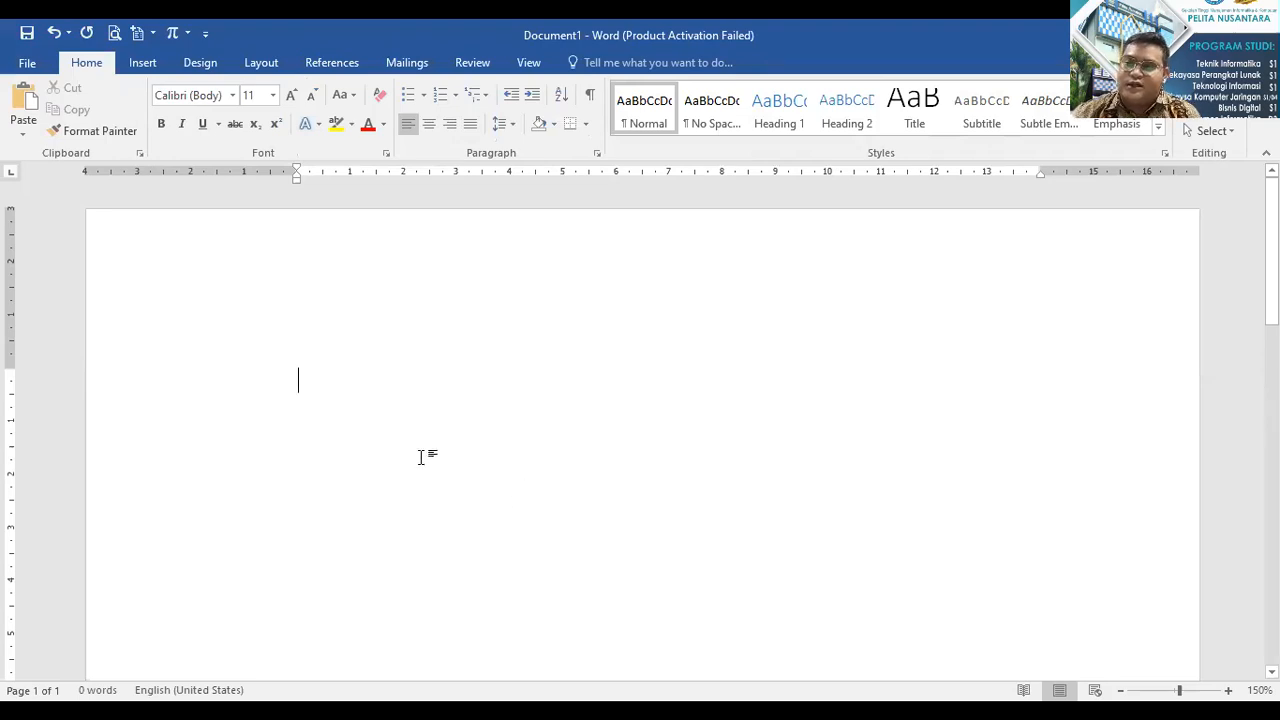
scroll(423, 454, down, 1)
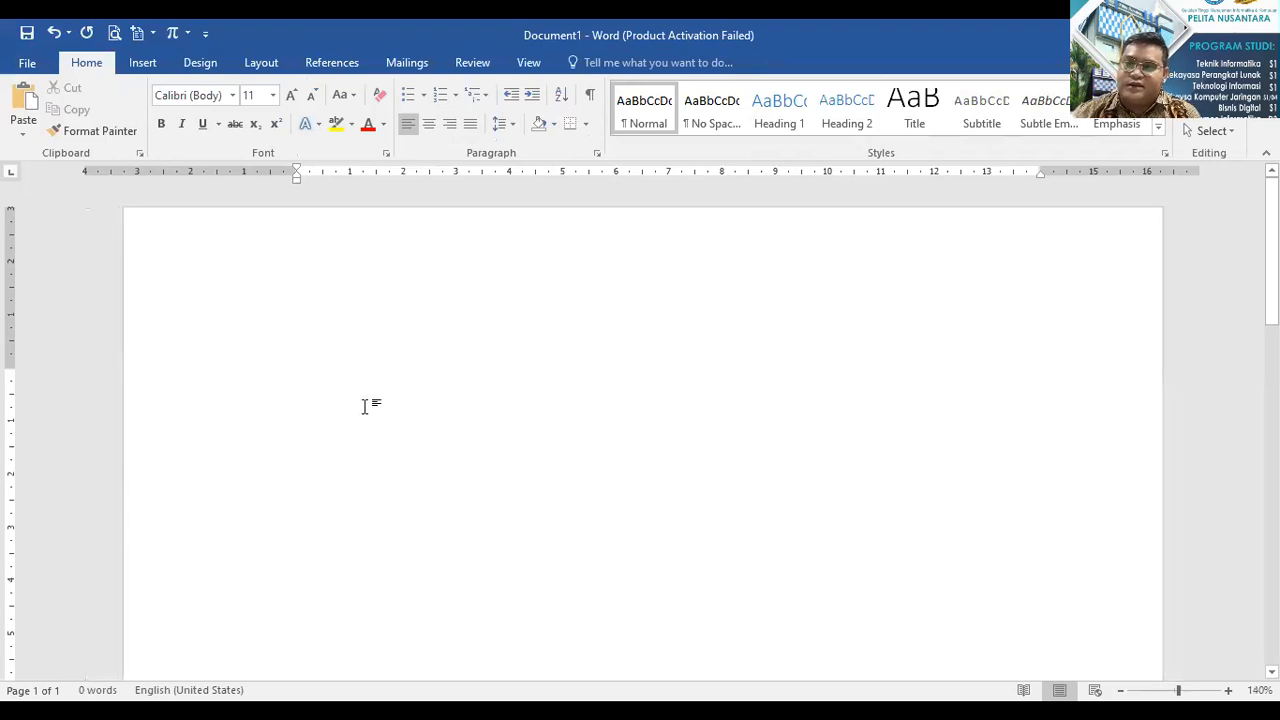
right_click(634, 122)
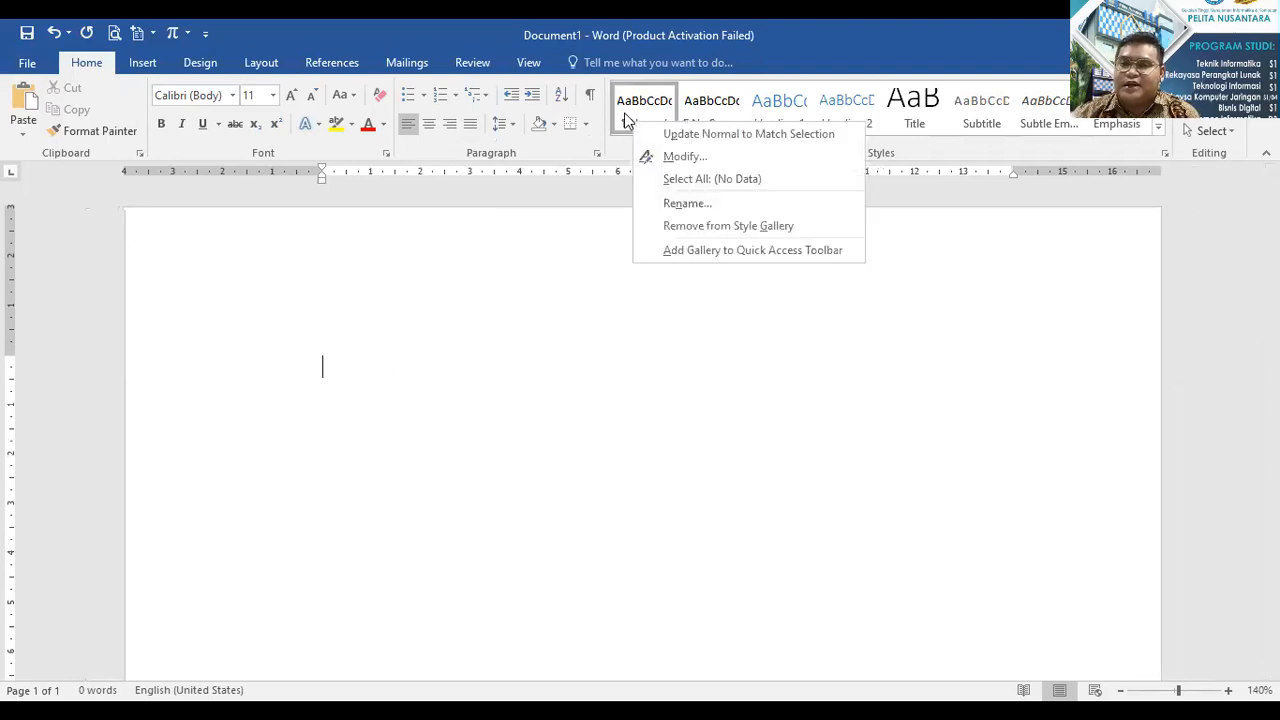
click(683, 157)
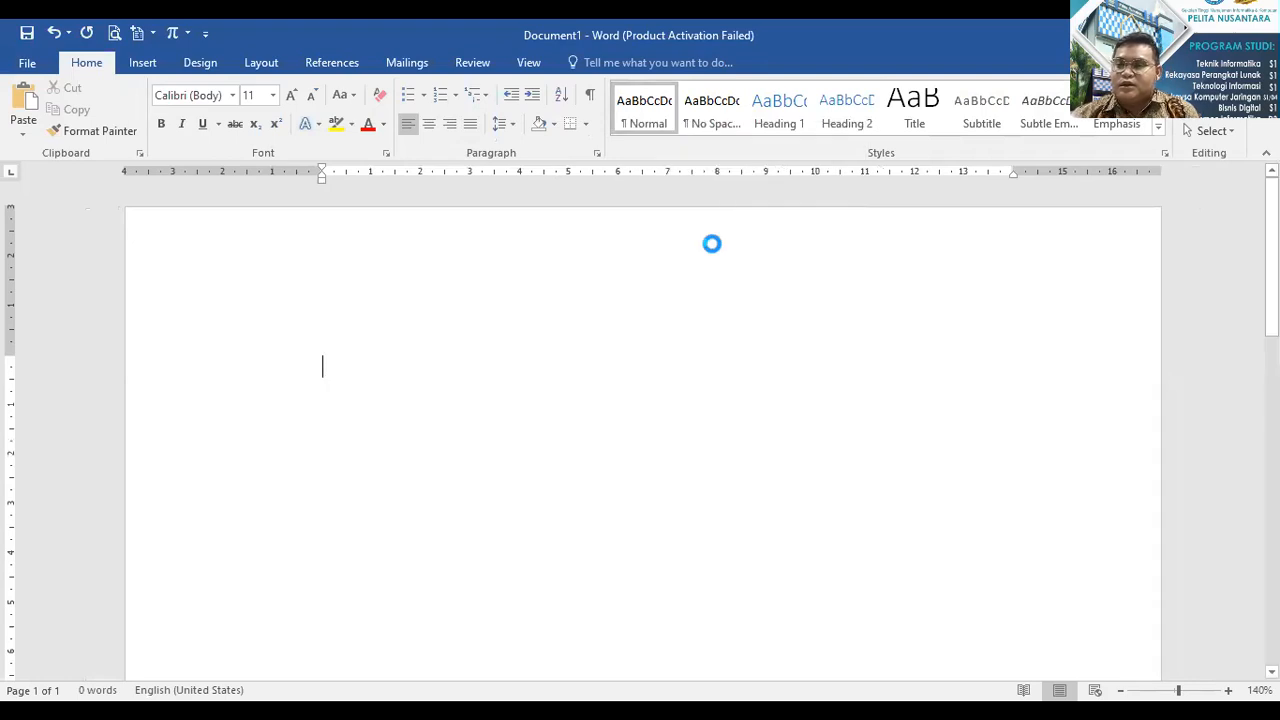
click(704, 251)
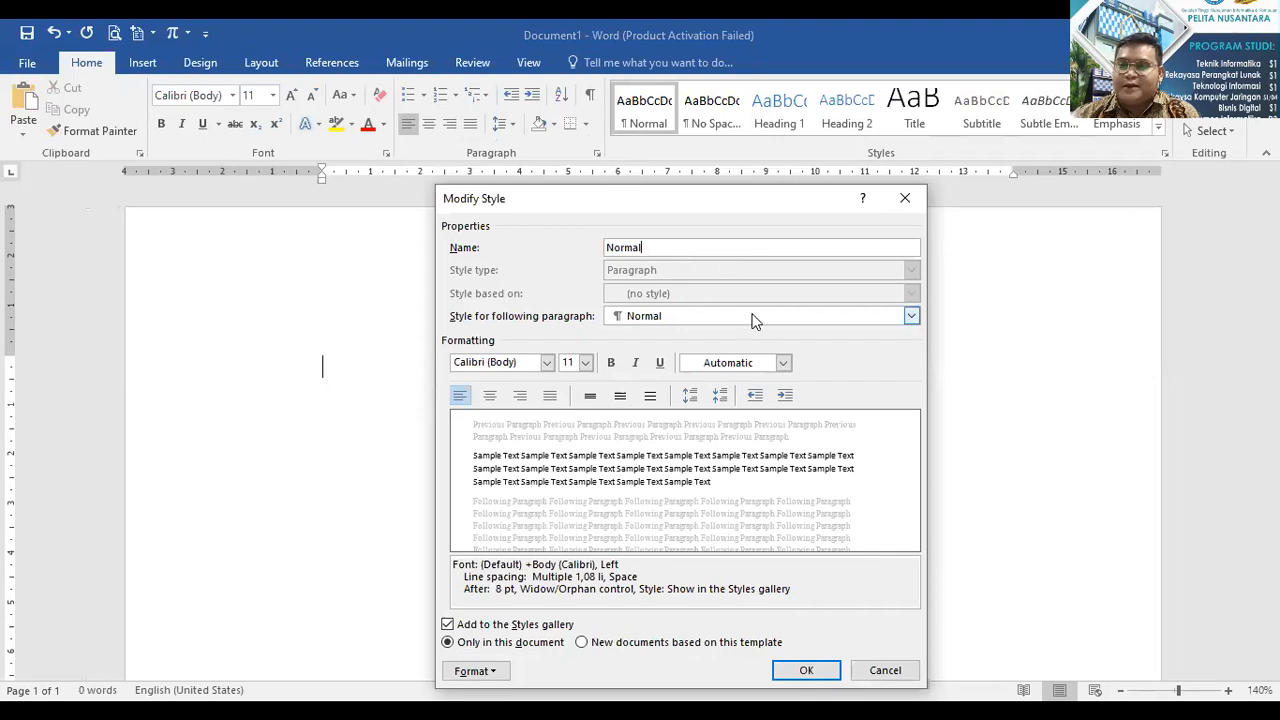
click(496, 364)
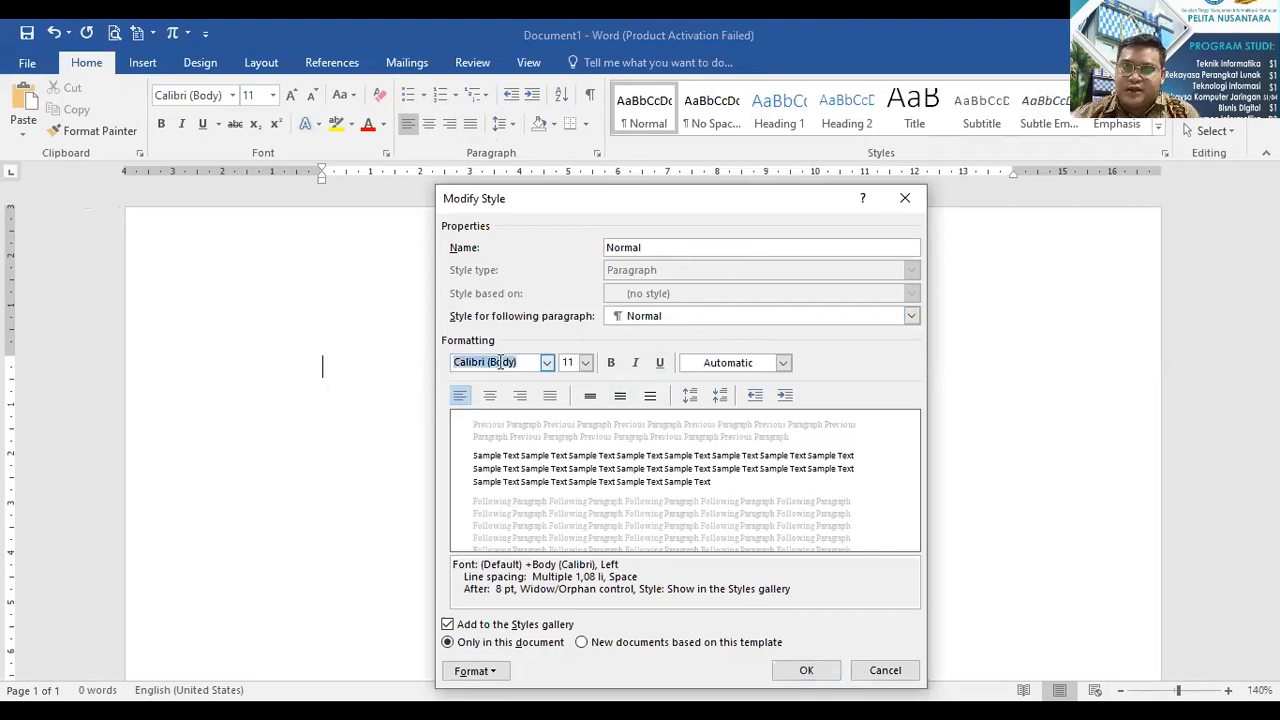
text(Times New Roman)
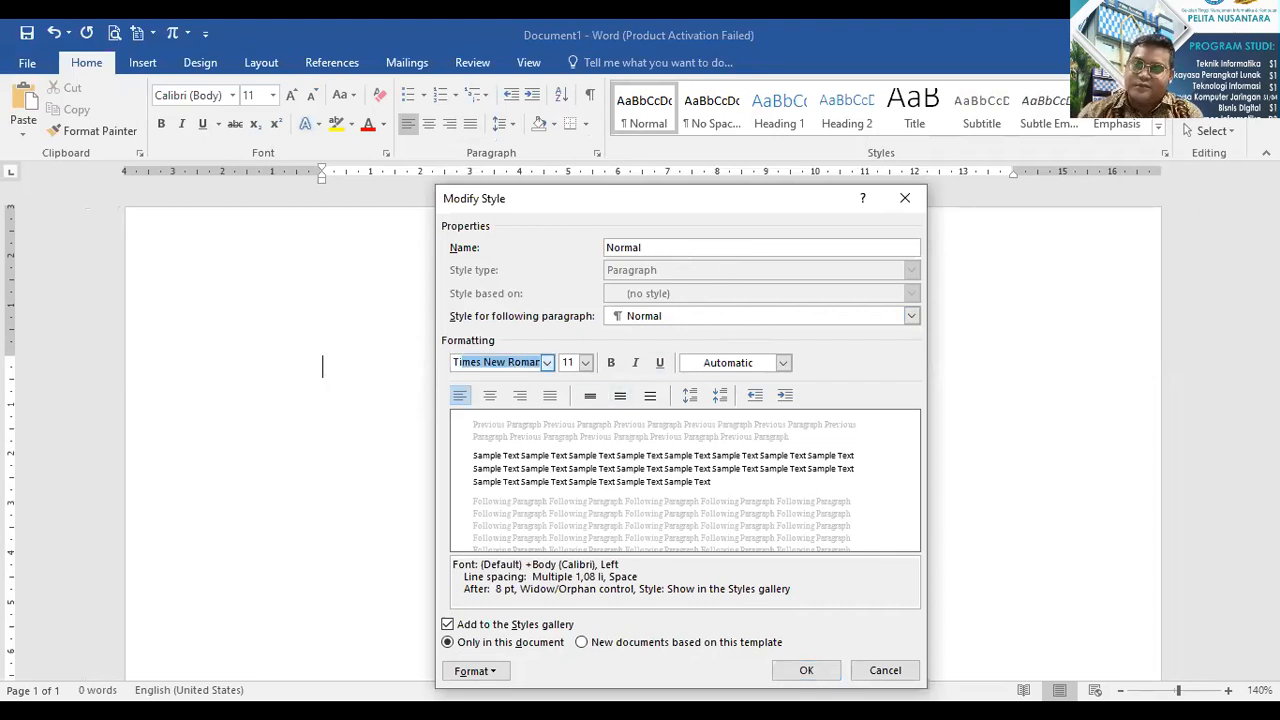
click(579, 362)
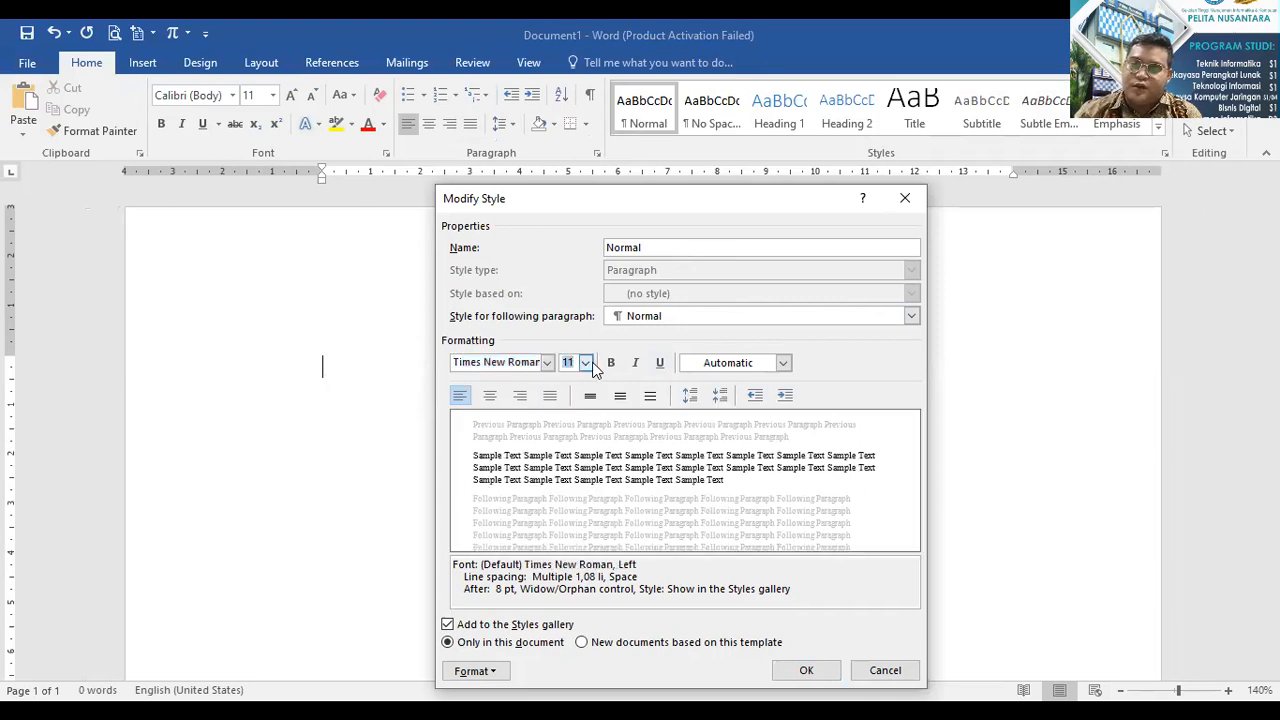
text(12)
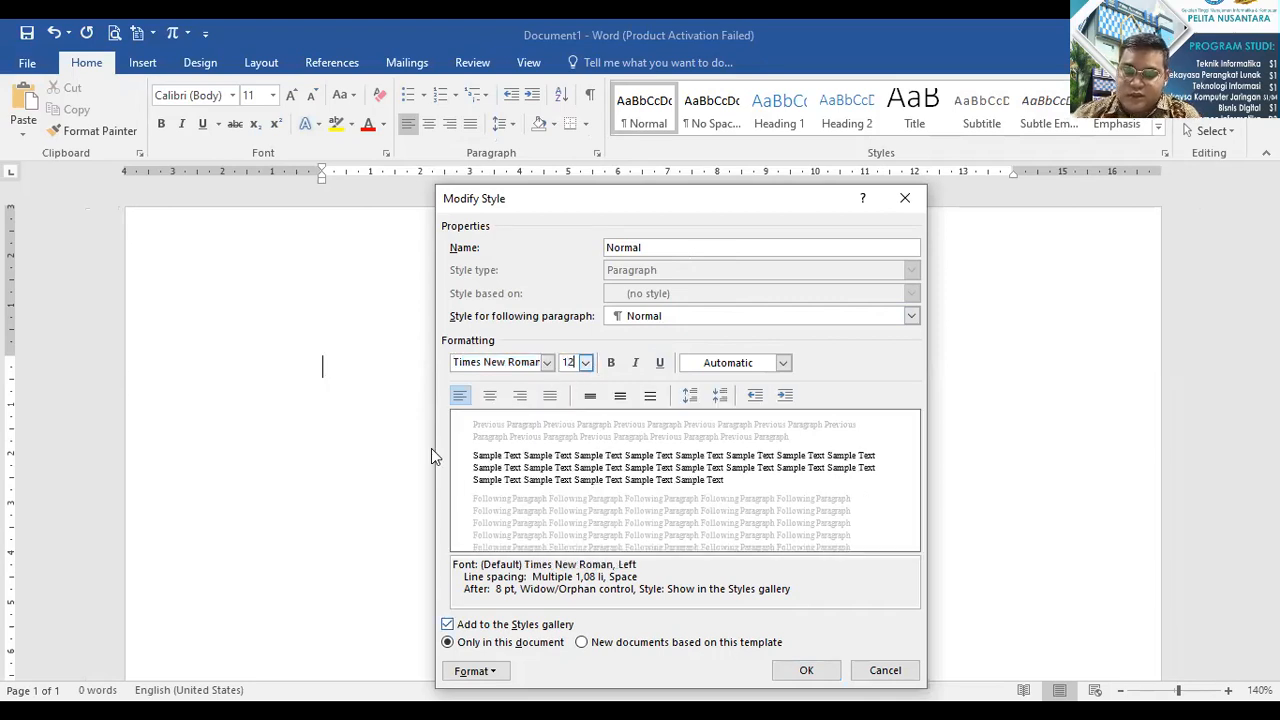
click(552, 396)
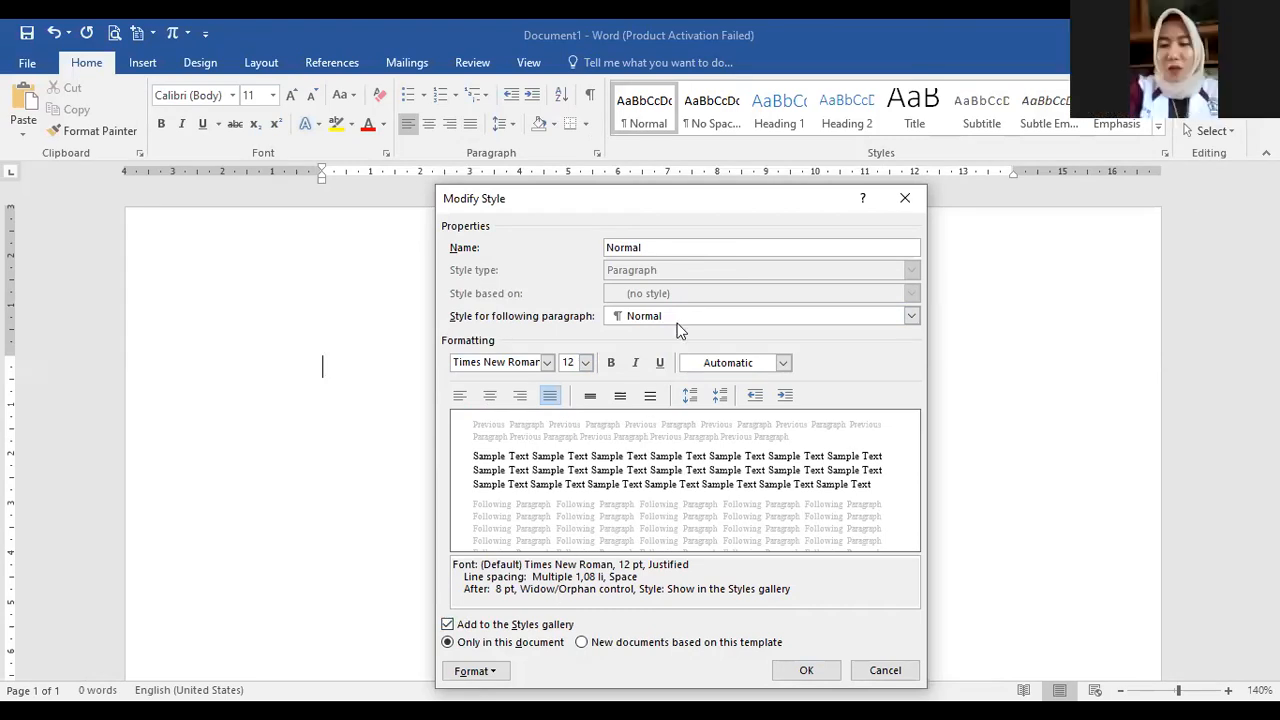
Try 0 pt spacing after and double line spacing for the Normal style, and close the style settings without applying them.
click(496, 672)
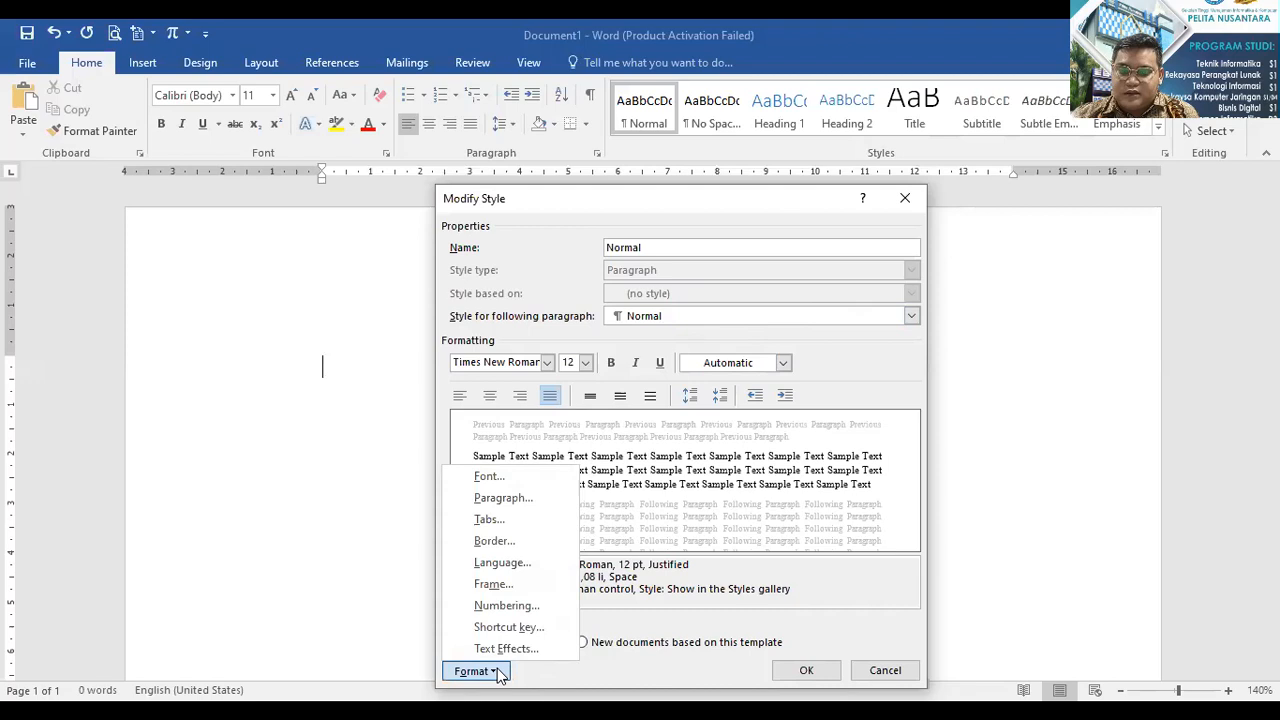
click(507, 496)
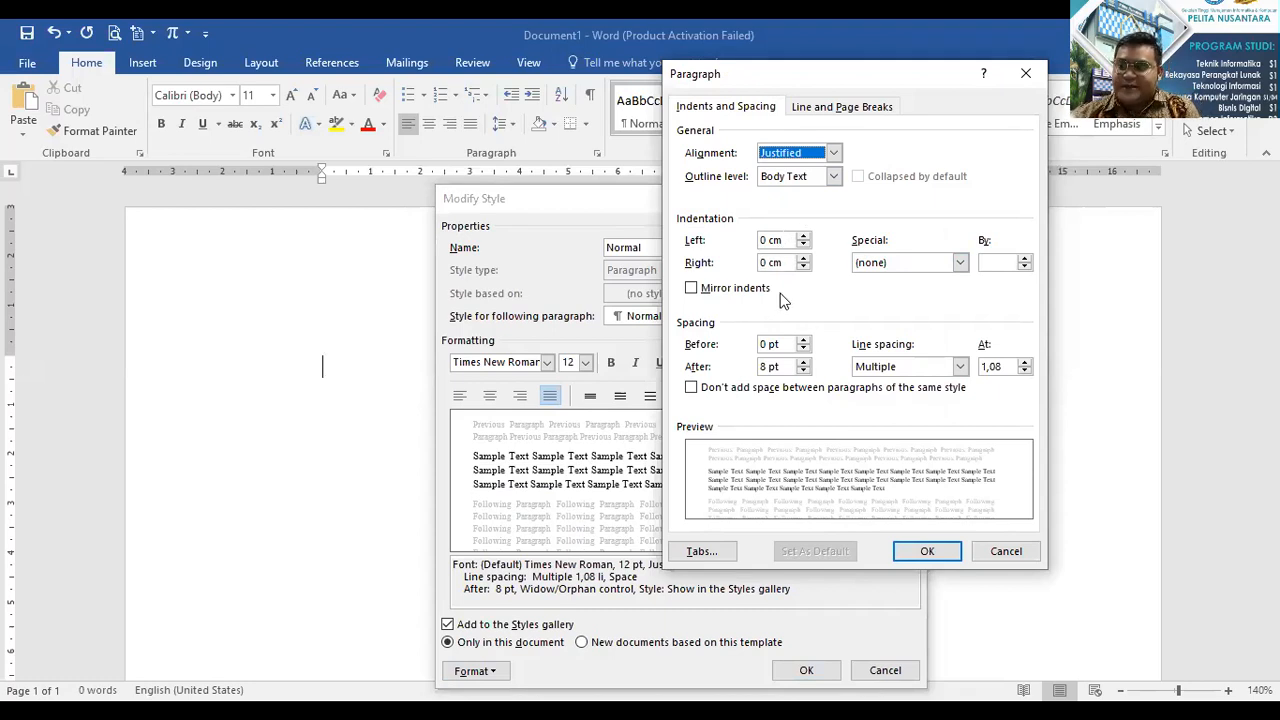
click(802, 371)
click(802, 371)
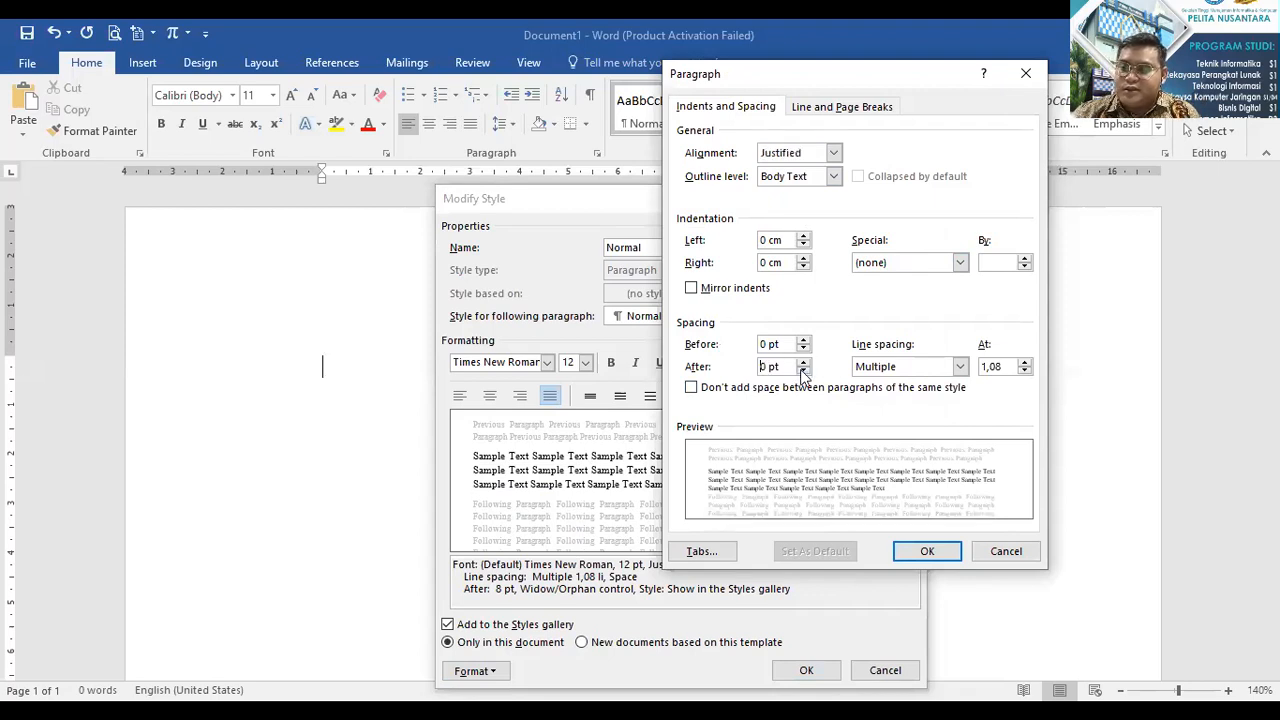
click(960, 367)
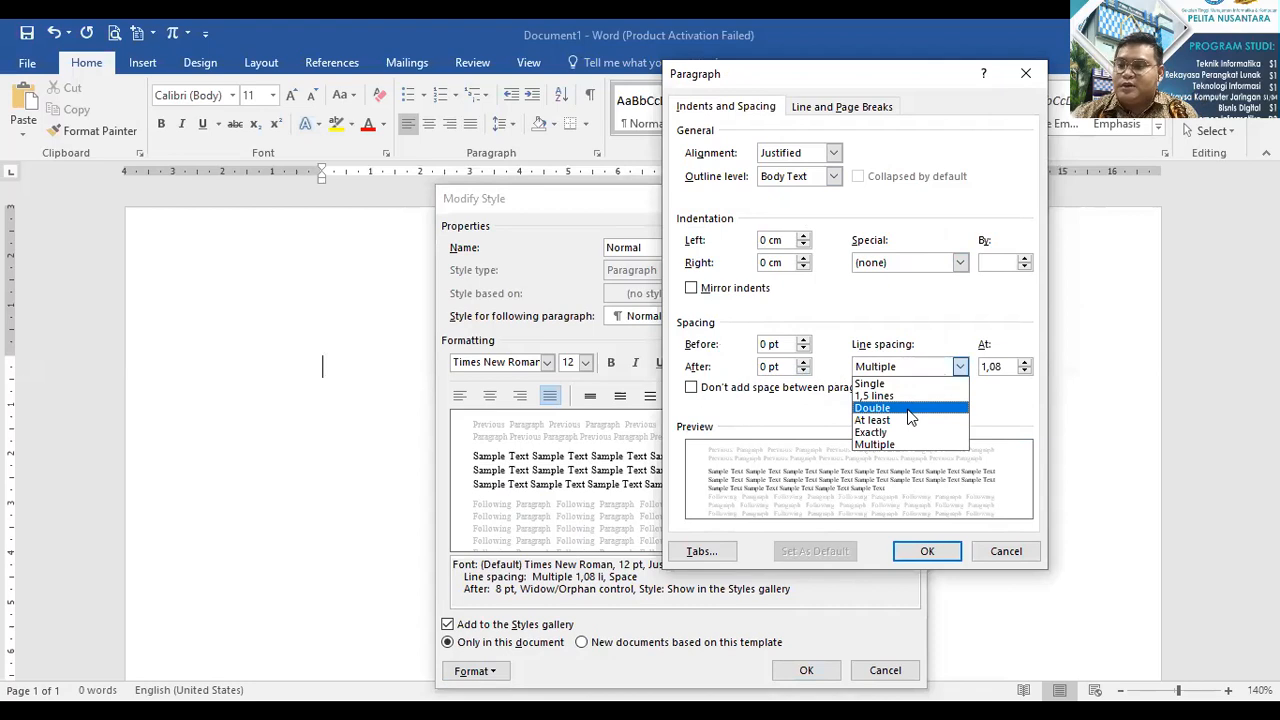
click(911, 412)
click(922, 553)
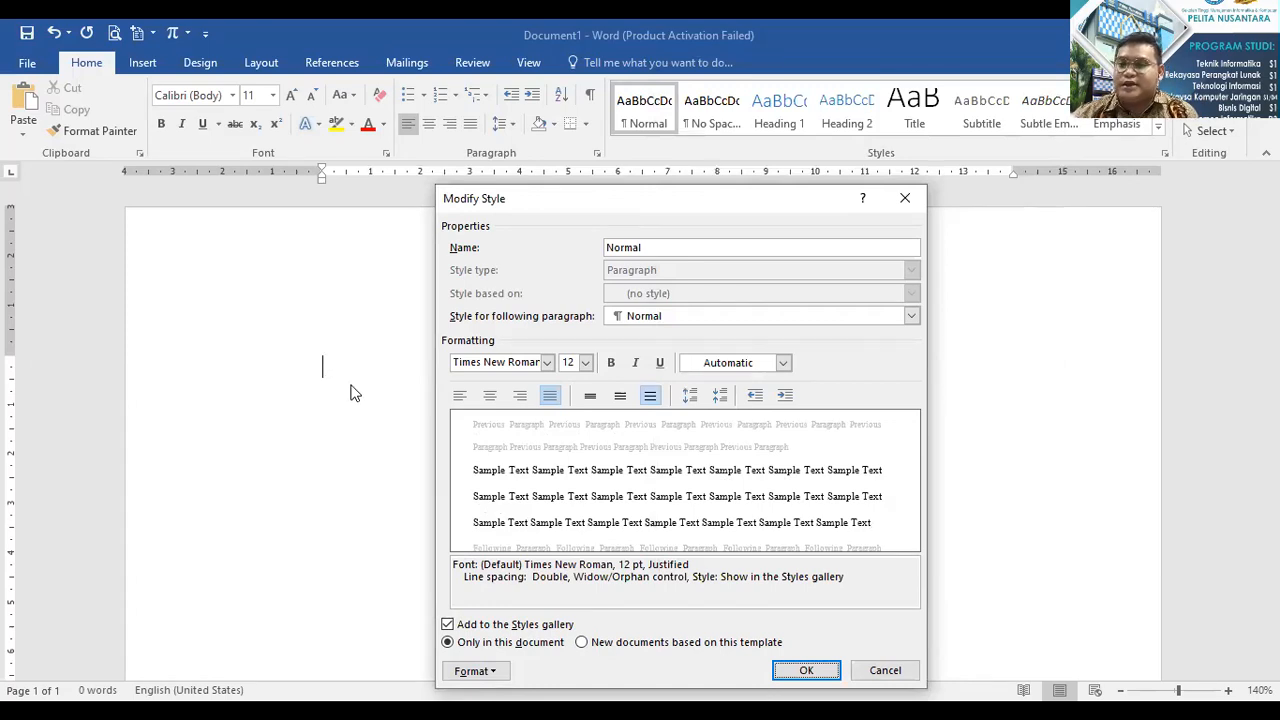
click(907, 198)
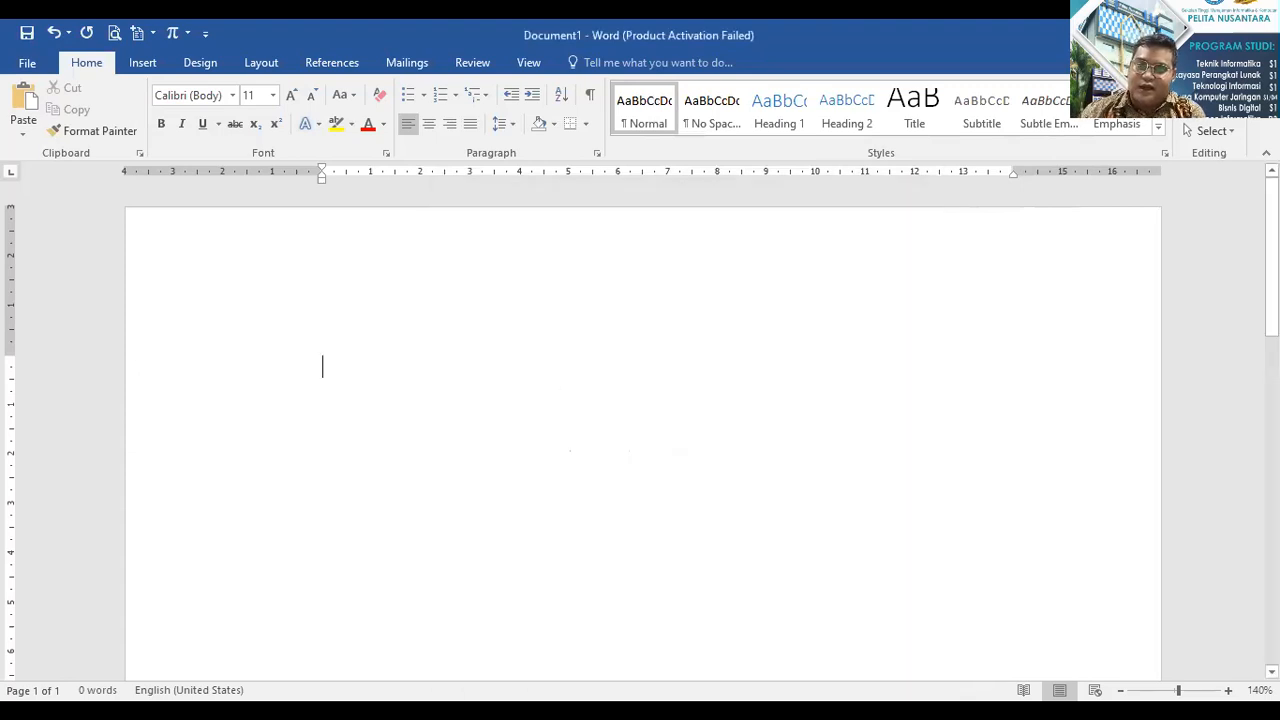
Enter short test text in the blank document to check the Normal style, and delete it again.
text(fdf)
key(BackSpace)
key(BackSpace)
key(BackSpace)
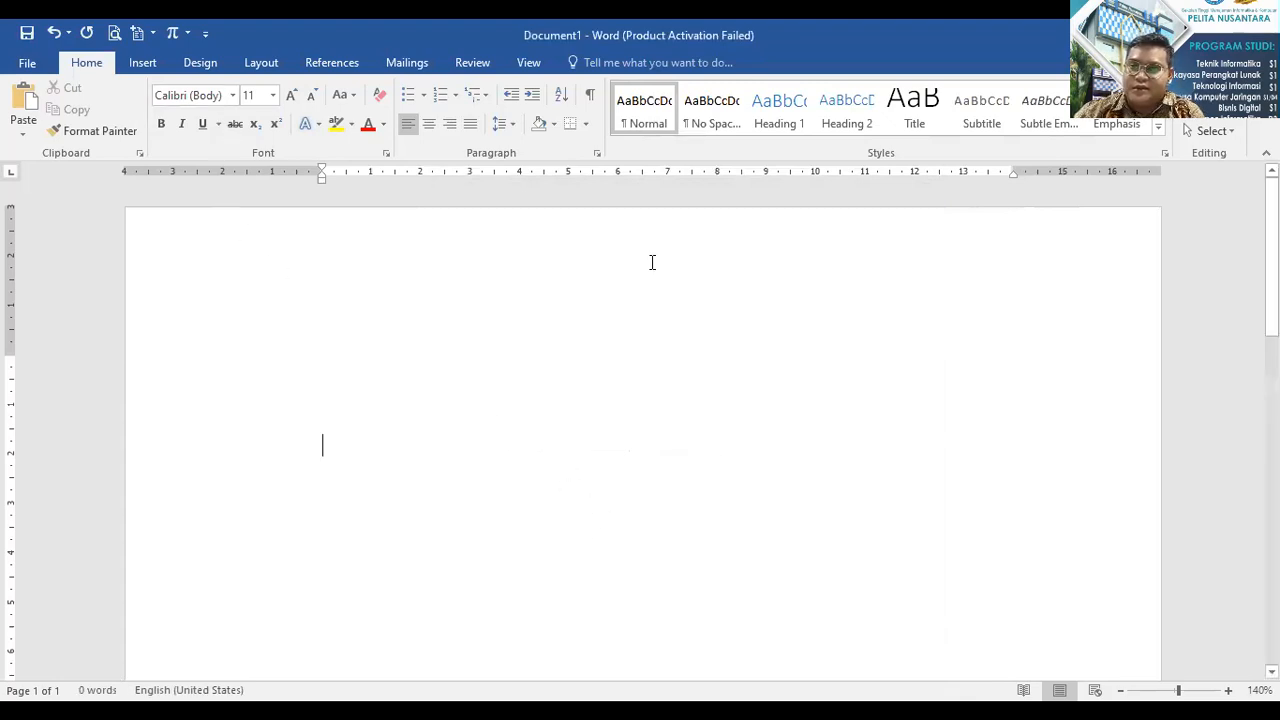
text(dfdaf)
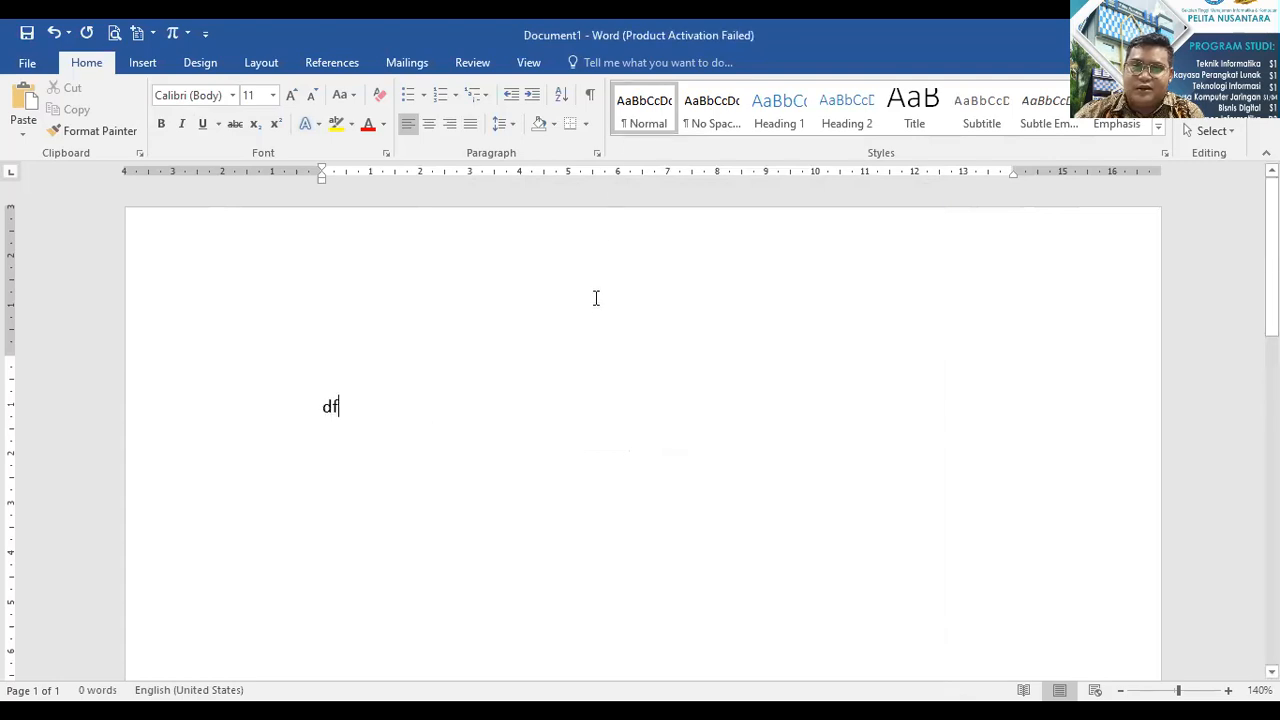
key(BackSpace)
key(BackSpace)
key(BackSpace)
key(BackSpace)
key(BackSpace)
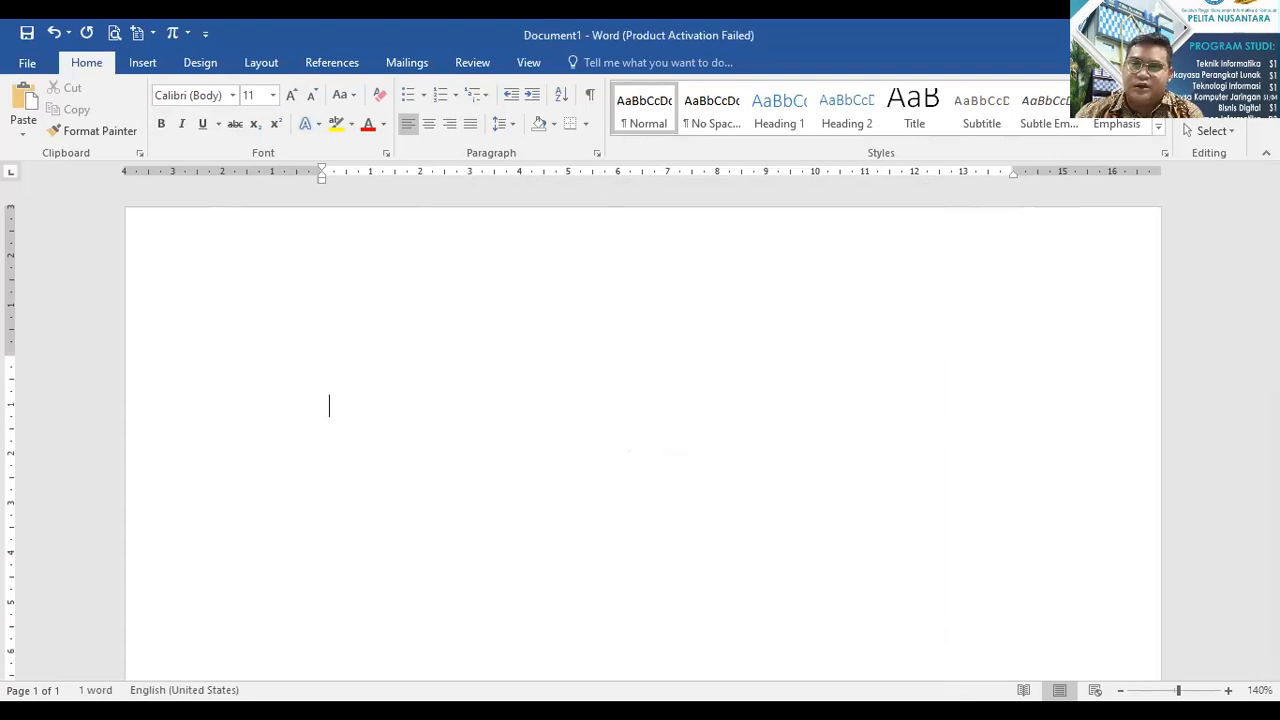
Modify the Normal style to use Times New Roman, size 12, with justified alignment.
right_click(658, 121)
click(678, 157)
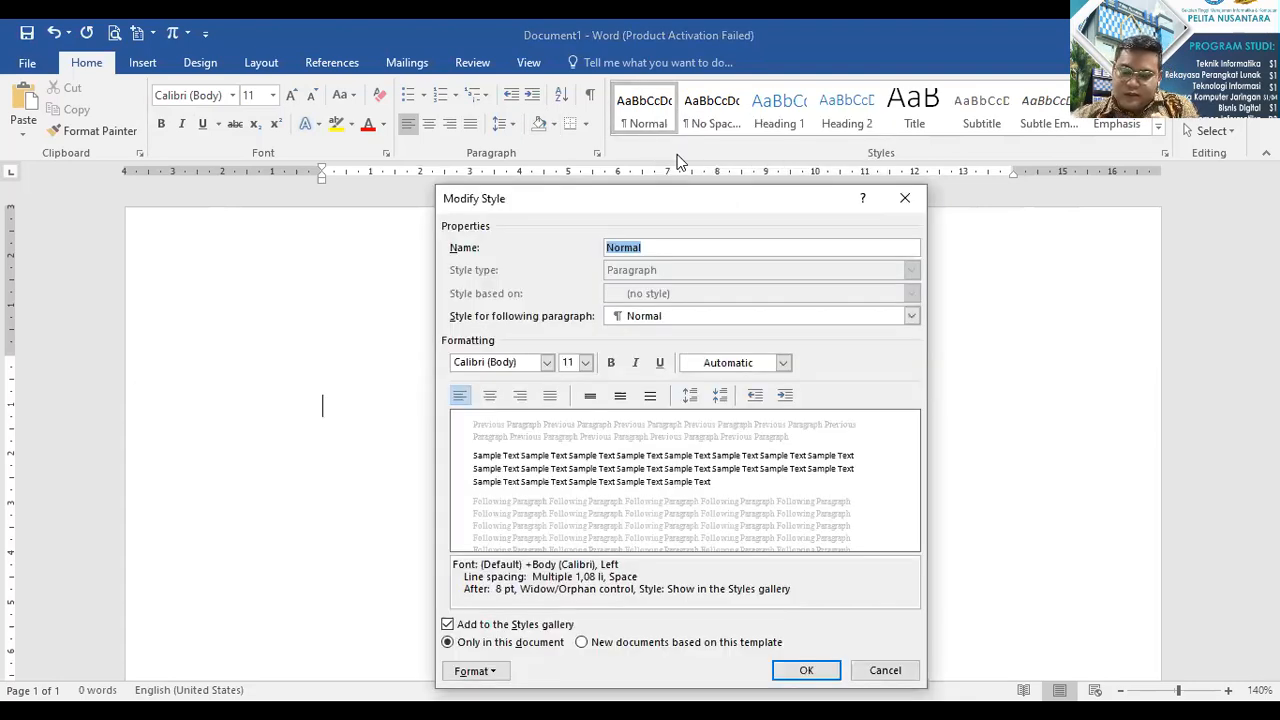
click(510, 366)
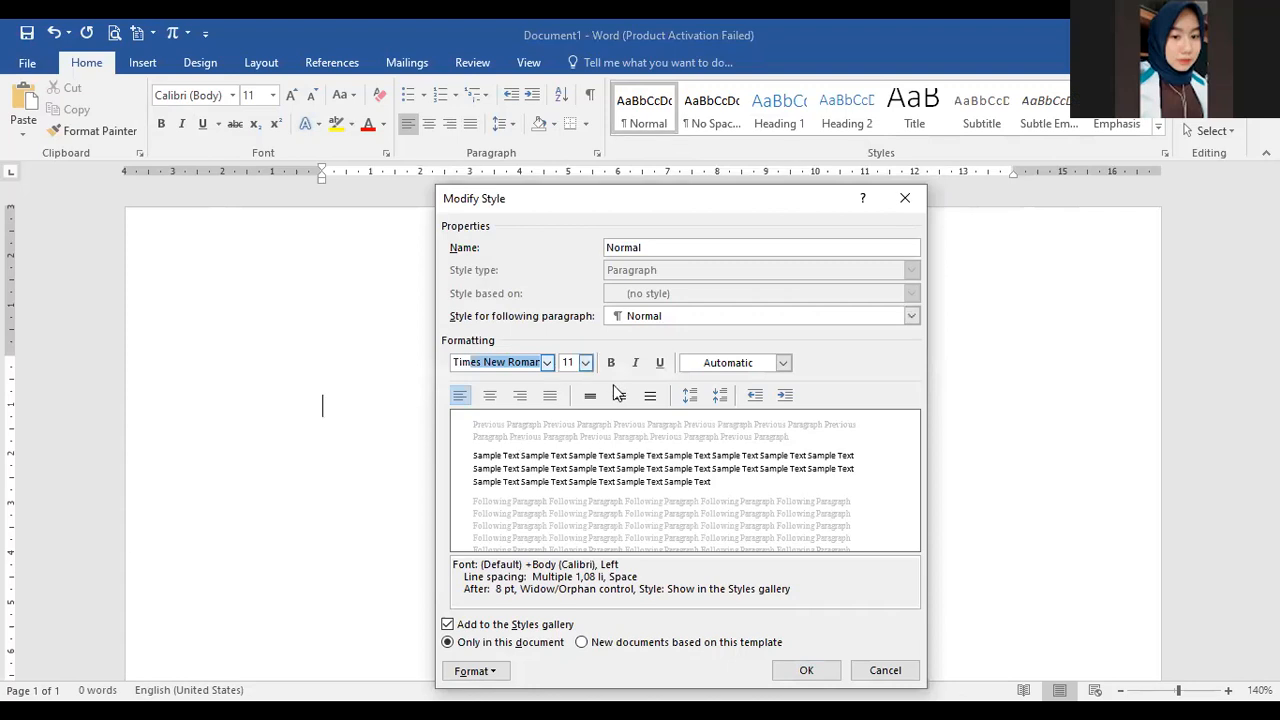
key(Tab)
text(12)
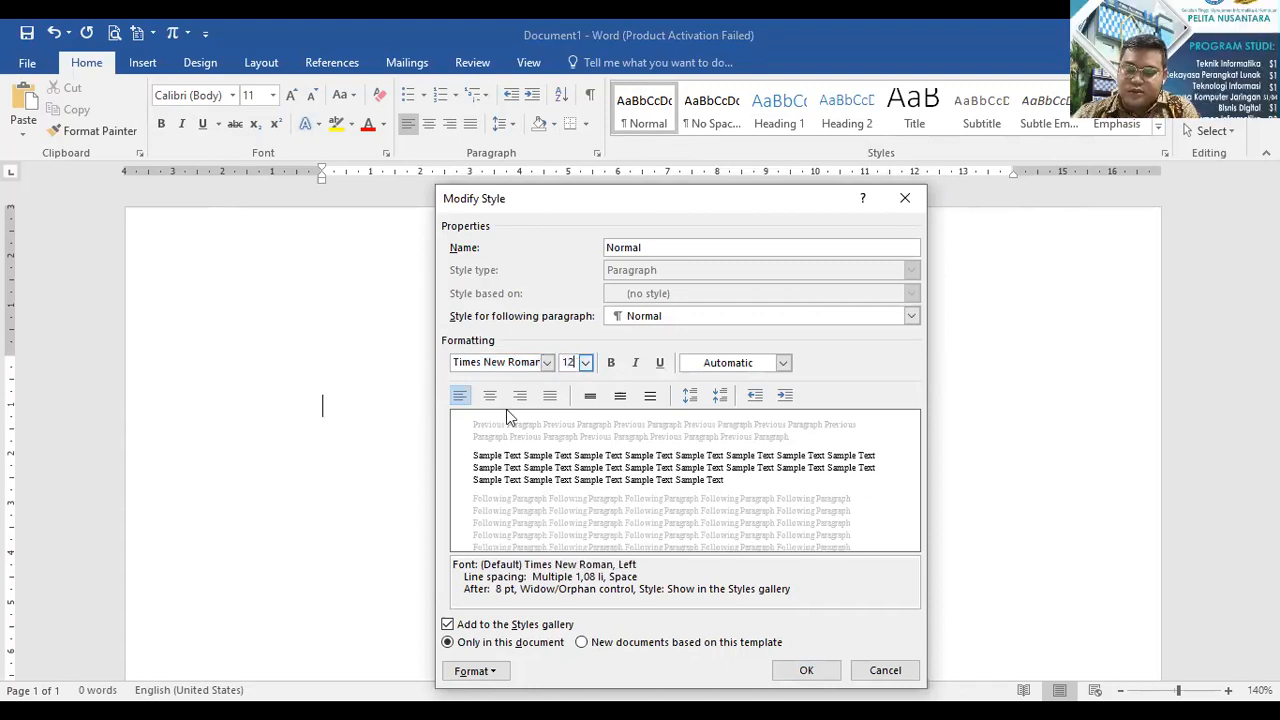
click(550, 396)
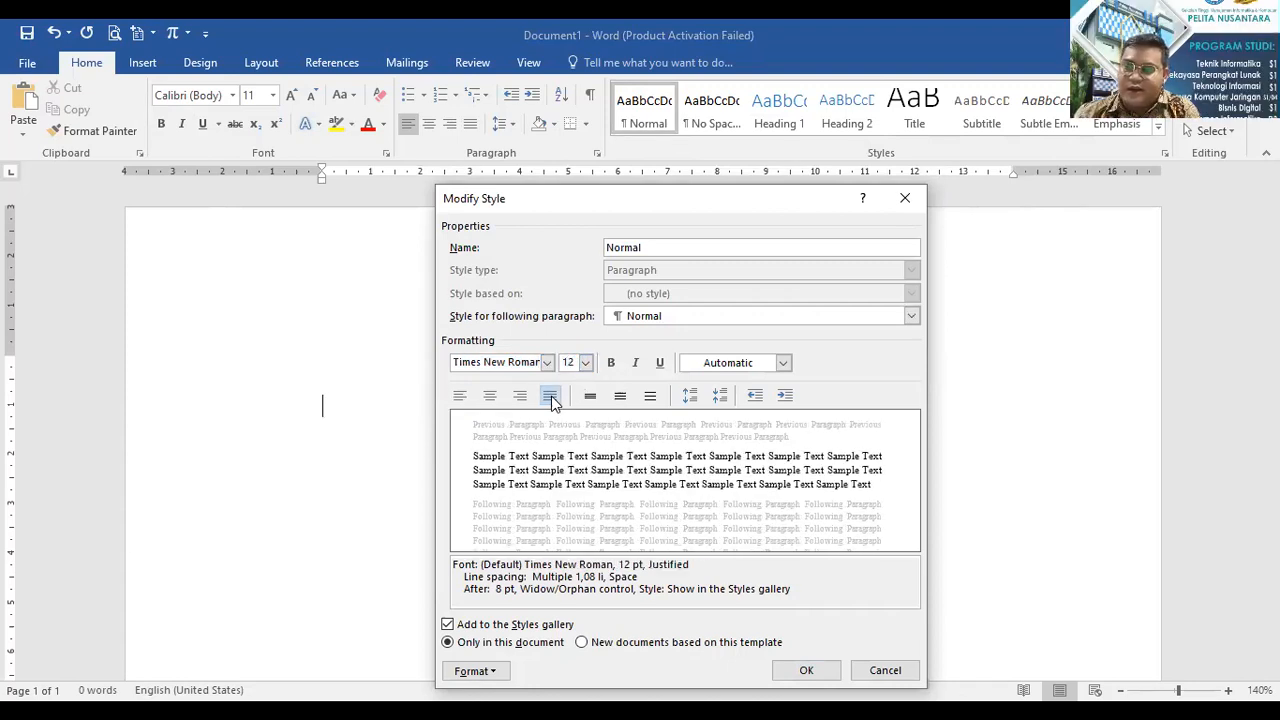
Set the Normal style's paragraph spacing to 0 pt after with double line spacing, and apply the style changes.
click(470, 672)
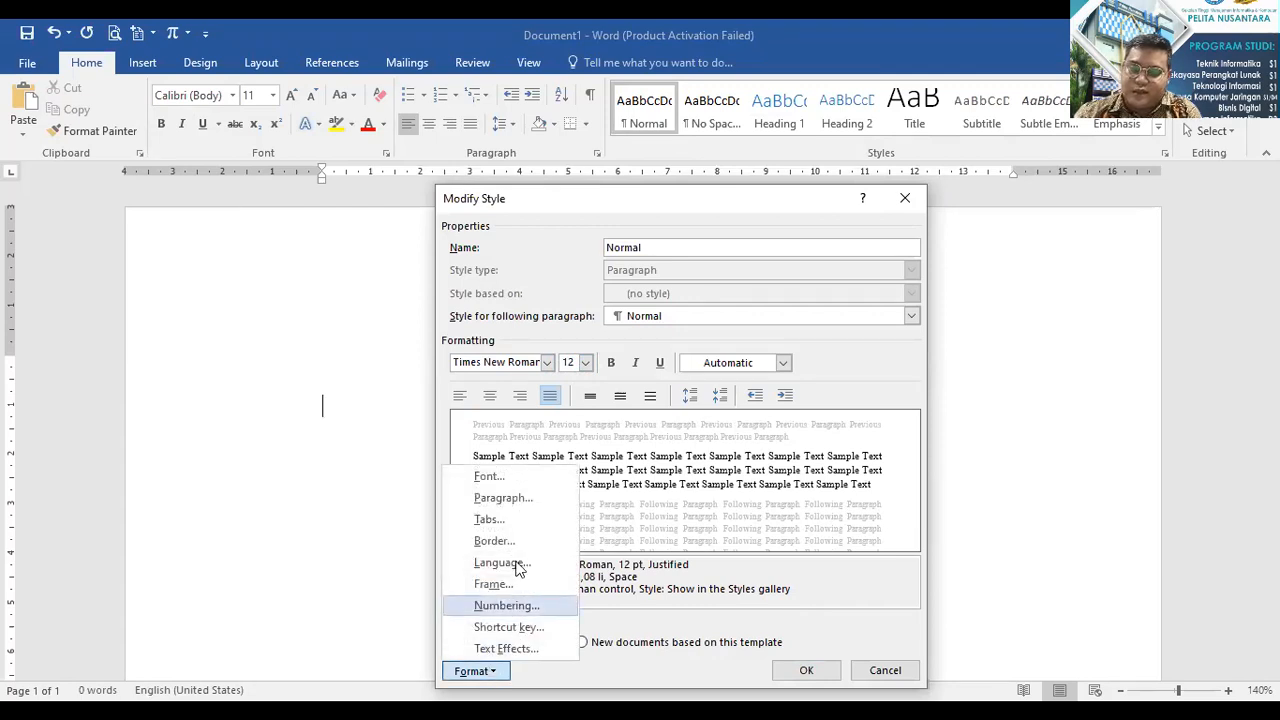
click(522, 497)
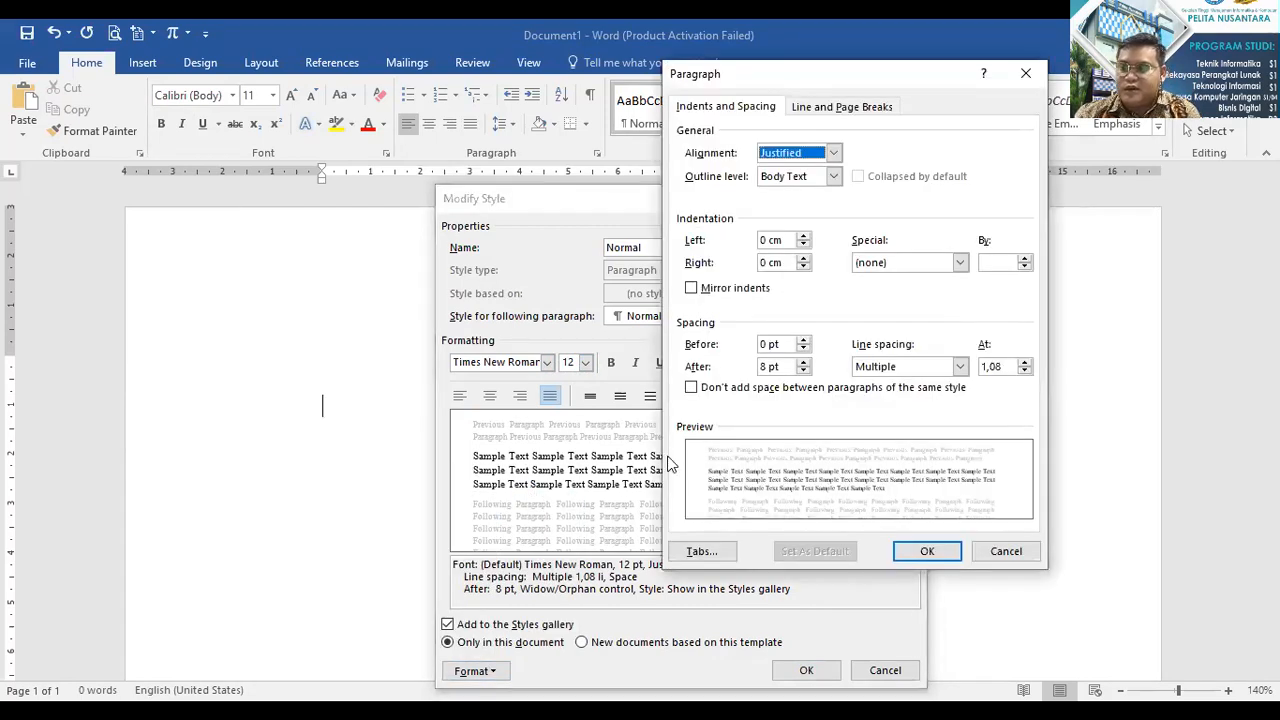
click(802, 371)
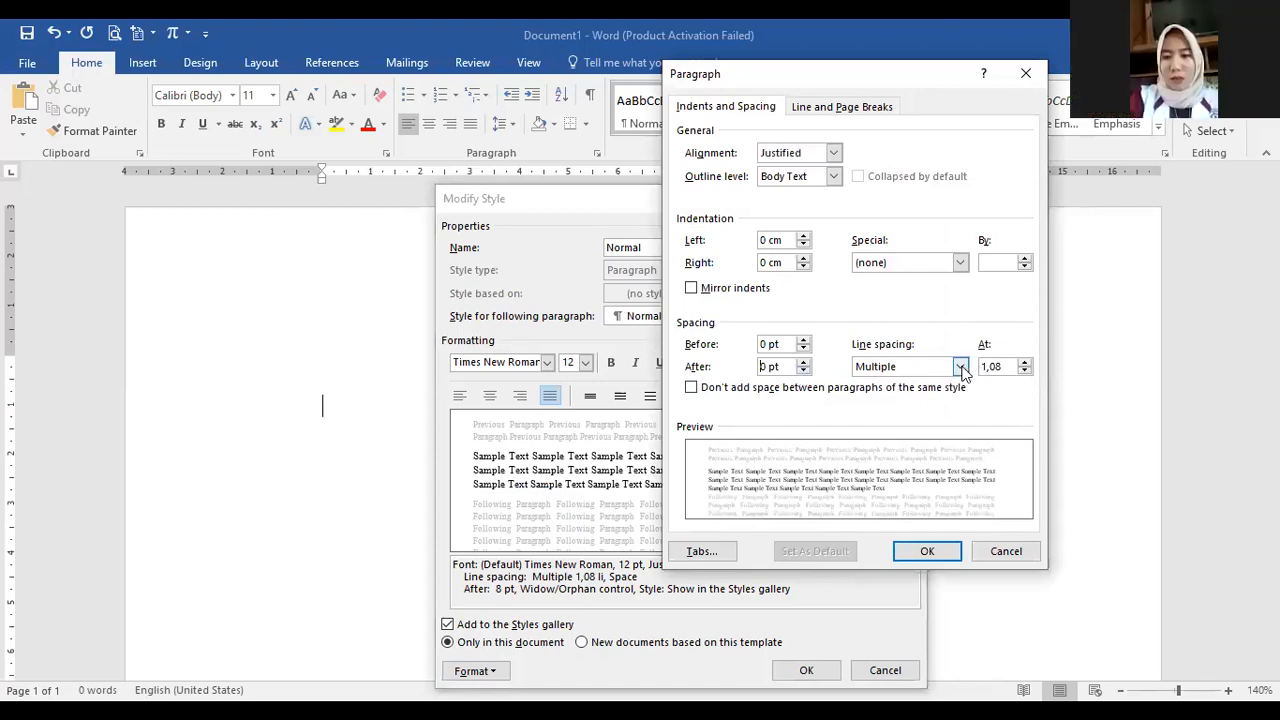
click(960, 367)
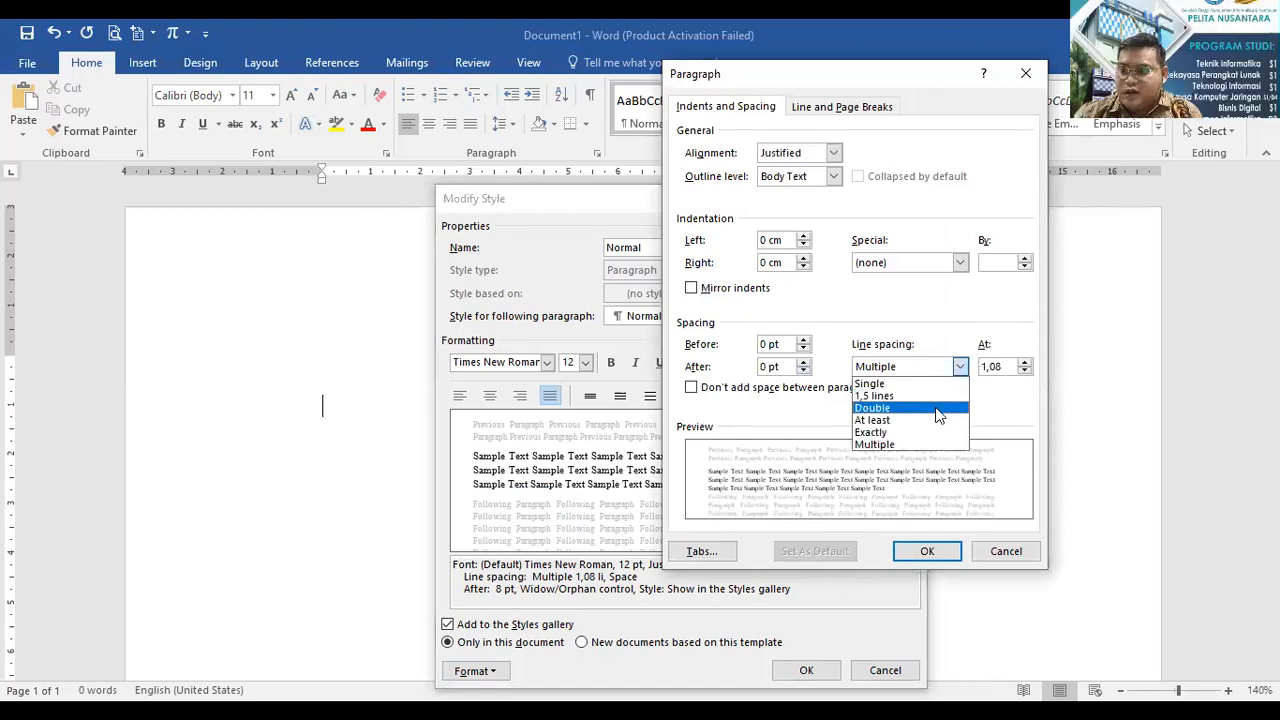
click(938, 409)
click(928, 552)
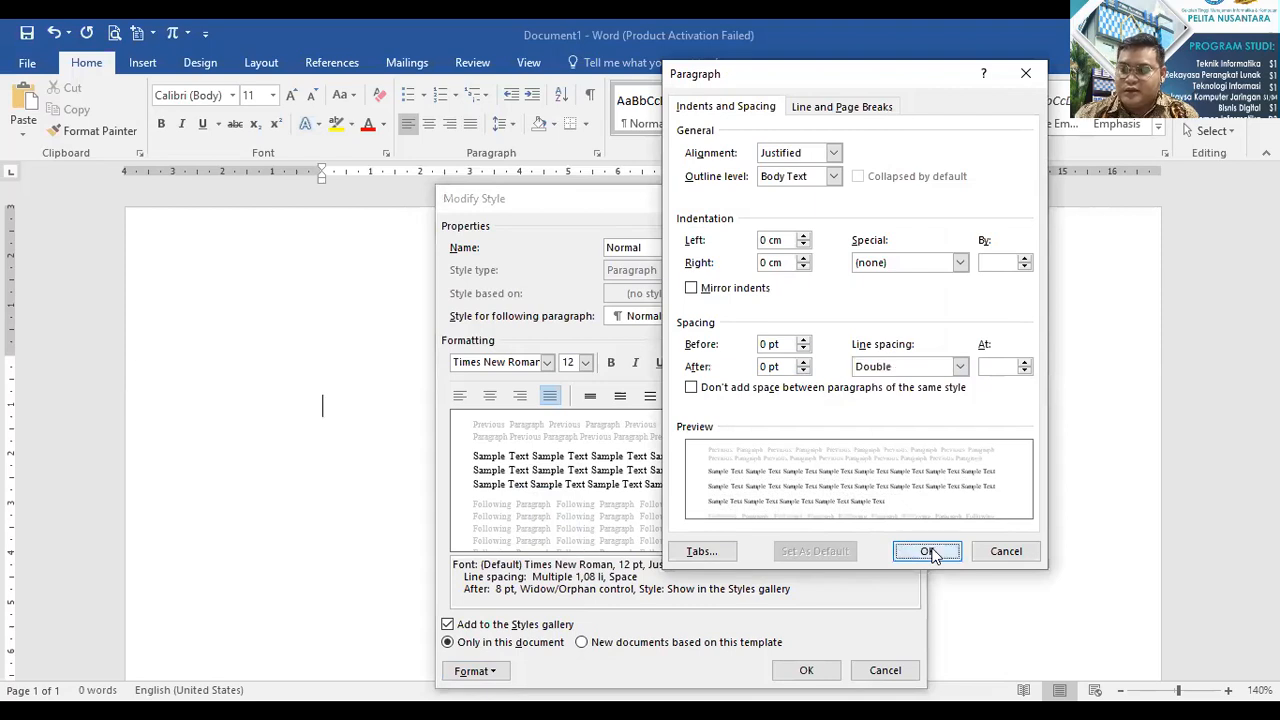
click(822, 673)
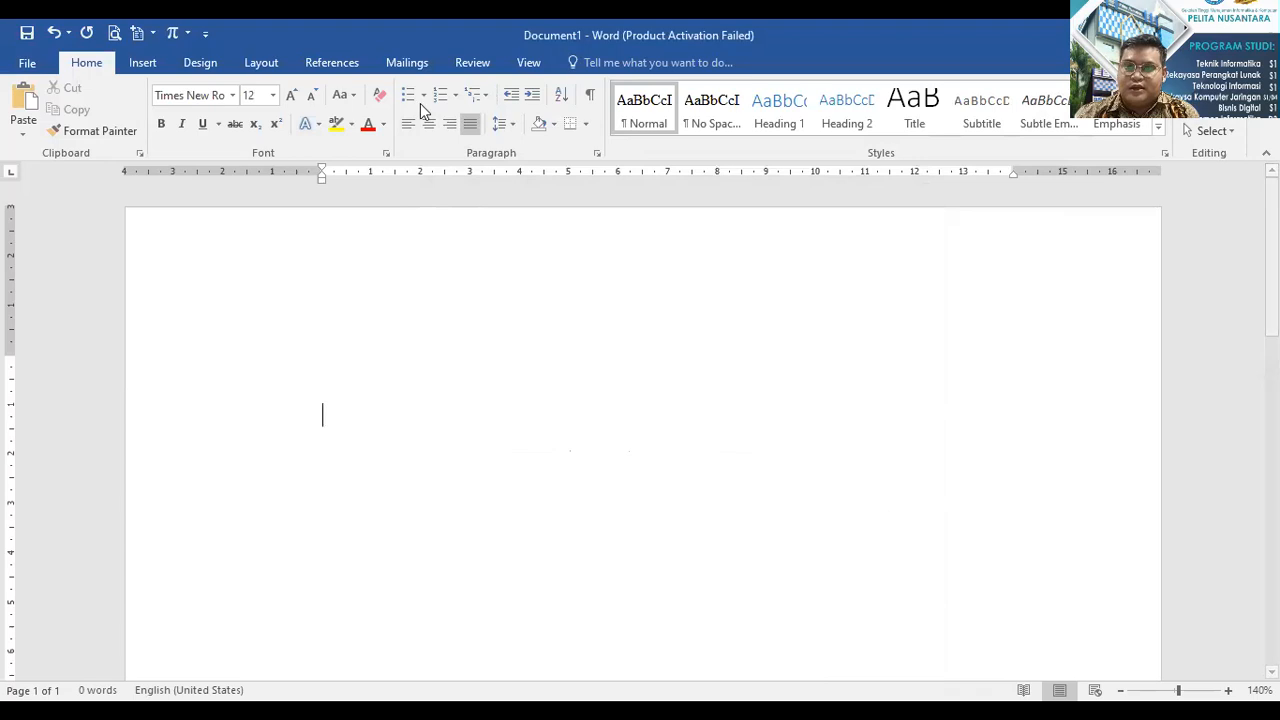
Try out the modified Normal style with random test text on the blank page, and delete it again.
text(dt)
key(BackSpace)
key(BackSpace)
key(BackSpace)
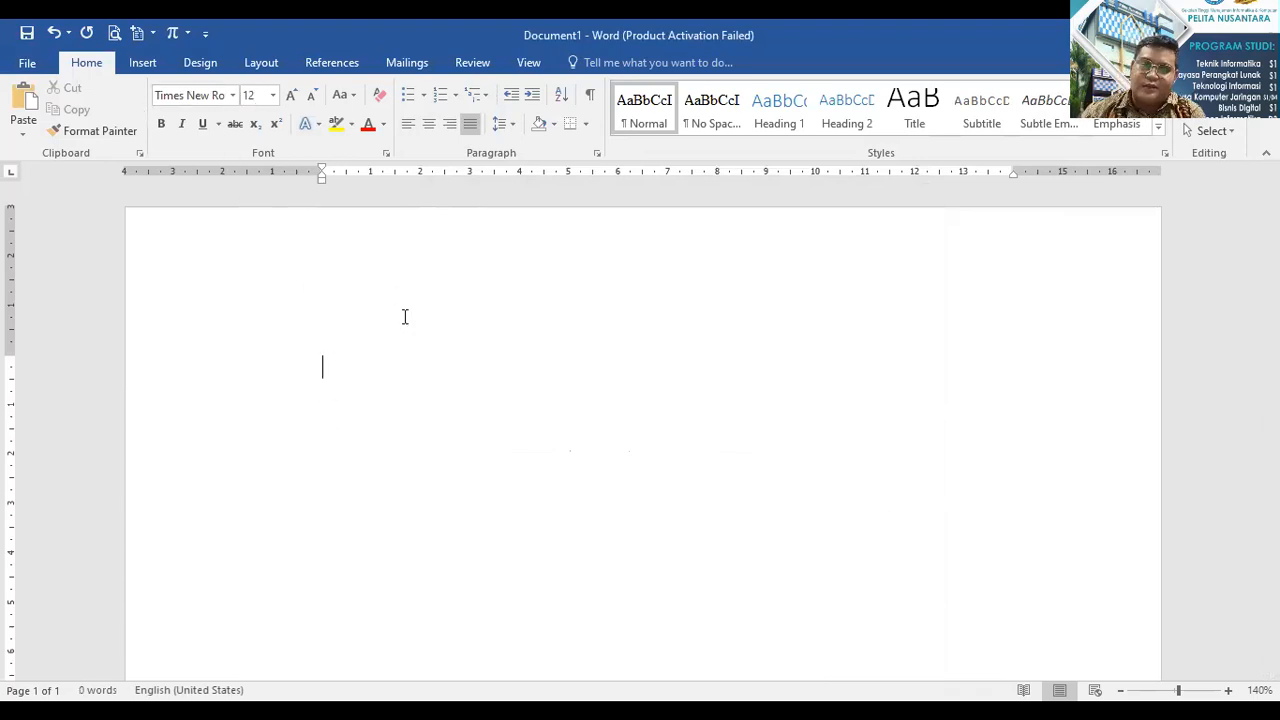
text(dfdsafadfdafdf)
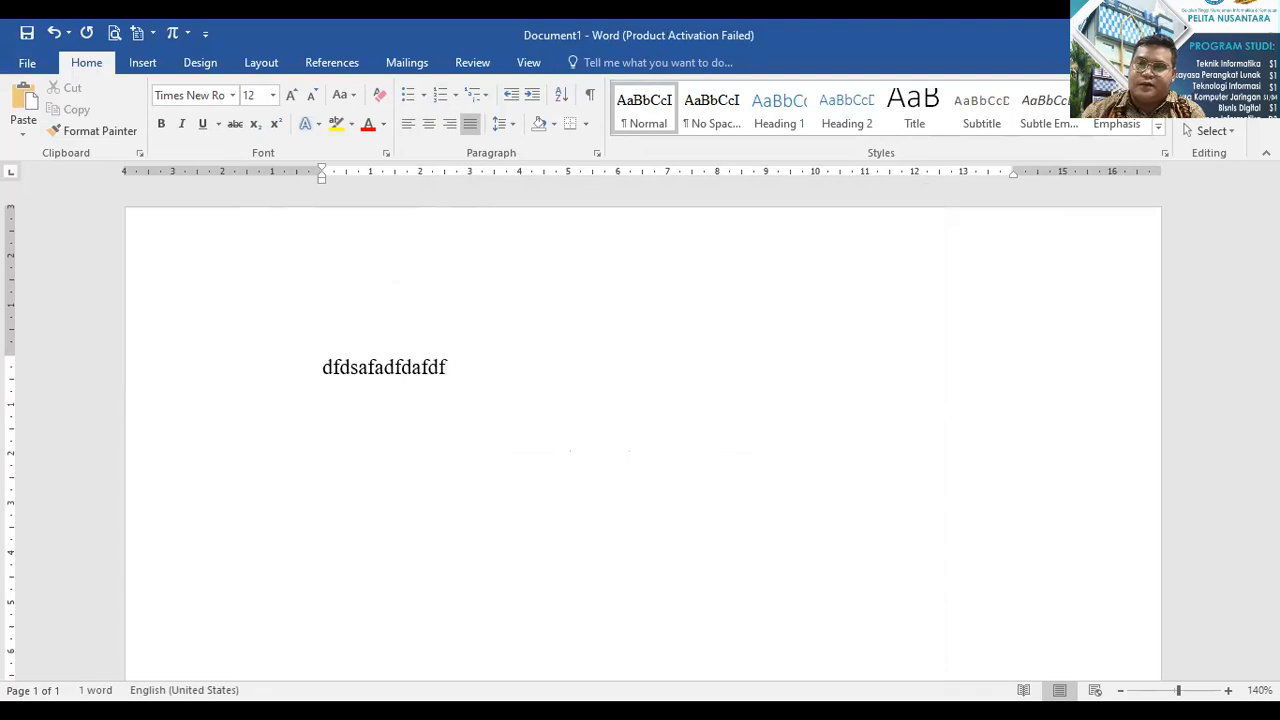
key(Return)
key(BackSpace)
key(BackSpace)
key(BackSpace)
key(BackSpace)
key(BackSpace)
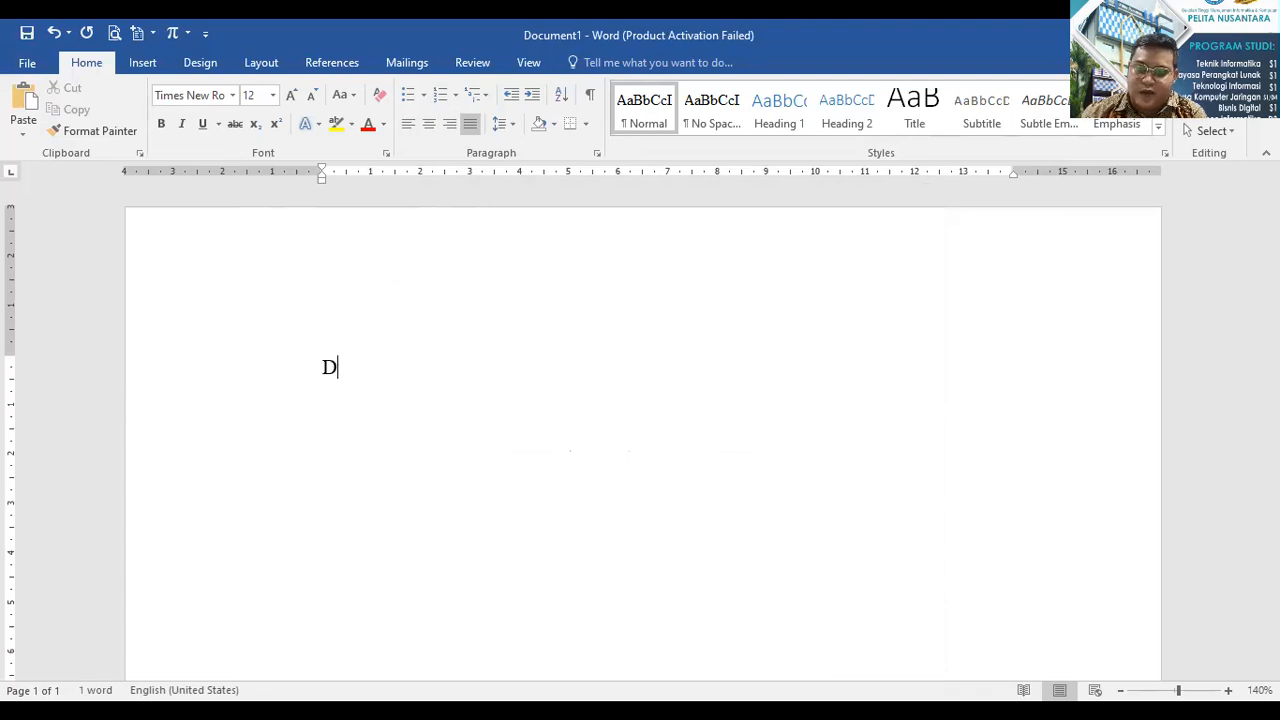
Enter the text "STMIK Pelita Nusantara" and insert four empty lines above it.
text(STMIK PE)
key(BackSpace)
text(elita Nusantara)
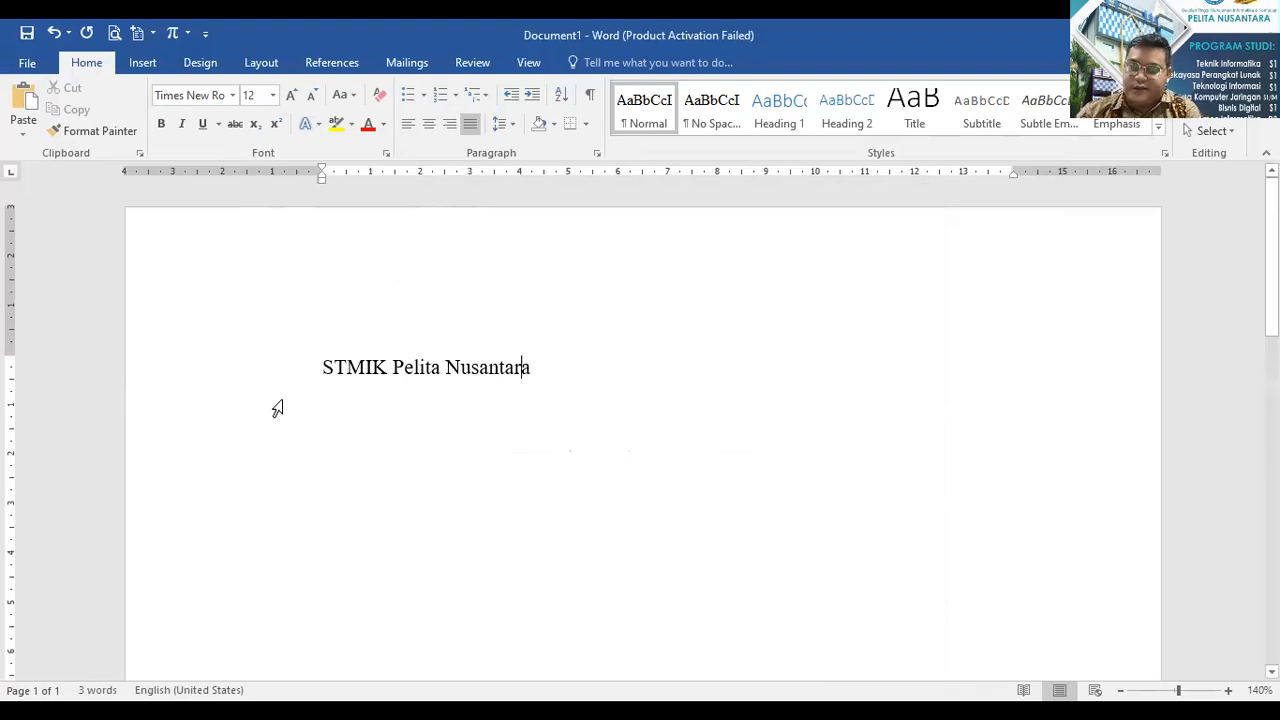
key(Return)
key(Return)
key(Return)
key(Return)
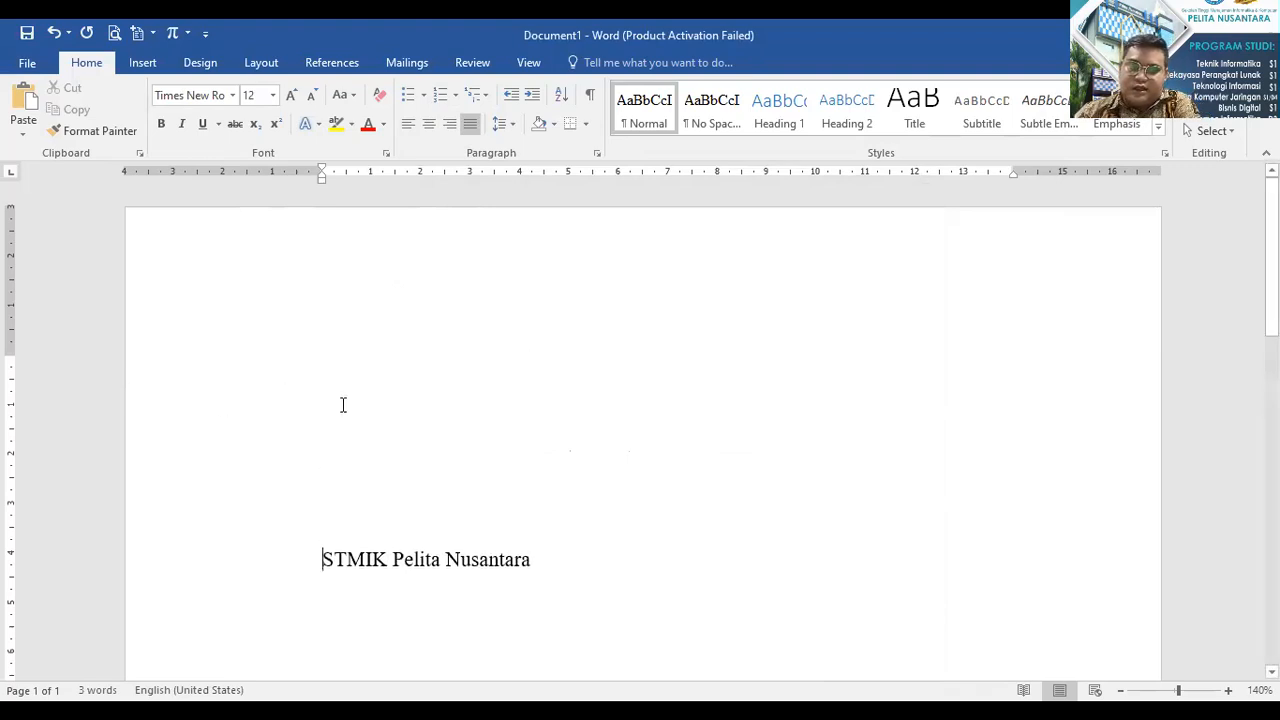
Enter "BAB I" and "PENDAHULUAN" as two separate lines at the beginning of the document.
text(BAB I)
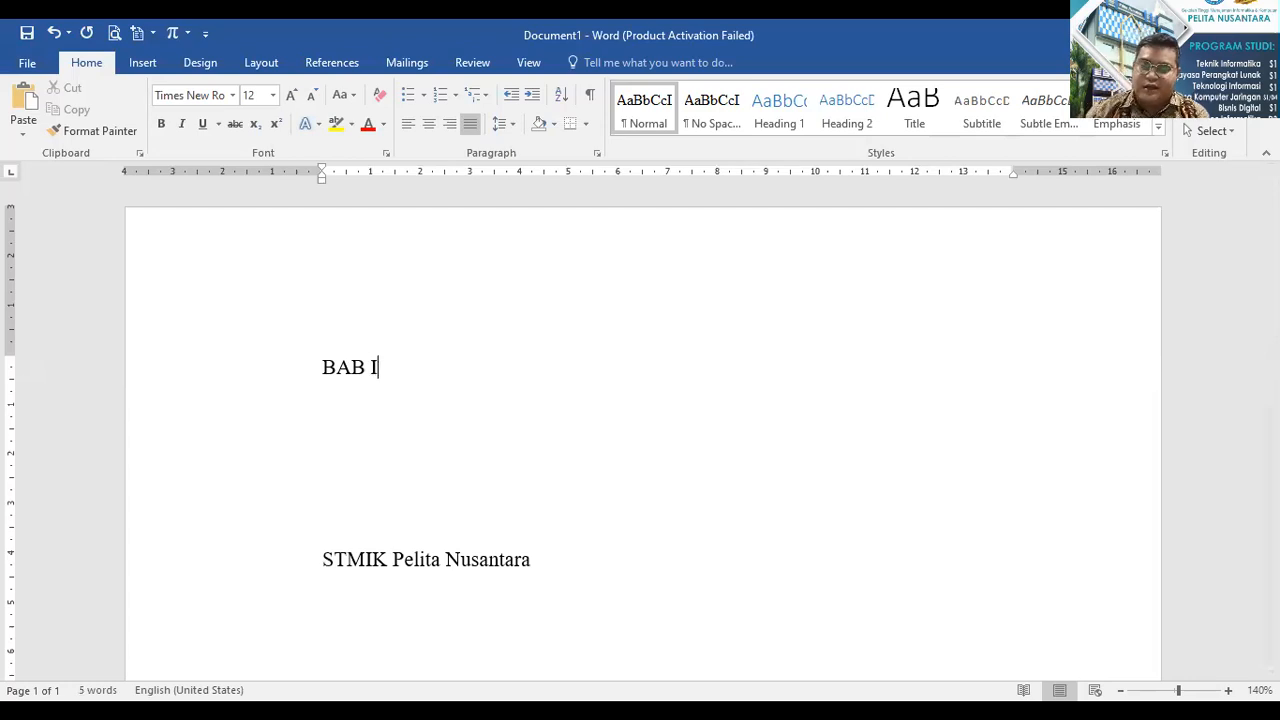
key(Return)
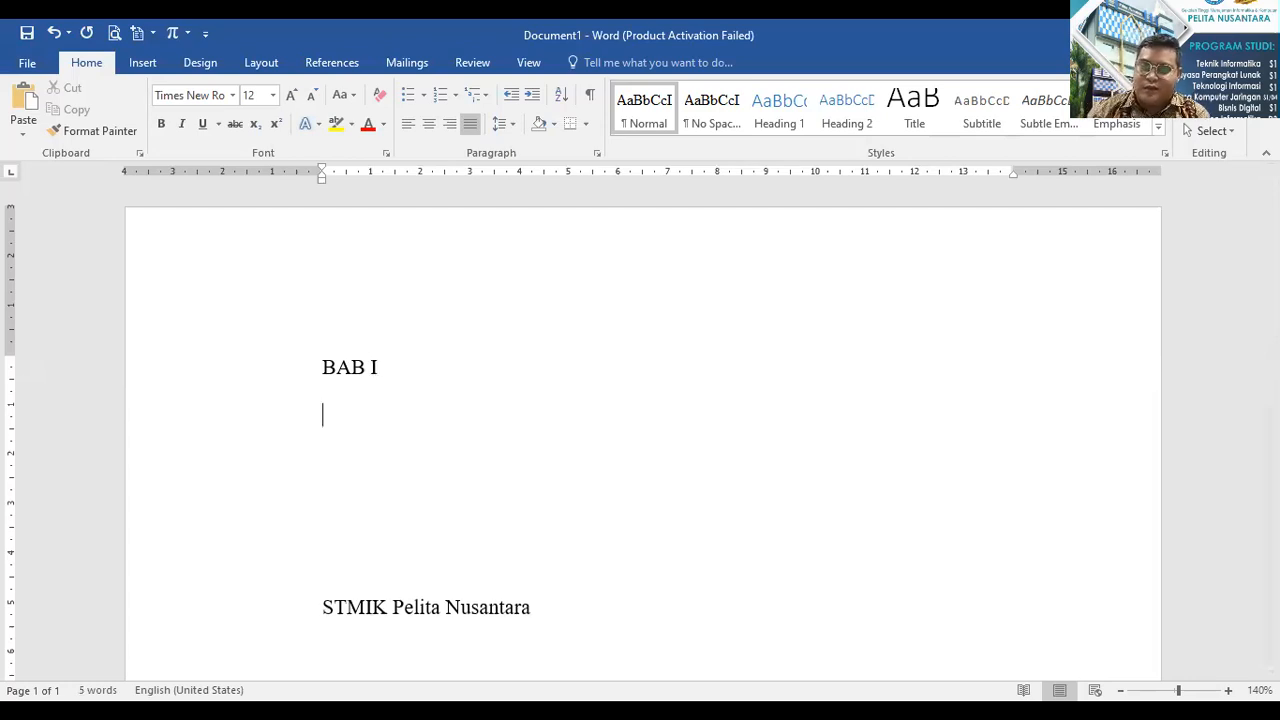
text(PENDAHULUAN)
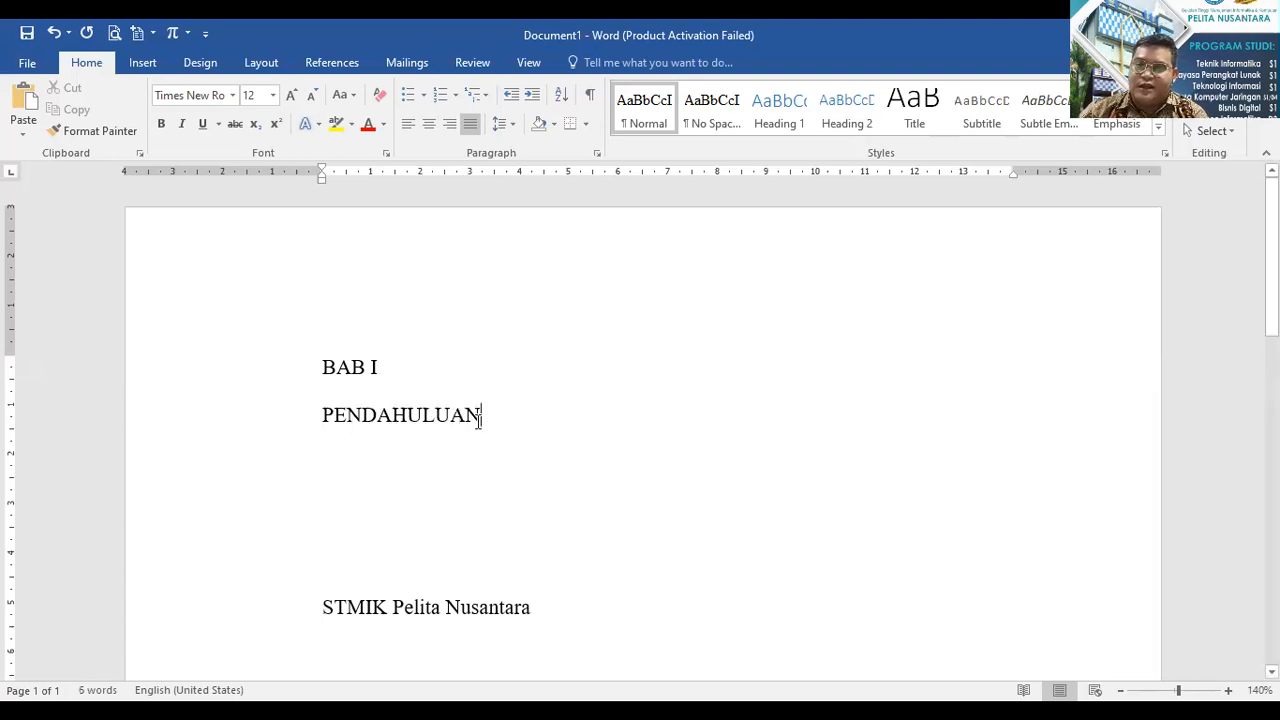
Format the BAB I and PENDAHULUAN lines manually as size 14, bold and centered.
shift+click(326, 360)
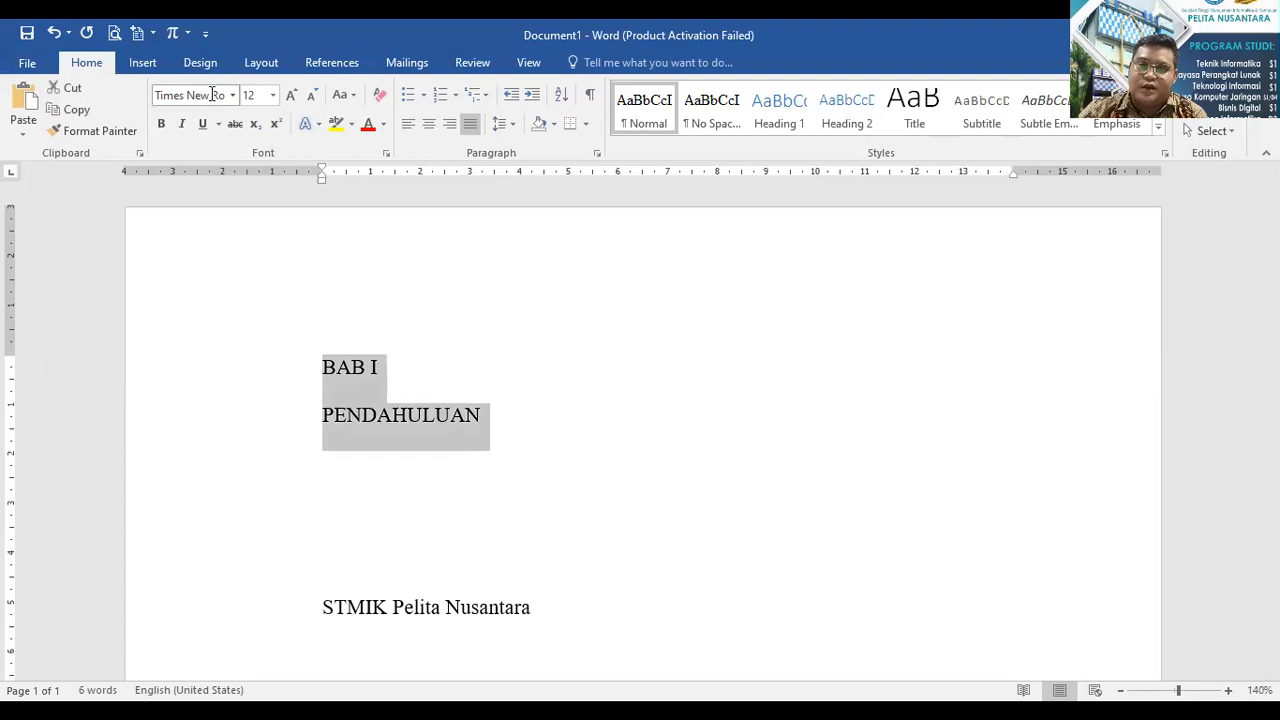
click(248, 94)
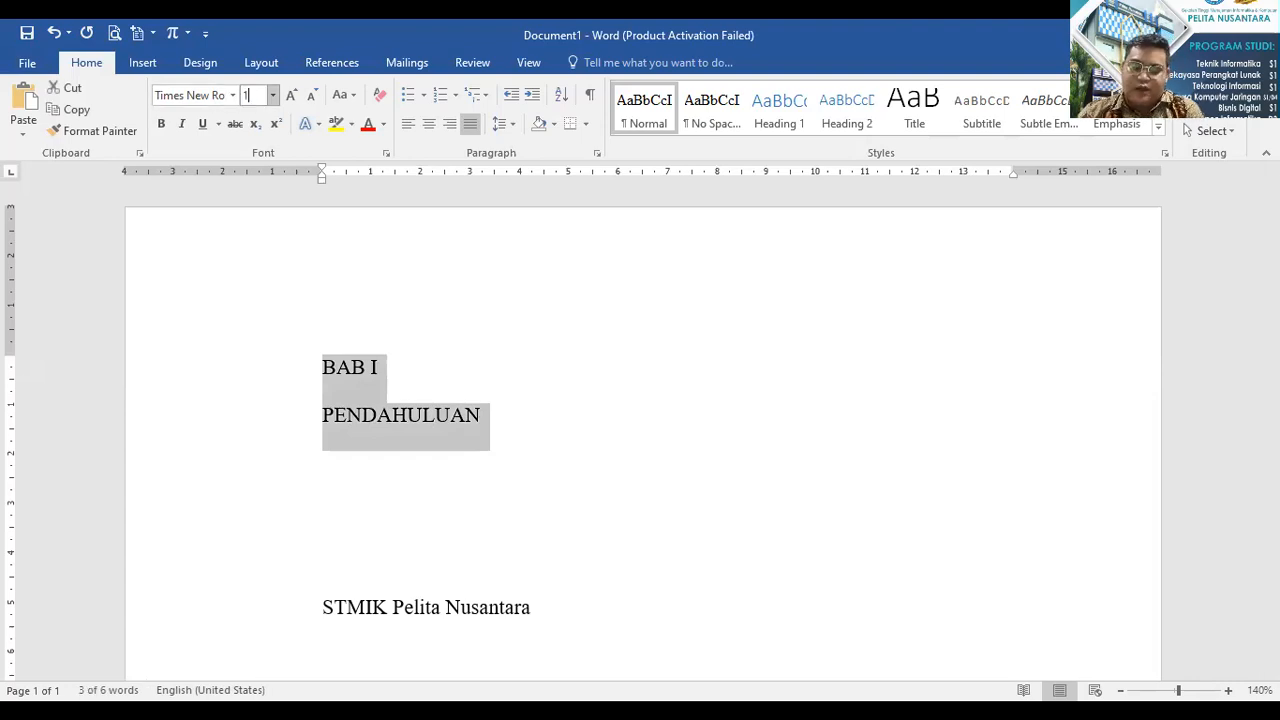
click(165, 127)
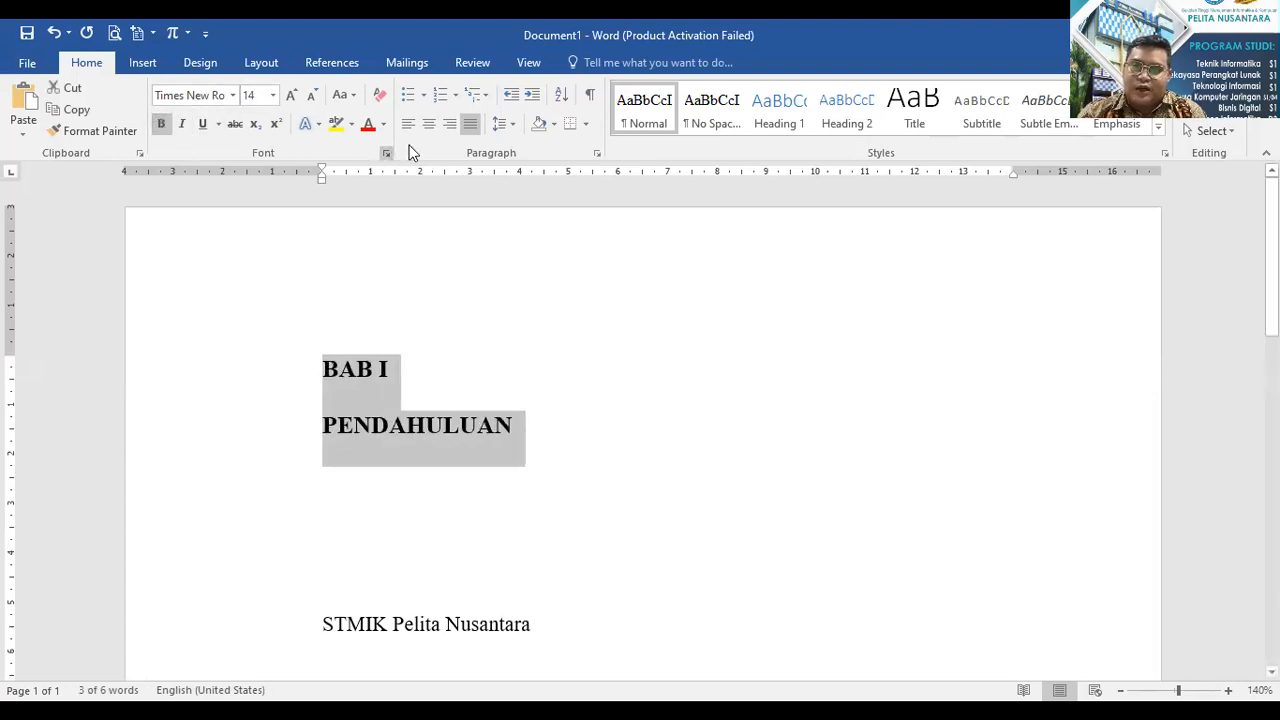
click(430, 124)
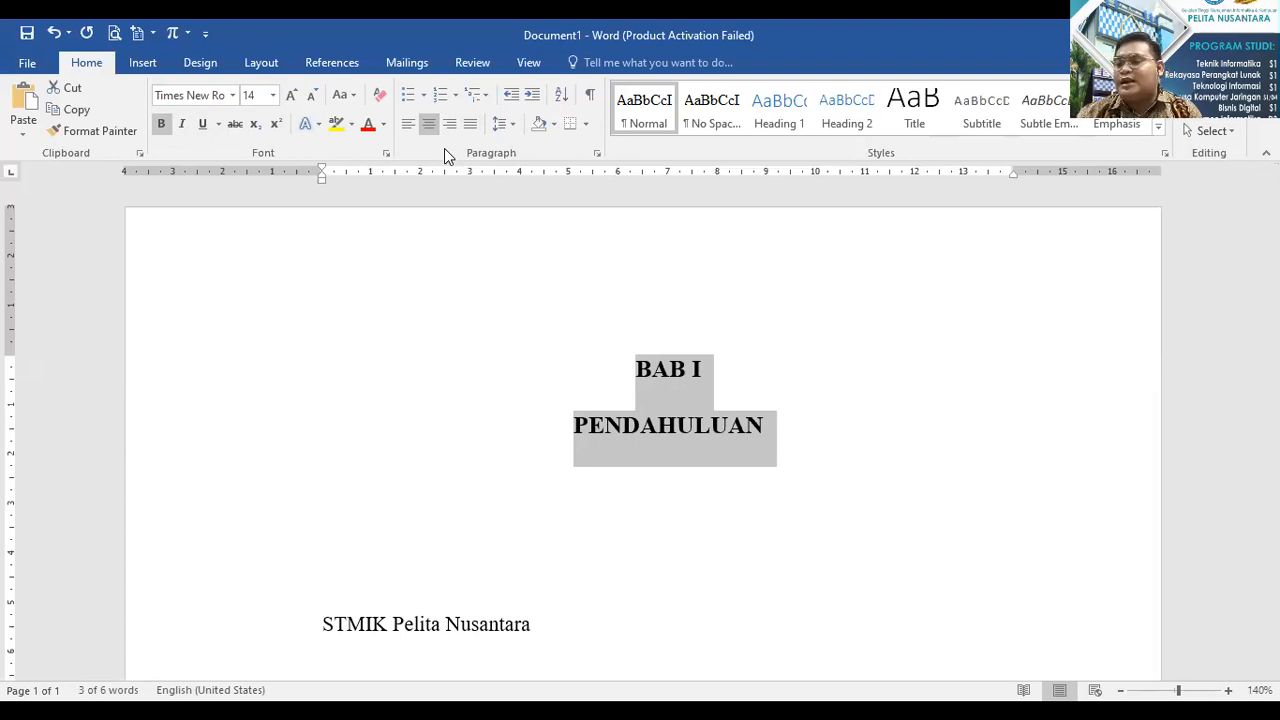
Undo the centering, bold and font size changes on the BAB I and PENDAHULUAN lines.
key(ctrl+j)
key(ctrl+b)
key(ctrl+shift+comma)
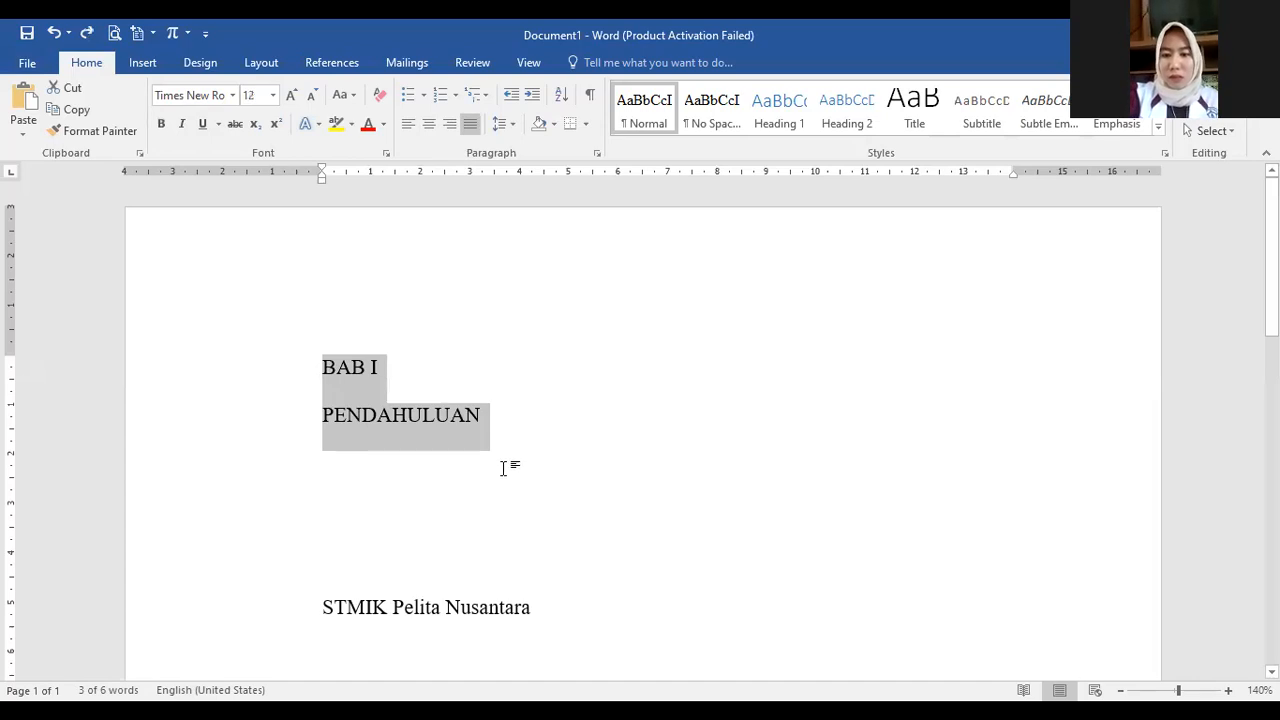
Delete the BAB I and PENDAHULUAN text from the beginning of the document.
click(493, 424)
key(BackSpace)
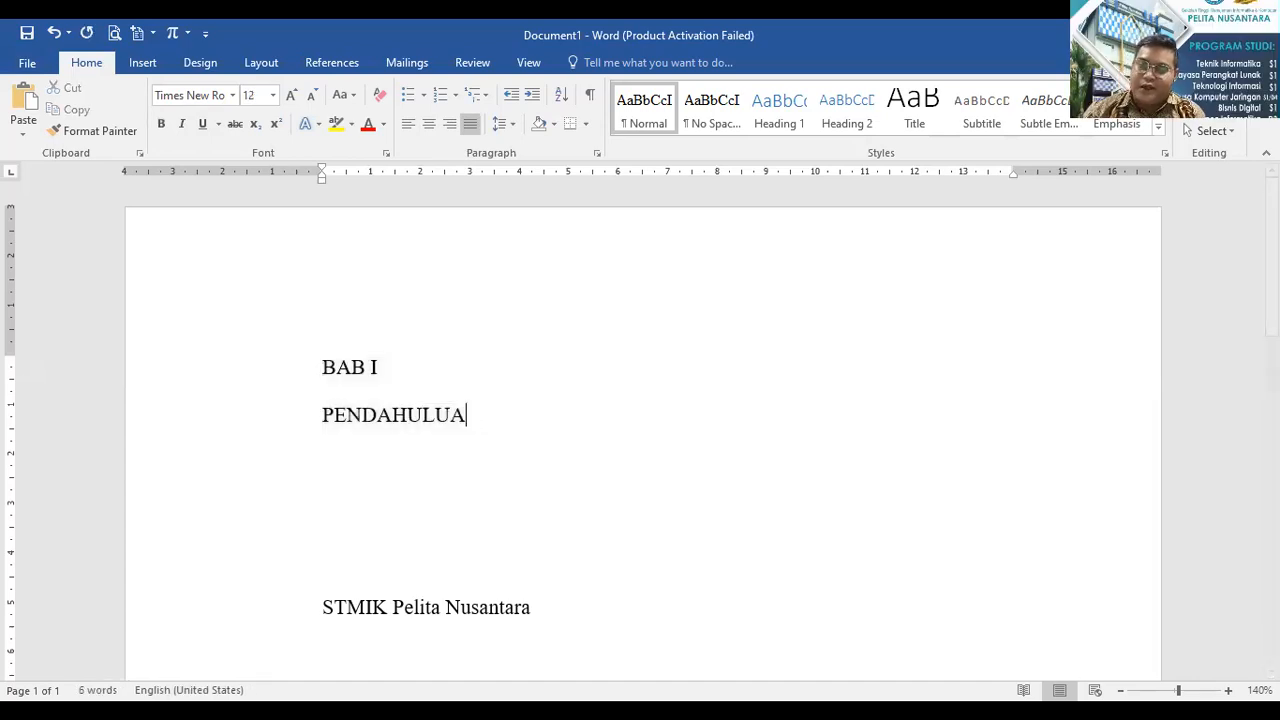
key(BackSpace)
key(BackSpace)
key(BackSpace)
key(BackSpace)
key(BackSpace)
key(BackSpace)
key(BackSpace)
key(BackSpace)
key(BackSpace)
key(BackSpace)
key(BackSpace)
key(BackSpace)
key(BackSpace)
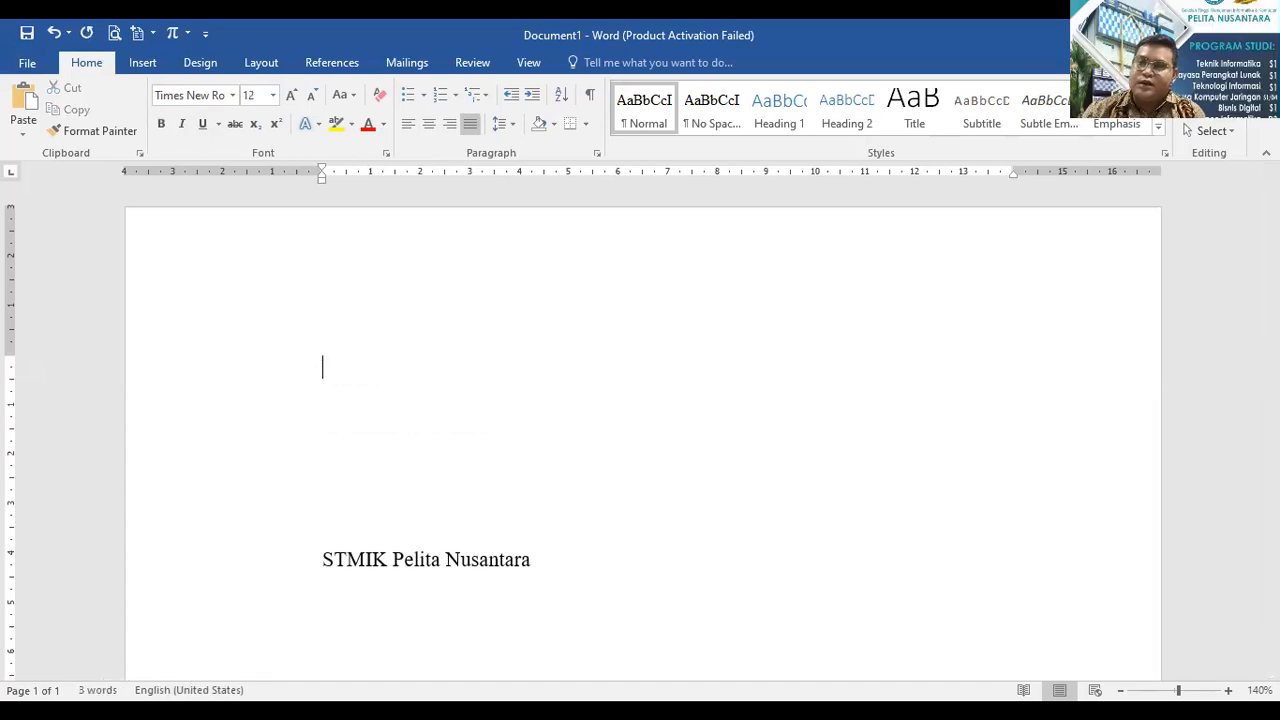
Apply Heading 1 to the empty first line and modify that style to use Times New Roman, size 14.
click(778, 118)
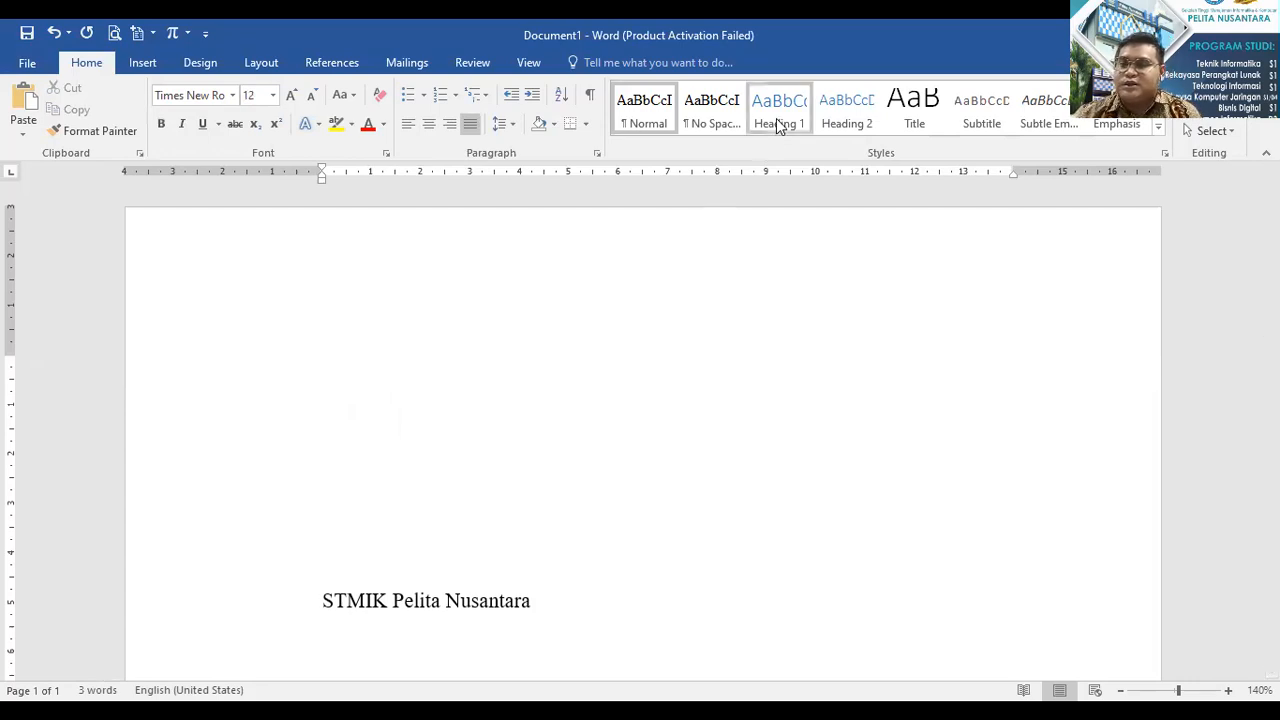
click(777, 120)
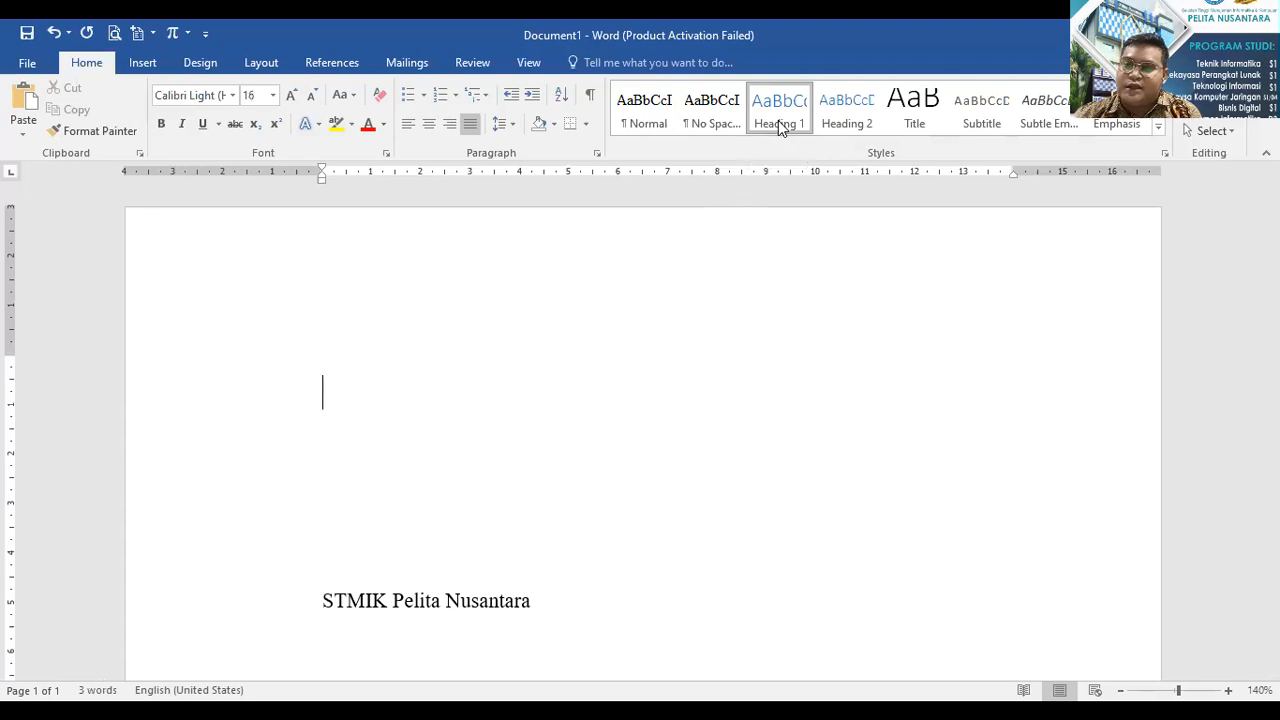
right_click(778, 120)
click(820, 153)
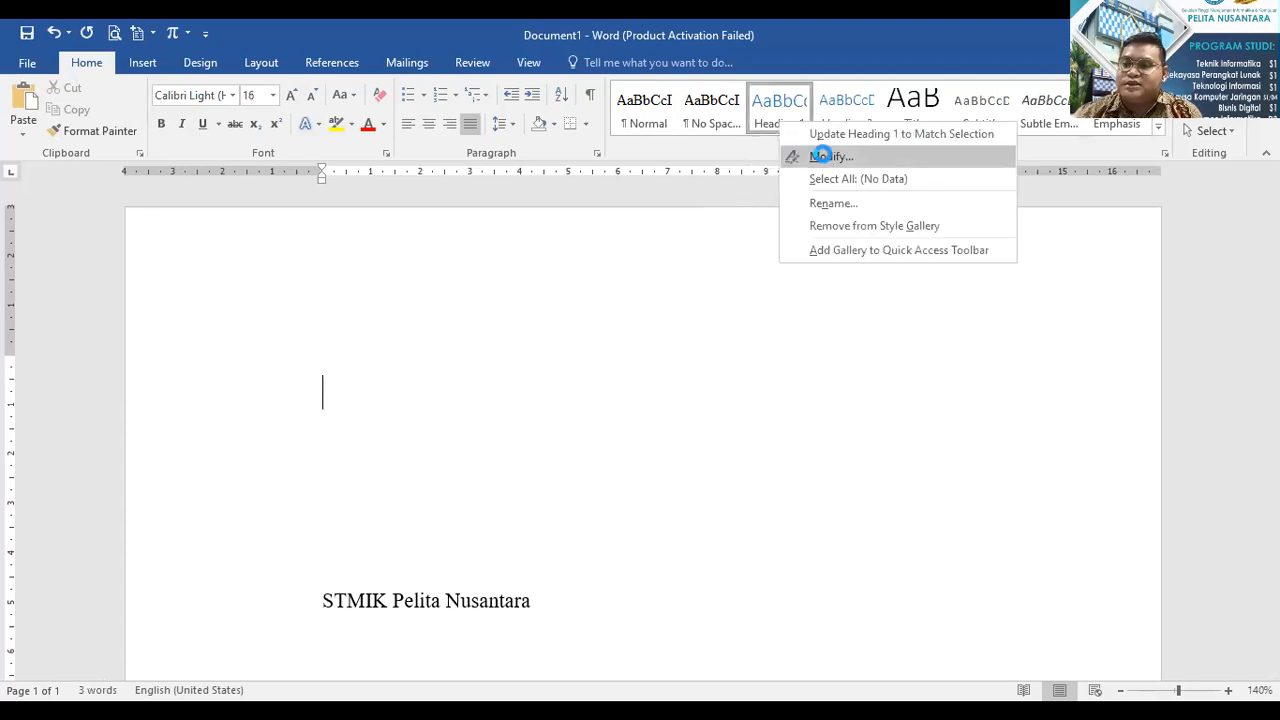
click(825, 160)
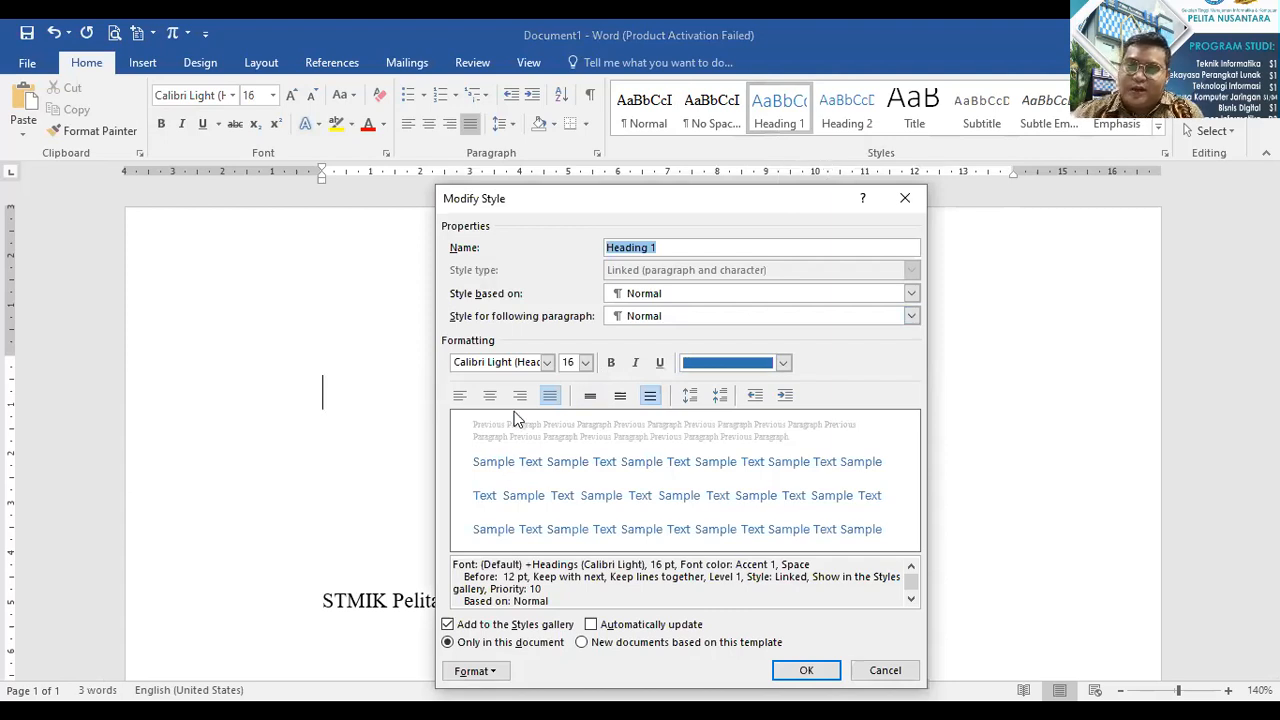
click(511, 364)
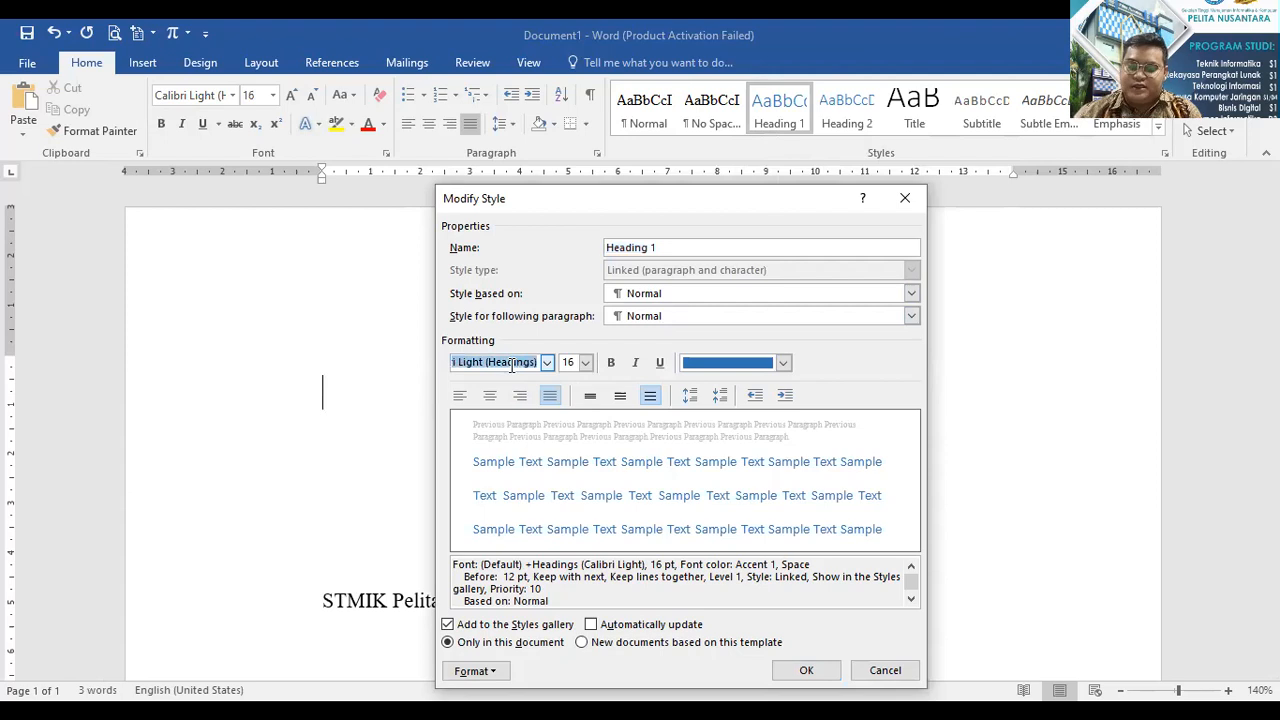
text(Times New Roman)
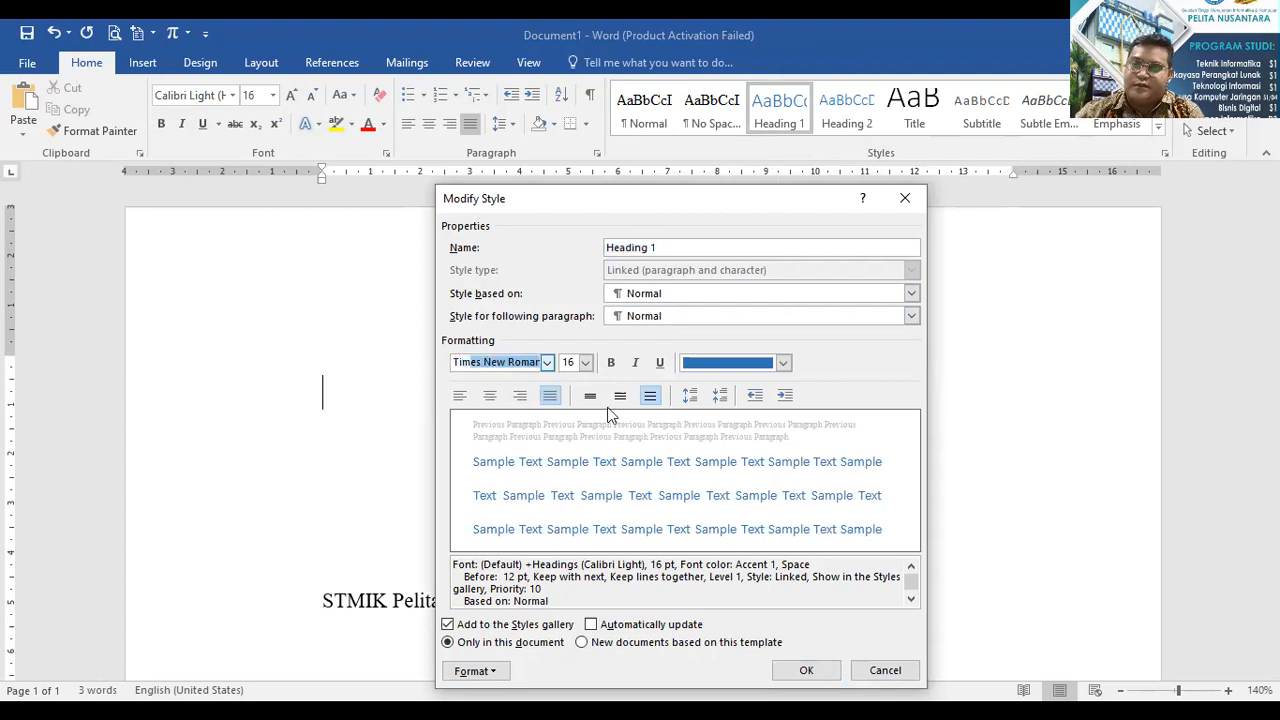
click(575, 366)
text(14)
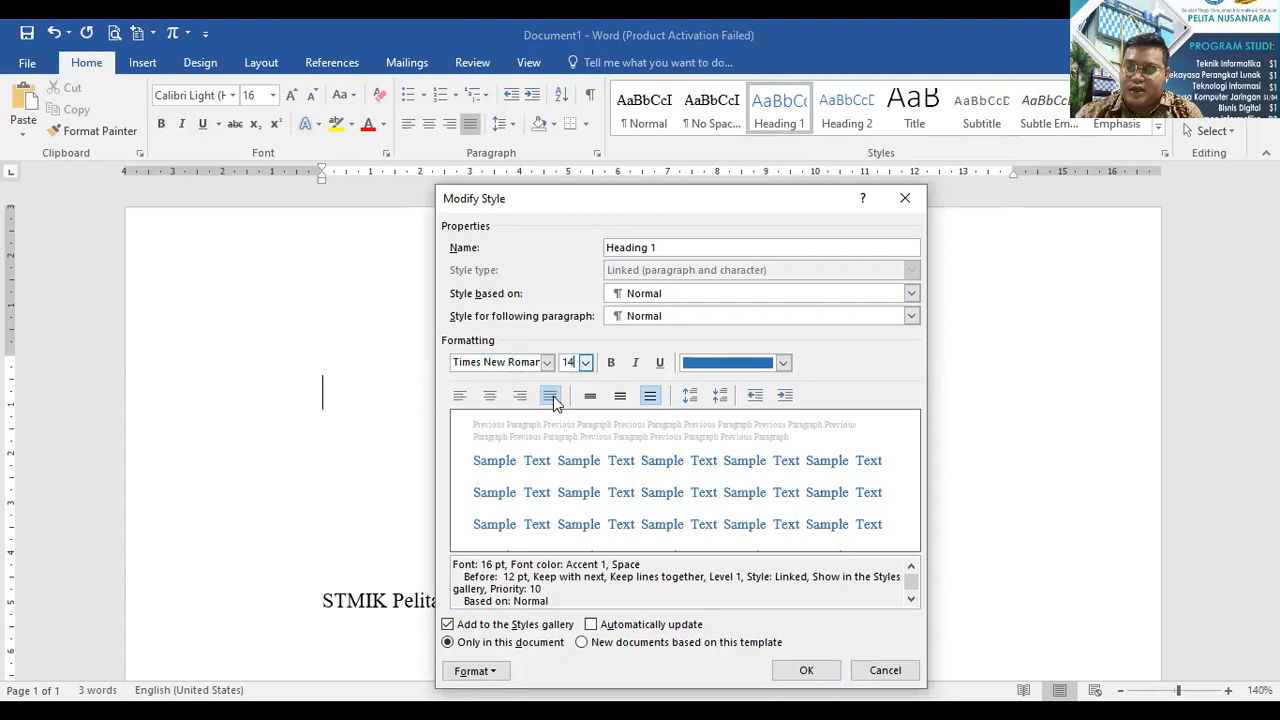
Set the font color of the Heading 1 style to Automatic.
click(784, 364)
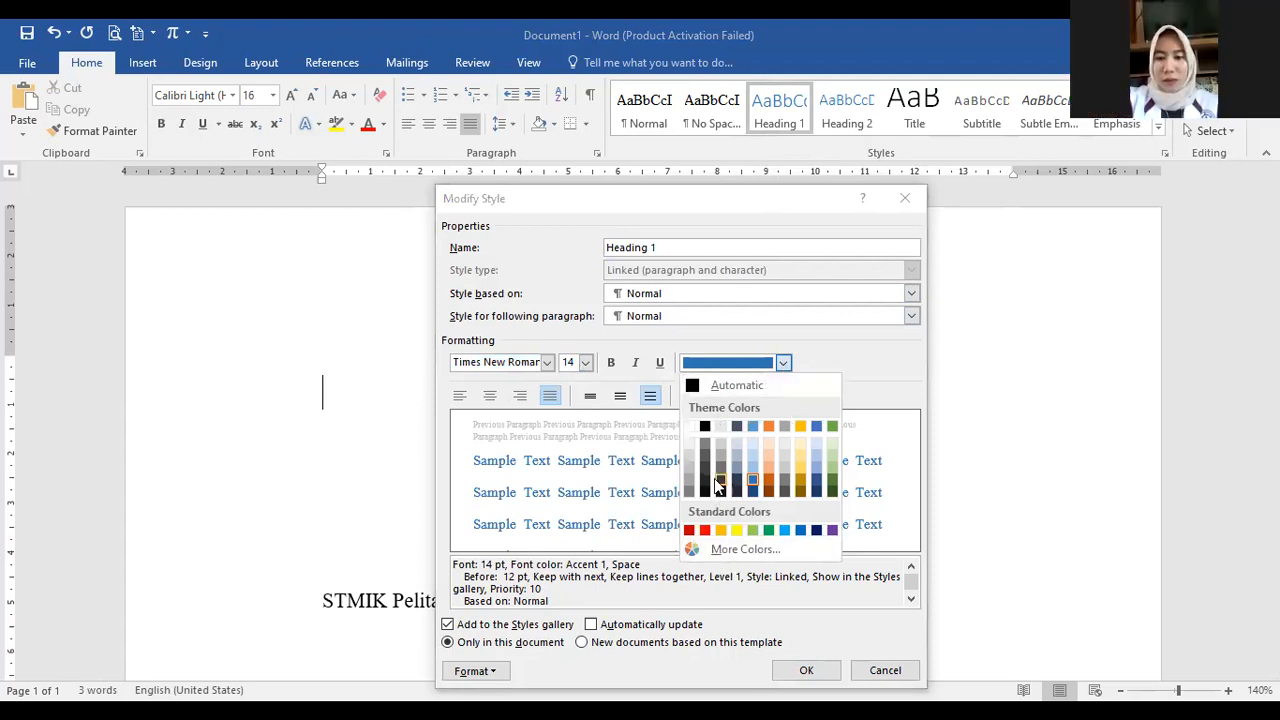
click(689, 427)
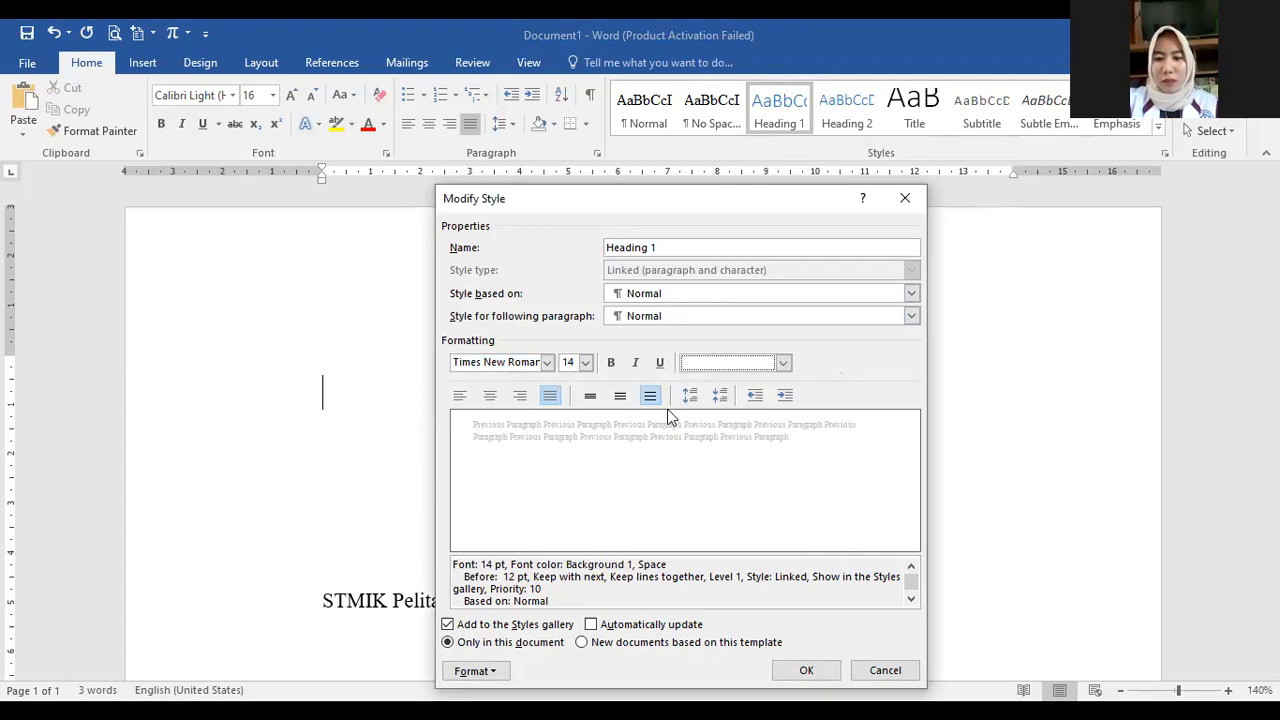
click(784, 363)
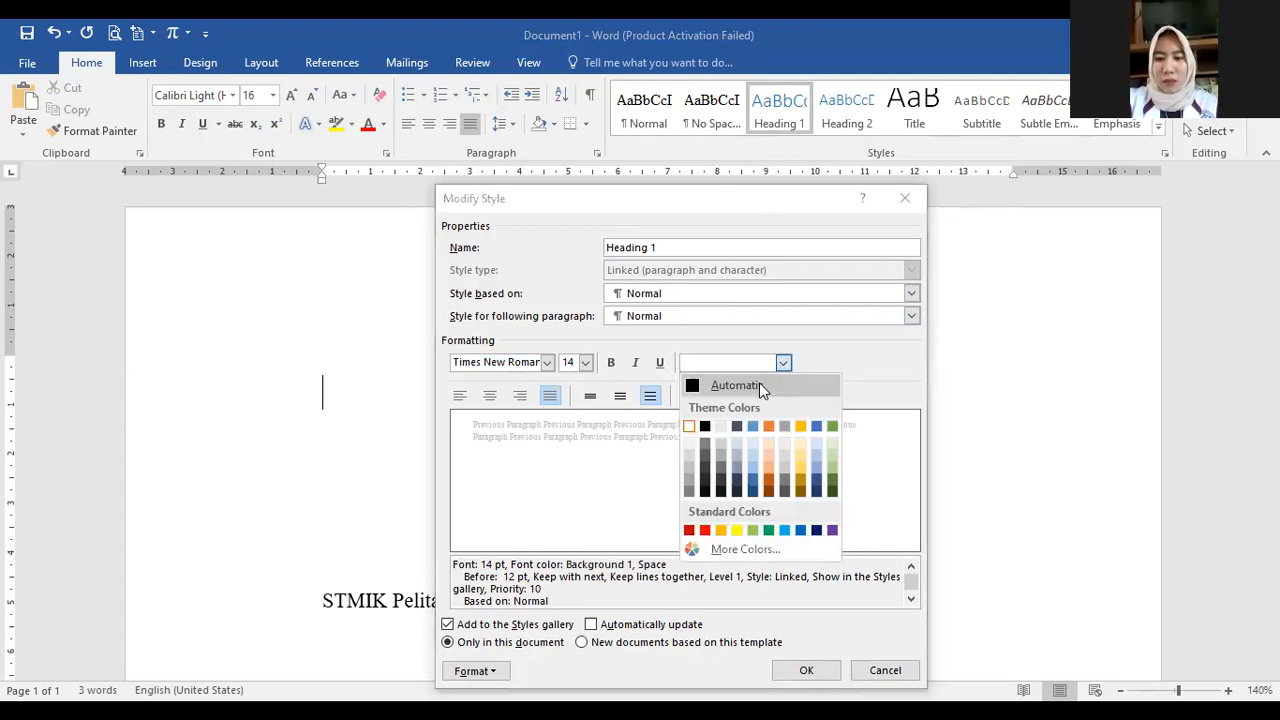
click(759, 385)
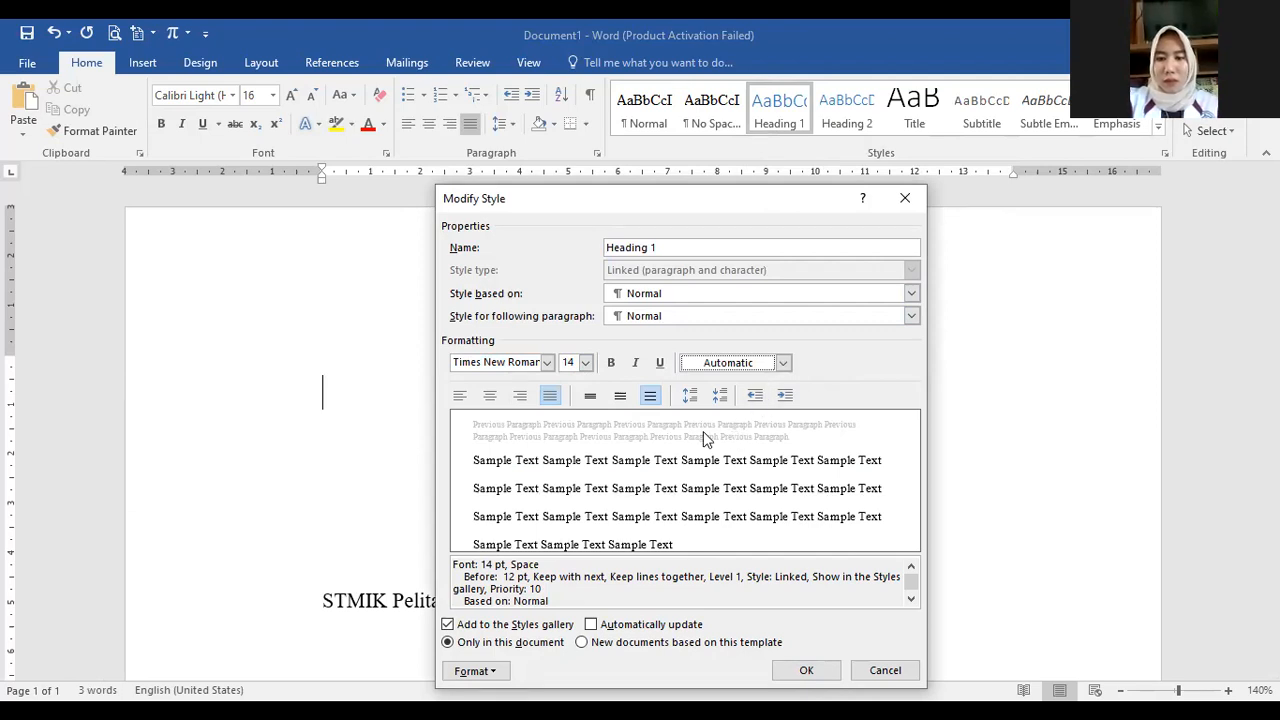
Set the Heading 1 style's paragraph spacing before to 0 pt and save the style changes.
click(495, 671)
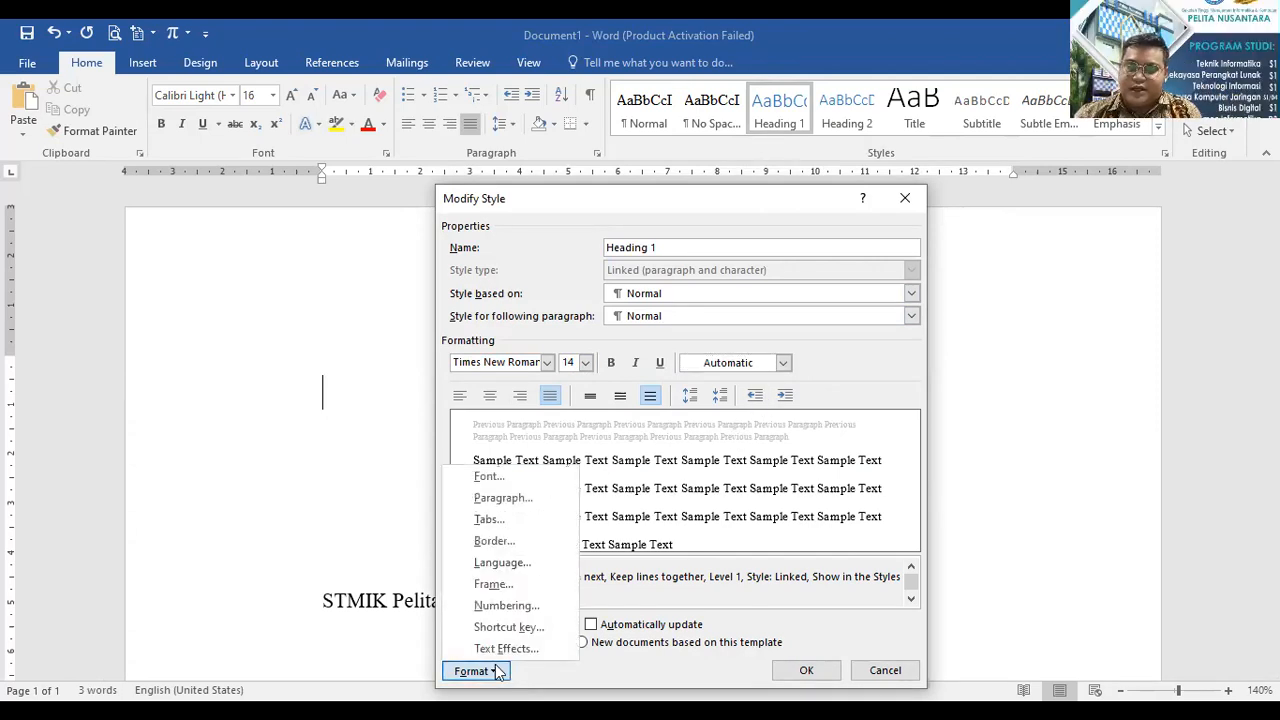
click(499, 496)
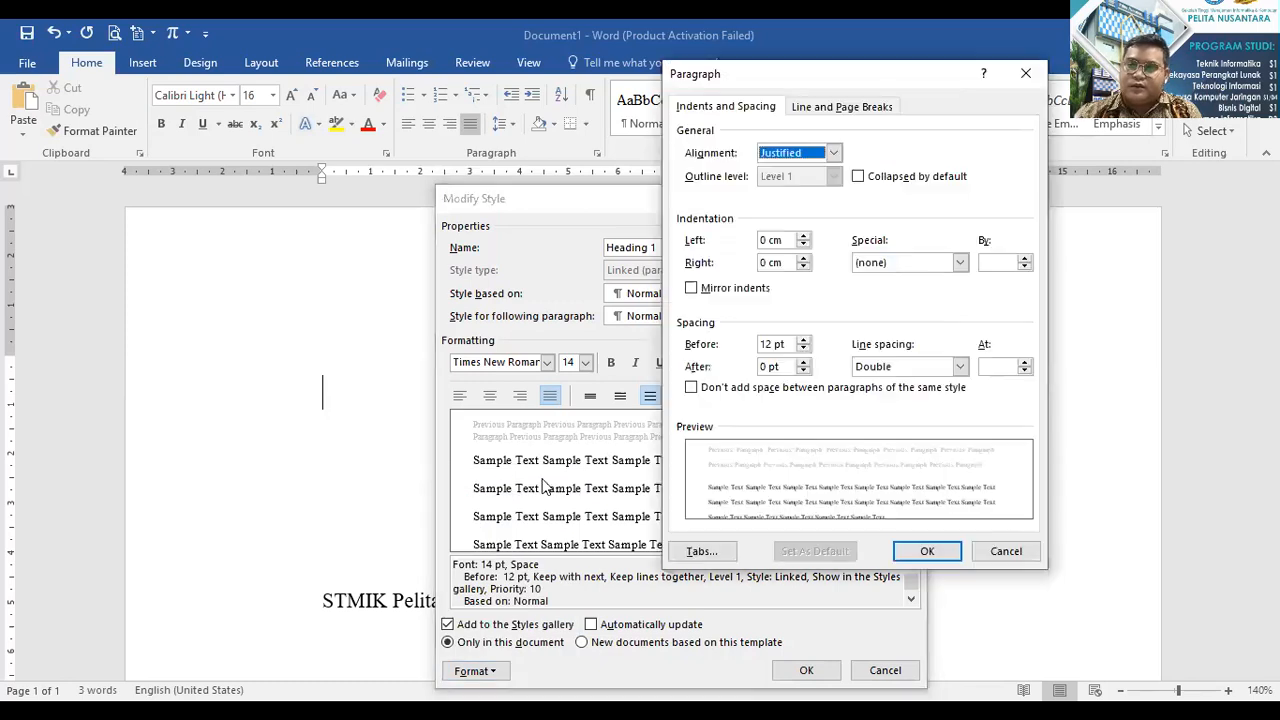
click(804, 350)
click(804, 350)
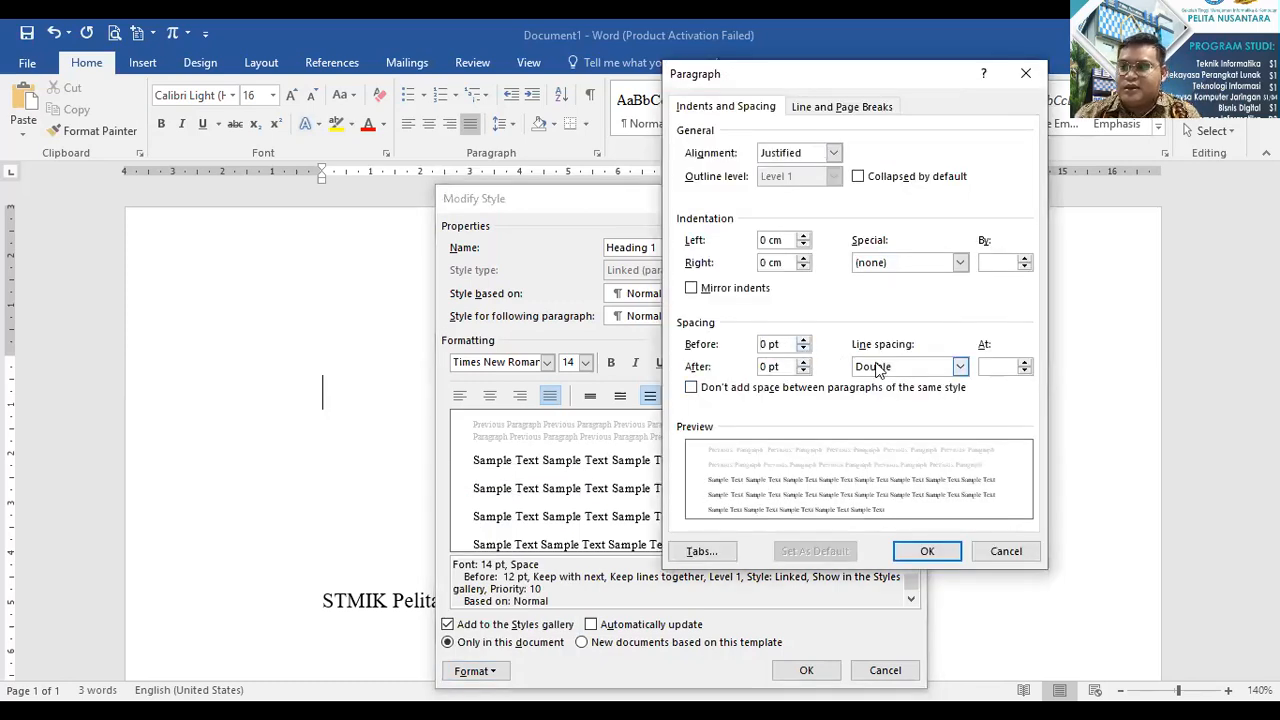
click(930, 556)
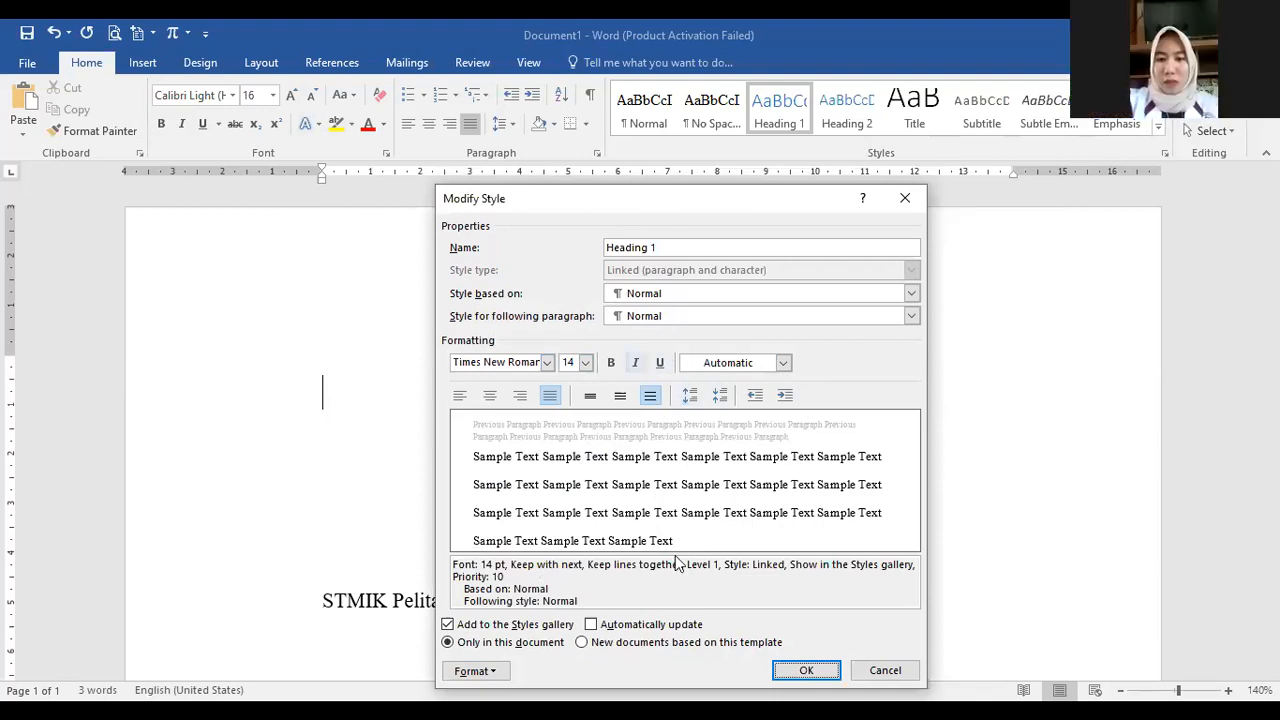
click(800, 674)
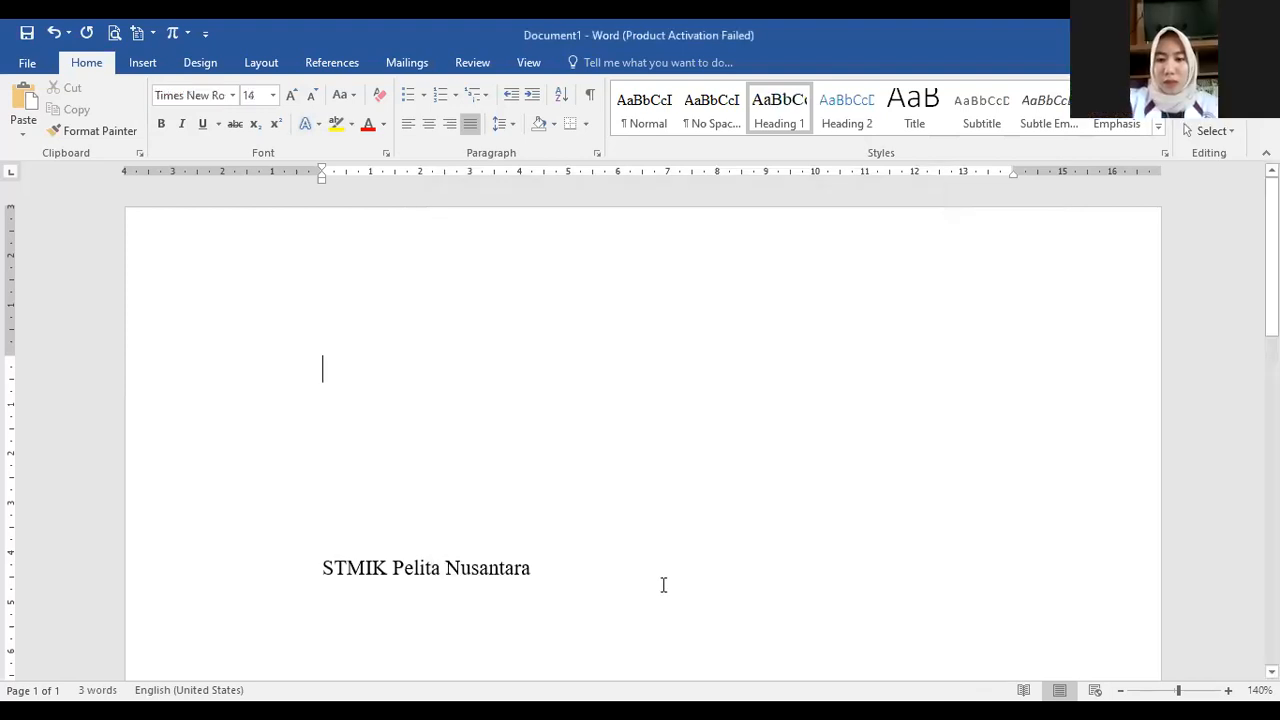
Try entering BAB I in Heading 1 with PENDAHULUAN on the line below it, and undo the entry.
click(515, 467)
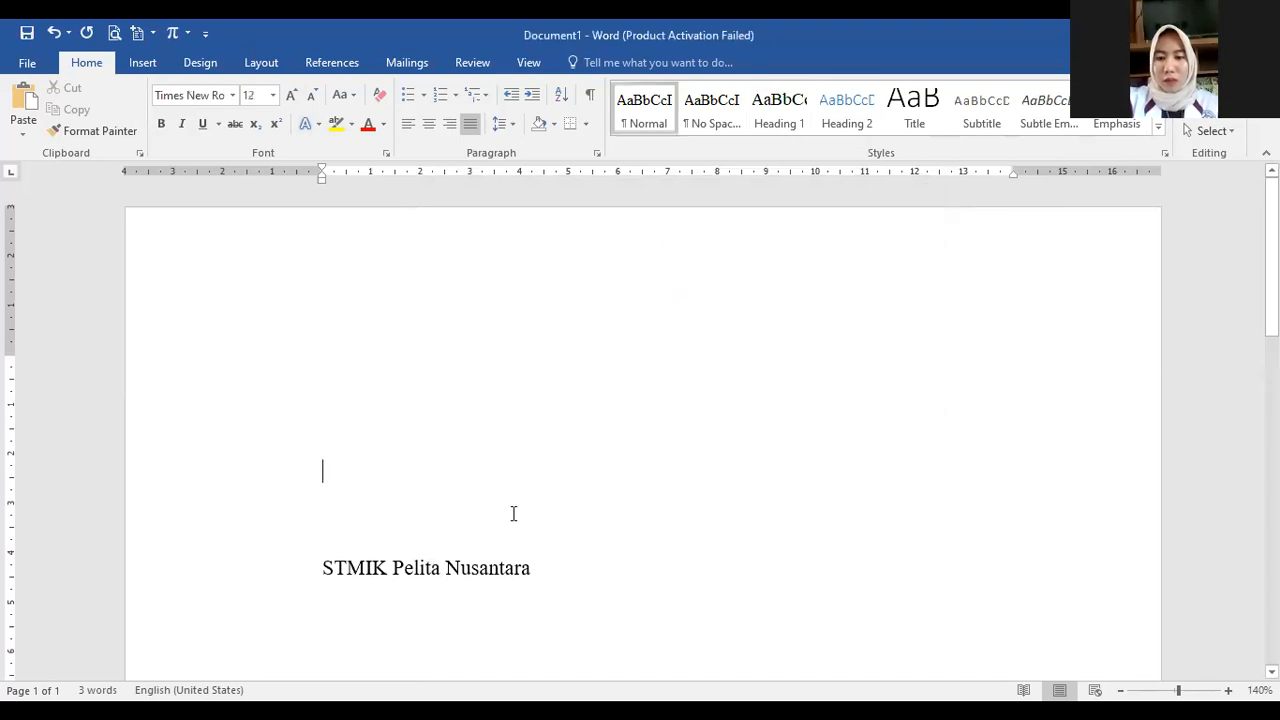
click(391, 355)
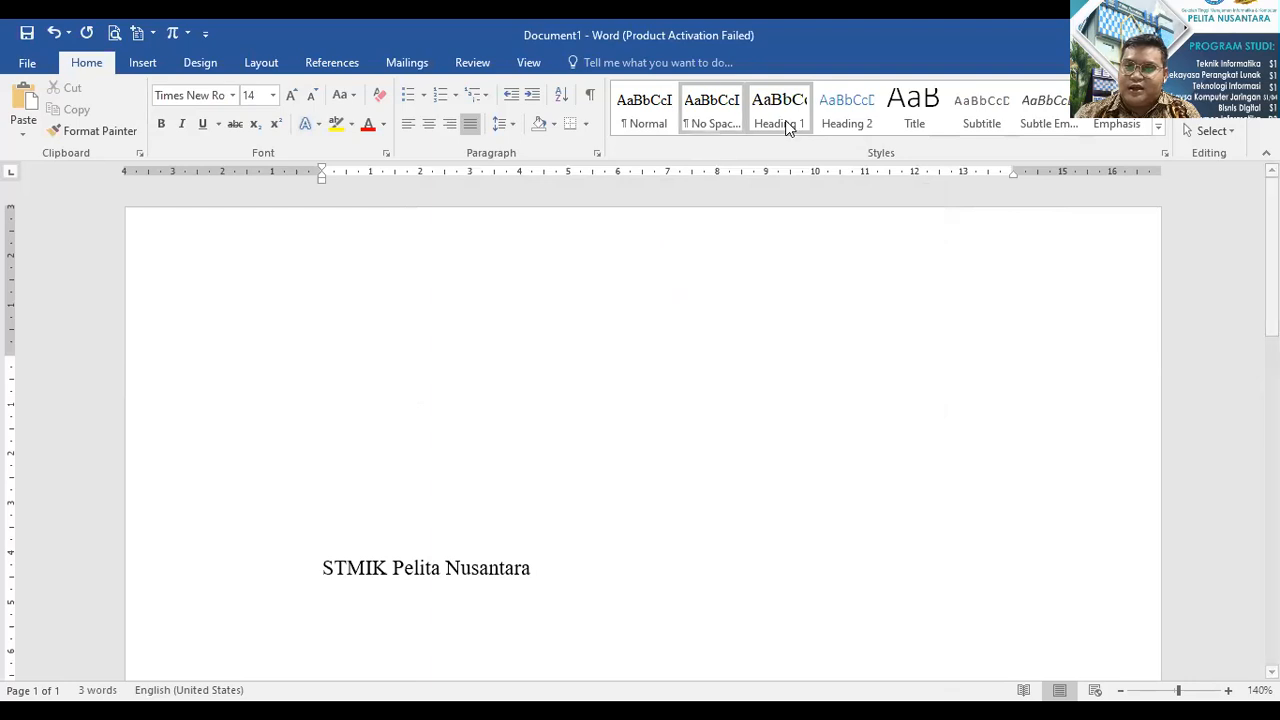
click(636, 112)
click(778, 115)
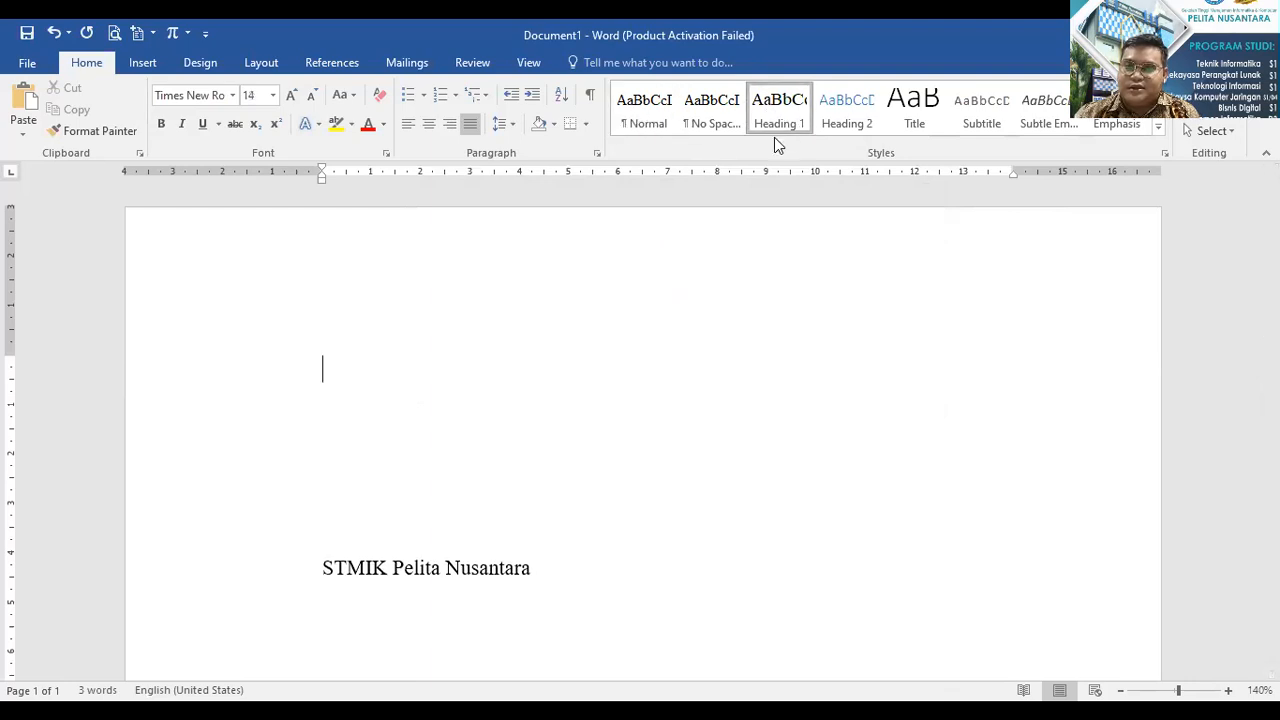
text(BAB I)
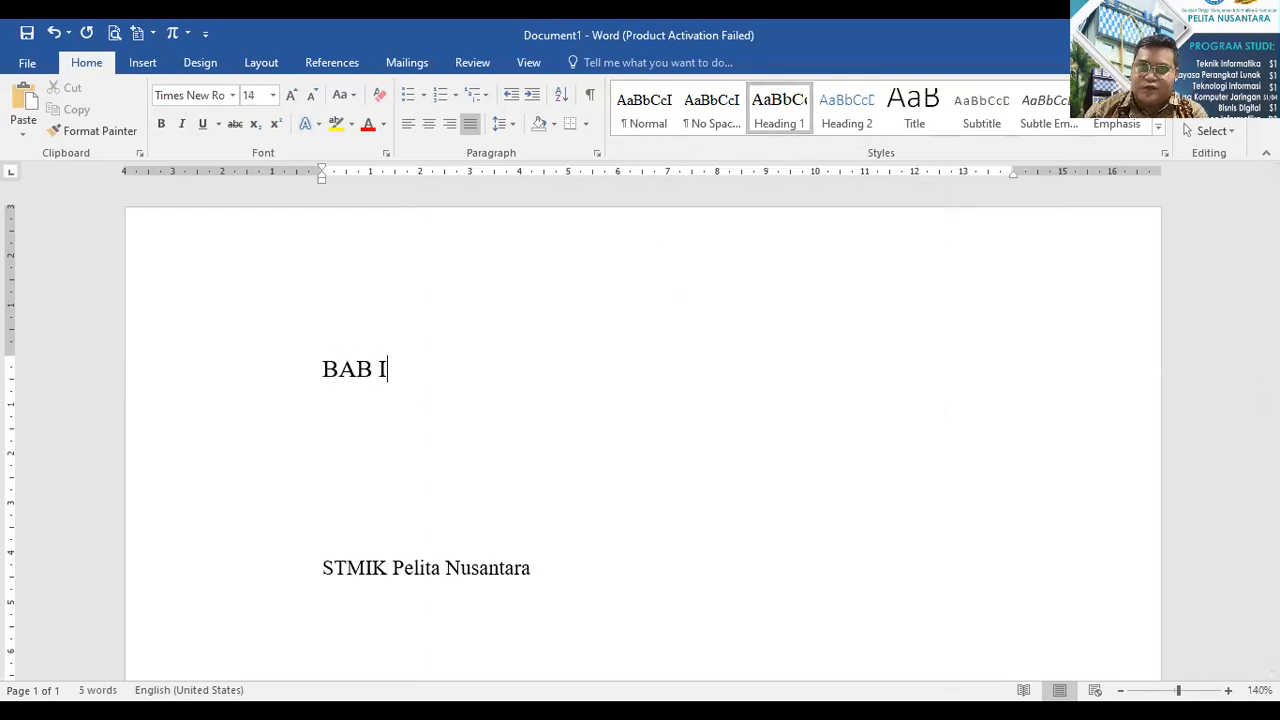
key(Return)
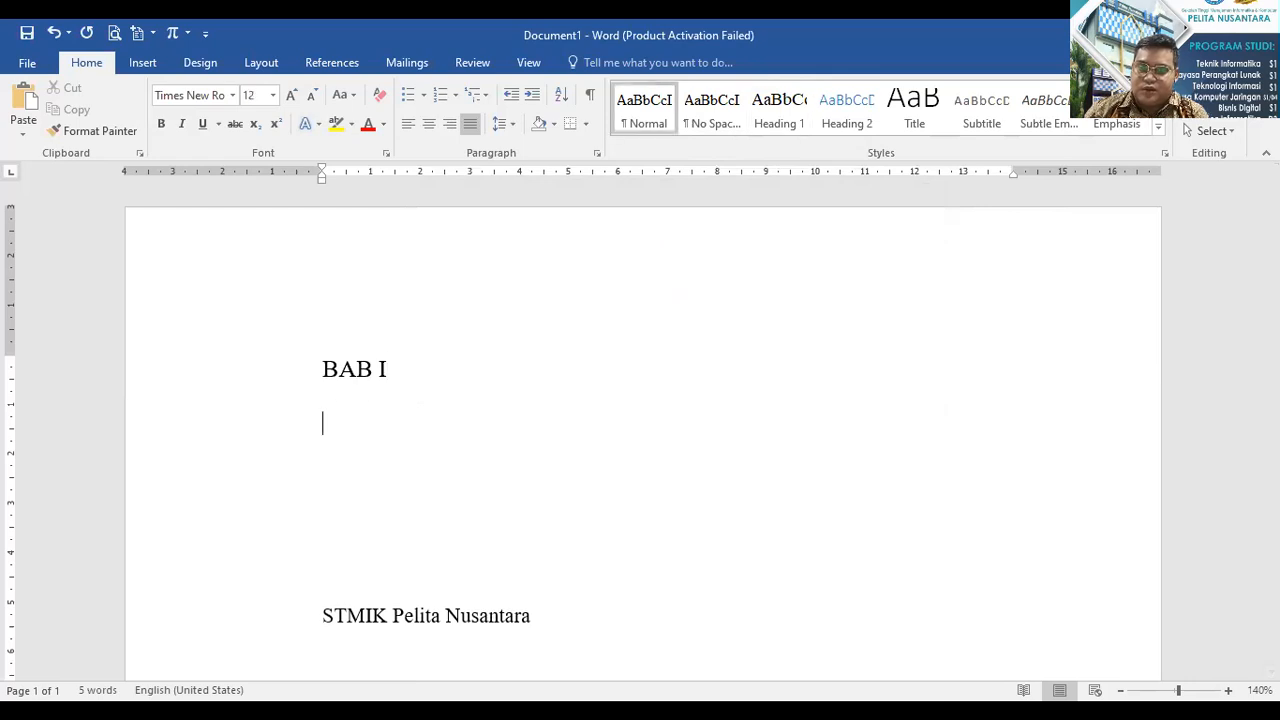
text(PE)
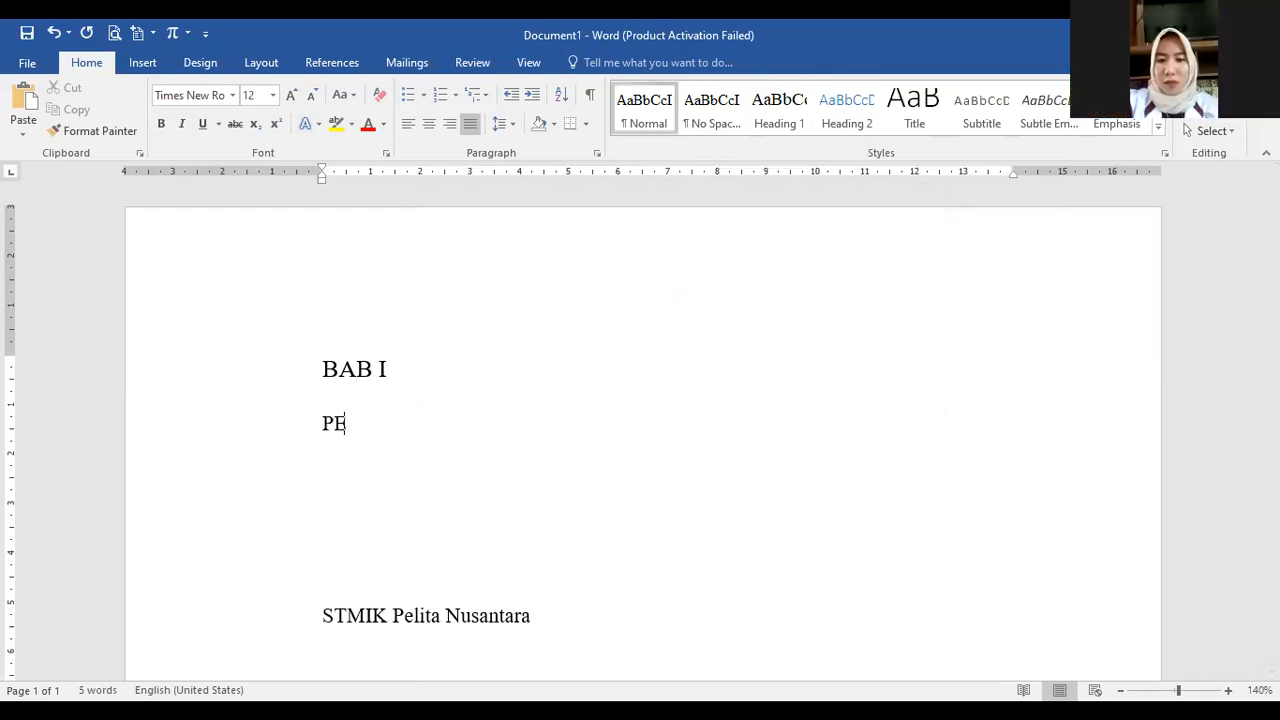
text(NDAHULUAN)
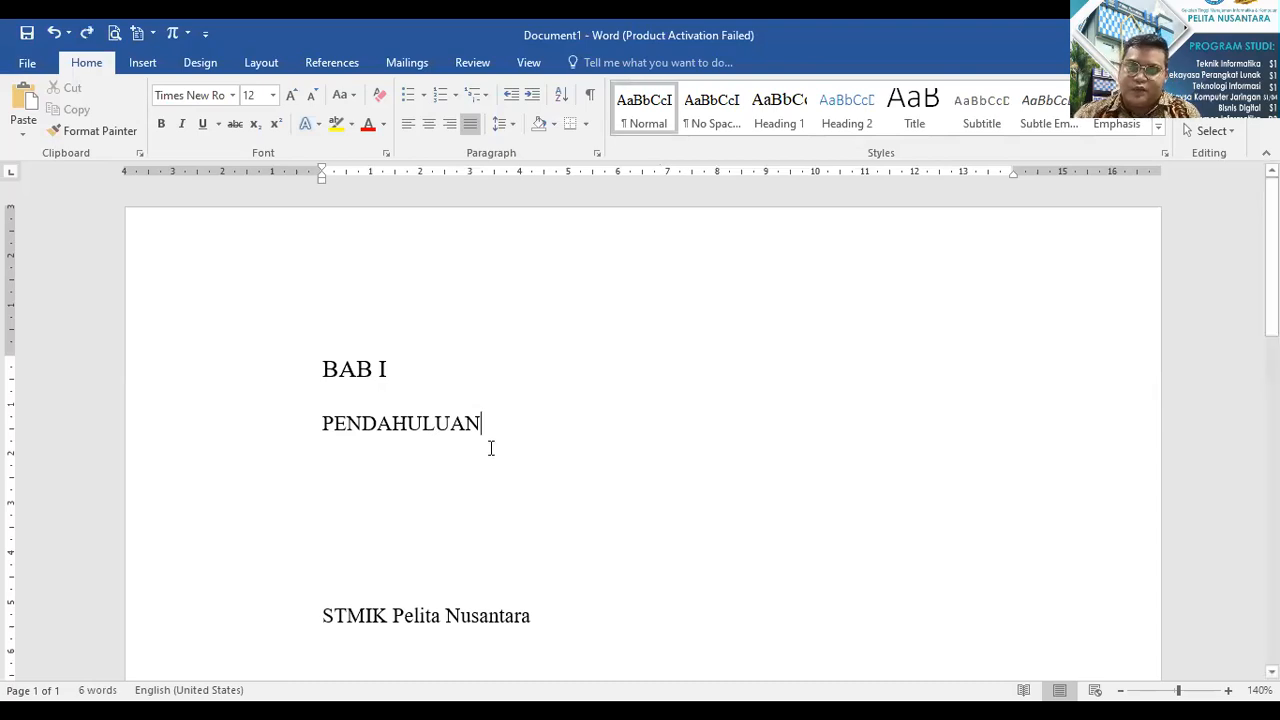
key(ctrl+z)
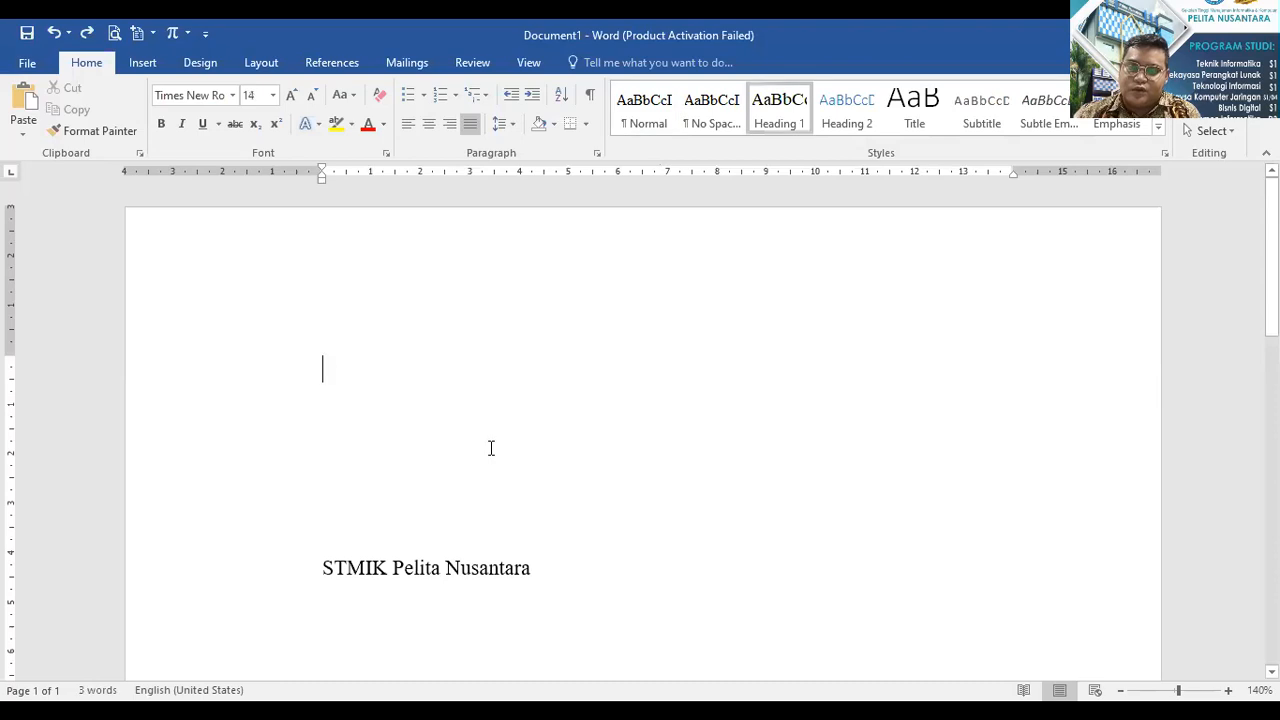
Modify the Heading 1 style to be centered and bold.
right_click(770, 108)
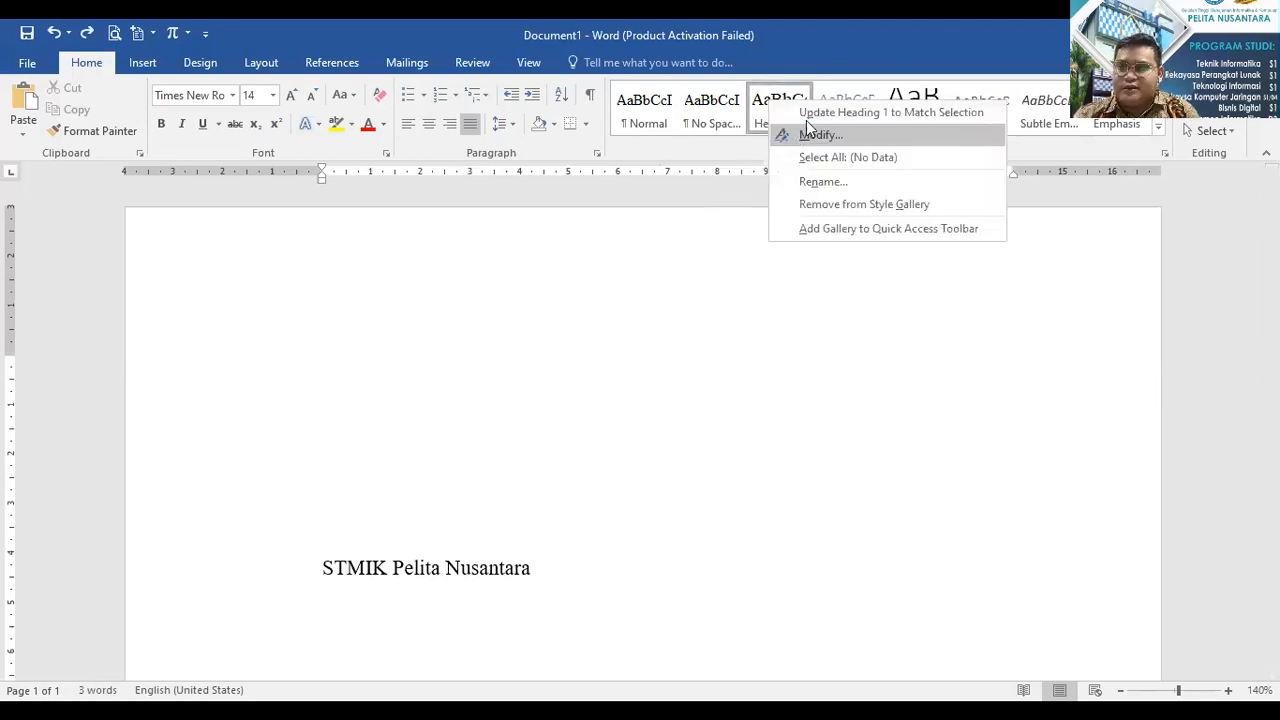
click(808, 132)
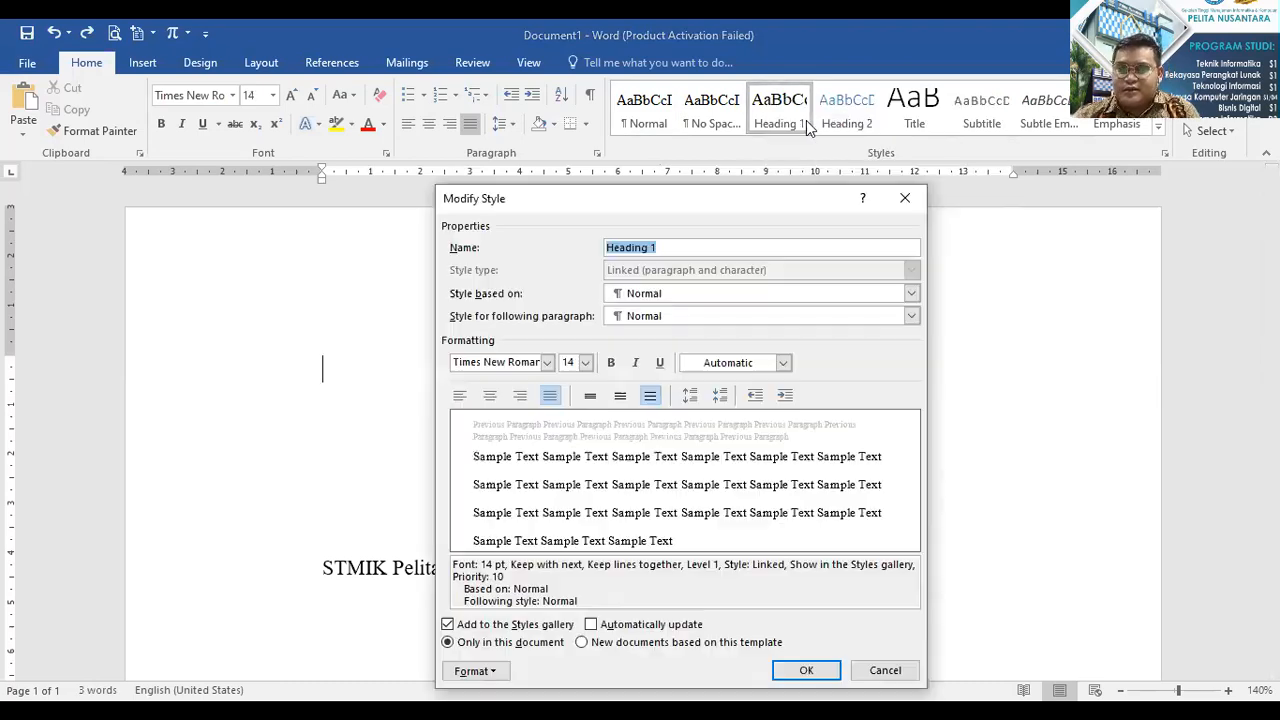
click(495, 400)
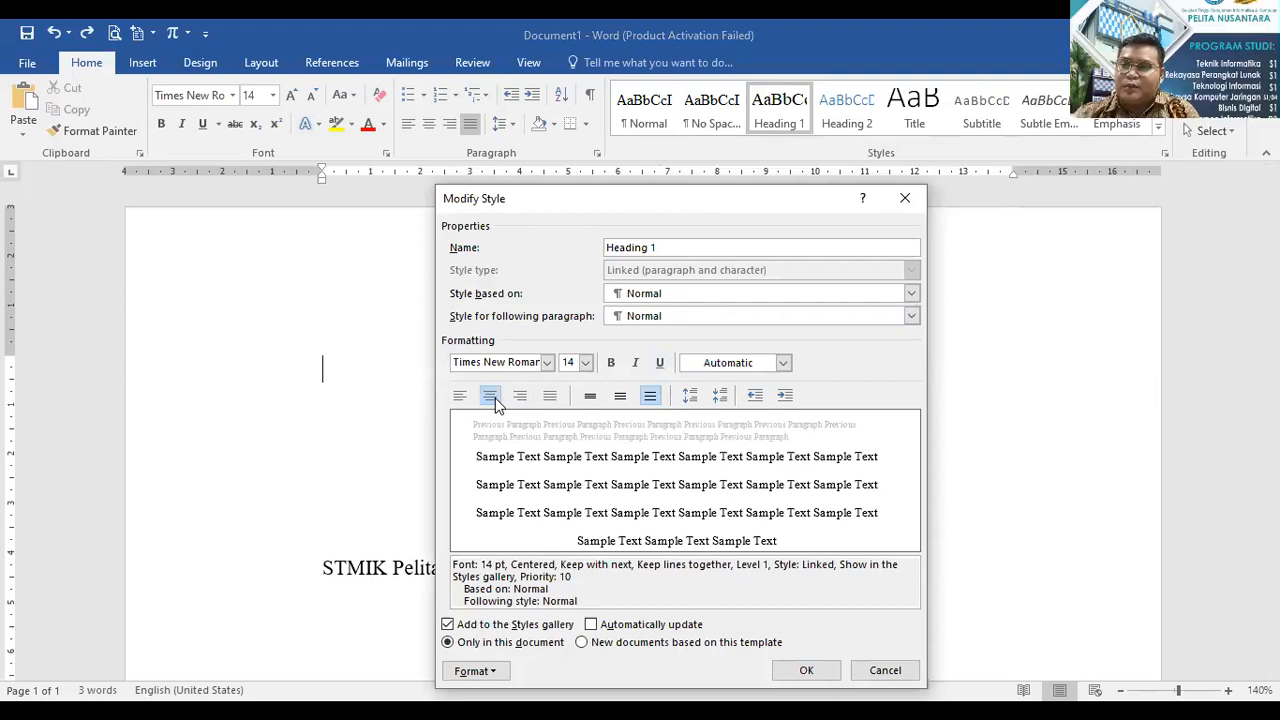
click(611, 364)
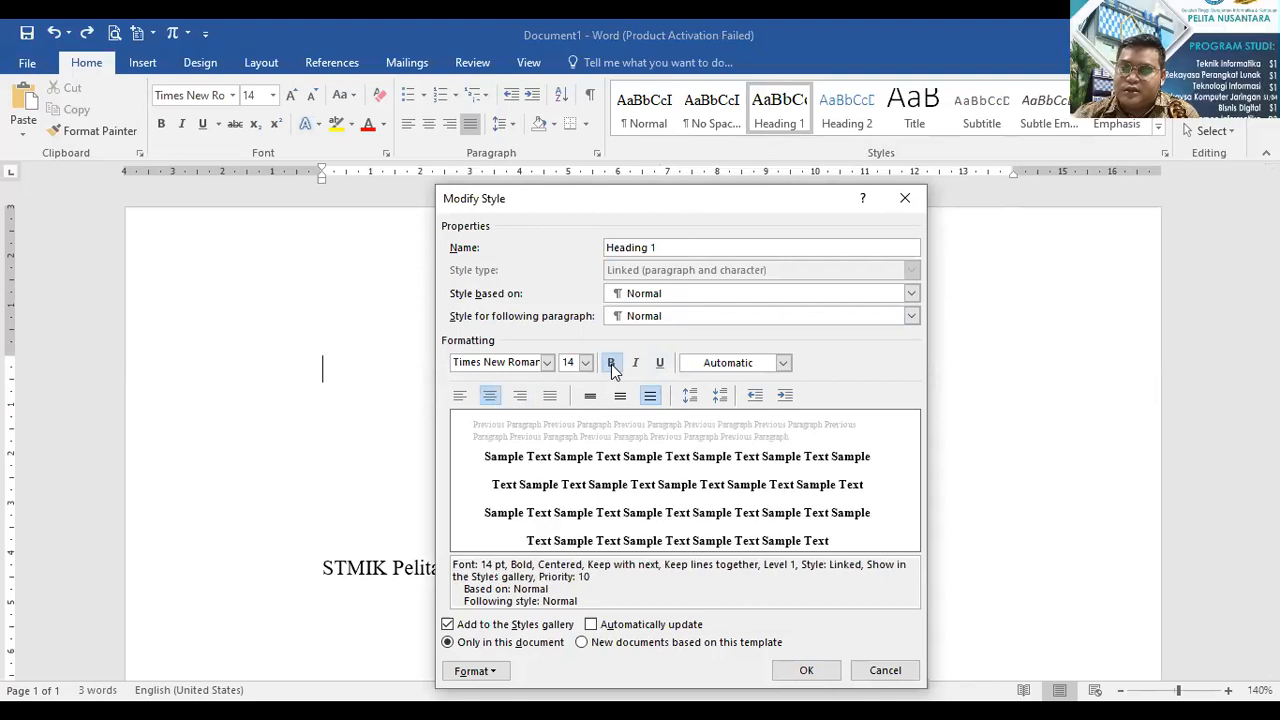
click(806, 670)
Enter the chapter title BAB I PENDAHULUAN as a single Heading 1 line at the start of the document.
text(P)
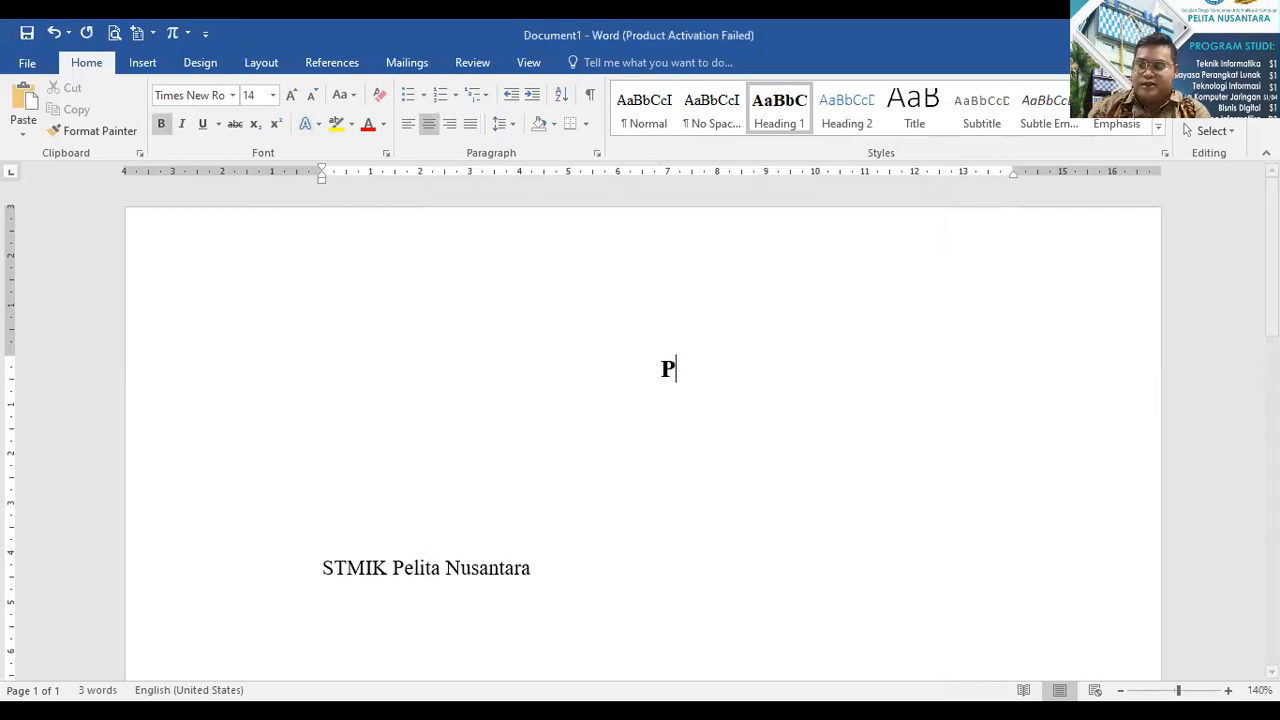
key(BackSpace)
text(BAB I)
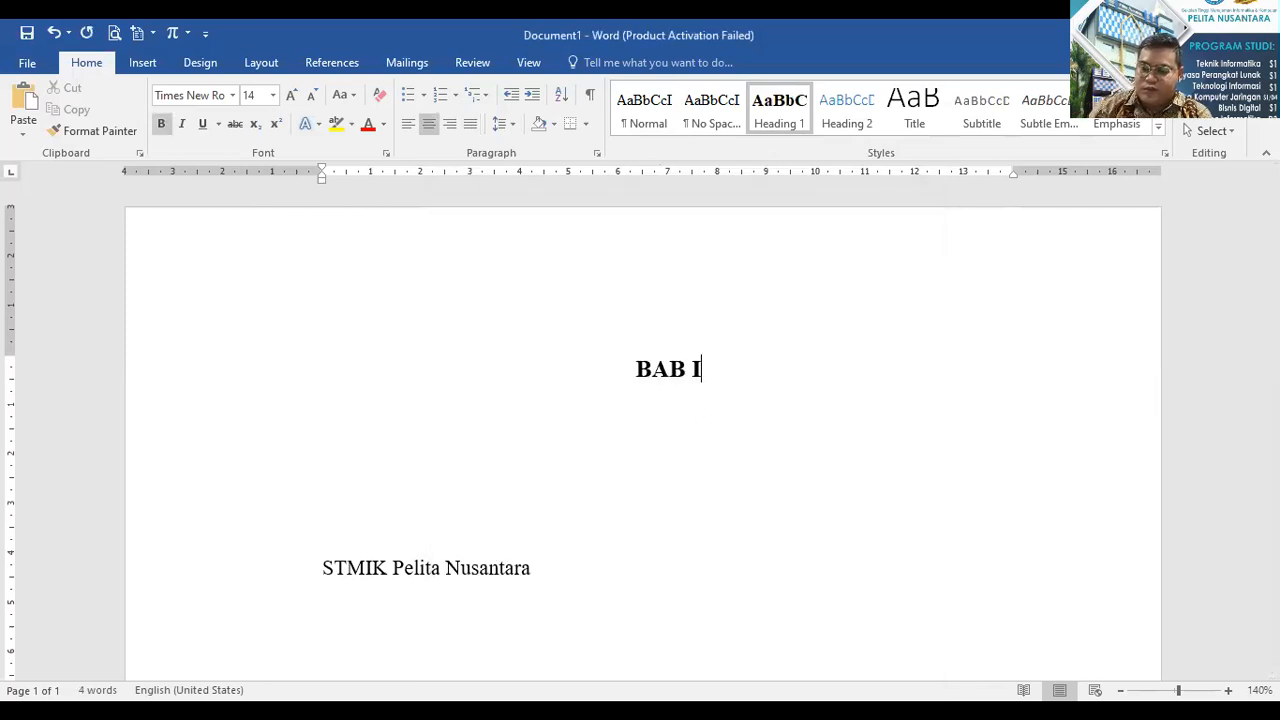
key(Return)
text(PEN)
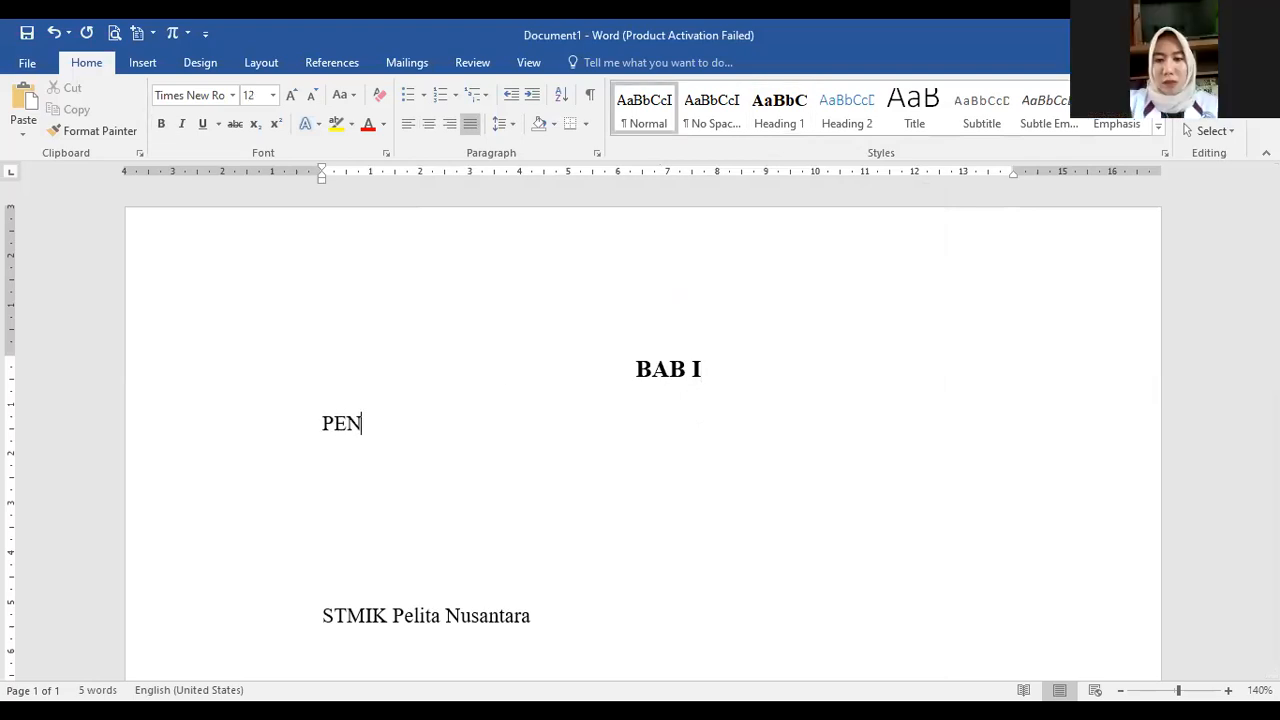
key(BackSpace)
key(BackSpace)
key(BackSpace)
key(BackSpace)
text(PENDAH)
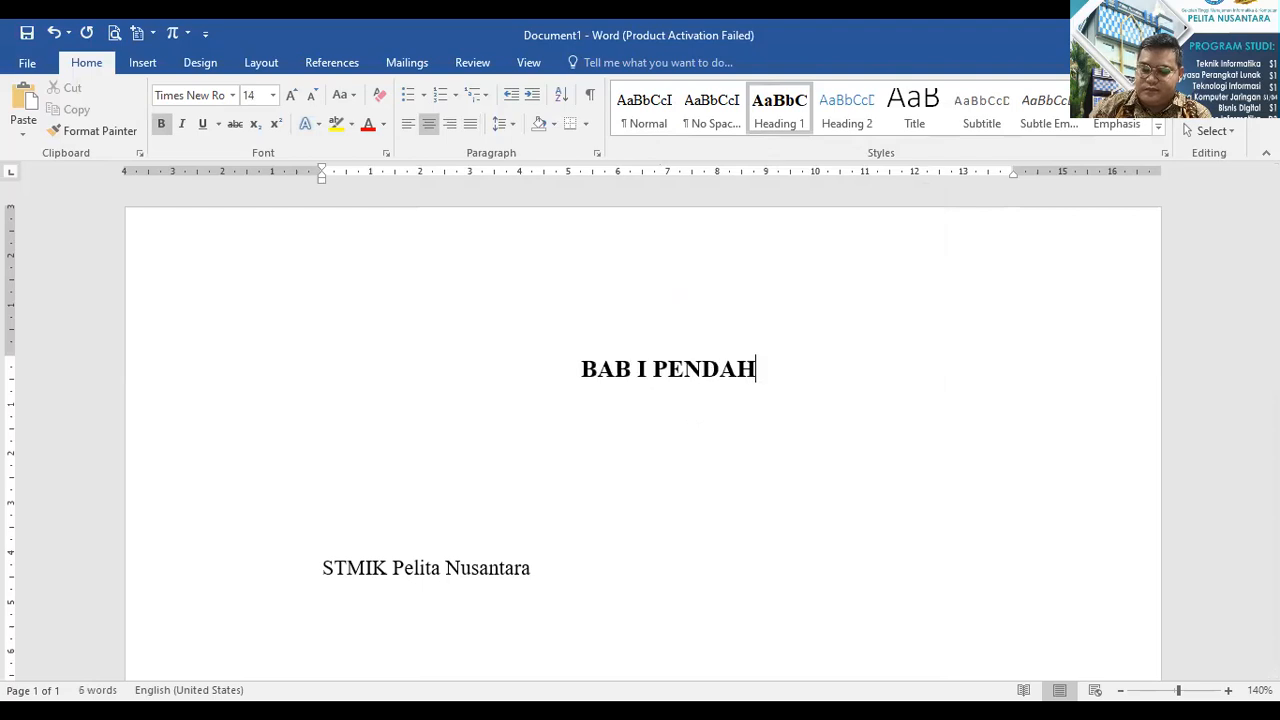
text(ULUAN)
Split the chapter title before PENDAHULUAN so that word sits on its own Heading 1 line.
key(Left)
key(Left)
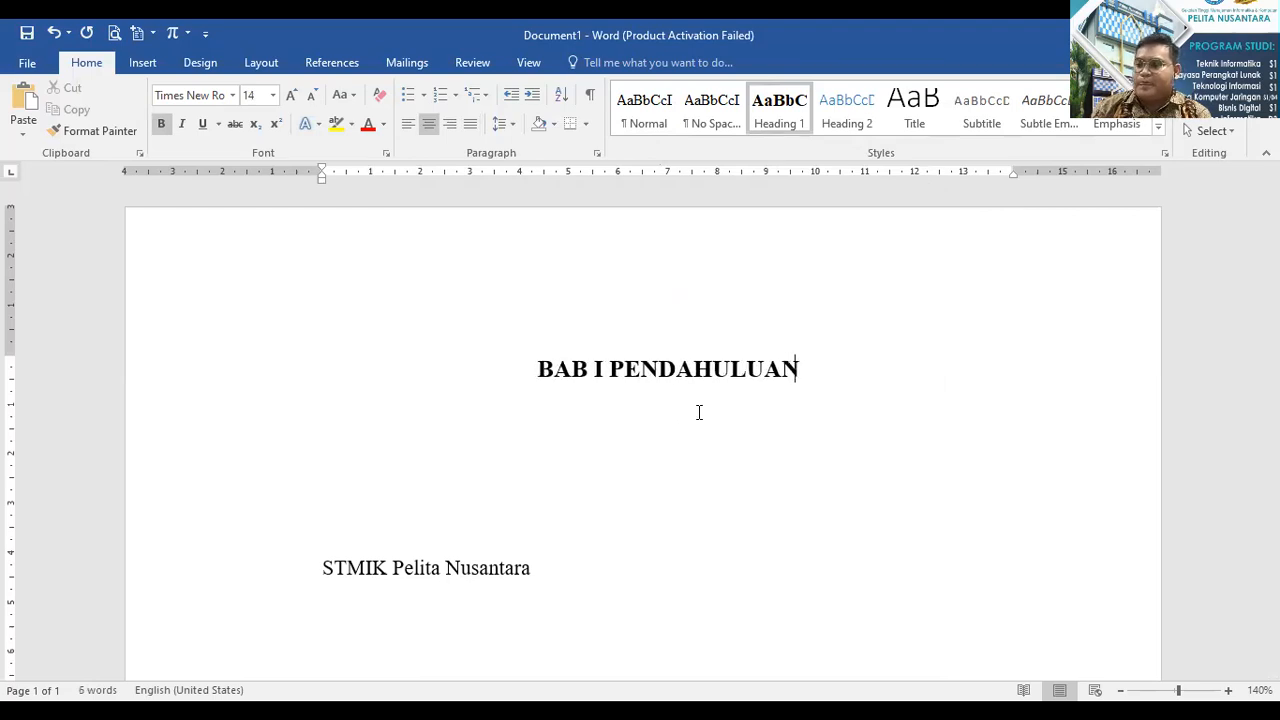
key(Left)
key(Left)
key(Left)
key(Left)
key(Left)
key(Left)
key(Left)
key(Left)
key(Left)
key(Left)
key(Left)
key(Left)
key(Right)
key(Right)
key(Right)
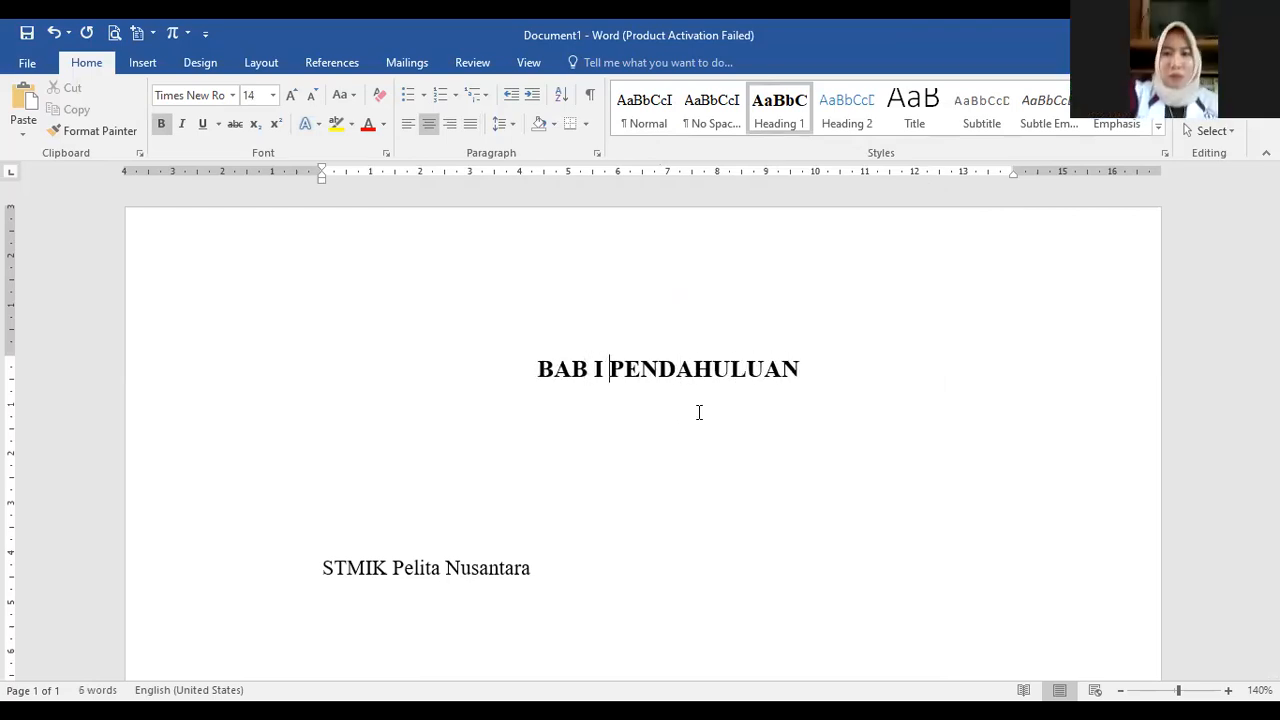
key(Return)
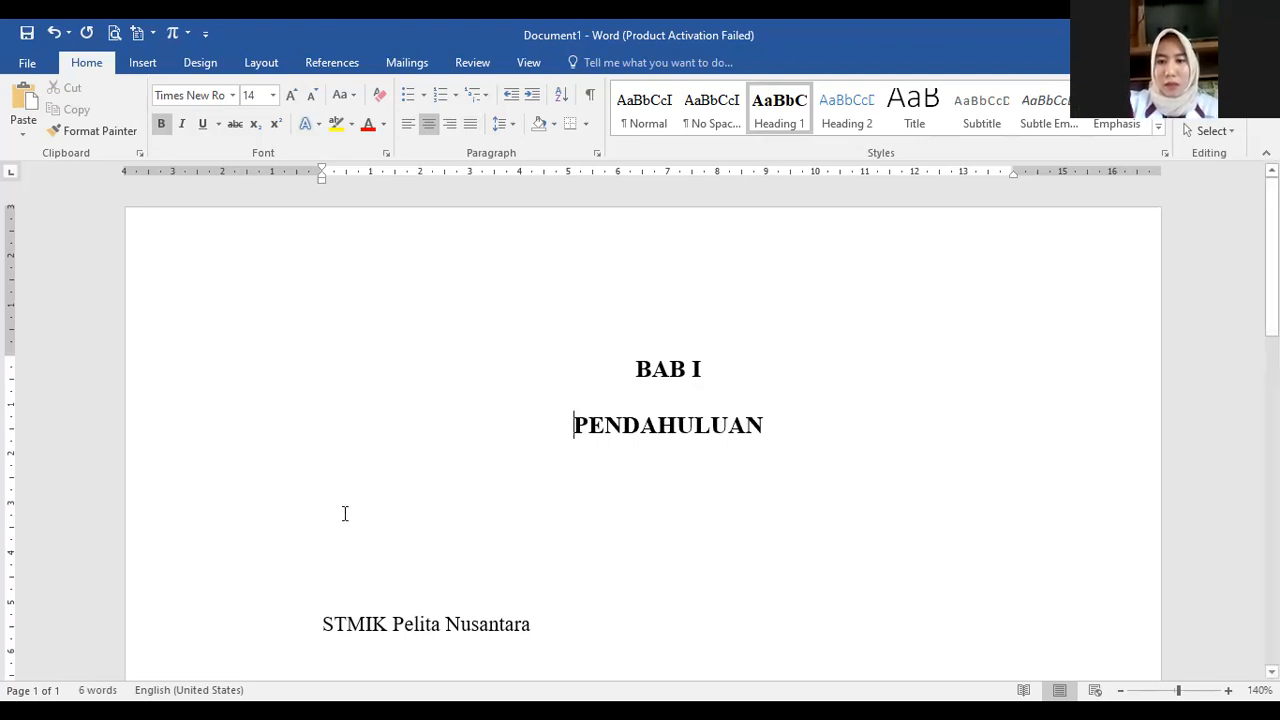
Test the Normal style with the text FDFA below PENDAHULUAN, and delete that text together with its empty line.
click(369, 506)
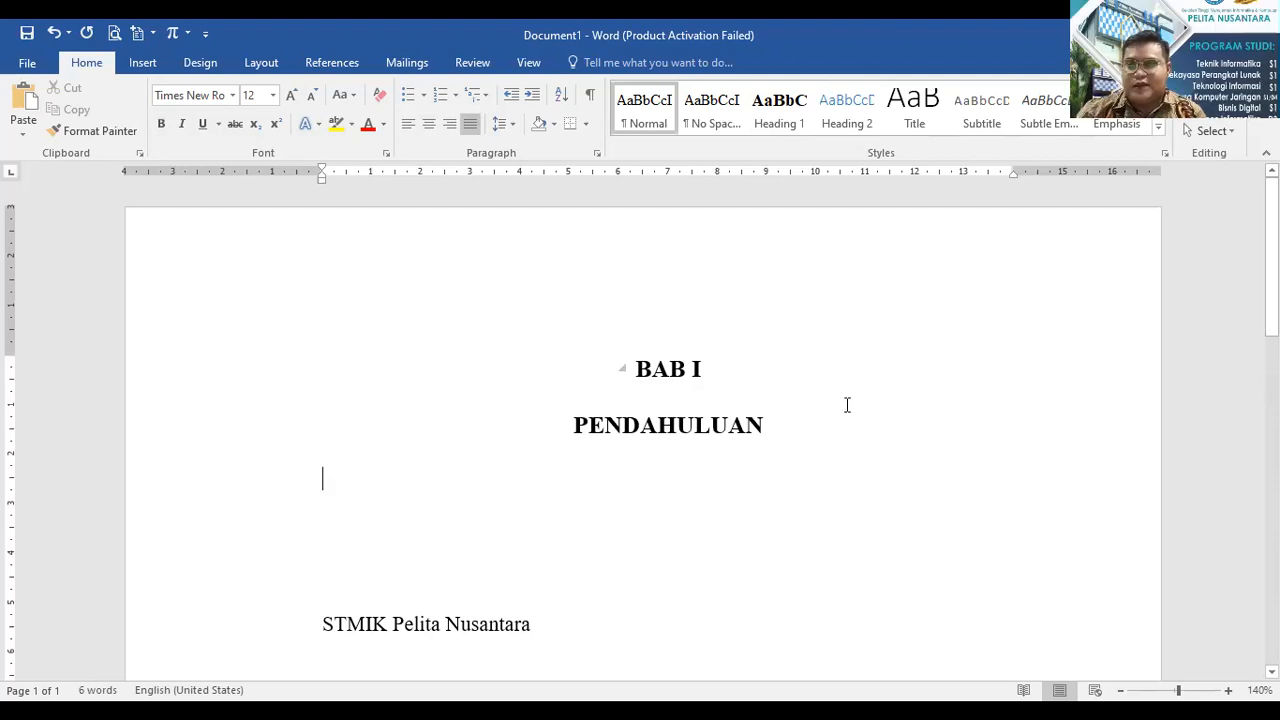
click(697, 345)
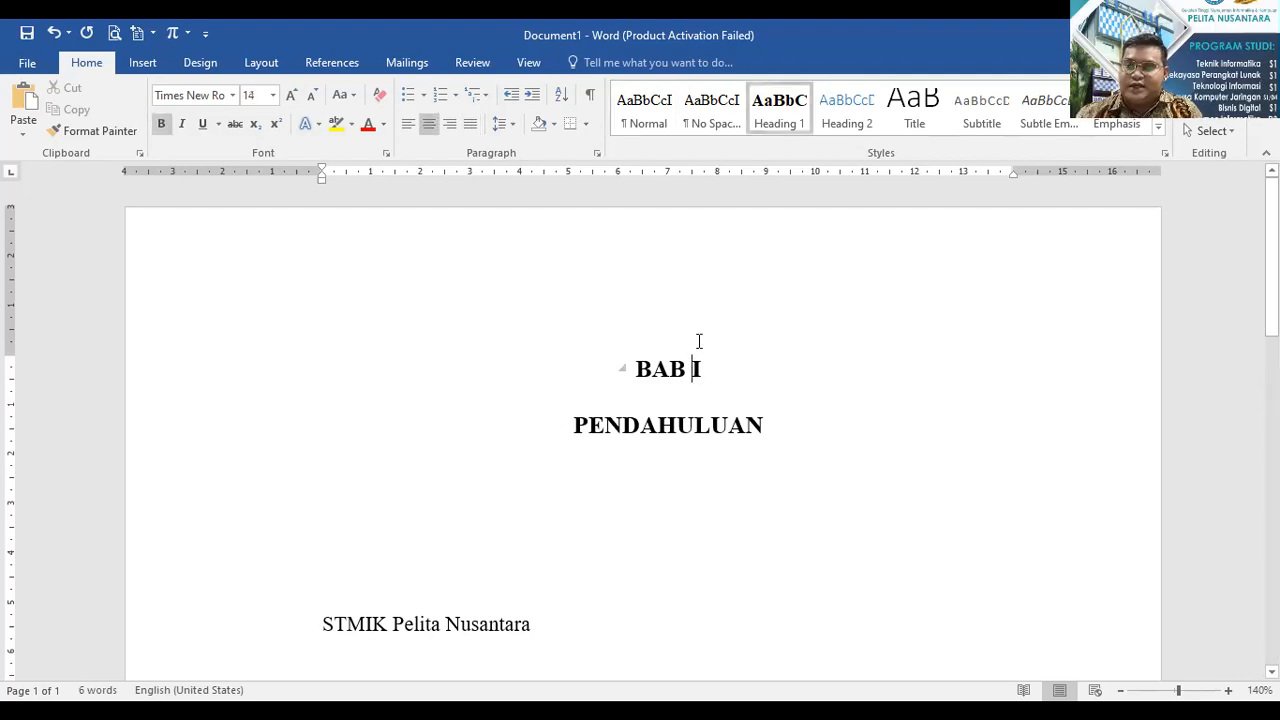
click(620, 494)
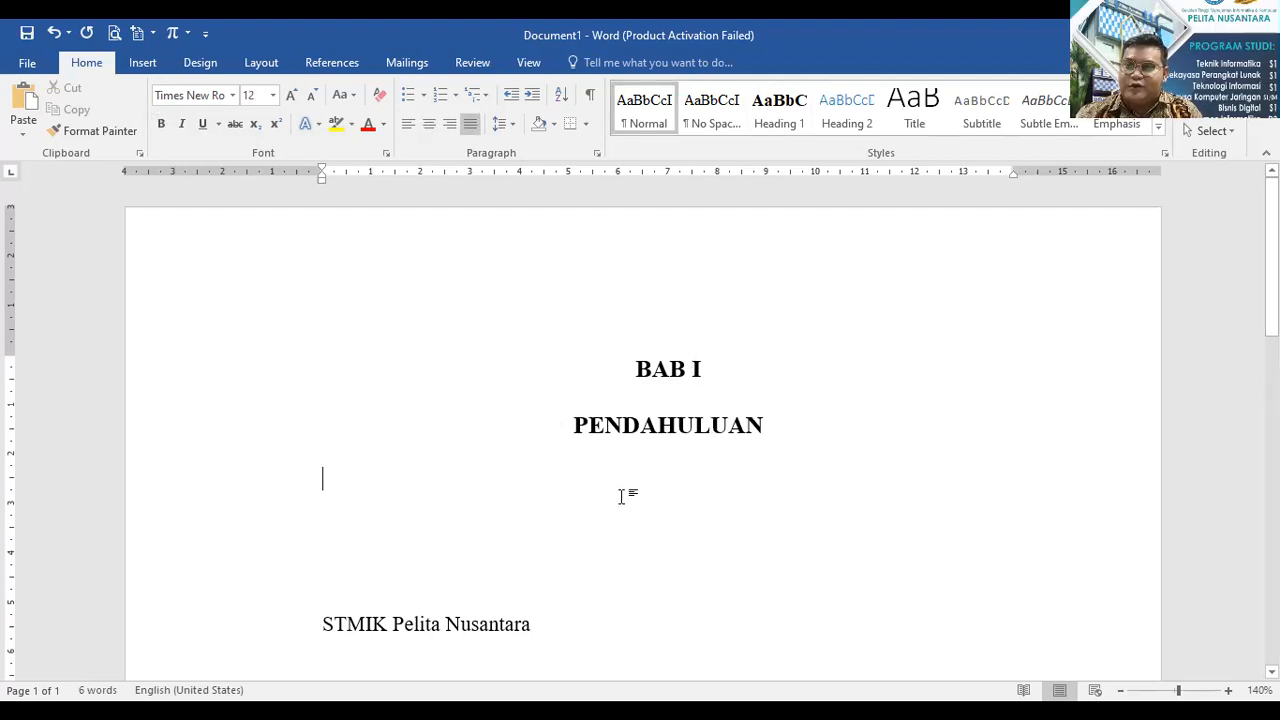
text(FDFA)
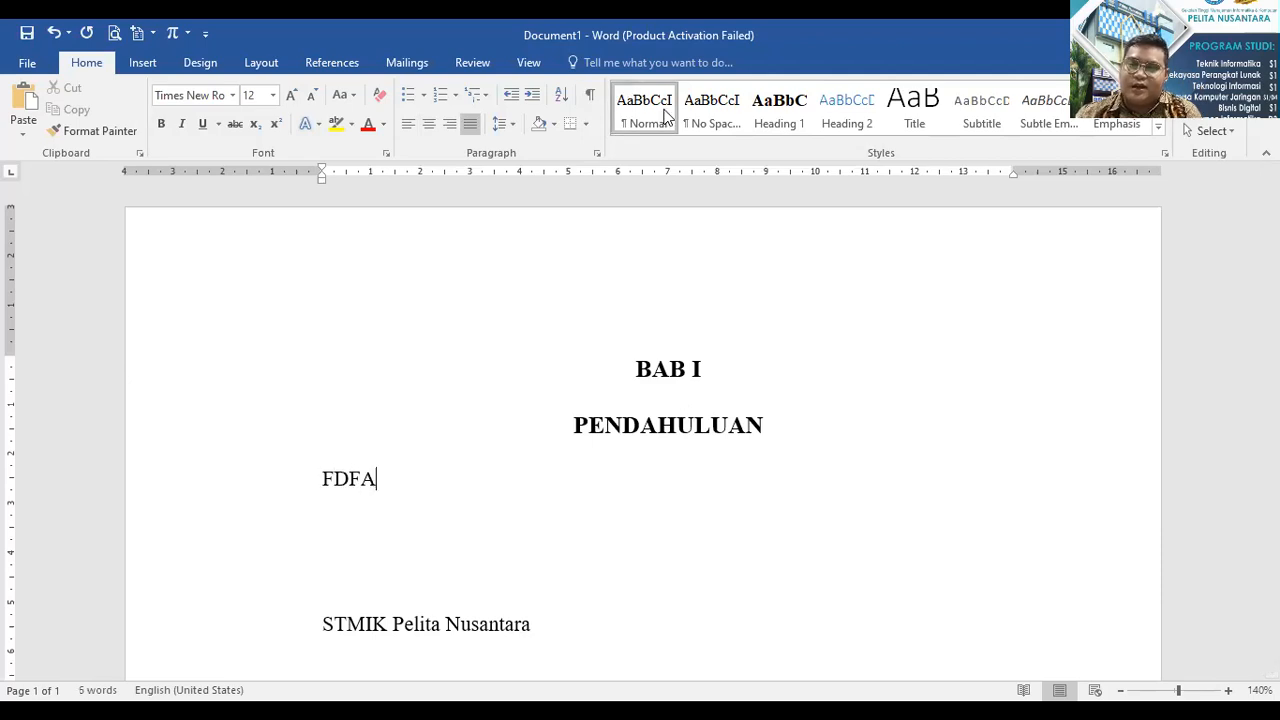
key(BackSpace)
key(BackSpace)
key(BackSpace)
key(BackSpace)
key(BackSpace)
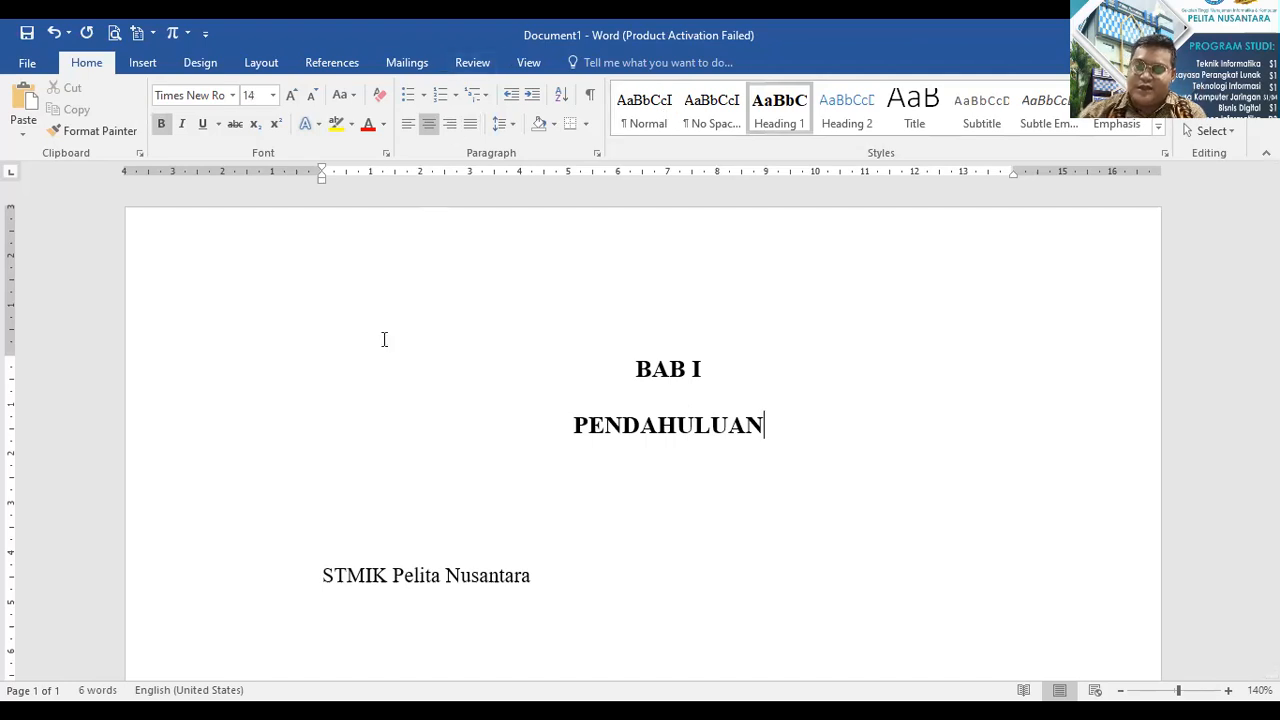
Enter the subheading text "1.1 latar Belakang" on the empty line below PENDAHULUAN.
click(349, 477)
text(1.)
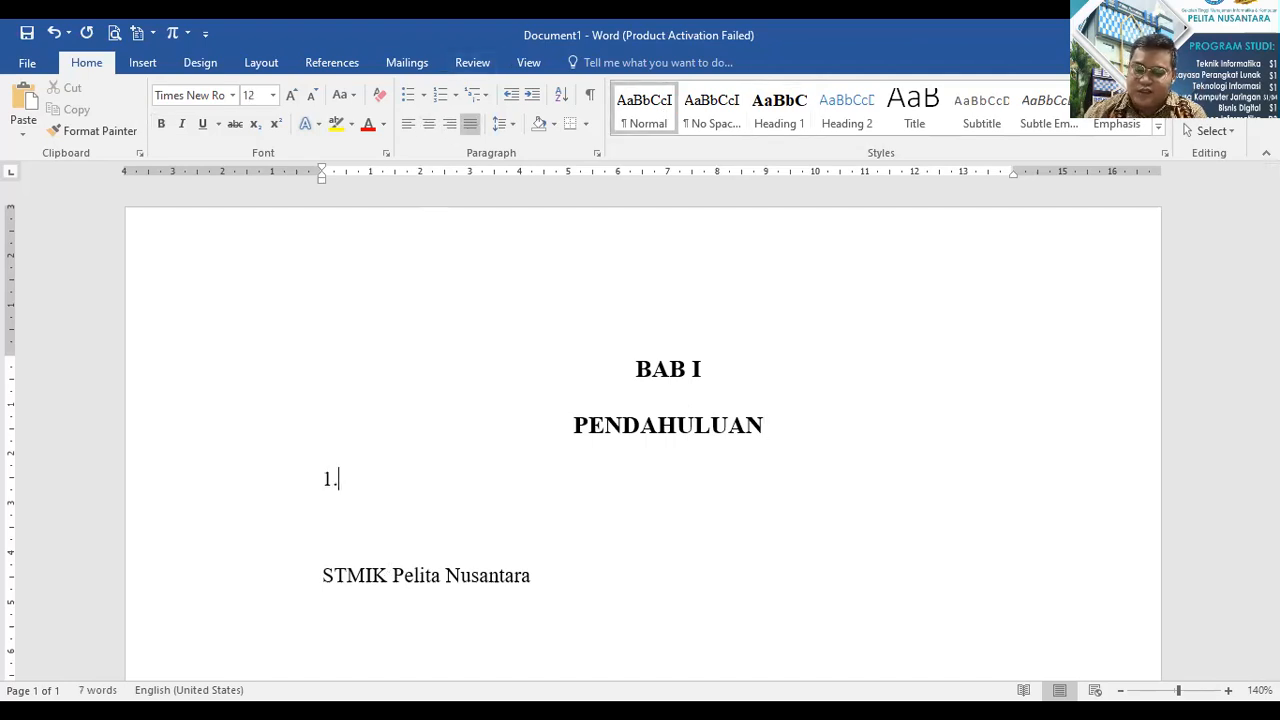
text(1 lATAR)
key(BackSpace)
key(BackSpace)
key(BackSpace)
key(BackSpace)
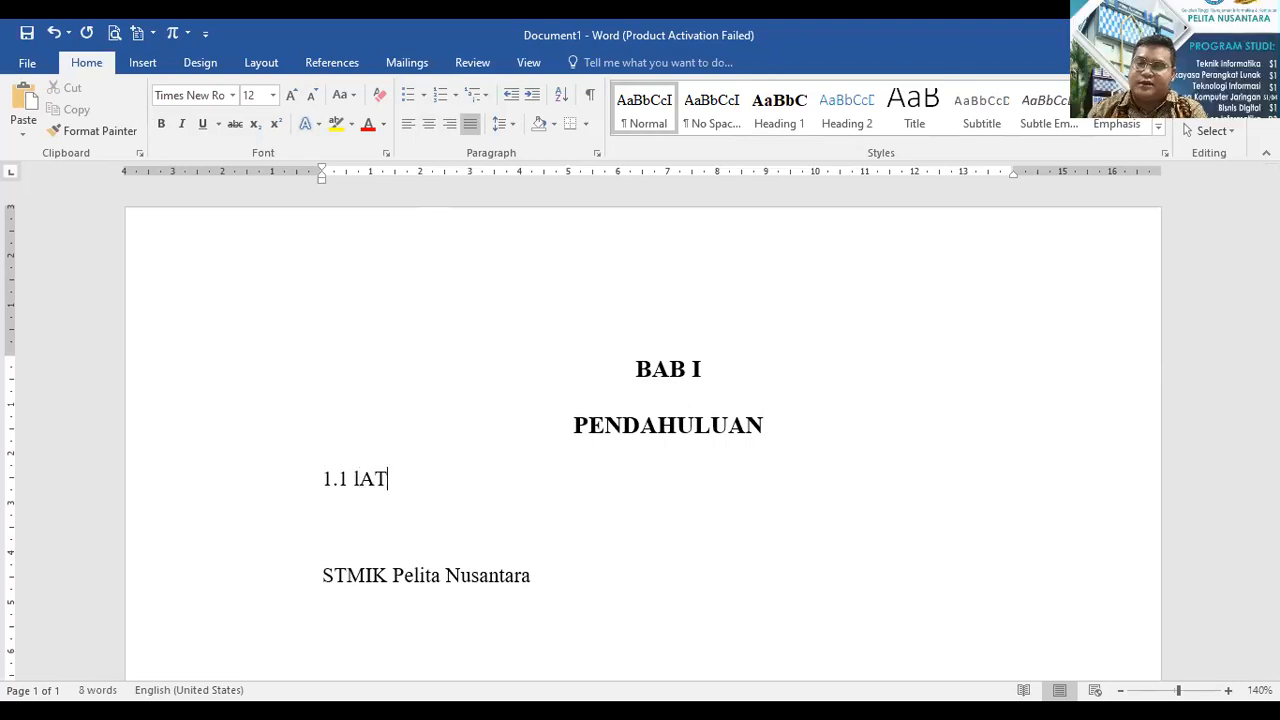
text(atar Bekala)
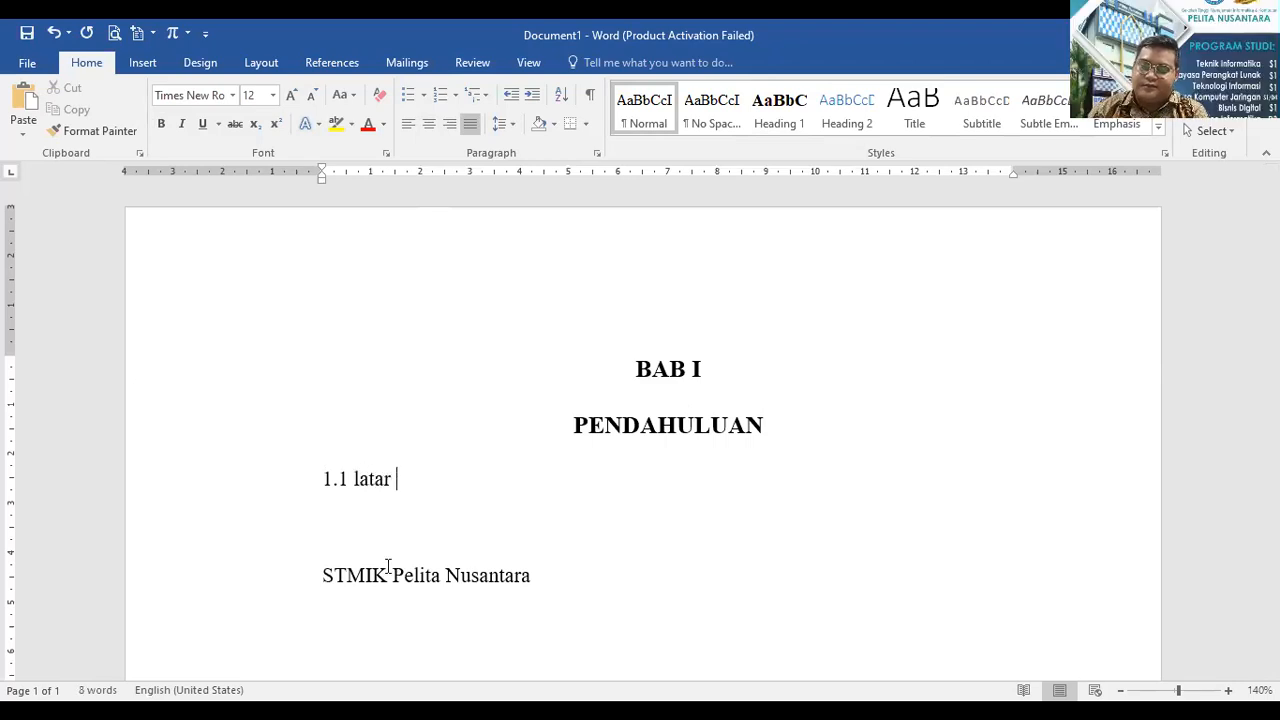
key(BackSpace)
key(BackSpace)
key(BackSpace)
key(BackSpace)
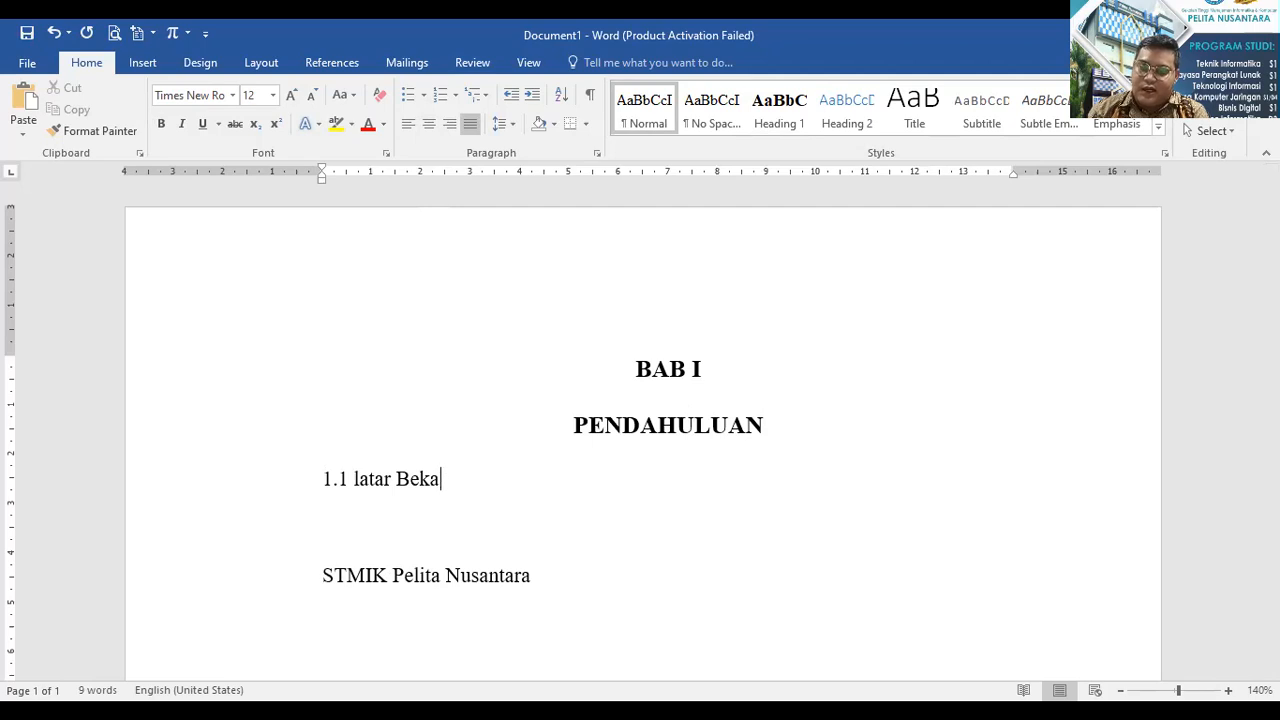
text(;lakan)
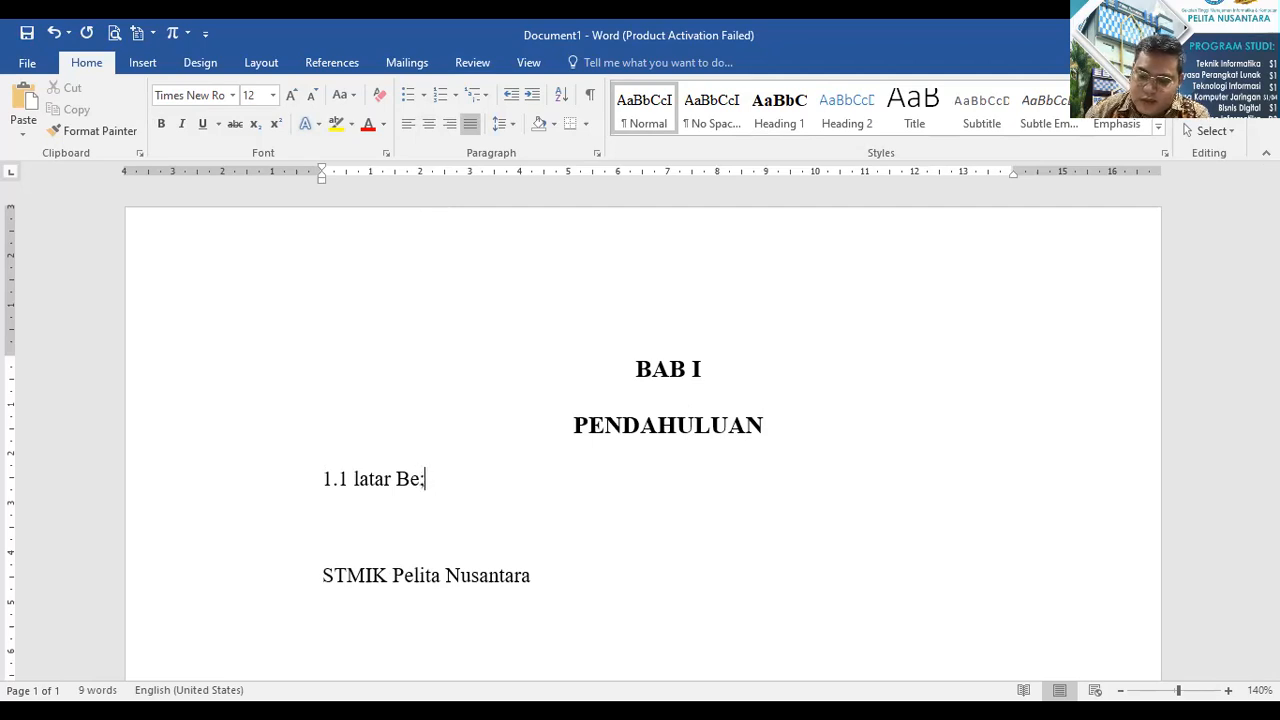
key(BackSpace)
key(BackSpace)
key(BackSpace)
key(BackSpace)
key(BackSpace)
key(BackSpace)
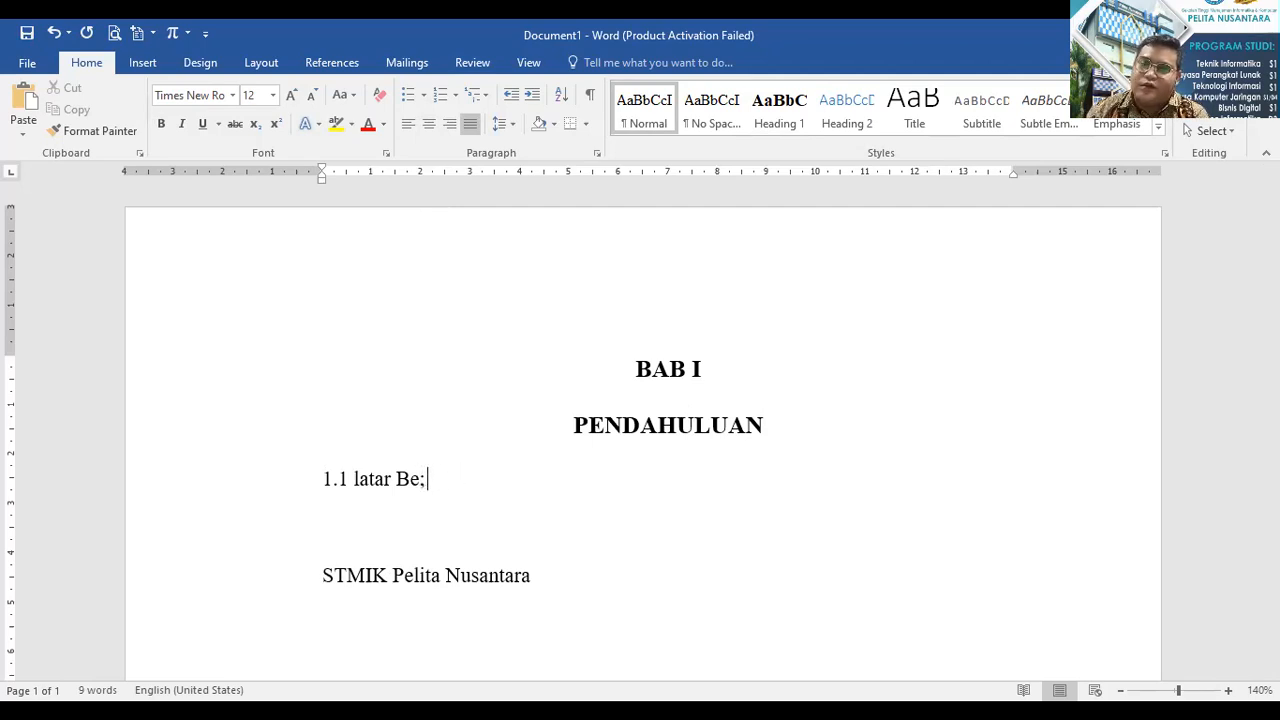
text(lakang)
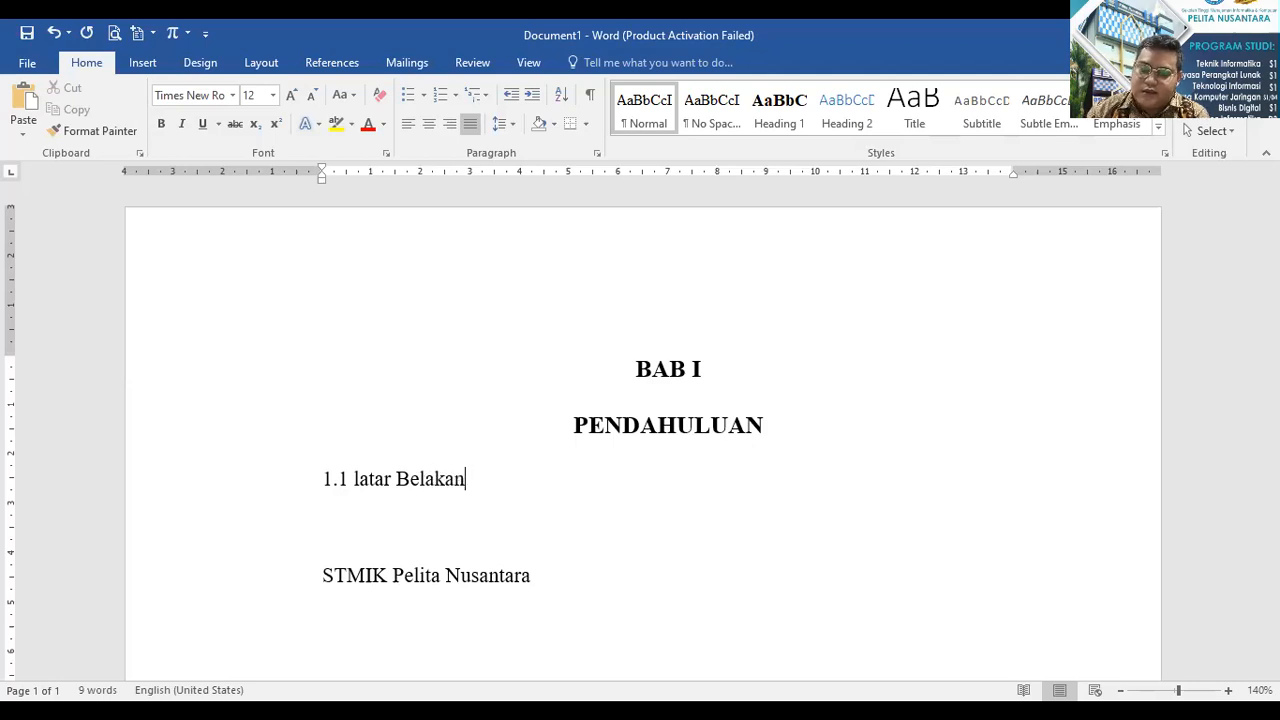
Capitalize the first word of the 1.1 subheading as "Latar" and remove the empty line below it.
click(358, 479)
key(BackSpace)
text(B)
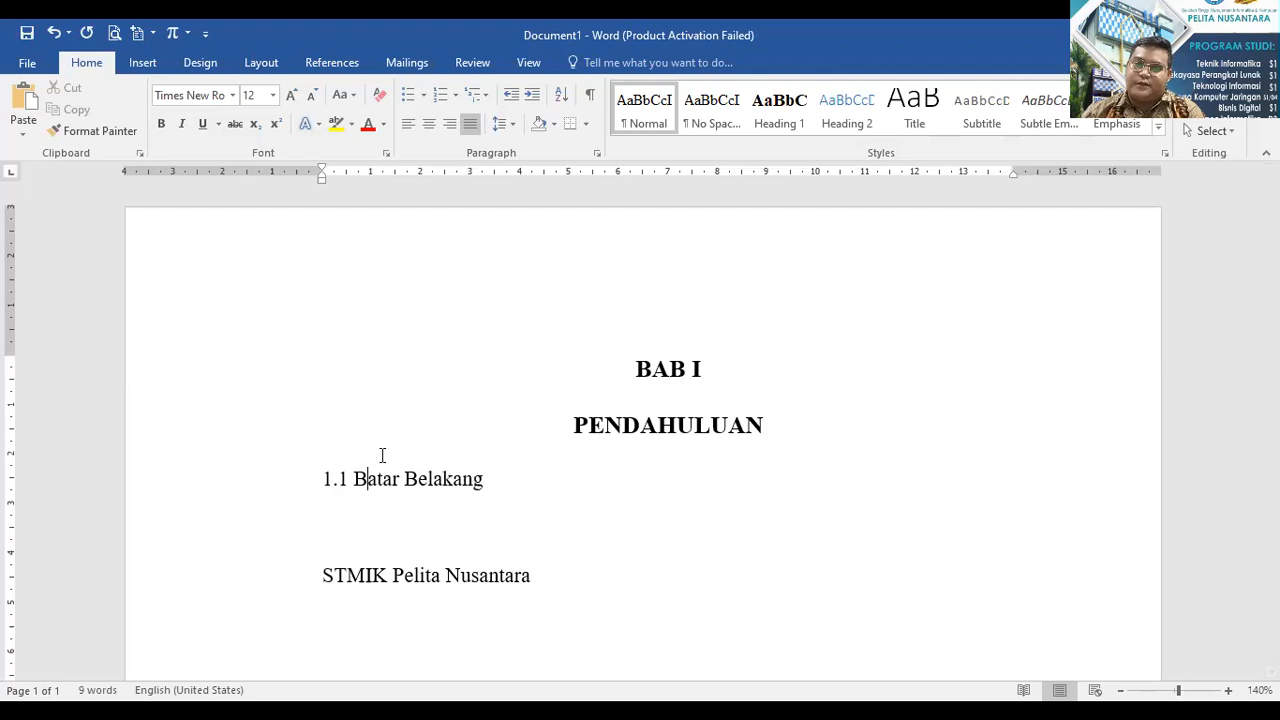
key(BackSpace)
text(L)
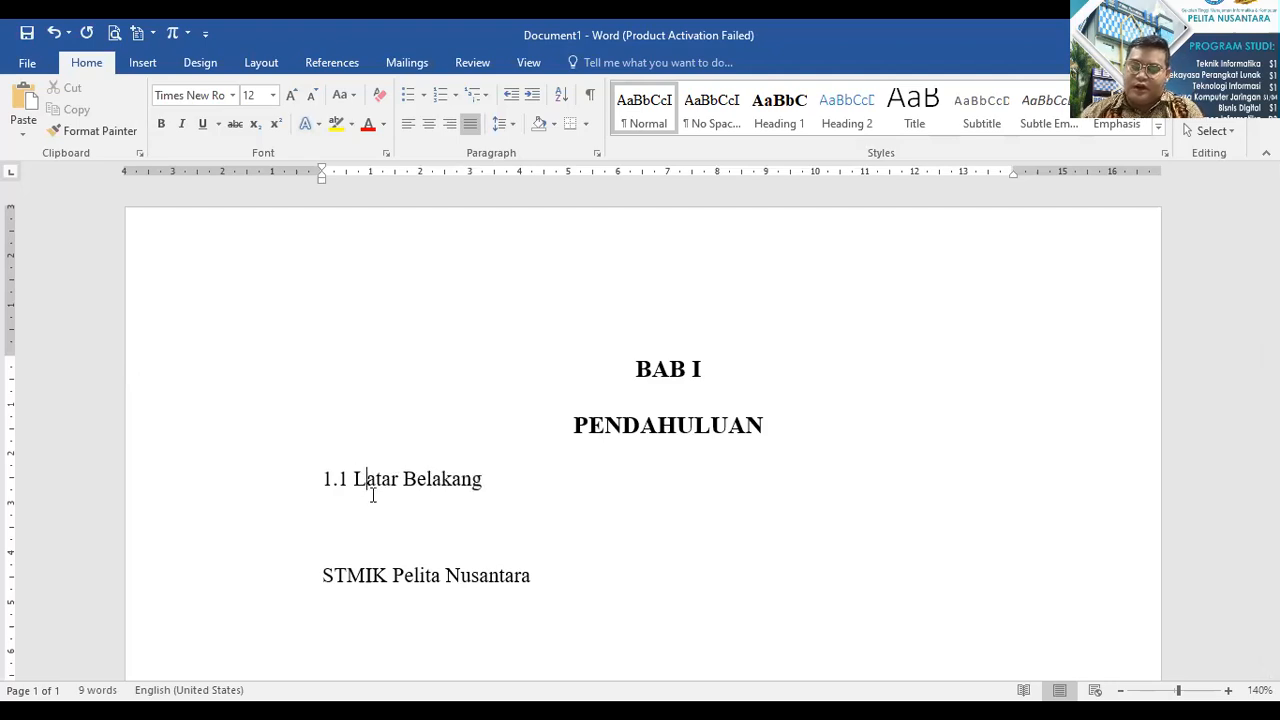
click(366, 533)
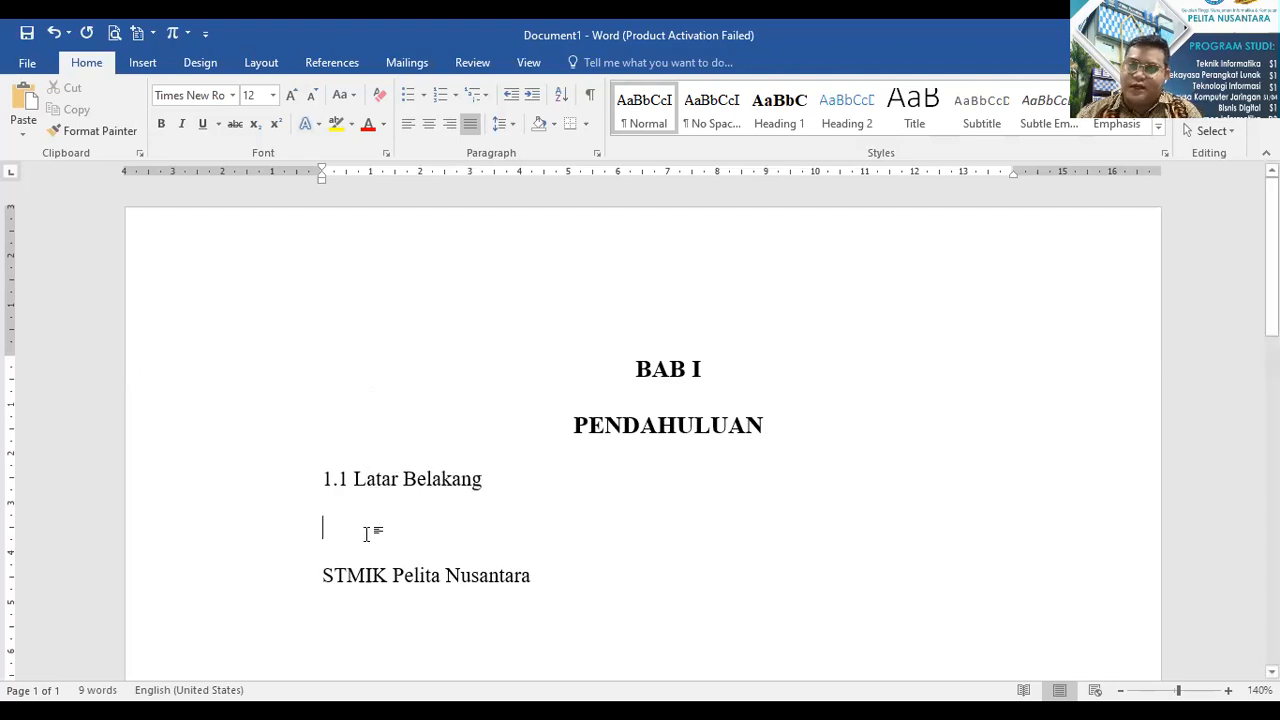
key(BackSpace)
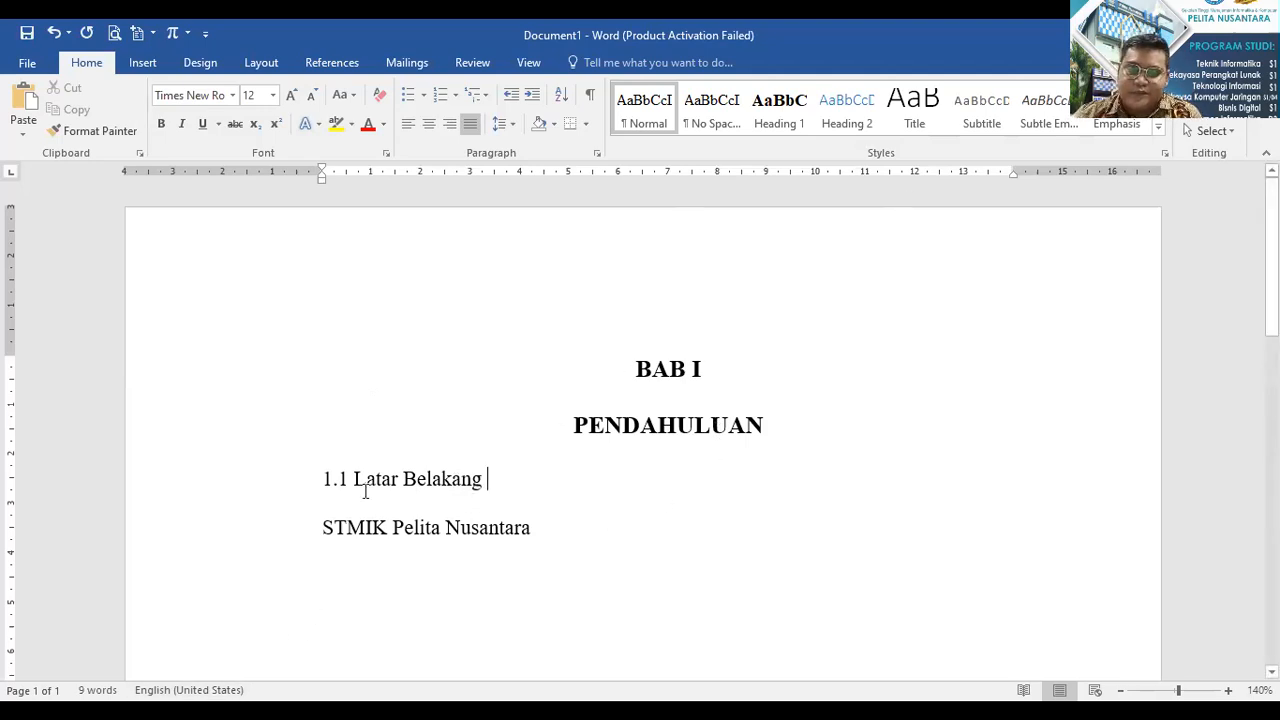
Apply the Heading 2 style to the "1.1 Latar Belakang" line.
click(440, 478)
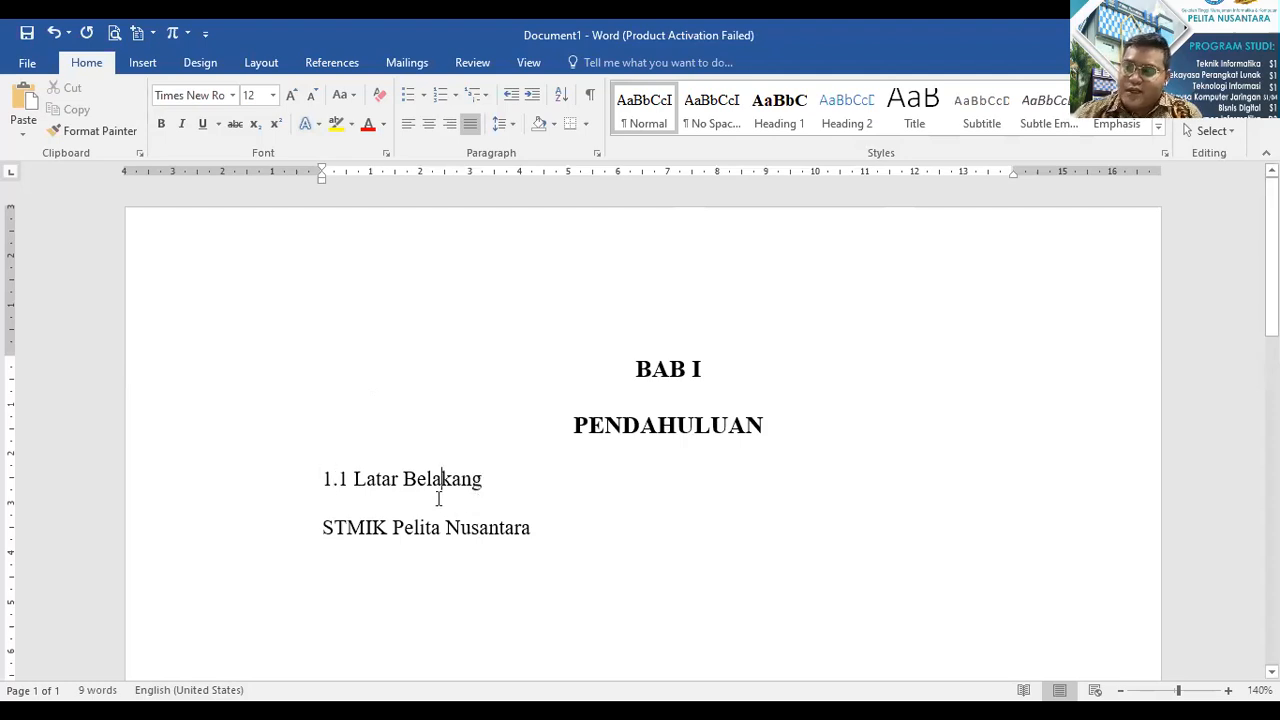
click(496, 497)
click(326, 480)
click(848, 122)
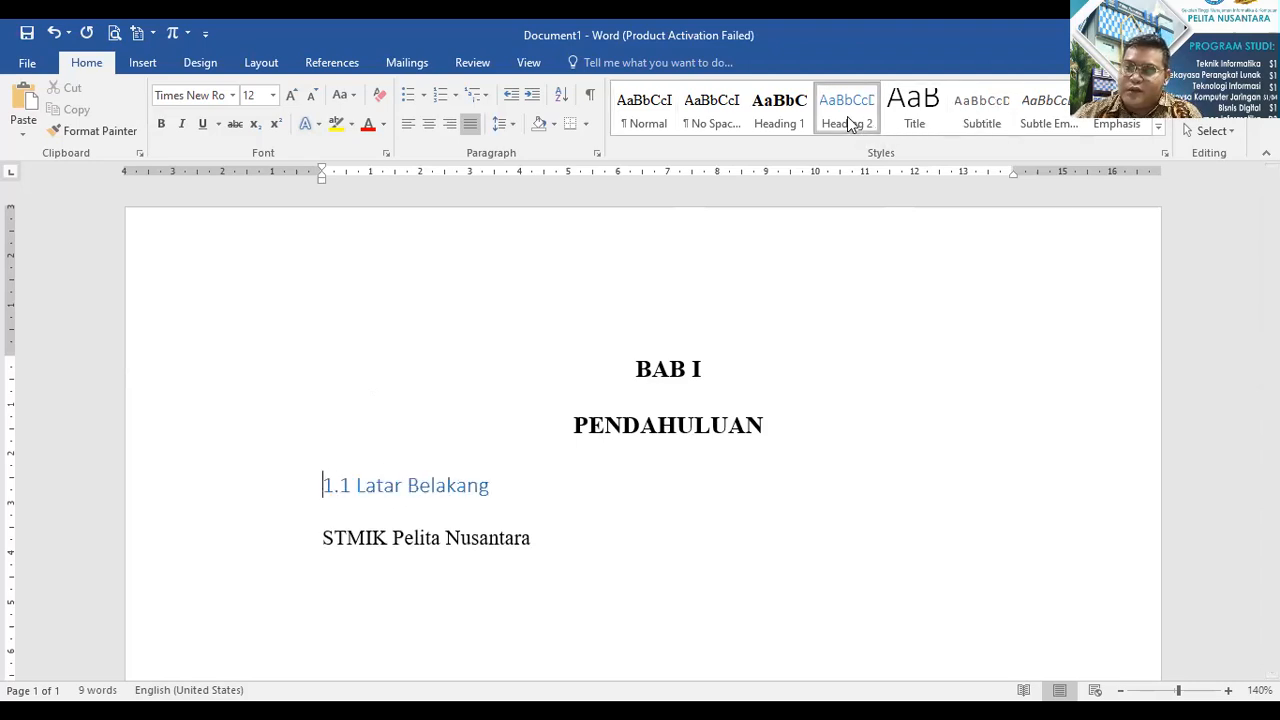
click(848, 122)
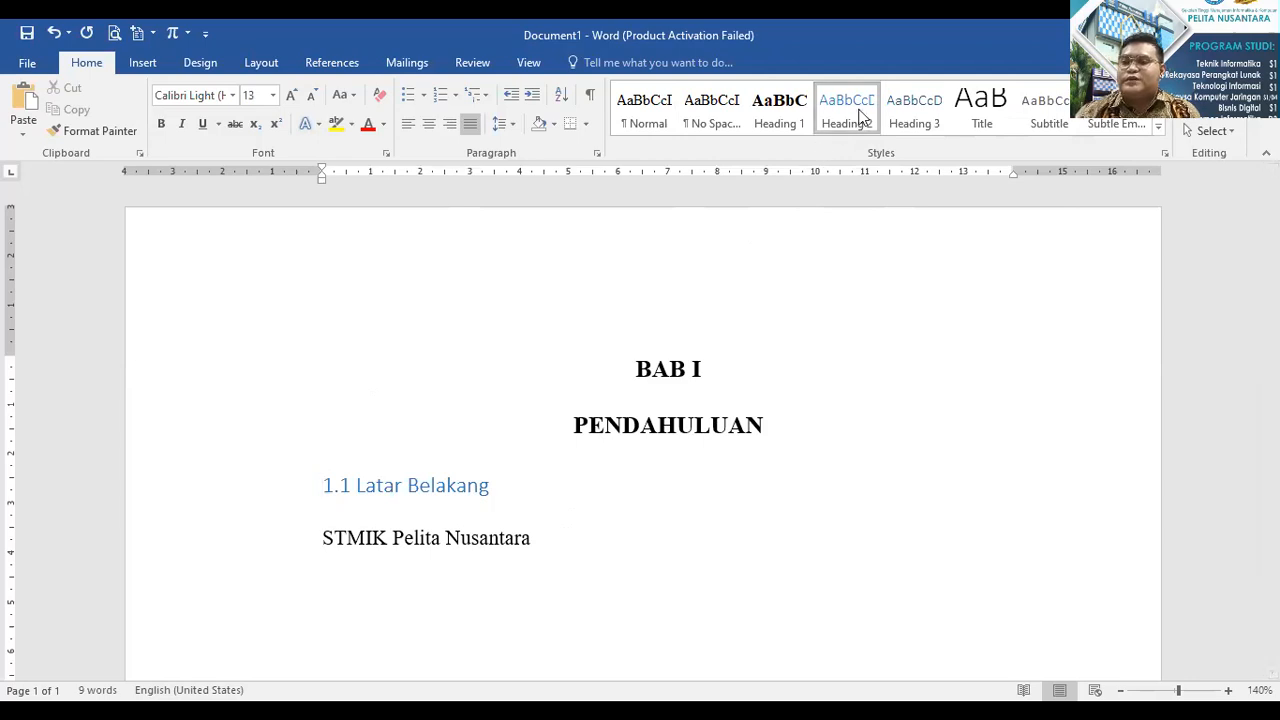
Modify the Heading 2 style to Times New Roman, 12 pt, bold, with Automatic font color.
right_click(862, 116)
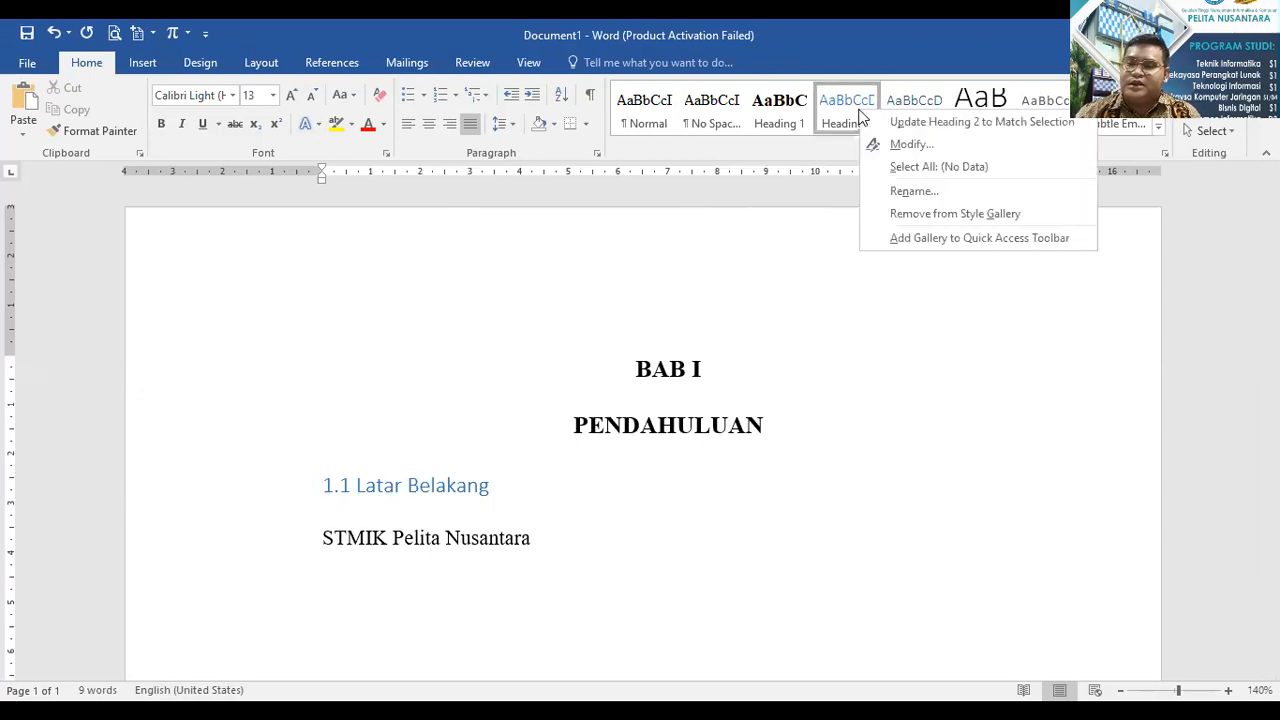
click(907, 146)
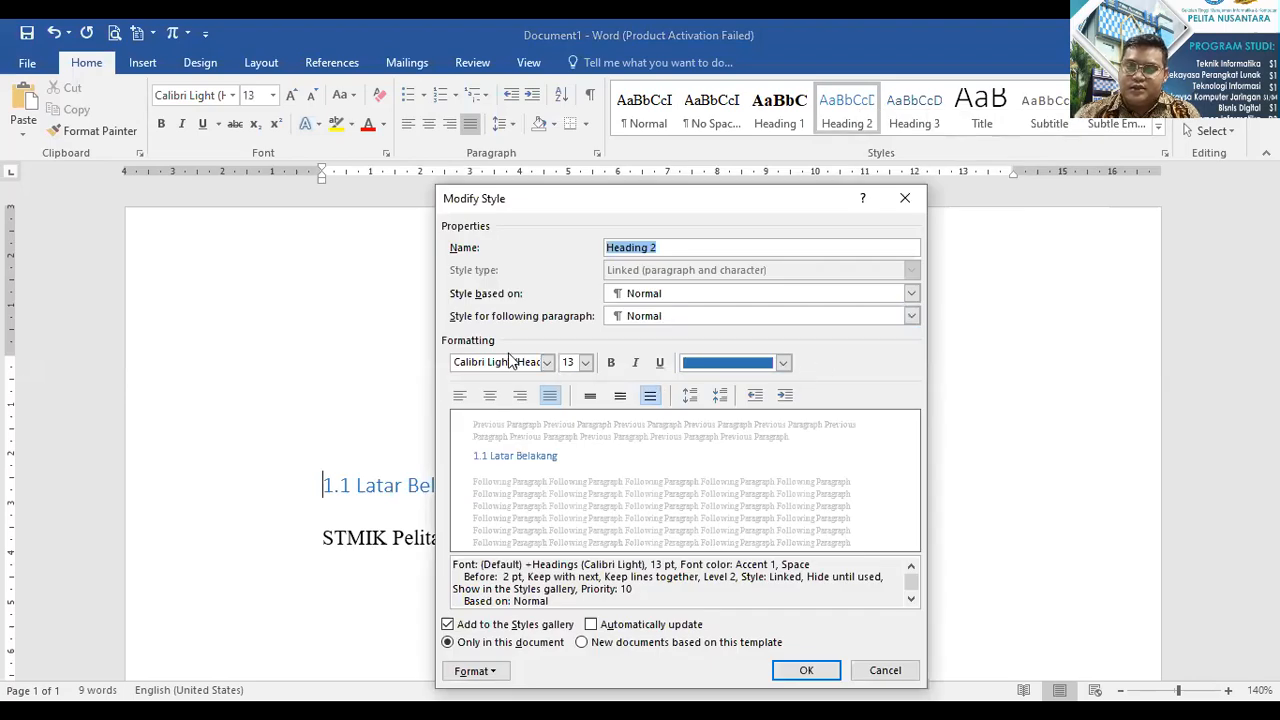
click(514, 362)
text(Times New Roman)
click(579, 362)
text(12)
click(611, 362)
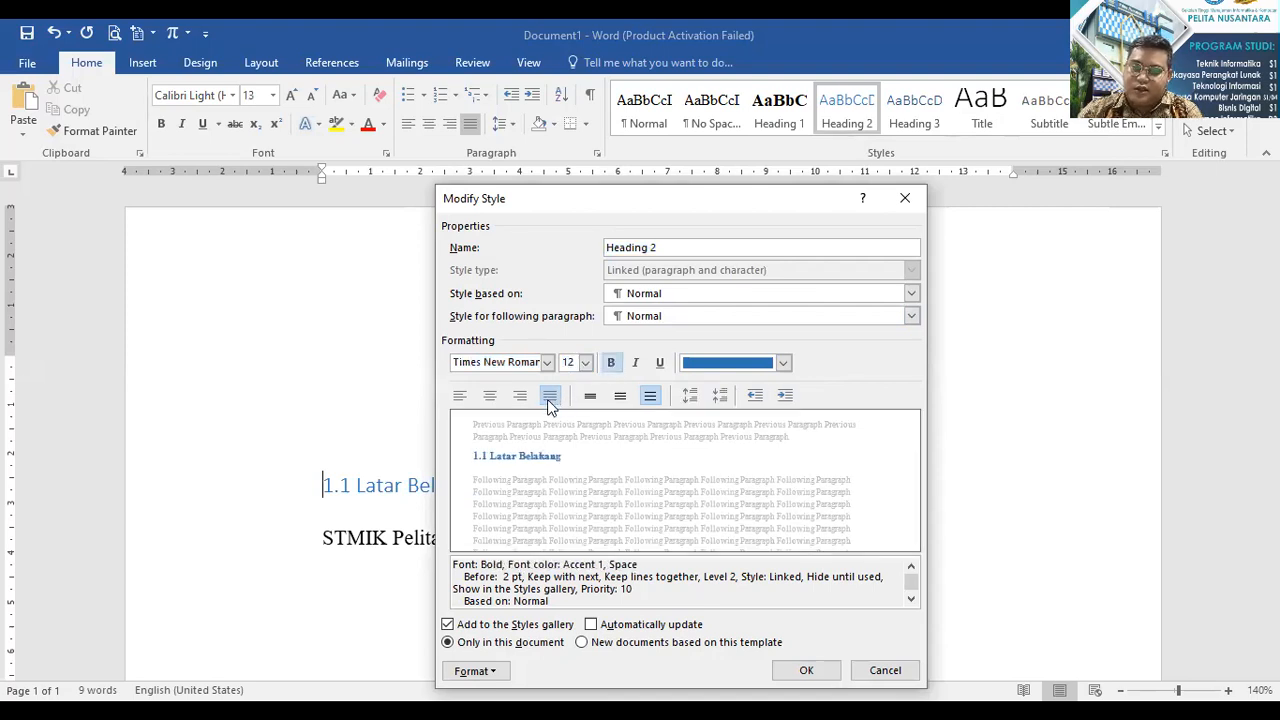
click(782, 361)
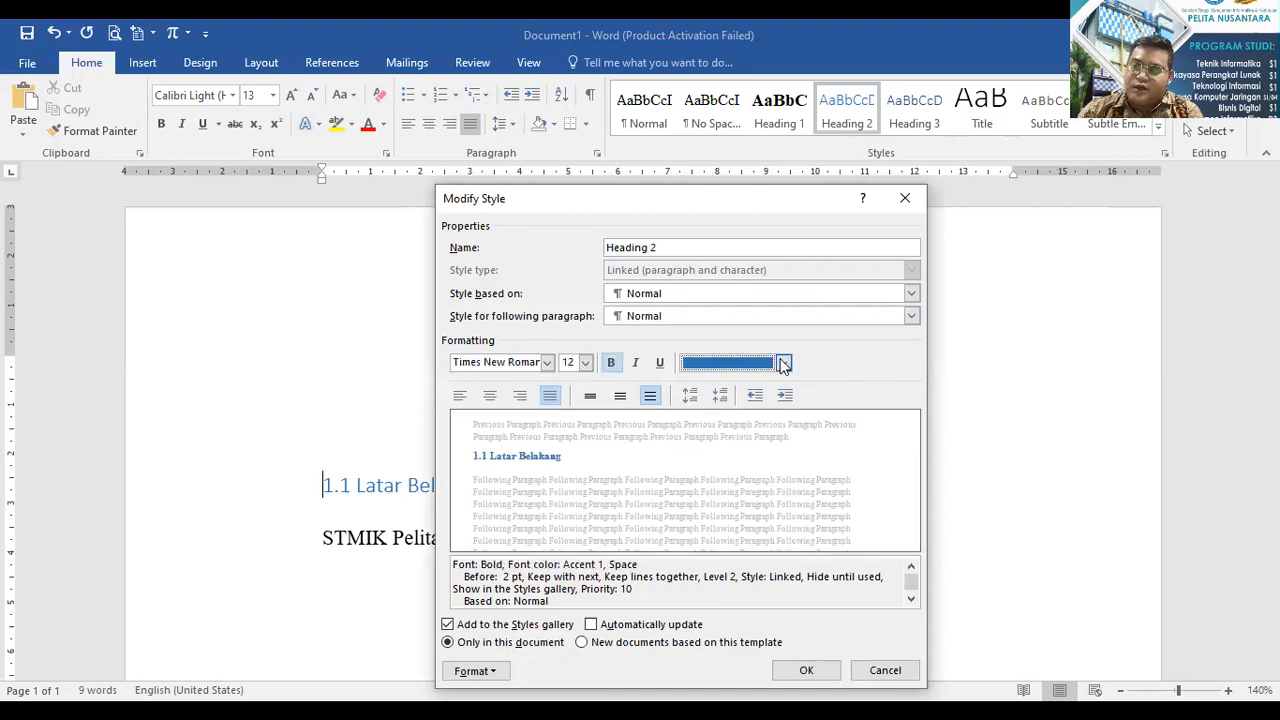
click(776, 381)
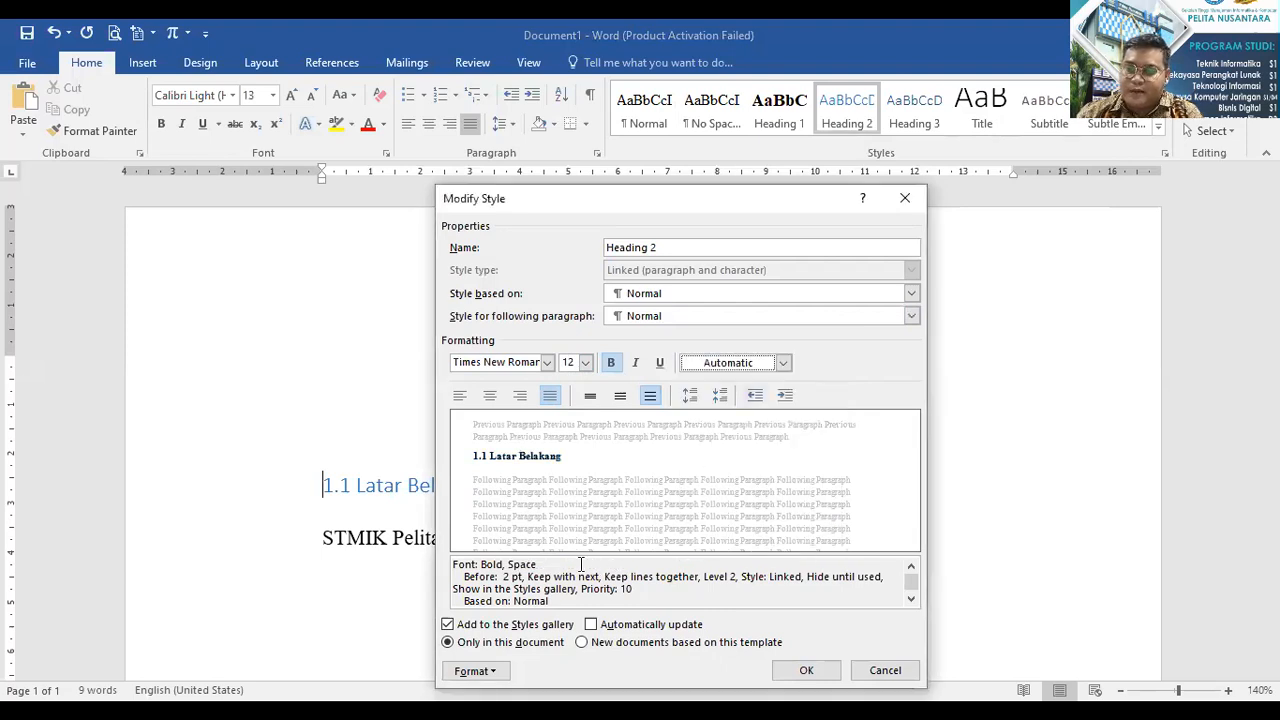
Set the Heading 2 style's paragraph spacing before to 0 pt and save the style changes.
click(475, 671)
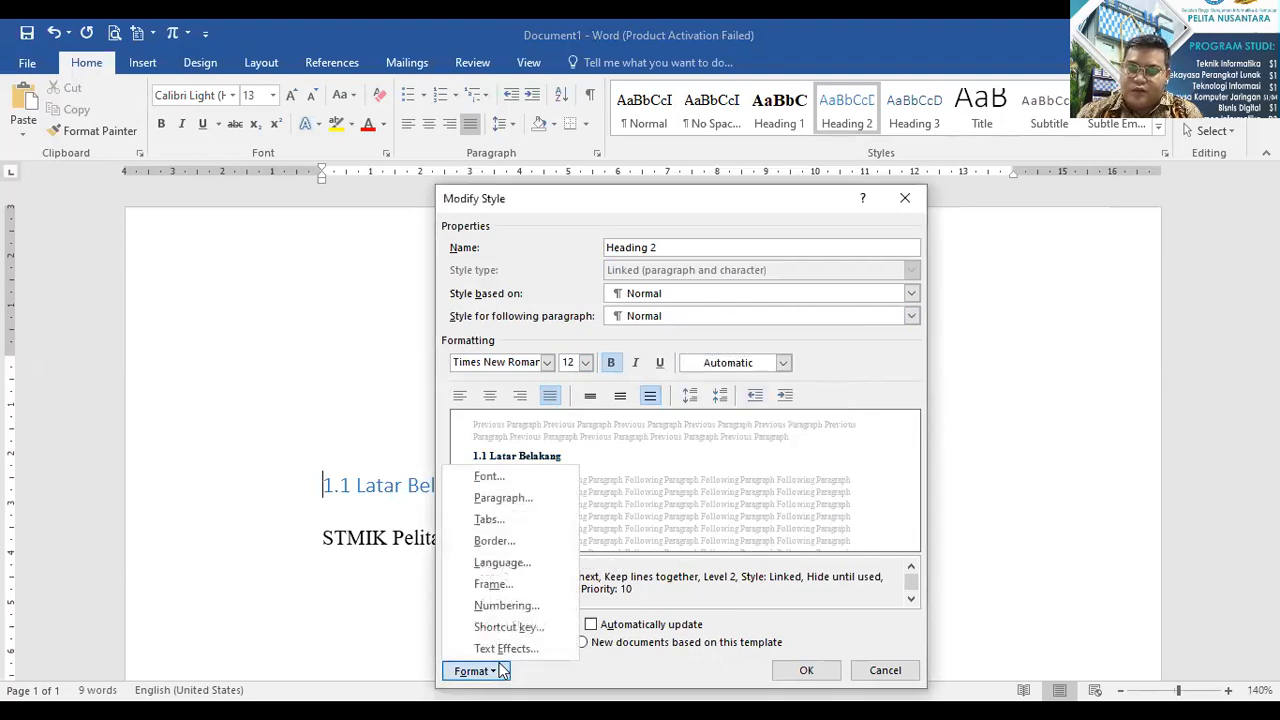
click(506, 497)
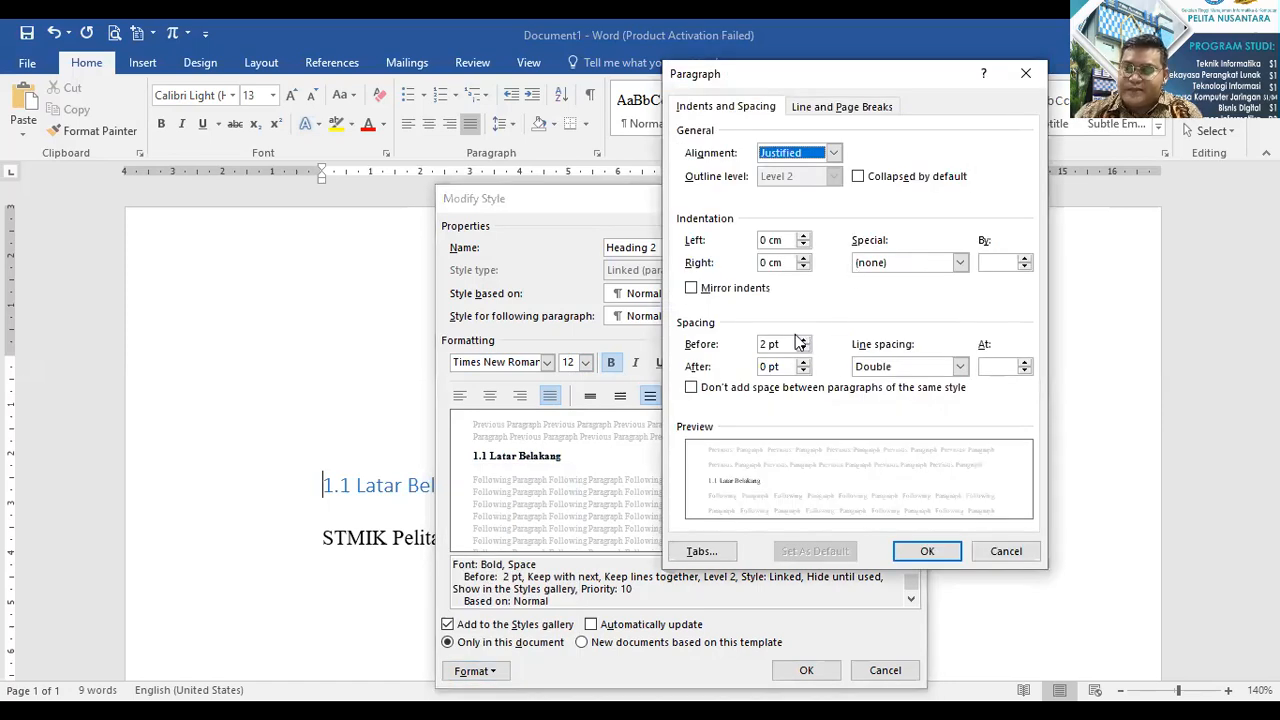
click(804, 347)
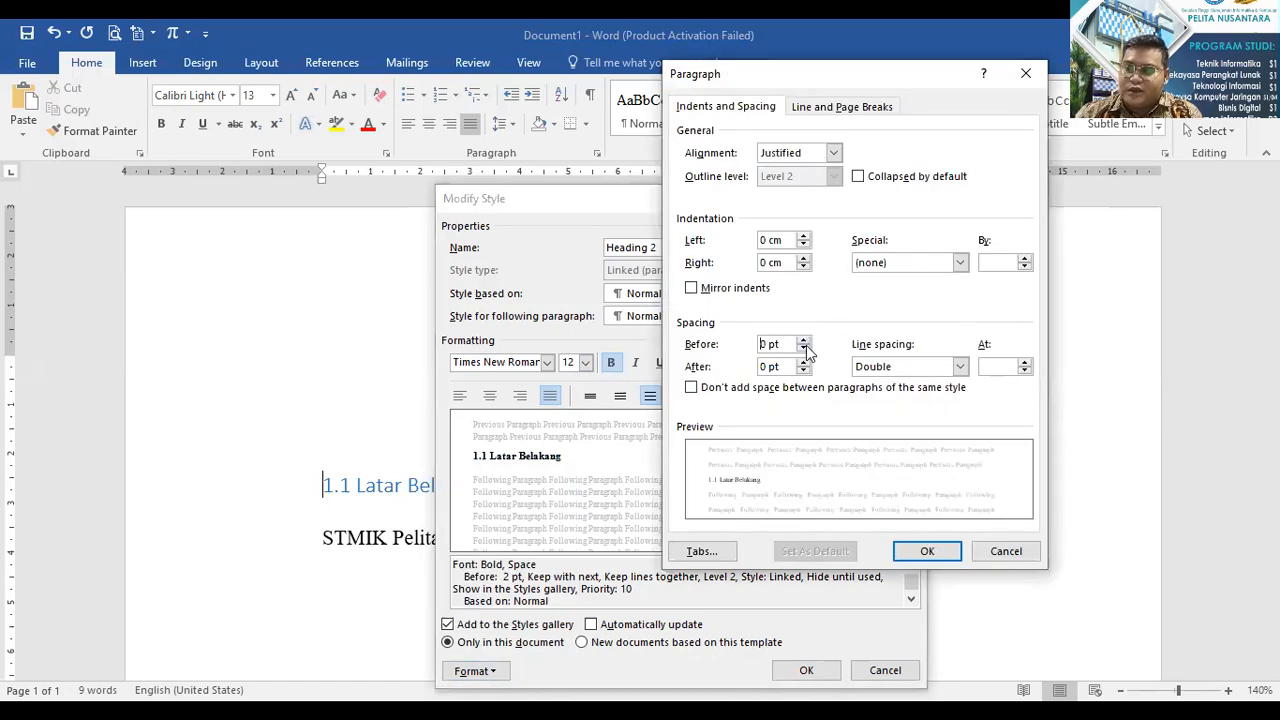
click(929, 553)
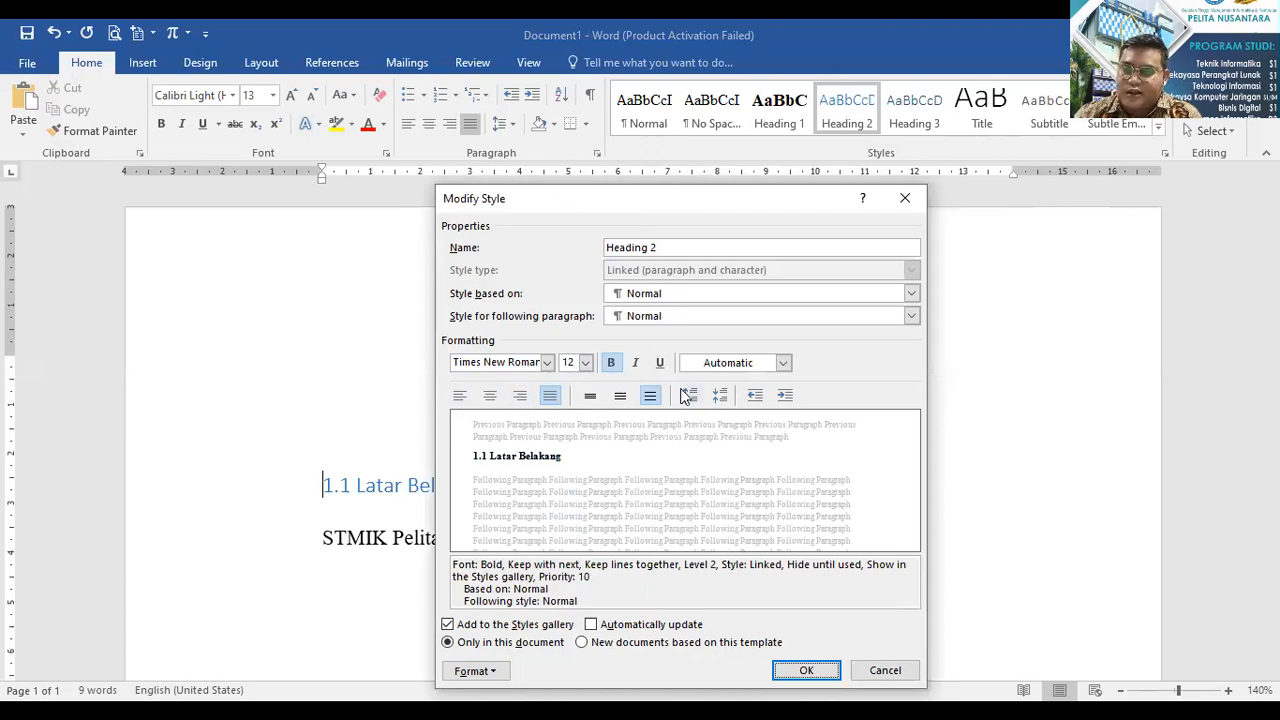
click(805, 672)
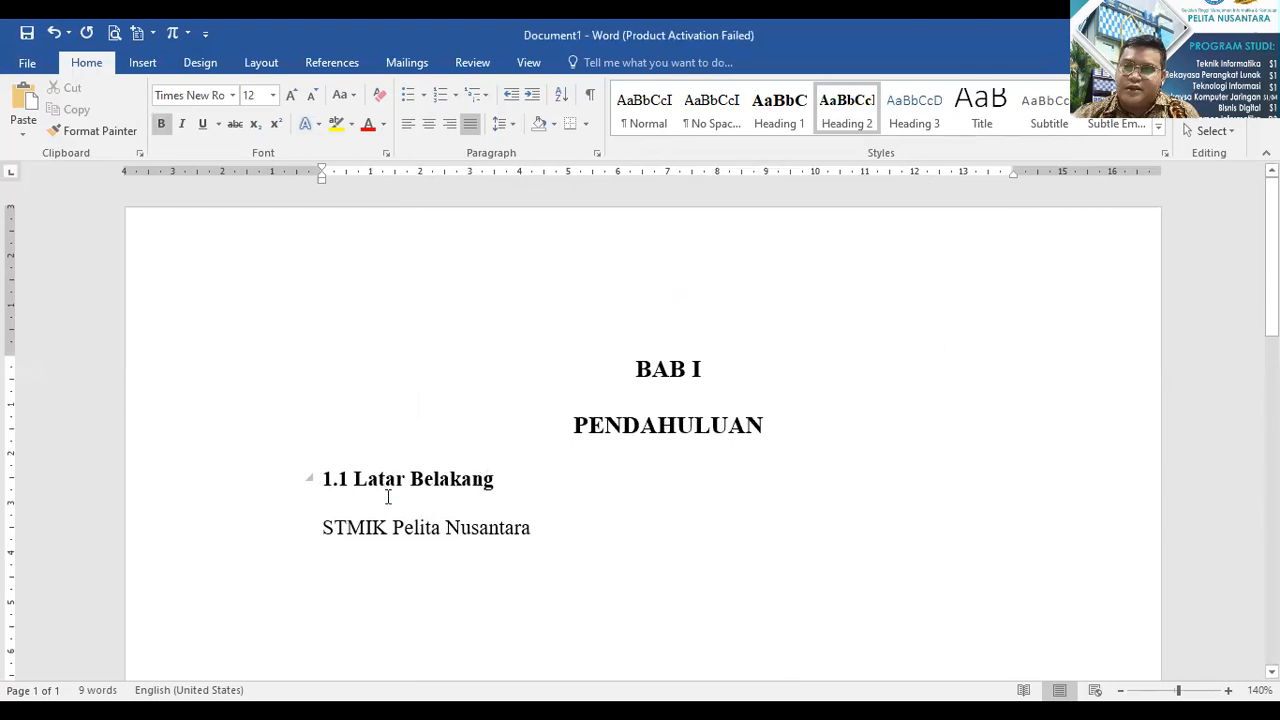
Indent the first line of the STMIK Pelita Nusantara paragraph, append filler text "dkfjdlkafjdafjdas;j;lkdfkdfjkl;sadfj", and start a new line.
click(335, 528)
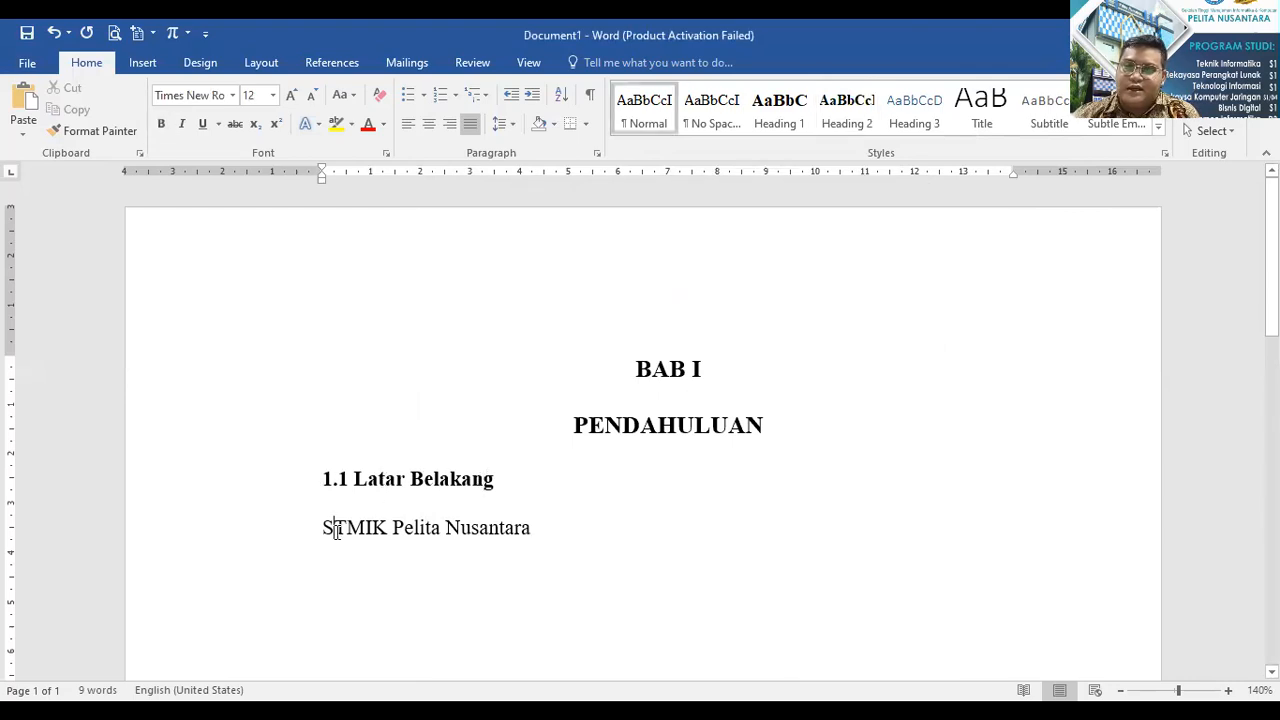
click(320, 530)
key(Tab)
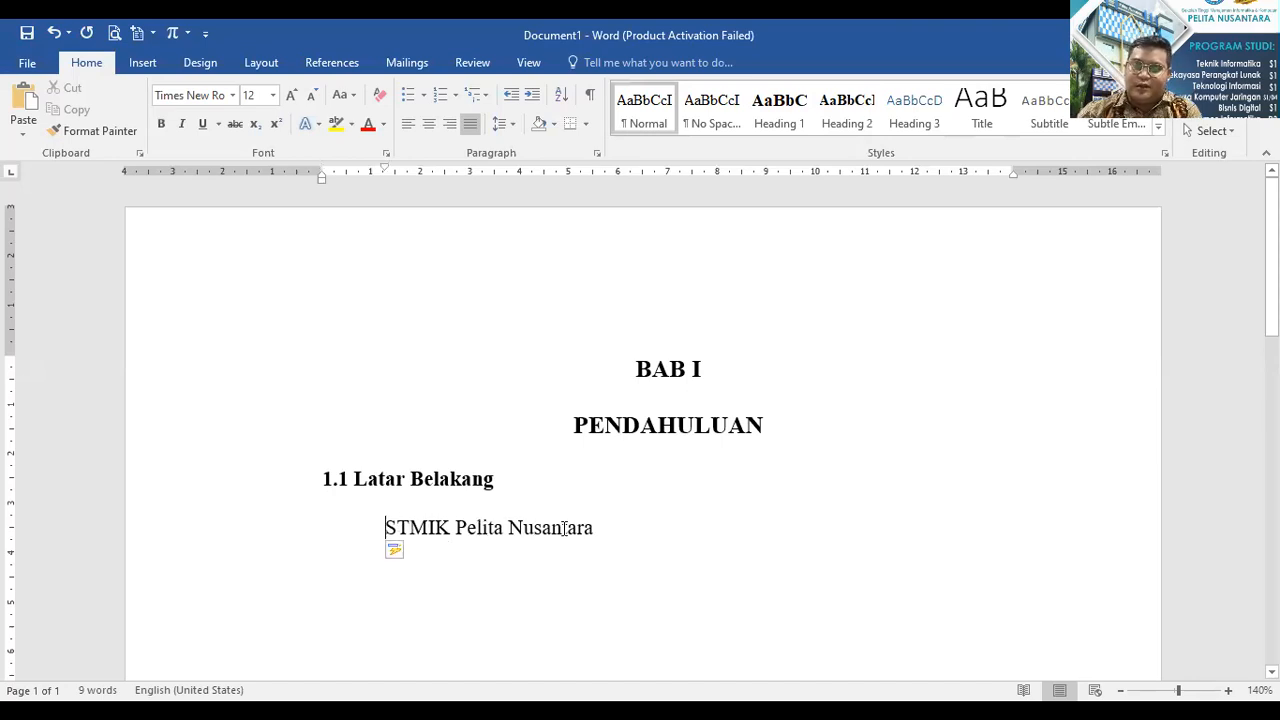
click(596, 530)
text(dkfjdlkafjda)
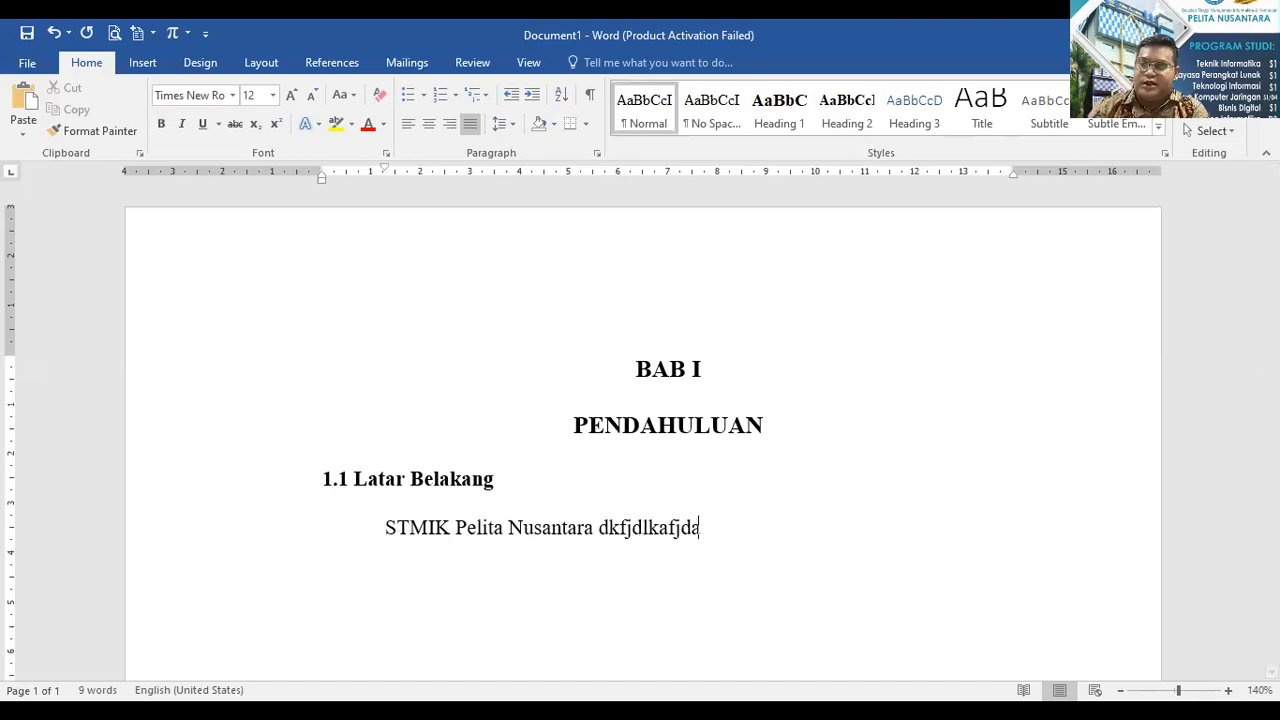
text(fjdas;j;lkdfkdfjkl;sadfj)
key(Return)
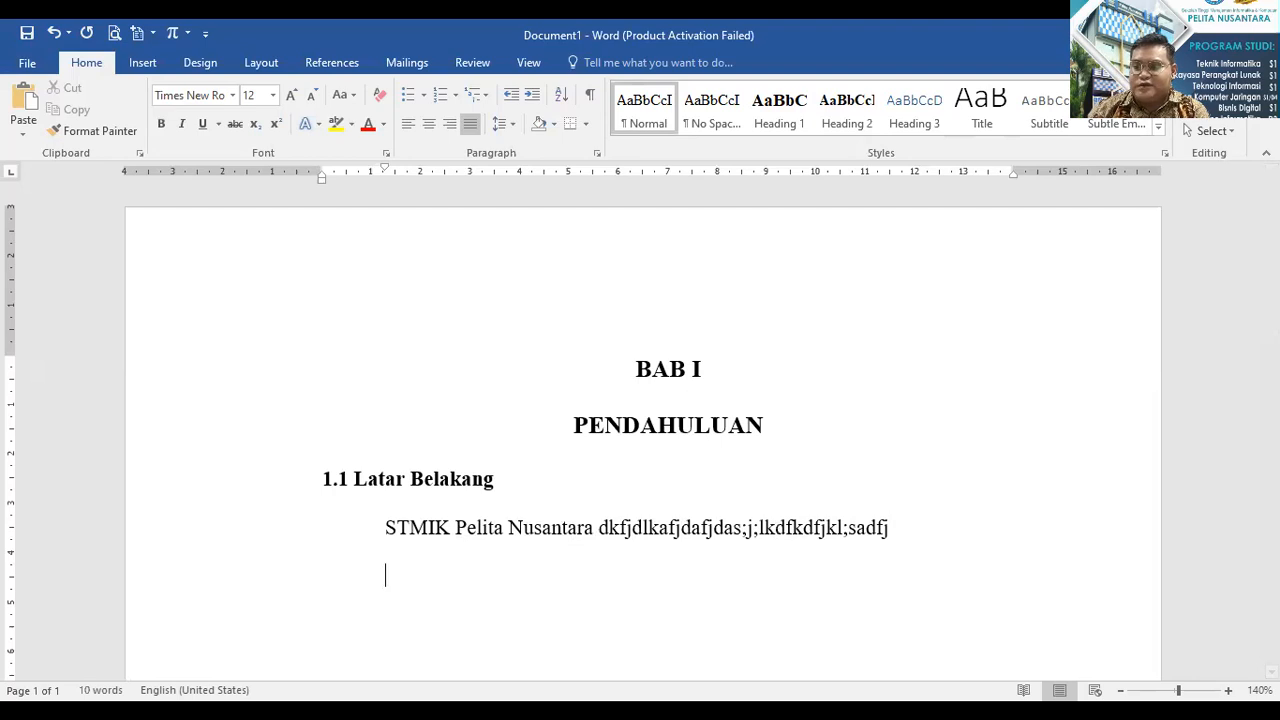
Add the unindented Heading 2 subheading "1.2 Rumusan Masalah" below the STMIK Pelita Nusantara paragraph.
key(BackSpace)
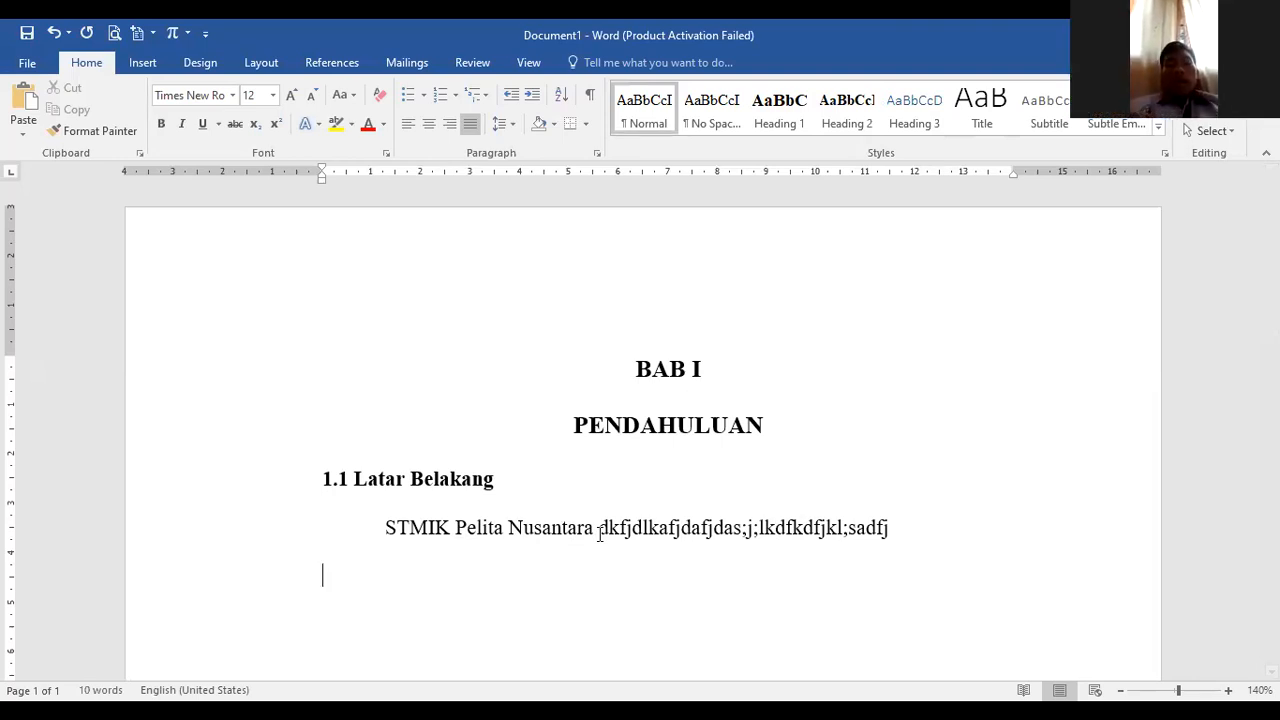
text(1.)
key(BackSpace)
key(BackSpace)
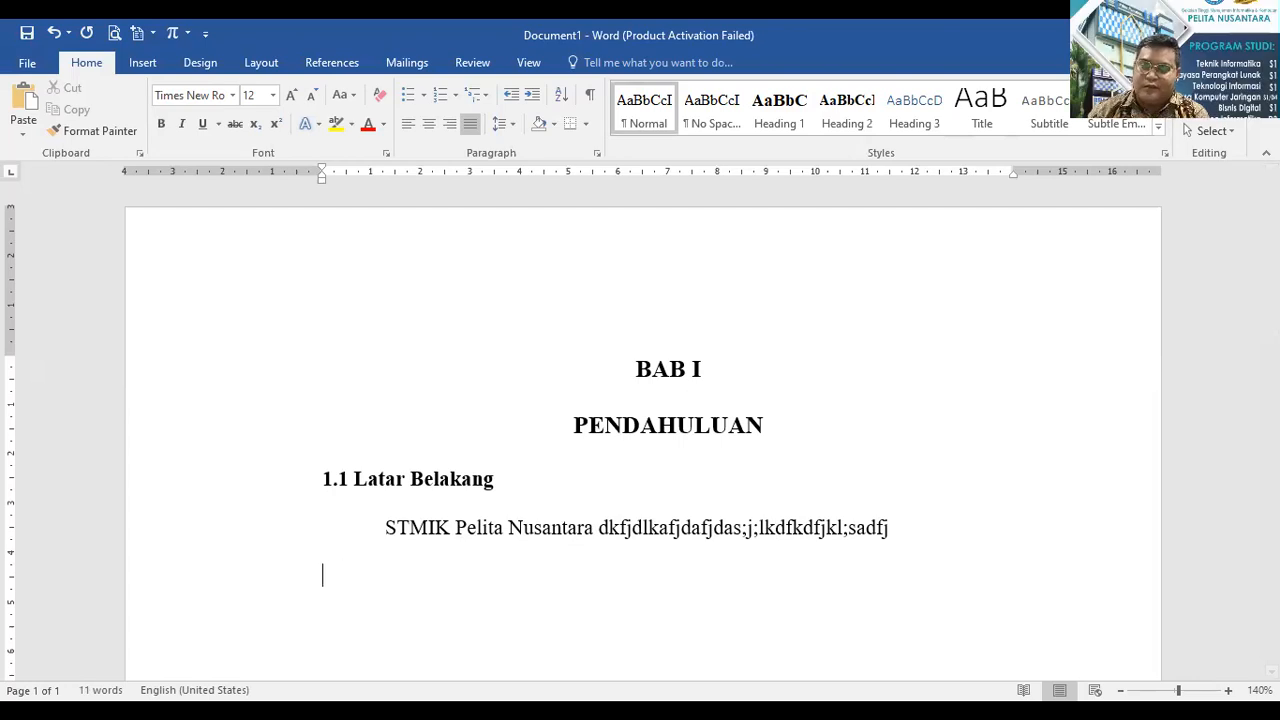
click(847, 103)
text(1.3)
key(BackSpace)
text(2 R)
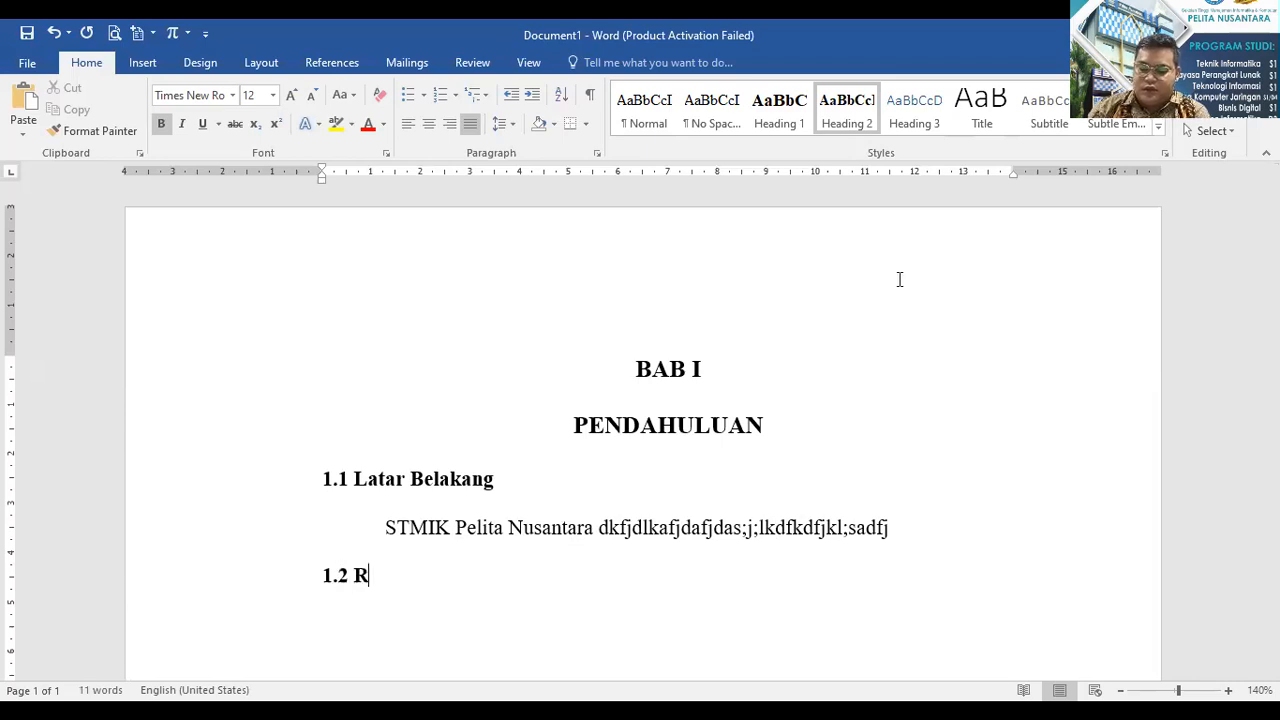
text(umusan Masalah)
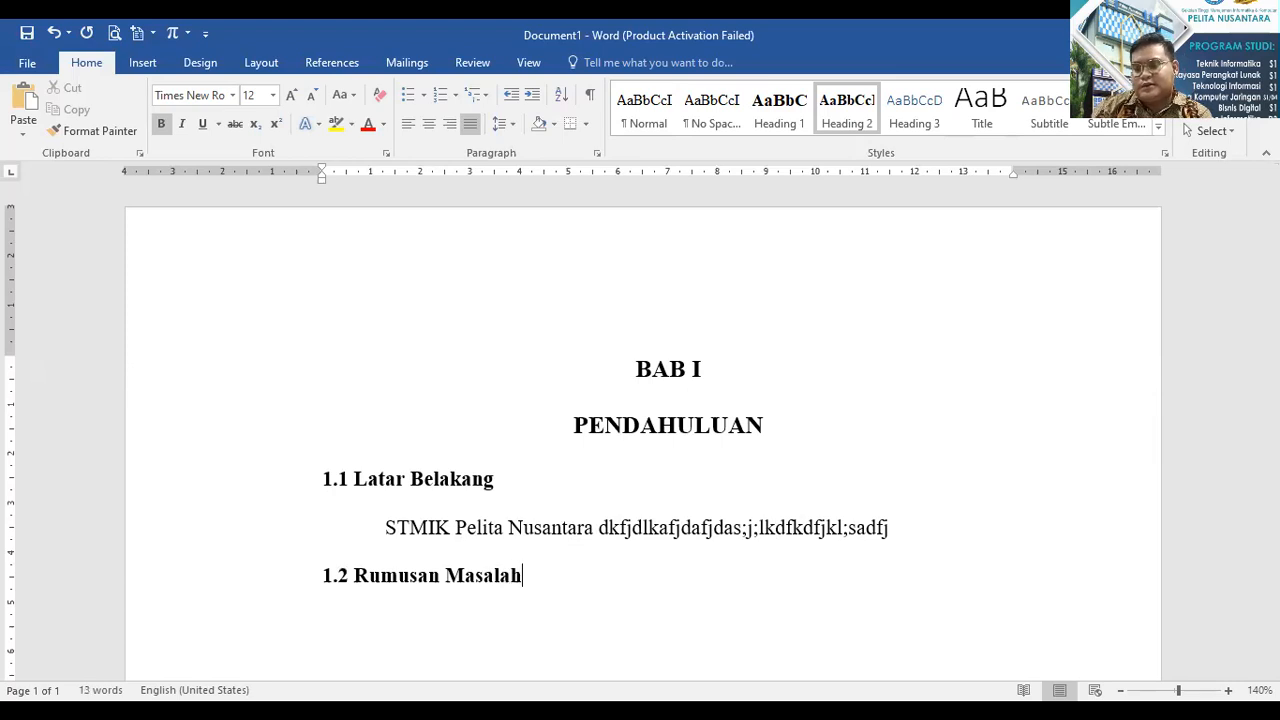
Add a first-line-indented Normal paragraph below 1.2 Rumusan Masalah with the filler text "dfdsakljdhfjkdhfkjadhfdhdsflk".
key(Return)
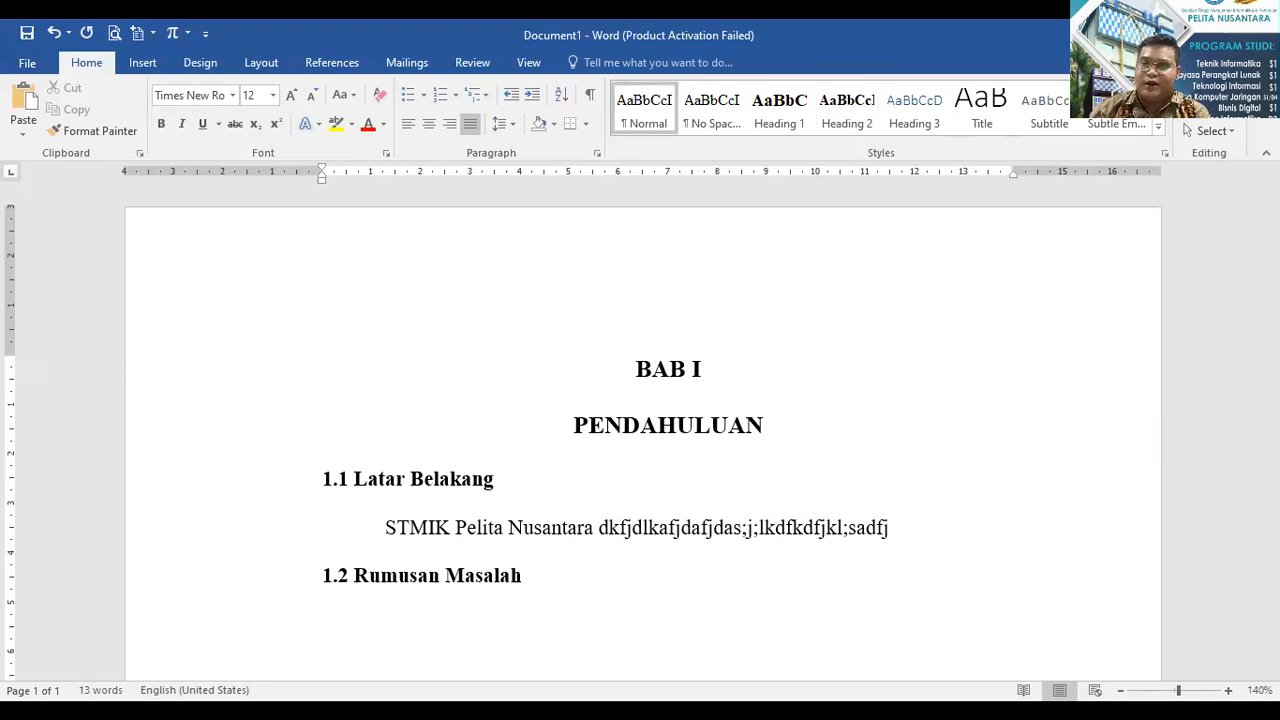
text(df)
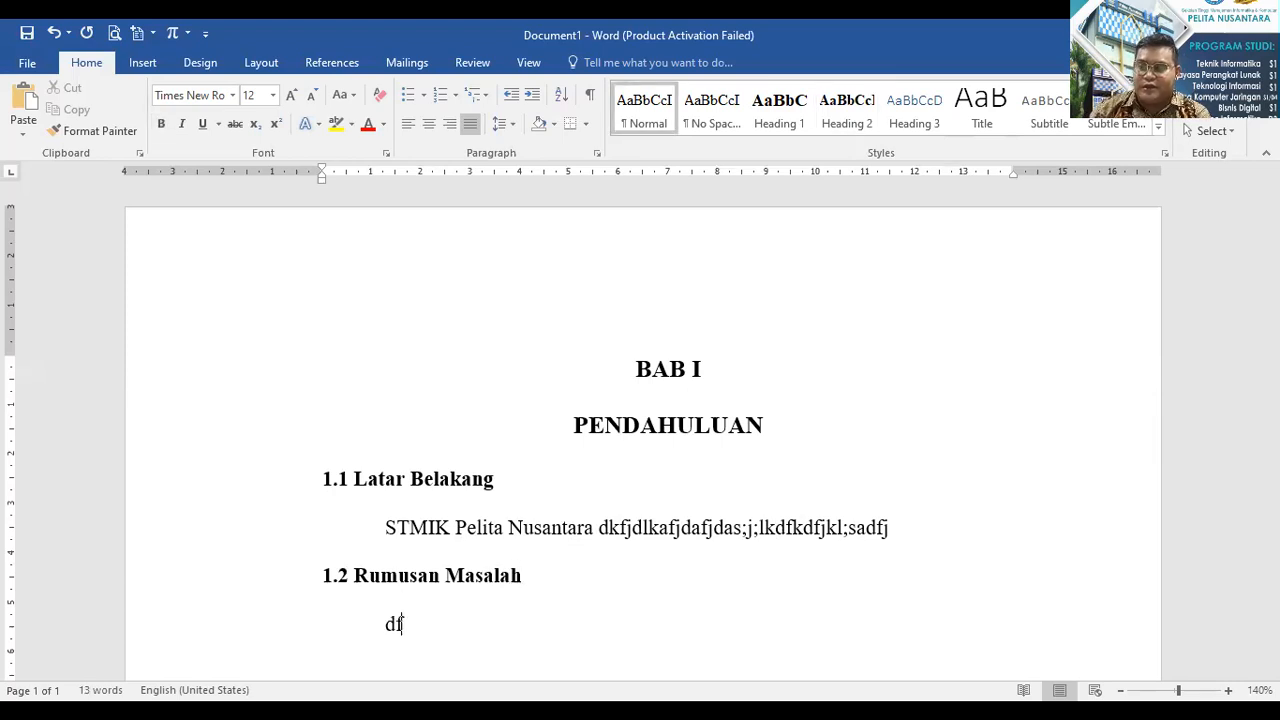
text(dsakljdhfjkdhfkjadhfdhdsflk)
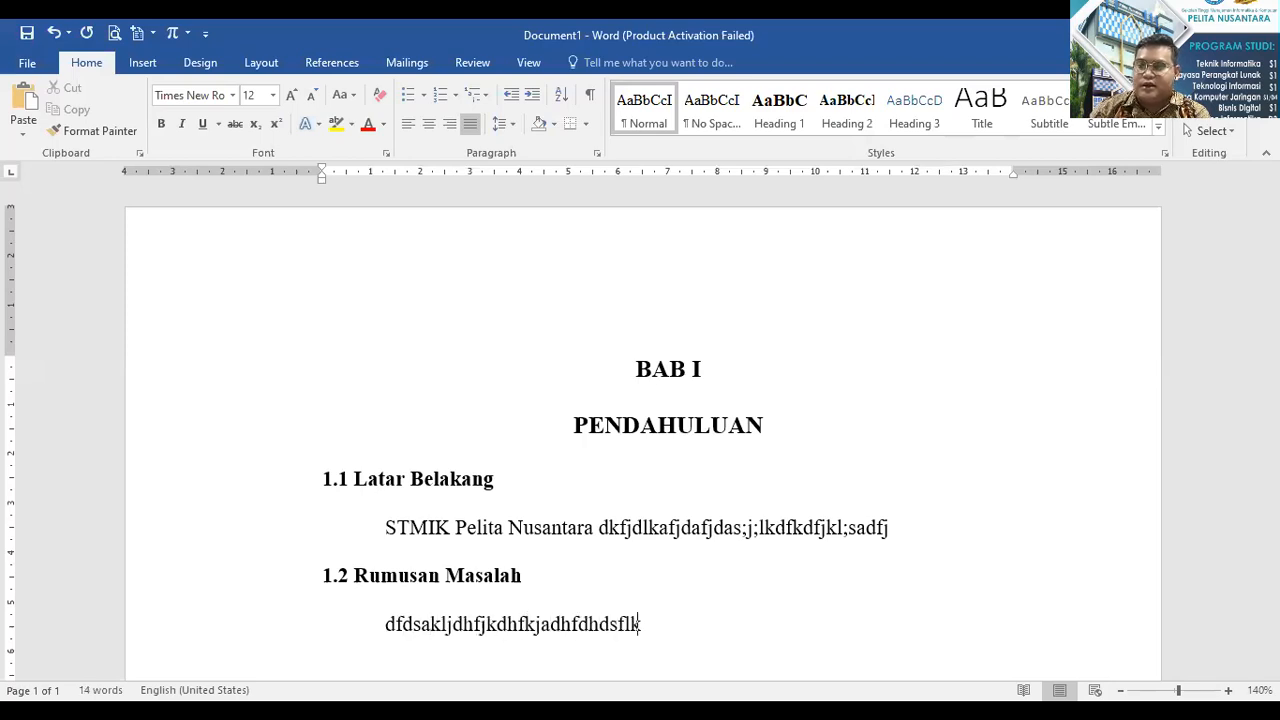
Extend the filler text in the paragraph below 1.2 Rumusan Masalah with "hdfdahfadlfhdajkhdfdakjhfadjhfalkdafdfad".
text(hdfdahfadlfhdajkhdfdakjhfadjhfalkdaf)
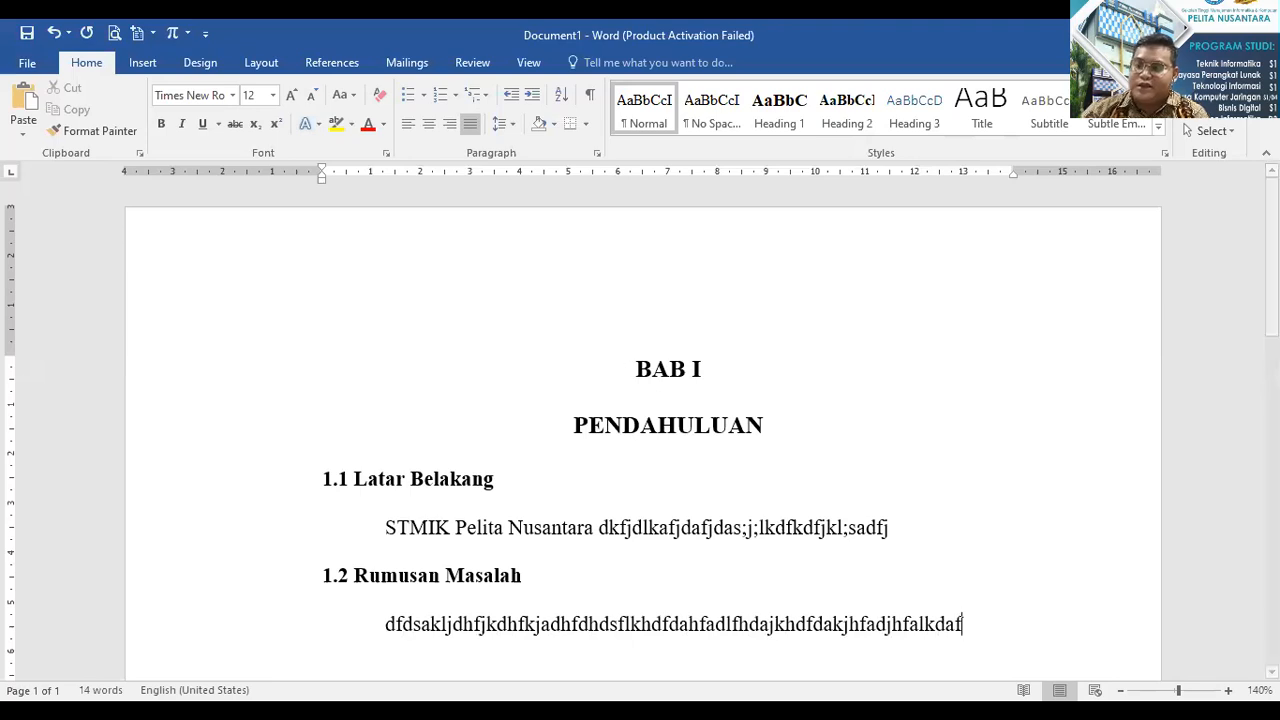
scroll(757, 510, down, 4)
scroll(700, 528, up, 2)
drag(386, 500, 956, 505)
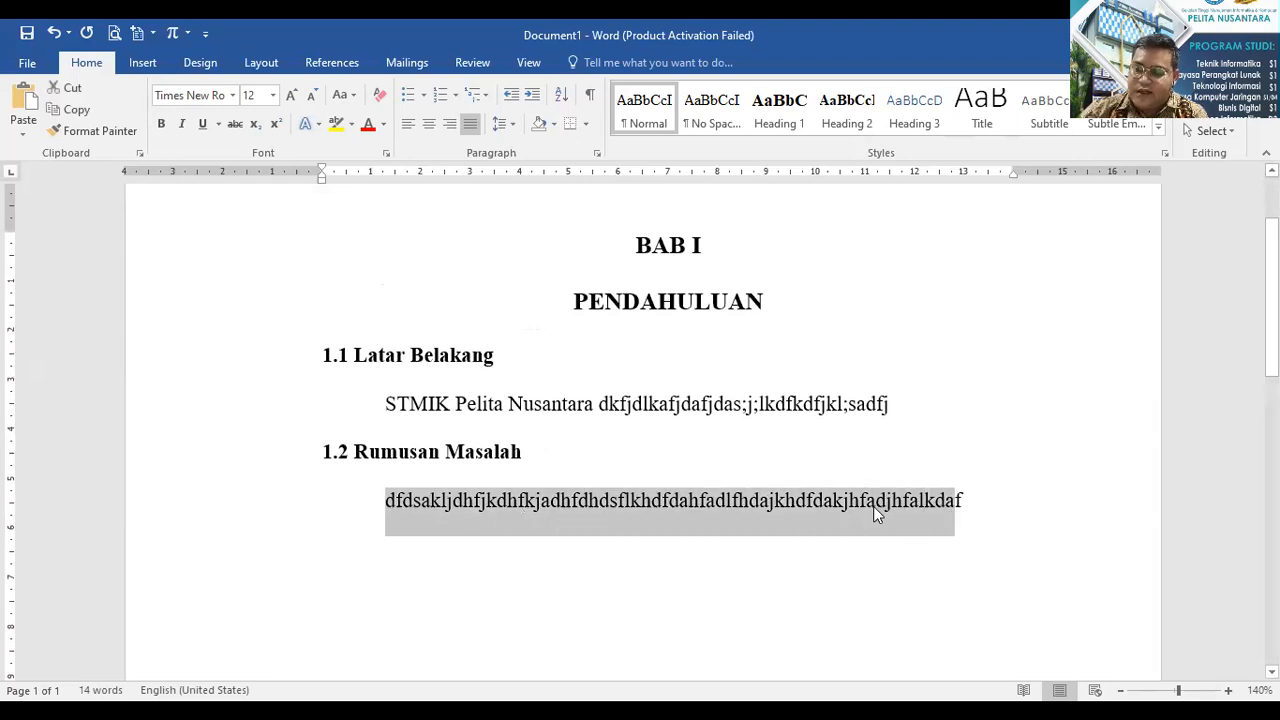
click(994, 496)
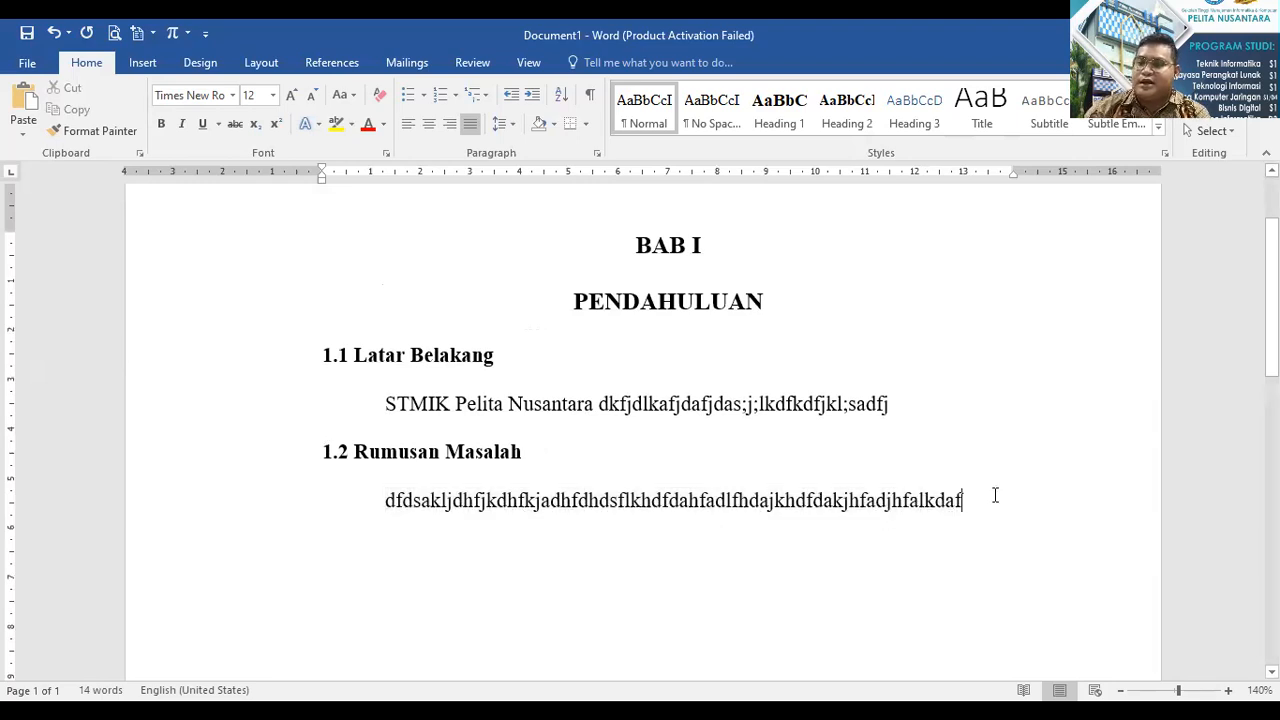
text(dfad)
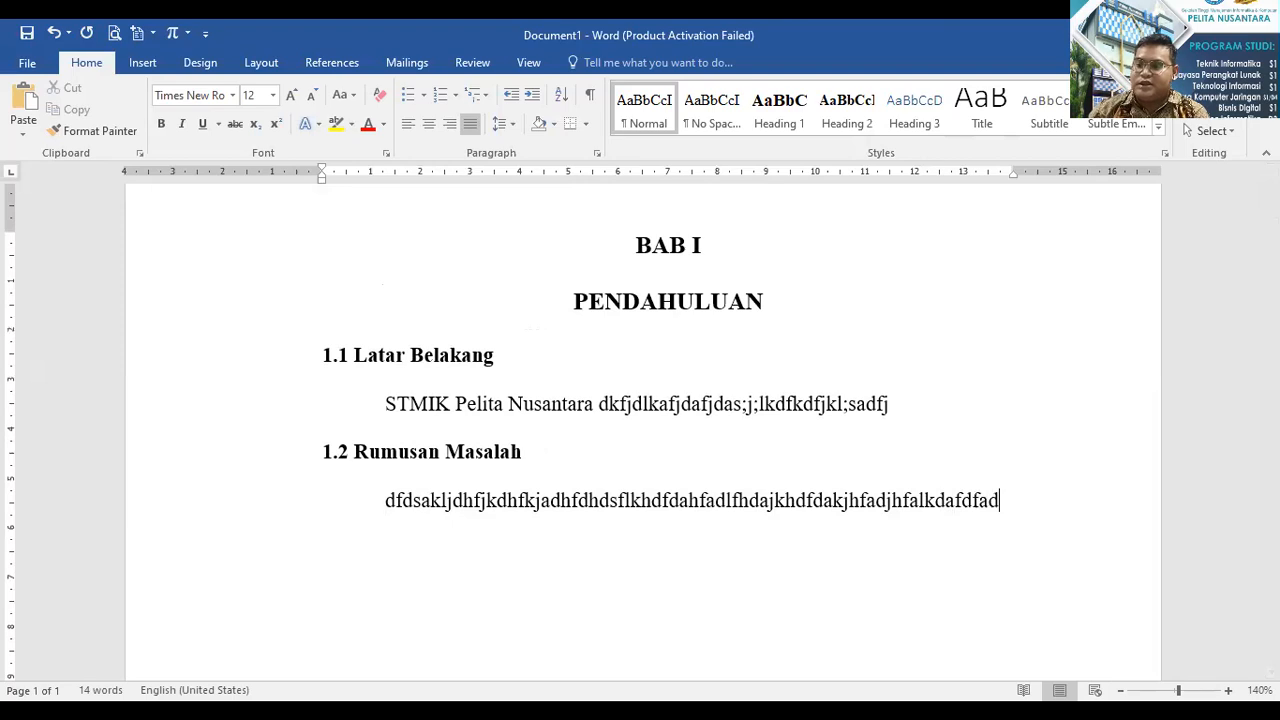
Replace the filler text below 1.2 Rumusan Masalah with "STMIK Pelita Nusantara", keeping the first-line indent.
key(BackSpace)
key(BackSpace)
key(BackSpace)
key(BackSpace)
key(BackSpace)
key(BackSpace)
key(BackSpace)
key(BackSpace)
key(BackSpace)
key(BackSpace)
key(BackSpace)
key(BackSpace)
key(BackSpace)
key(BackSpace)
key(BackSpace)
key(BackSpace)
key(BackSpace)
key(BackSpace)
key(BackSpace)
key(BackSpace)
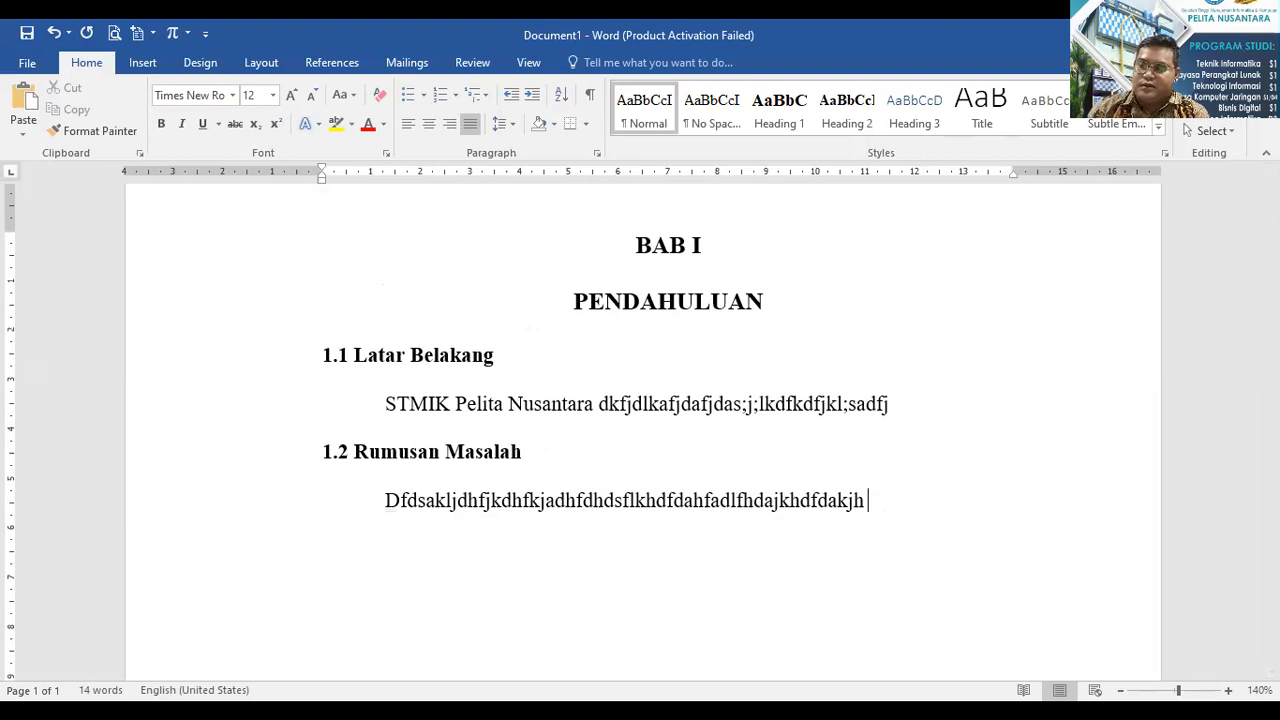
key(BackSpace)
key(BackSpace)
key(BackSpace)
key(BackSpace)
key(BackSpace)
key(BackSpace)
key(BackSpace)
key(BackSpace)
key(BackSpace)
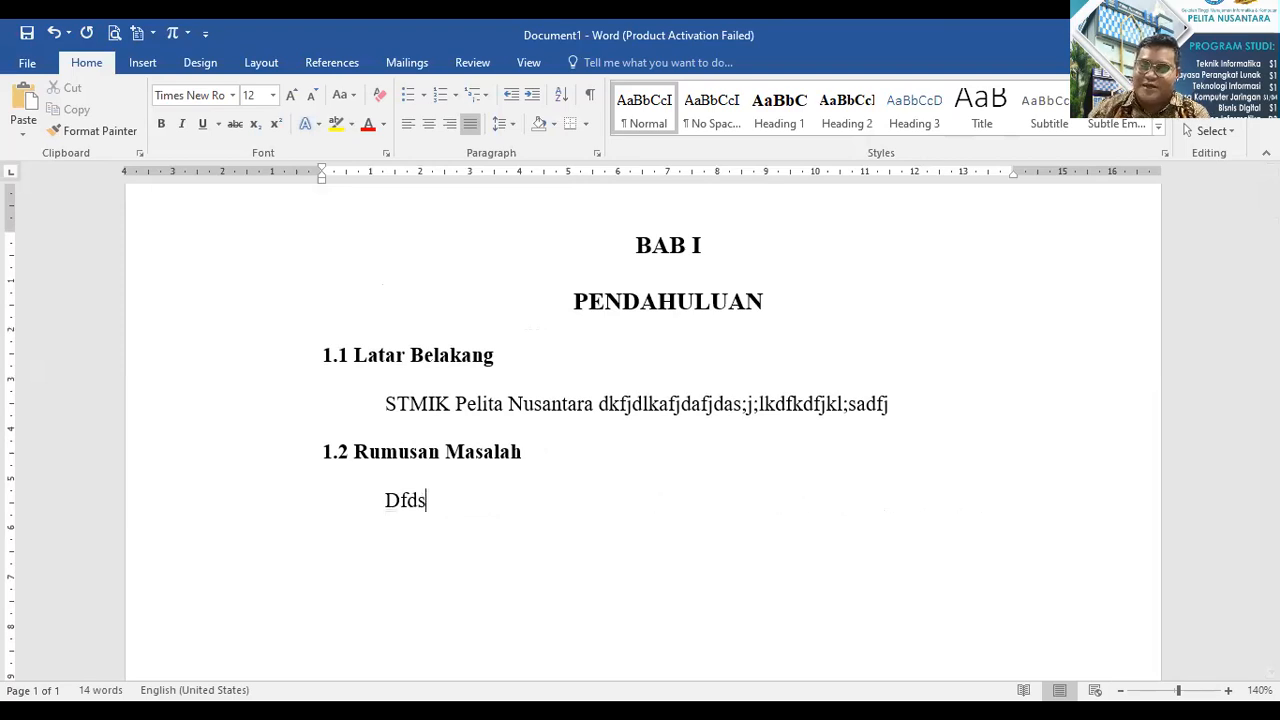
text(STMIK Pelita Nusantara)
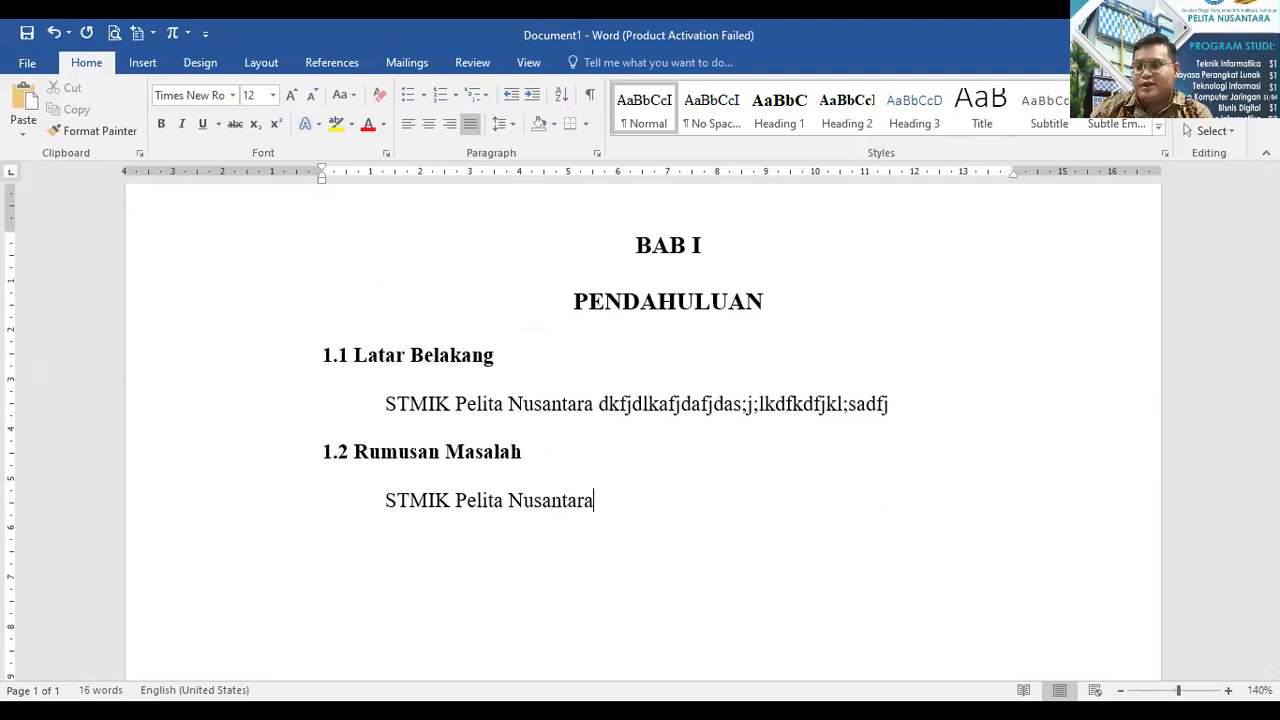
Fill the paragraph below 1.2 Rumusan Masalah with eight copies of "STMIK Pelita Nusantara" and start a new line.
drag(620, 512, 401, 515)
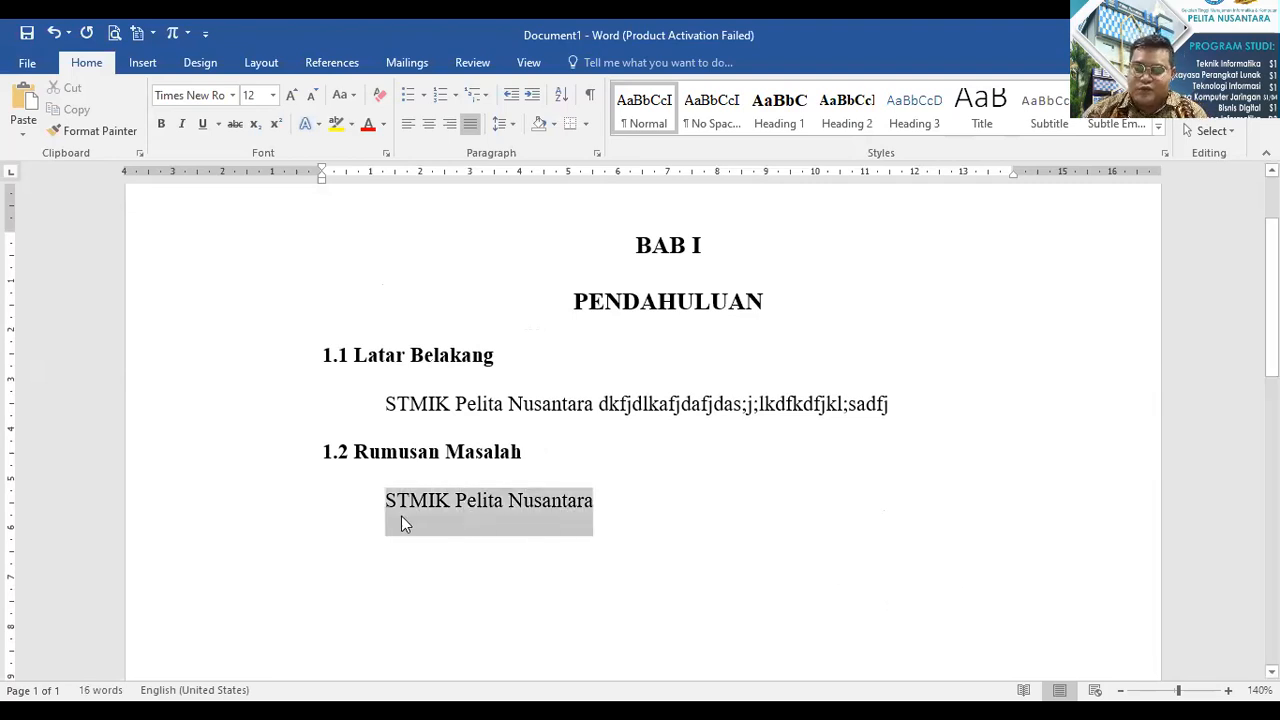
click(652, 495)
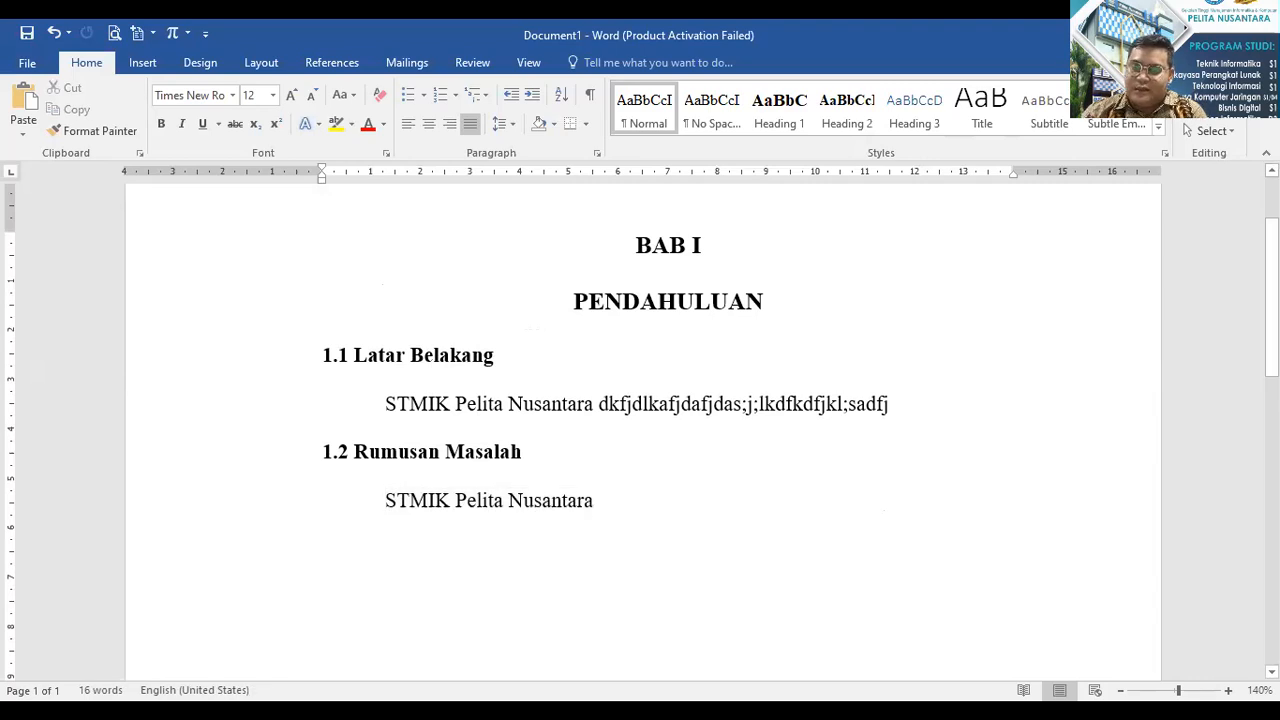
key(ctrl+v)
key(ctrl+v)
key(ctrl+v)
key(ctrl+v)
key(ctrl+v)
key(ctrl+v)
key(ctrl+v)
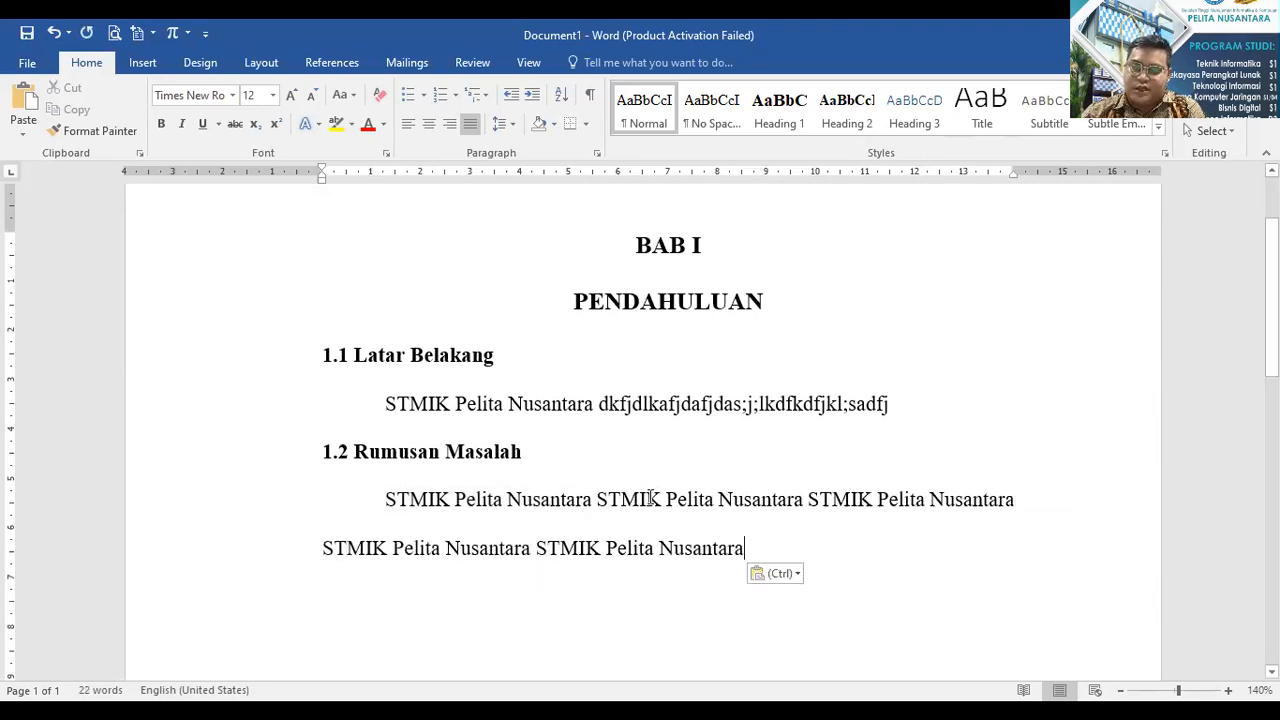
scroll(663, 563, down, 2)
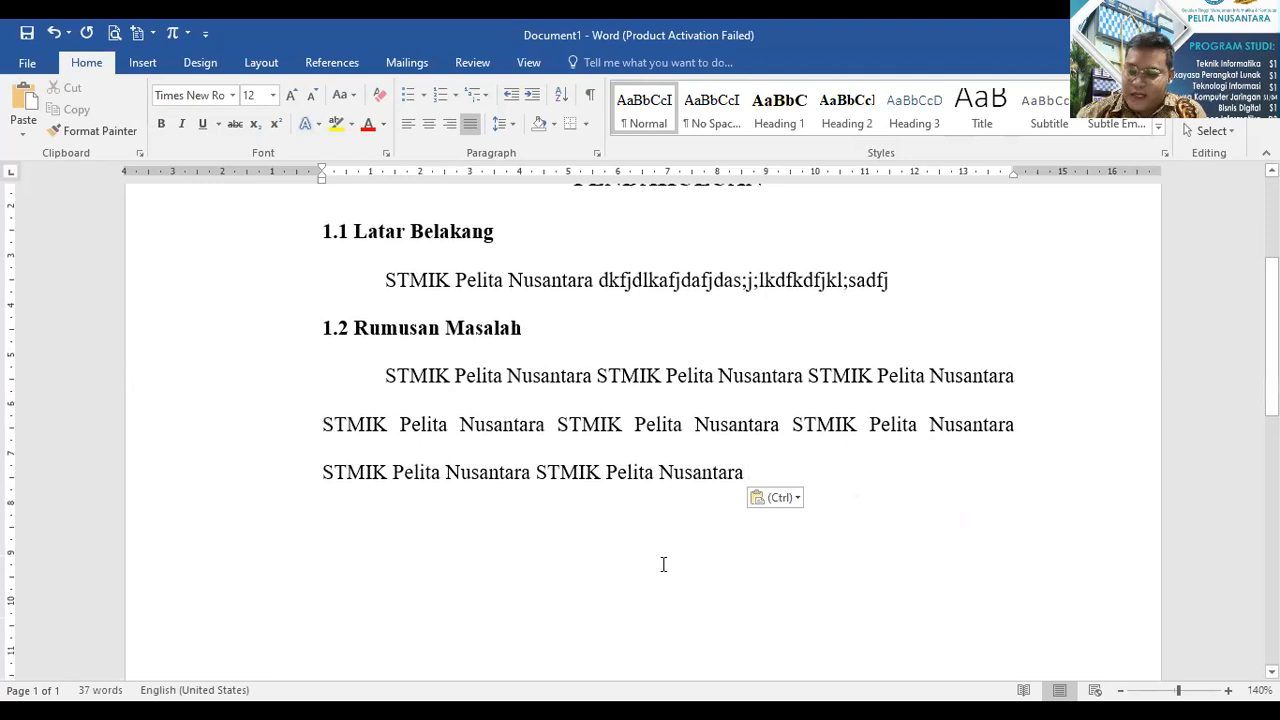
key(Return)
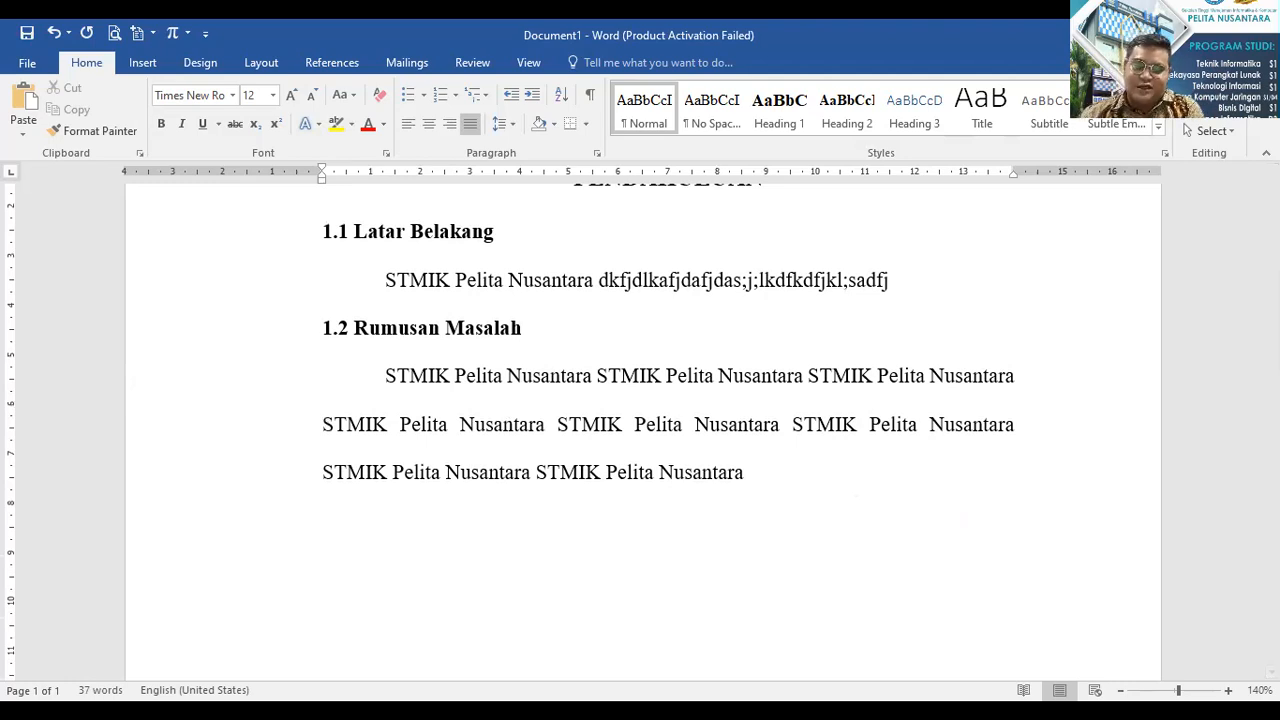
Enter the lines "1.2.1 Perumusan Masalah" and "1.2.2 Batasan Masalah" in Normal style below the repeated-text paragraph.
text(1.1)
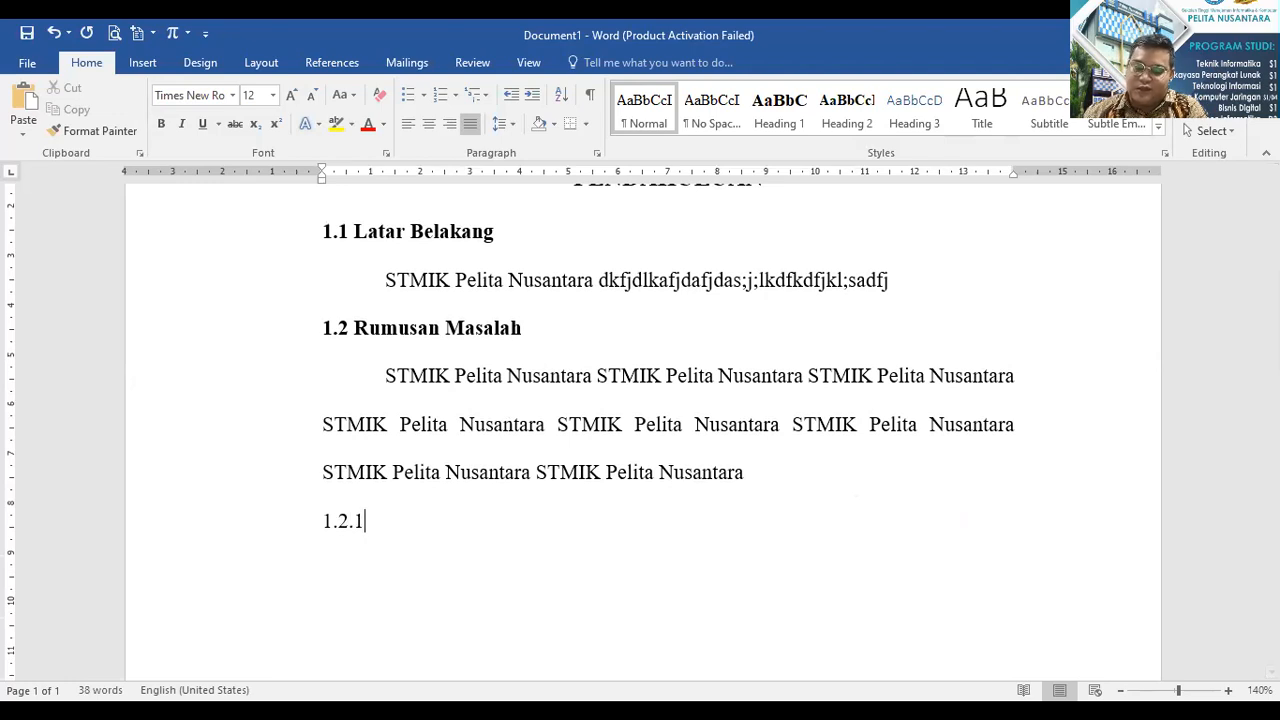
text(Rumusa)
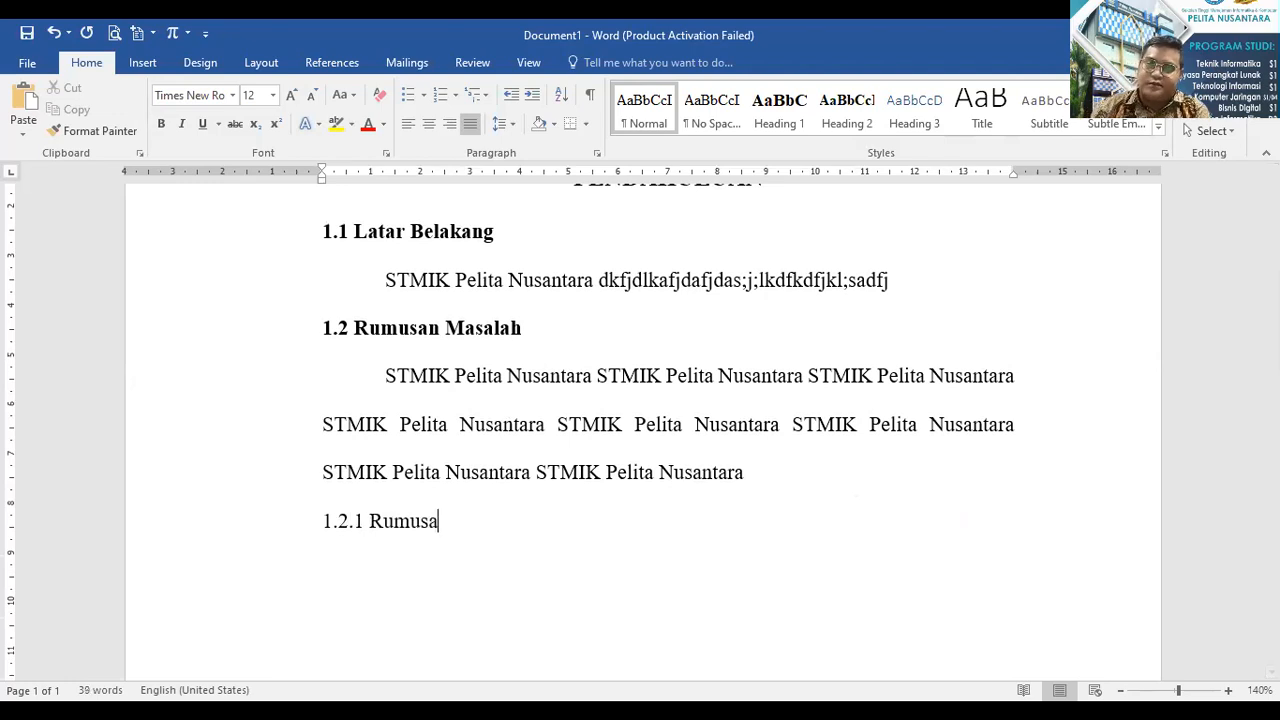
text(n M)
key(BackSpace)
key(BackSpace)
key(BackSpace)
key(BackSpace)
key(BackSpace)
key(BackSpace)
key(BackSpace)
key(BackSpace)
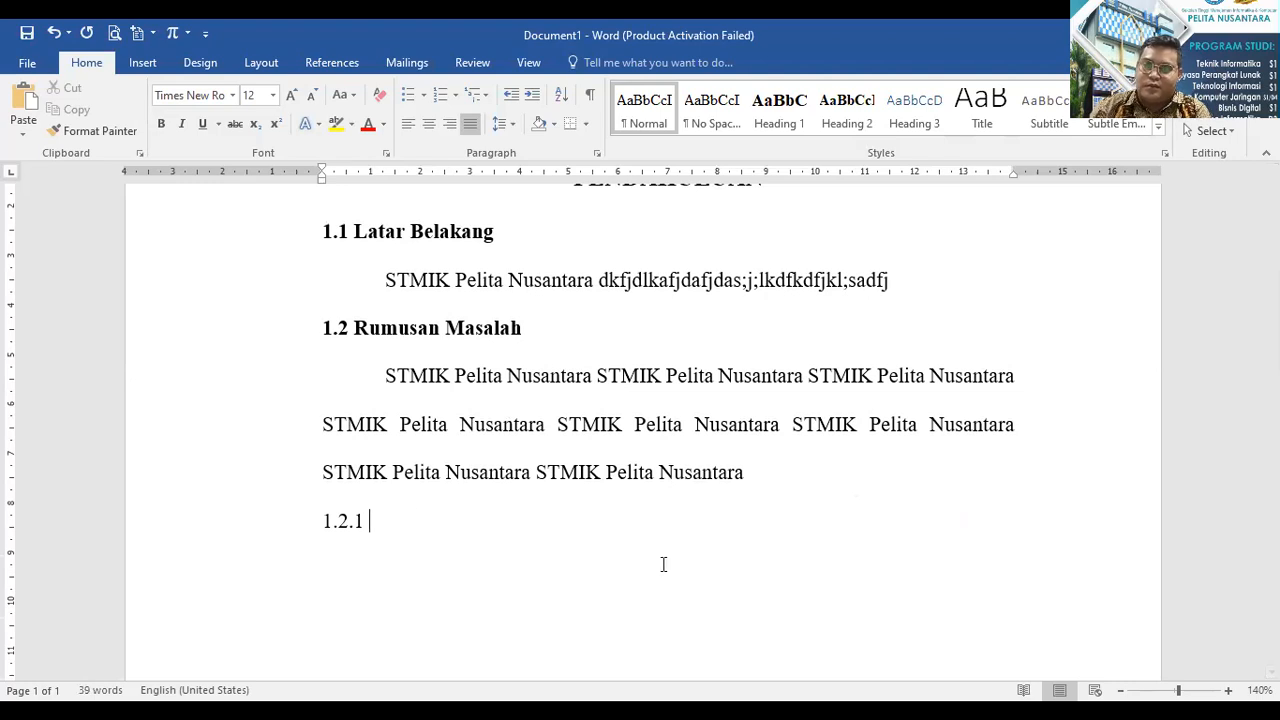
text(Perumusan Masalah)
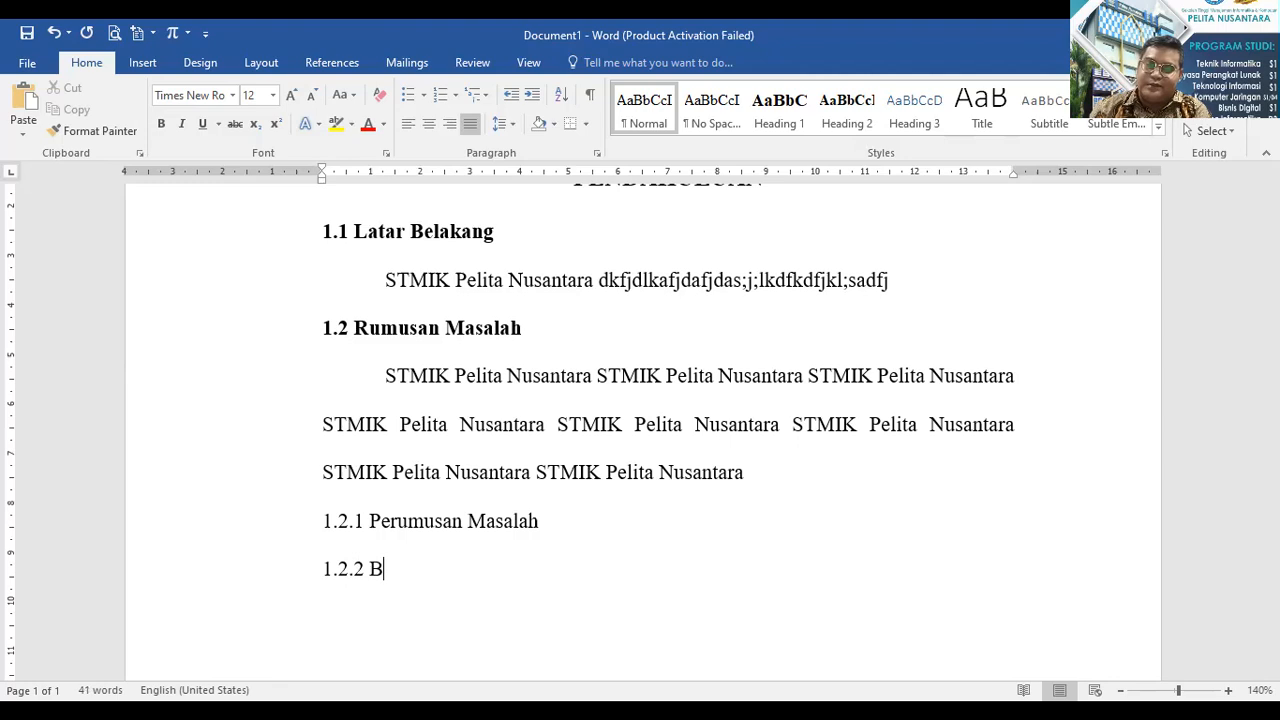
text(san Masalah)
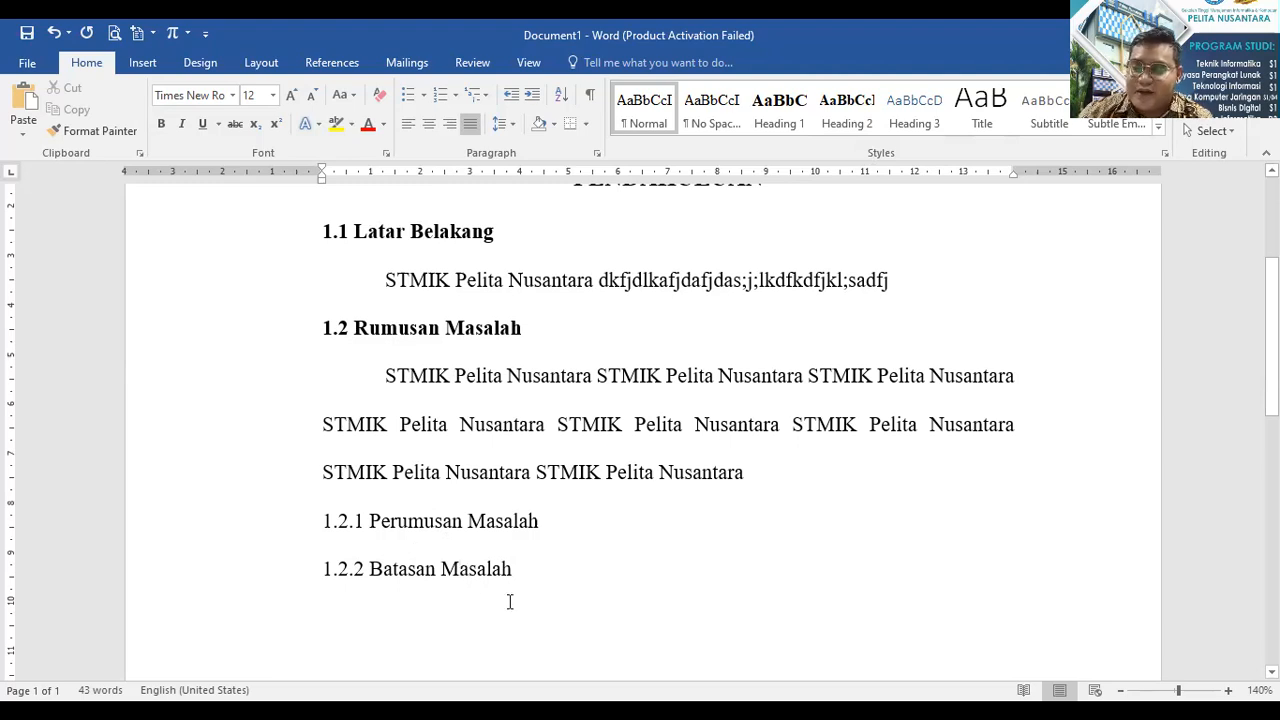
Delete the 1.2.1 Perumusan Masalah and 1.2.2 Batasan Masalah lines.
drag(513, 573, 370, 538)
click(440, 568)
drag(525, 572, 323, 543)
key(Delete)
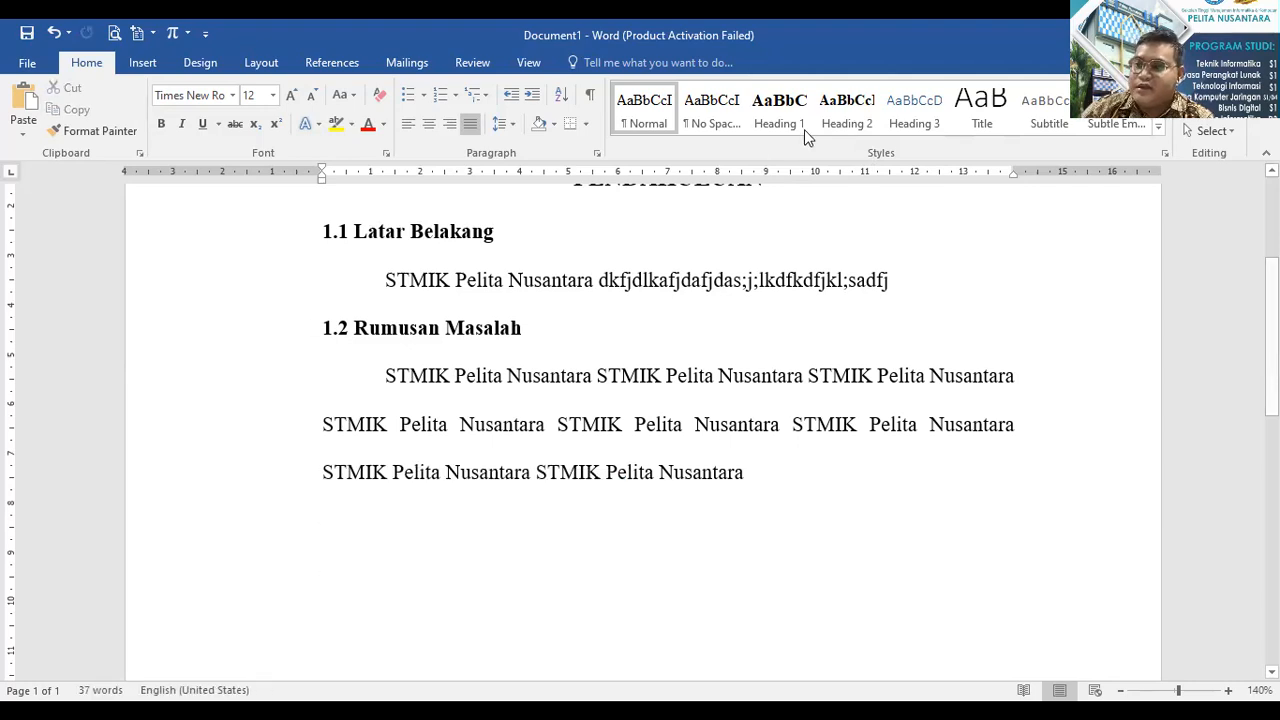
Modify the Heading 3 style to use the Times New Roman font with Automatic color.
right_click(924, 118)
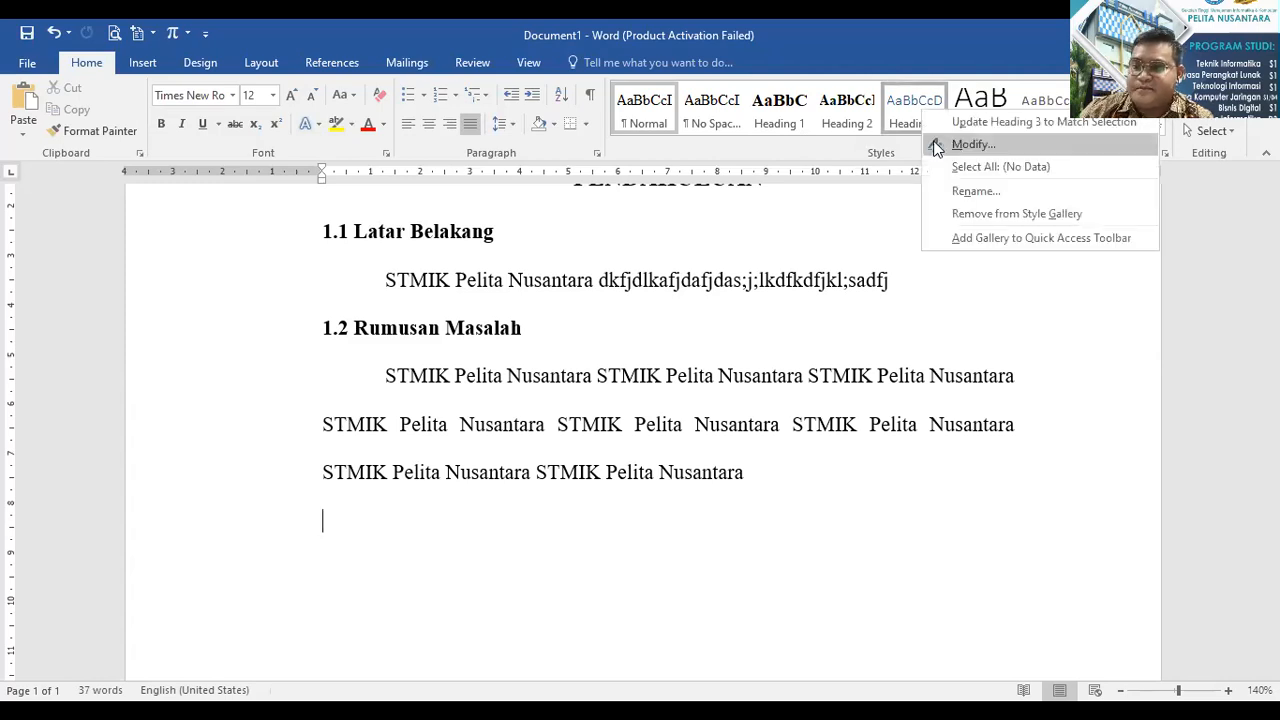
click(936, 146)
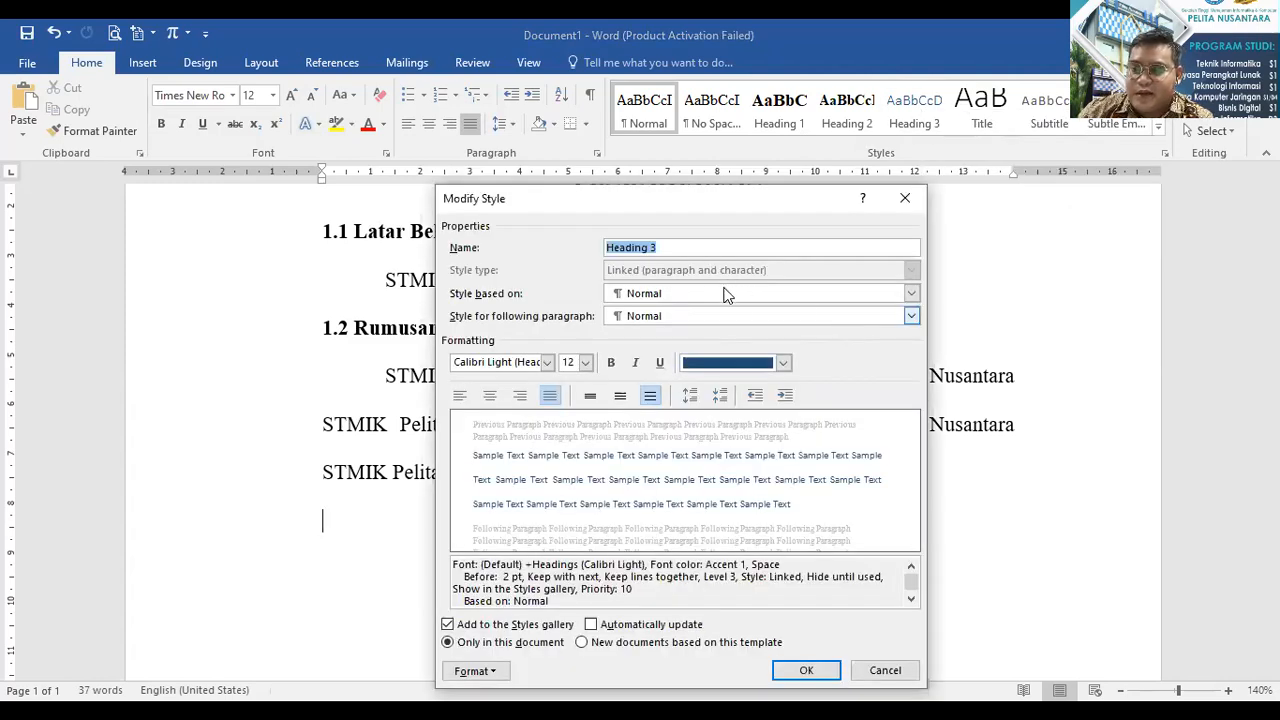
click(513, 364)
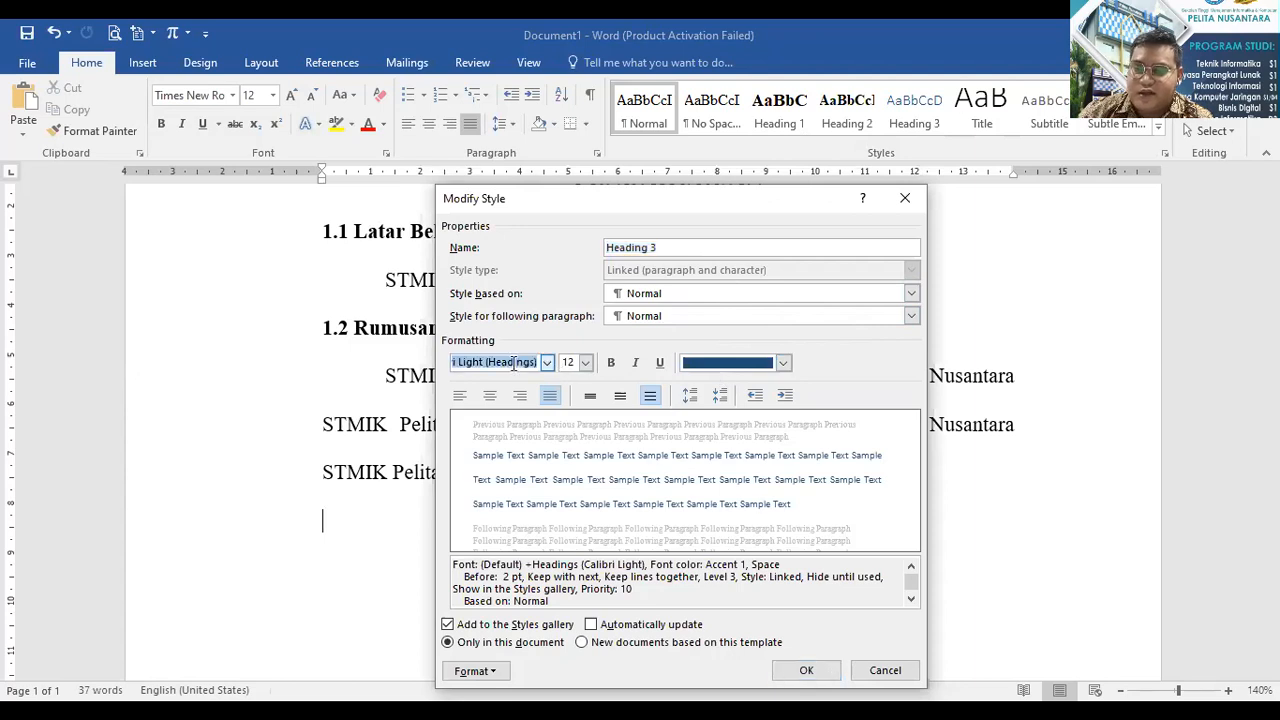
text(Times New Roman)
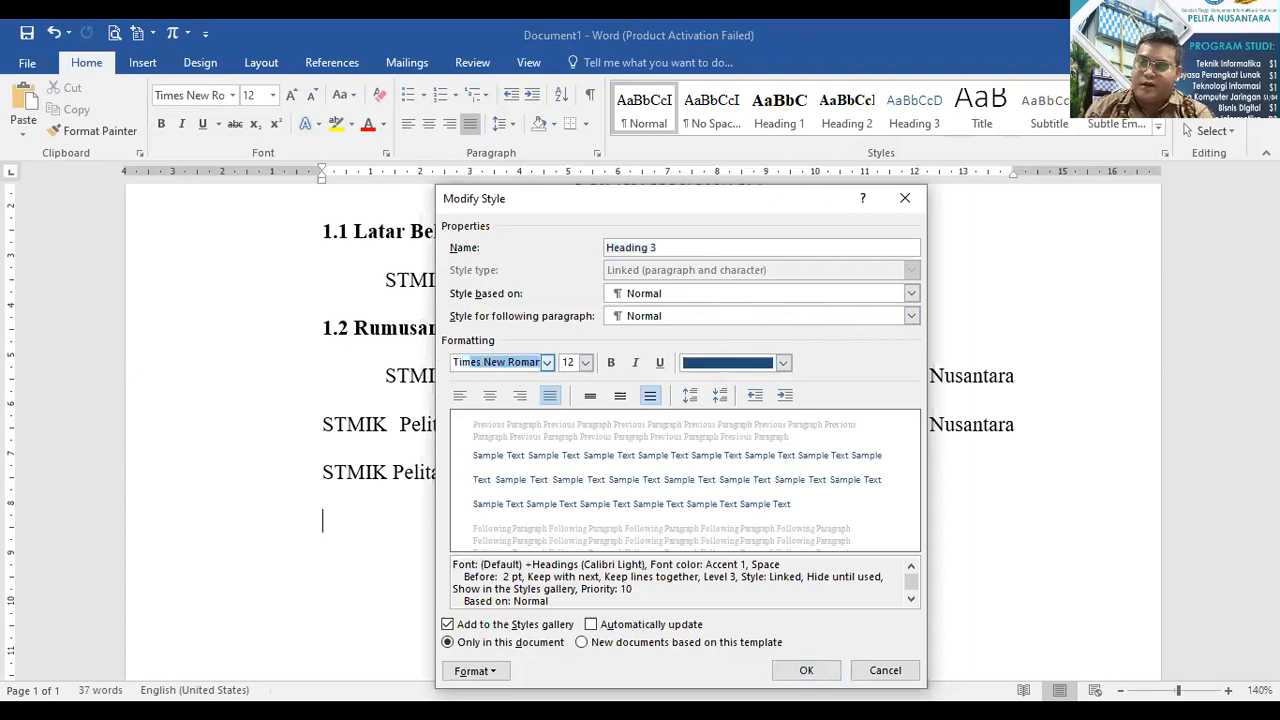
click(738, 366)
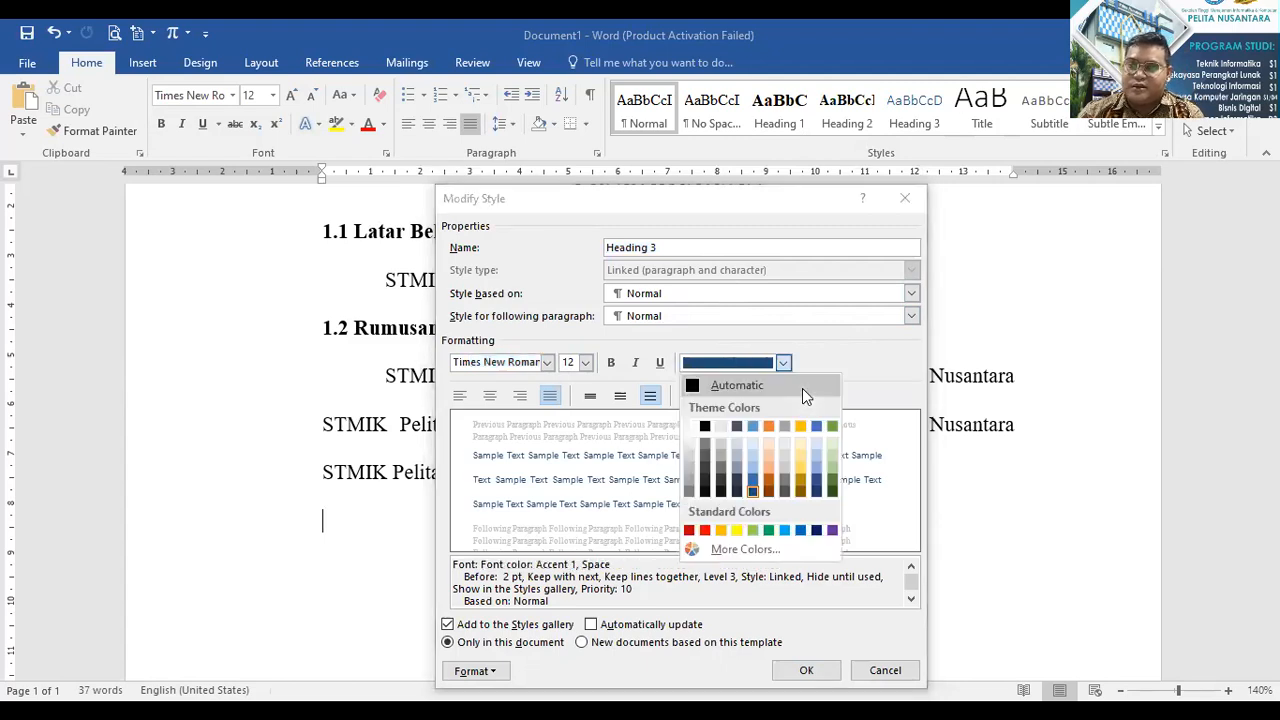
click(802, 388)
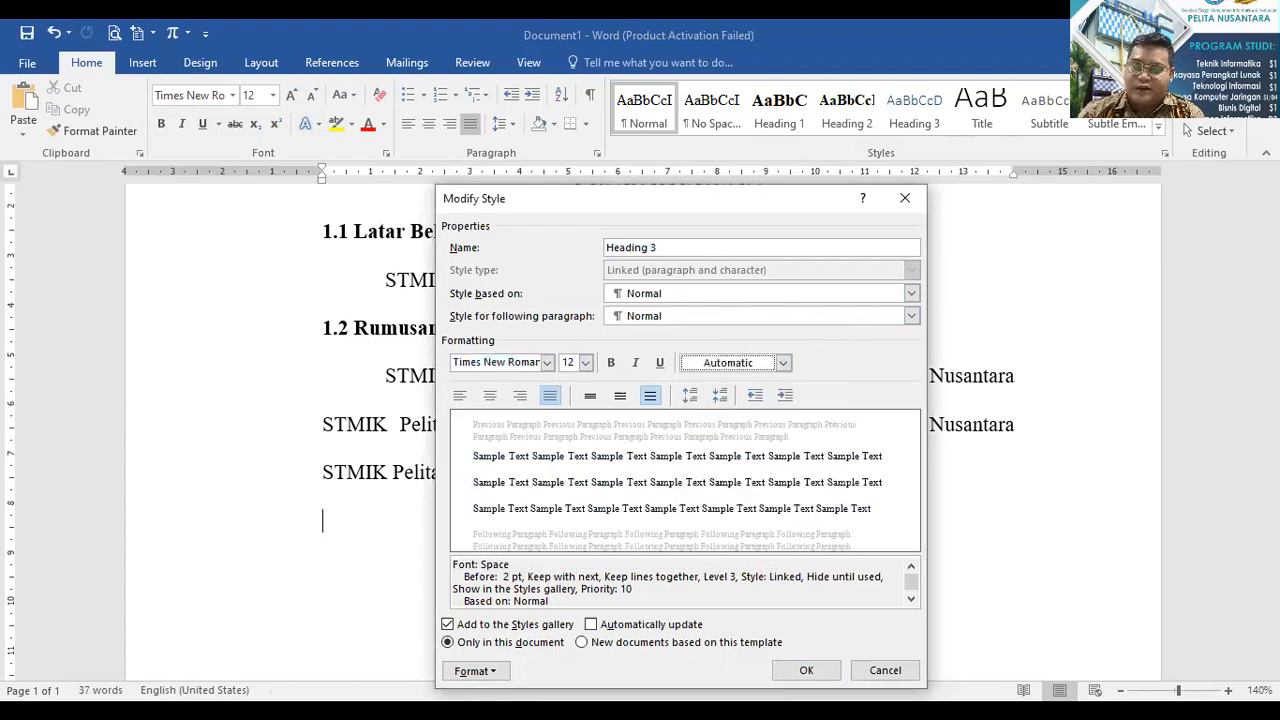
Set the Heading 3 style's paragraph spacing before to 0 pt and save the style changes.
click(475, 671)
click(518, 499)
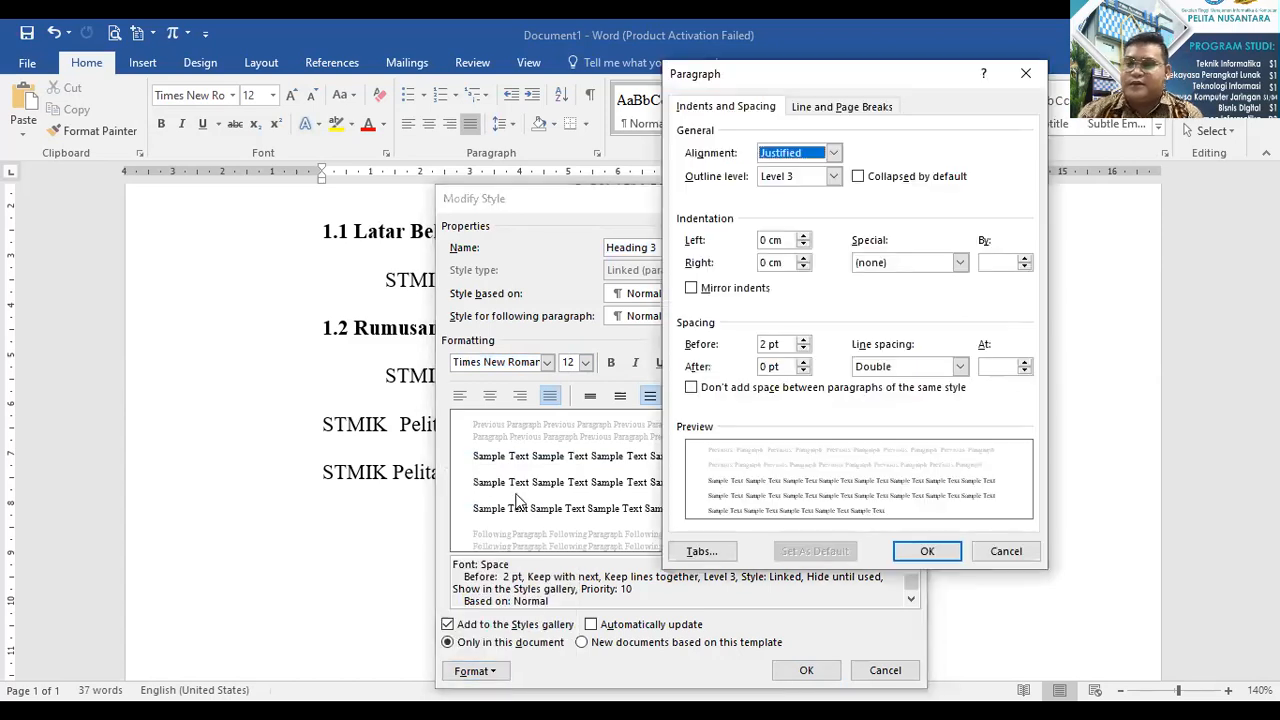
click(803, 348)
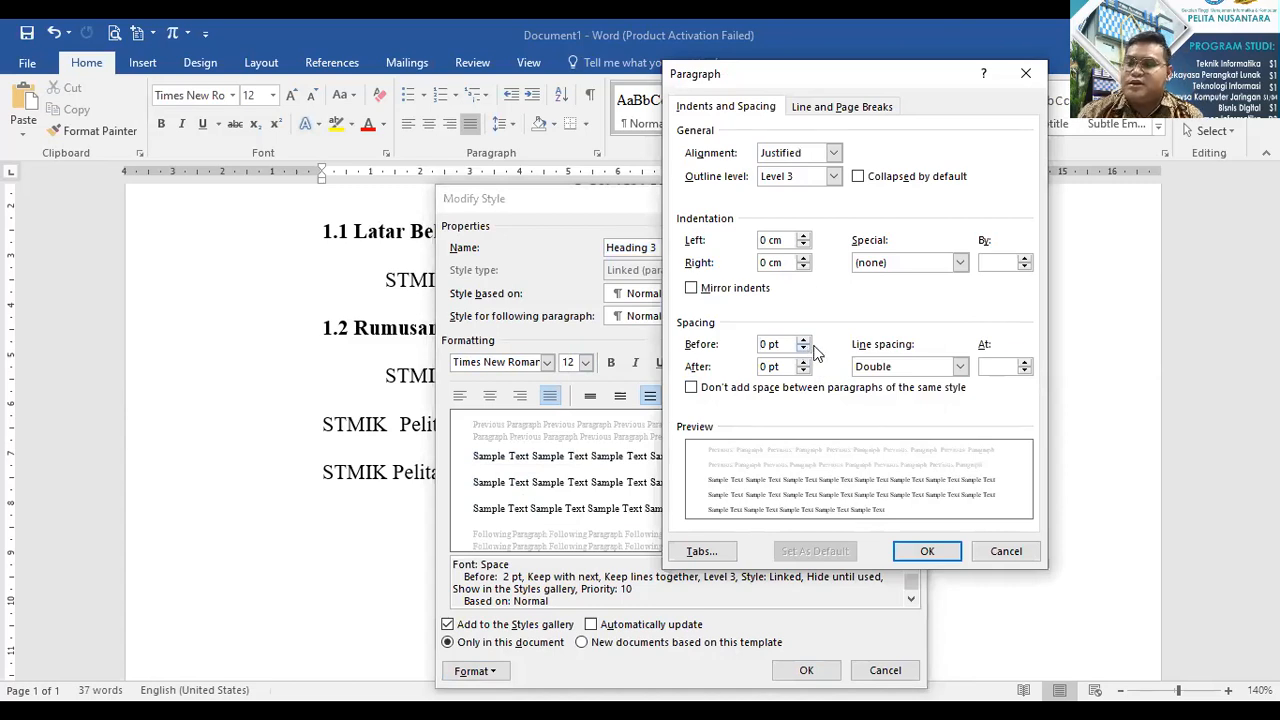
click(928, 555)
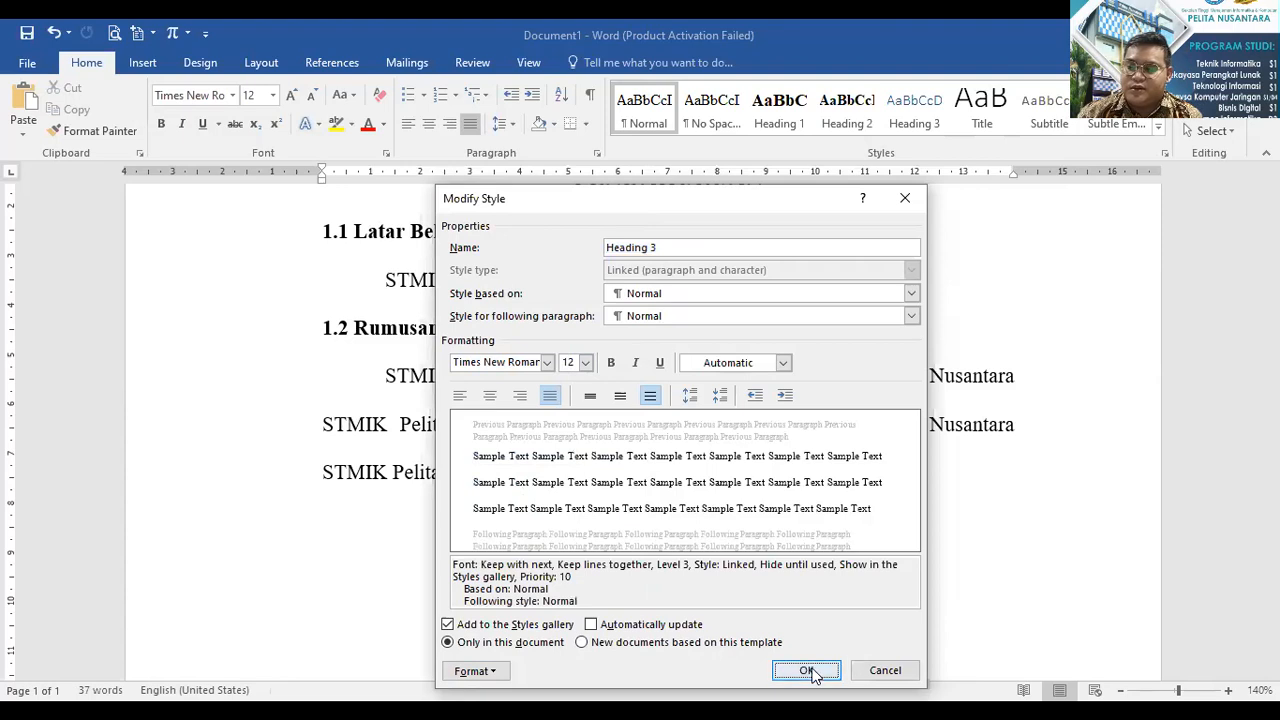
click(807, 671)
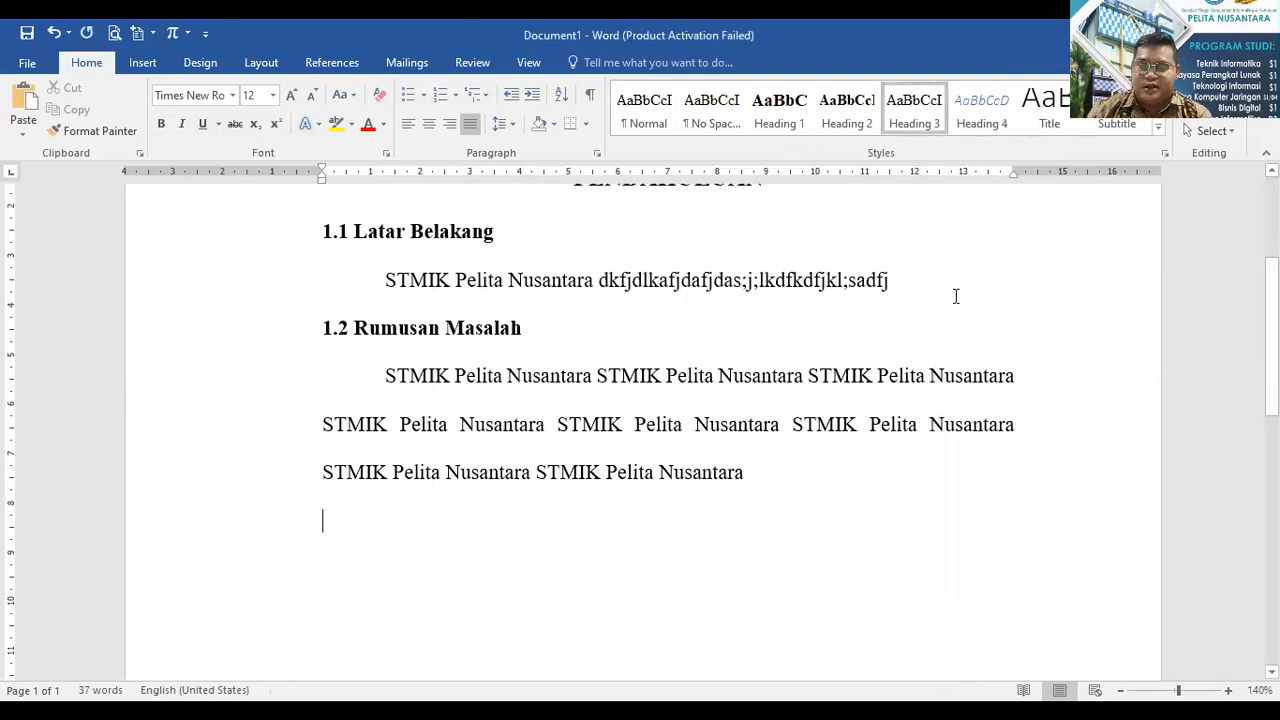
Make the Heading 3 style bold and save the style change.
text(12)
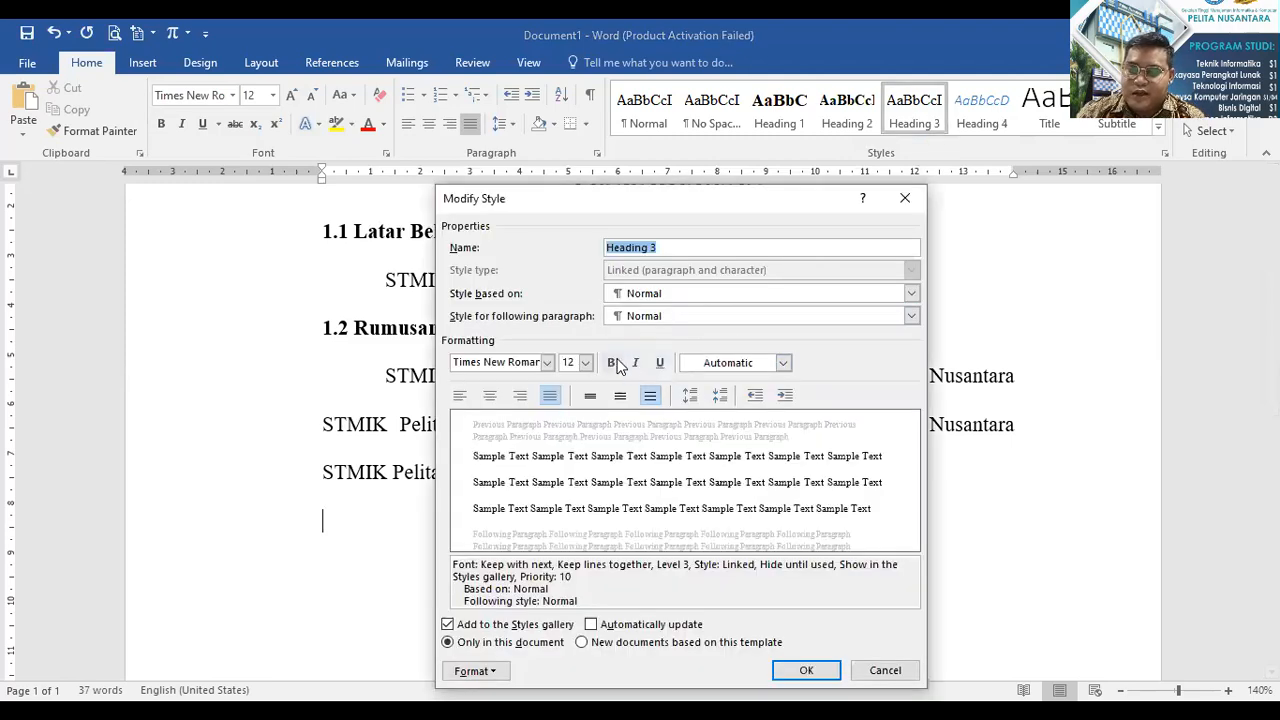
click(611, 362)
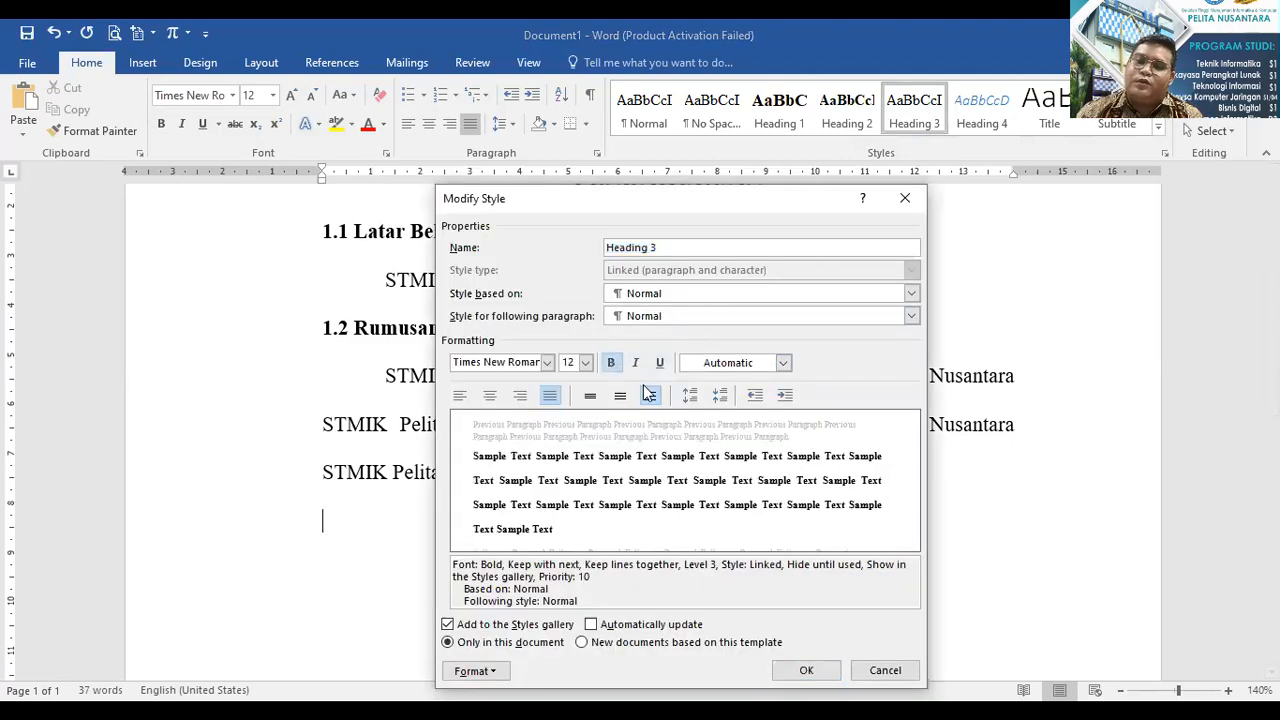
click(806, 672)
Add the Heading 3 subheading "1.2.1 Rumusan Masalah" followed by a first-line-indented Normal paragraph reading "STMIK Pelita Nusantara".
text(1.2.1 RUmu)
key(BackSpace)
key(BackSpace)
key(BackSpace)
key(BackSpace)
text(R)
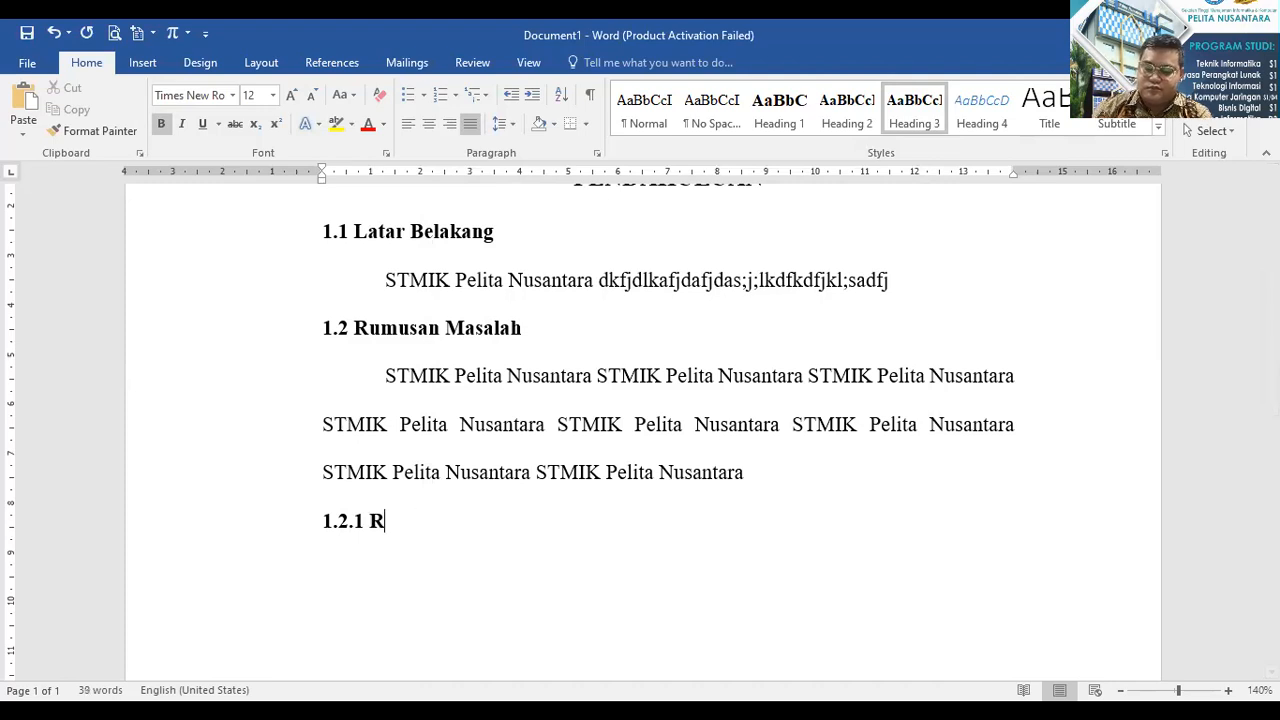
text(umusak)
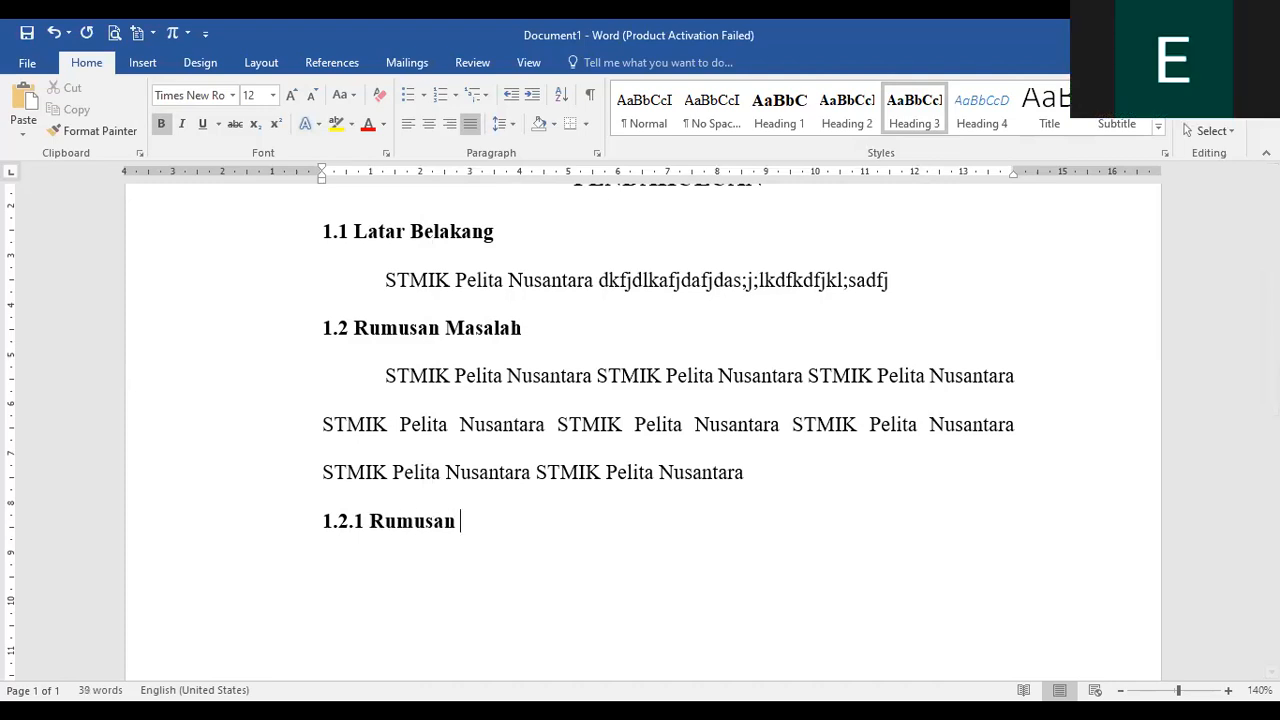
text( Masl)
key(BackSpace)
text(aa)
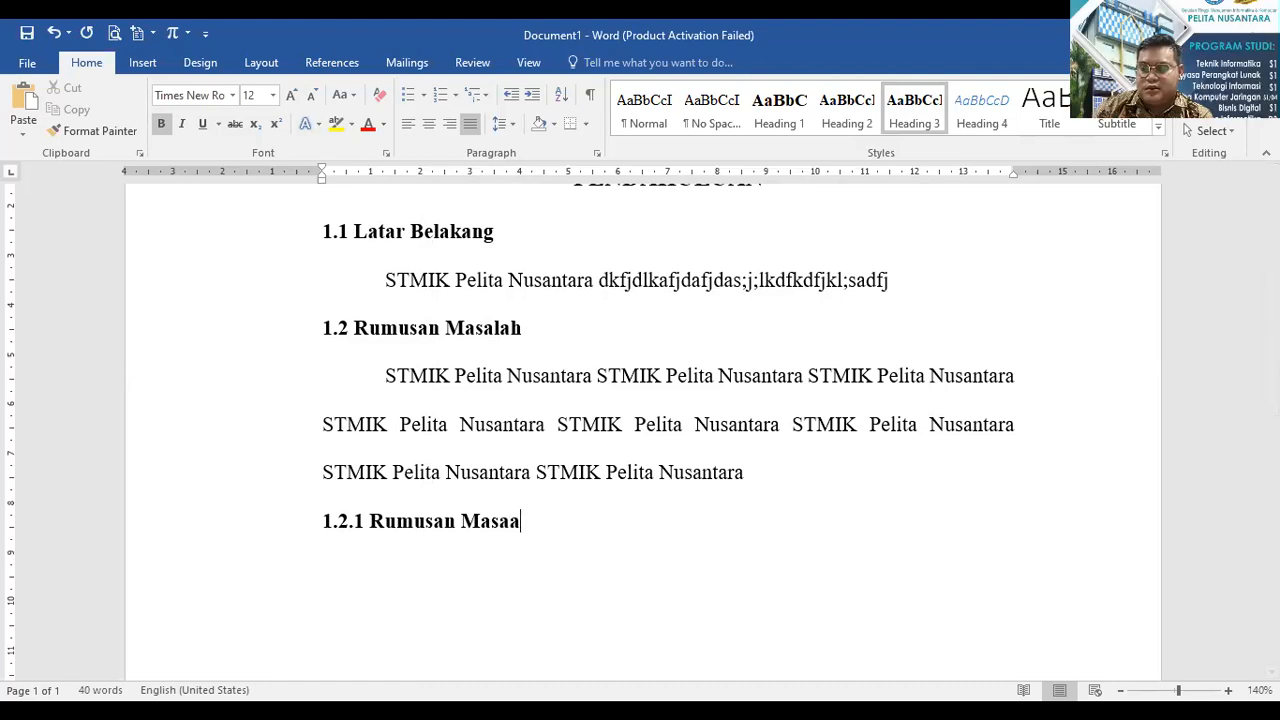
key(BackSpace)
text(lah)
key(Return)
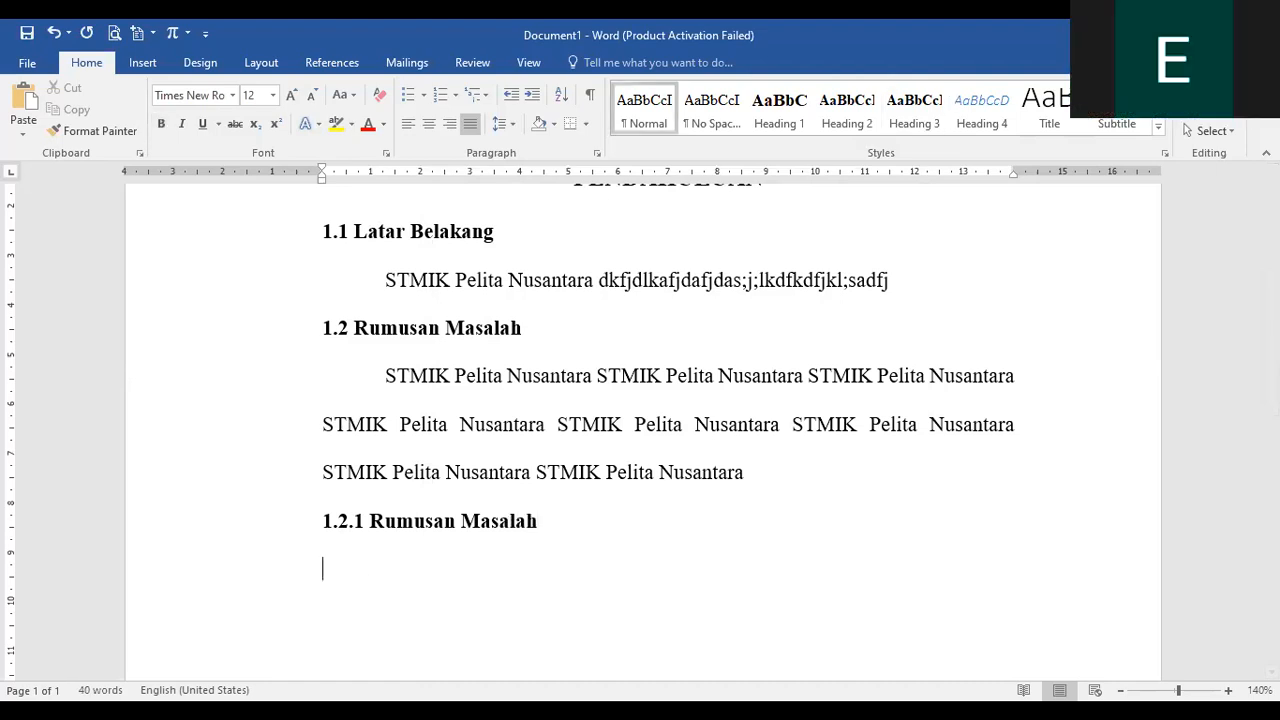
text(STMIK Pelita Nusantara)
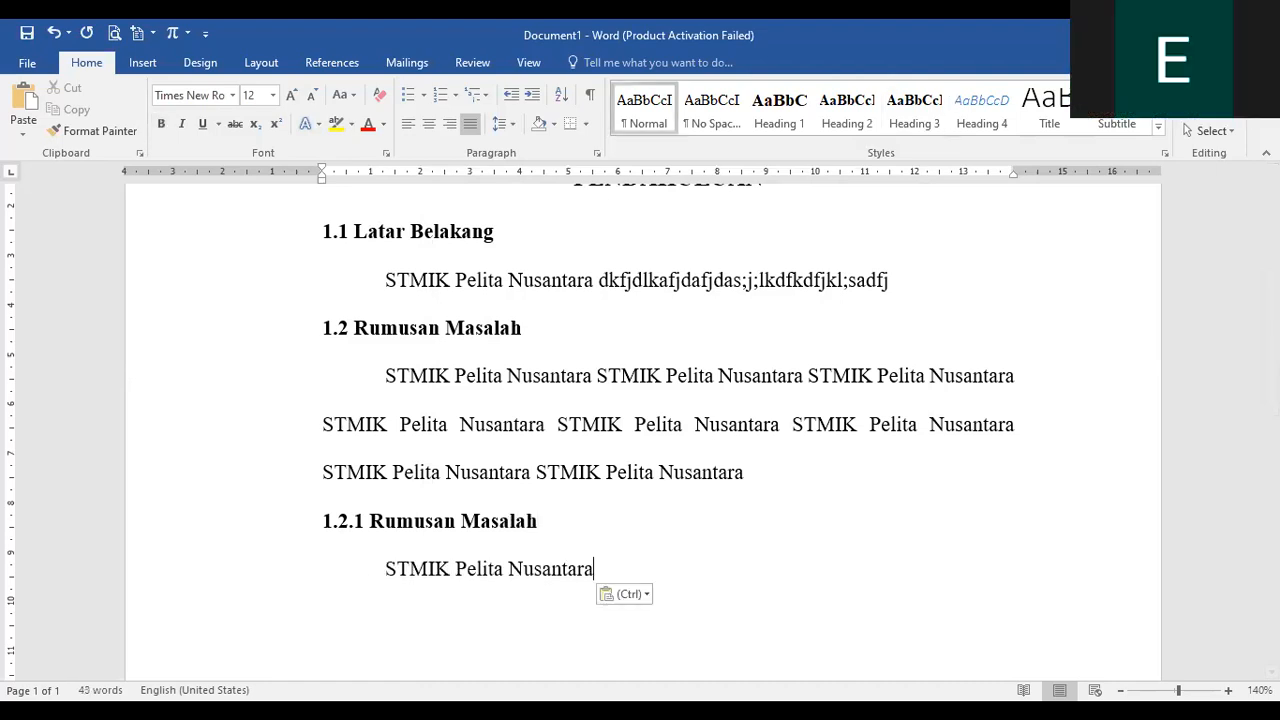
Extend the paragraph under 1.2.1 Rumusan Masalah by pasting "STMIK Pelita Nusantara" until it appears seven times.
key(ctrl+v)
key(ctrl+v)
key(ctrl+v)
key(ctrl+v)
key(ctrl+v)
key(ctrl+v)
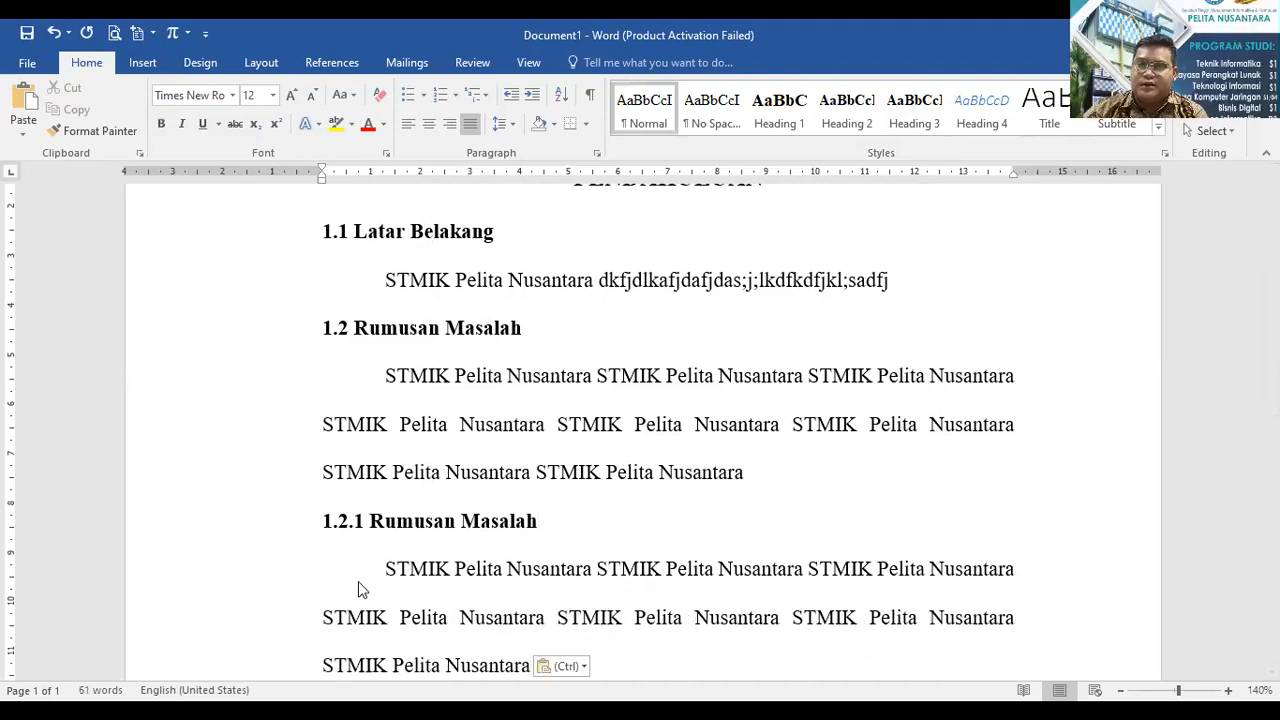
scroll(660, 525, down, 2)
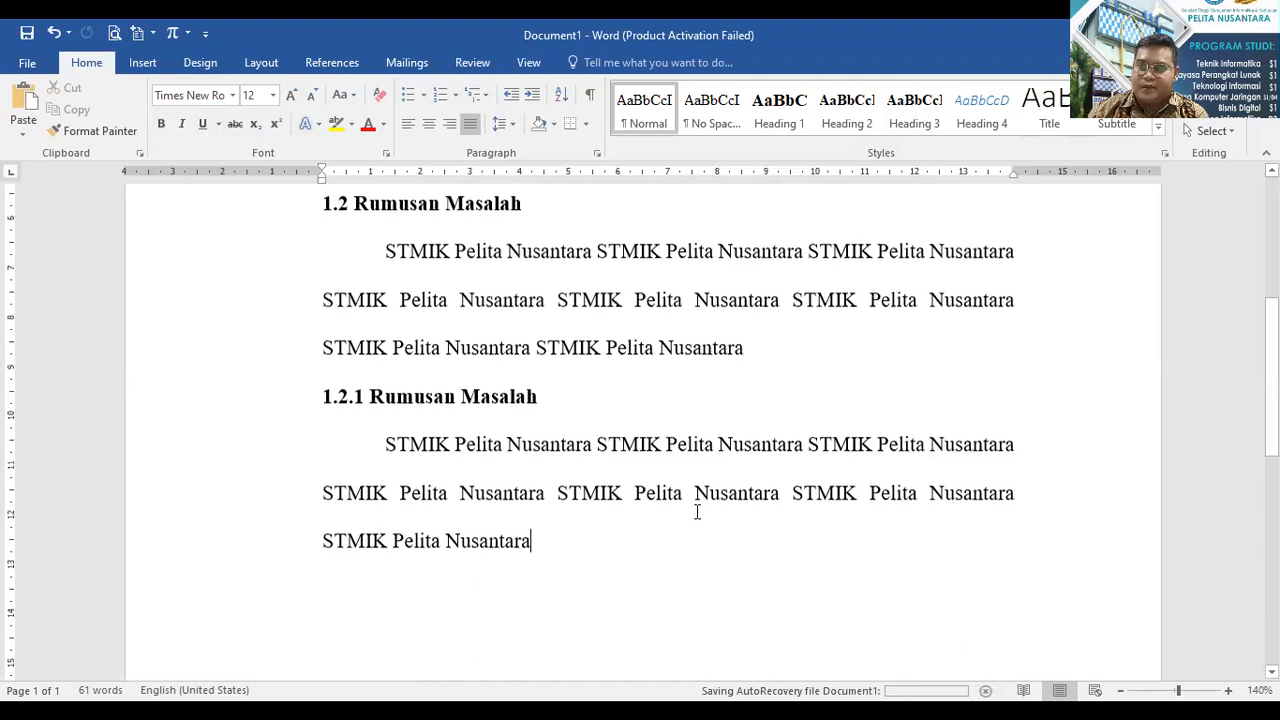
Add the Heading 3 subheading "1.2.2 Batasan Masalah" below that paragraph and start a new line after it.
key(Return)
scroll(697, 512, down, 1)
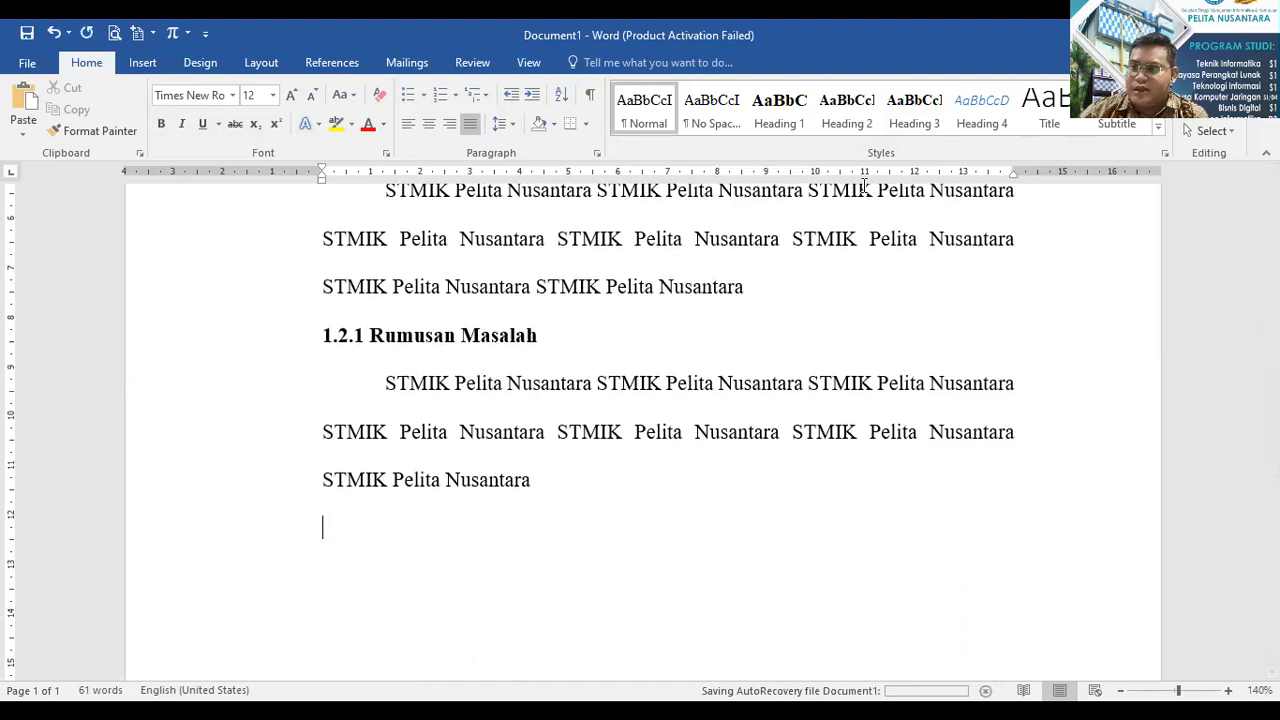
text(1)
click(913, 126)
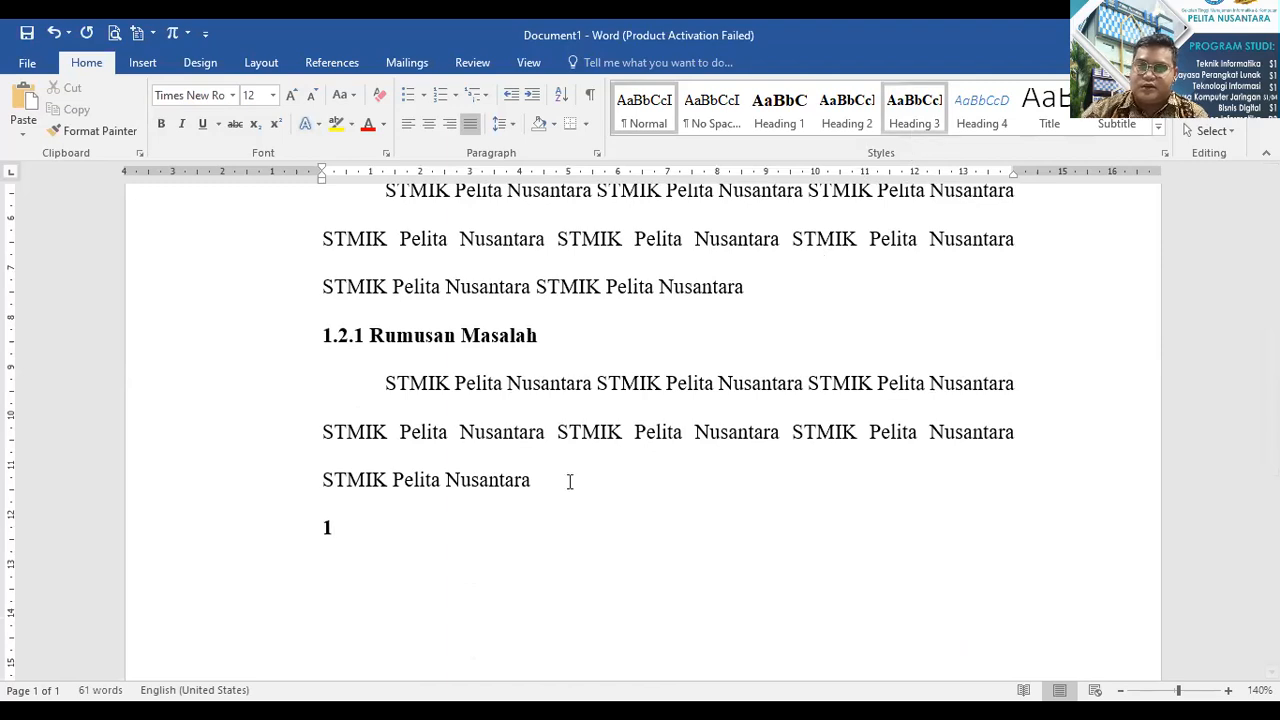
text(.2)
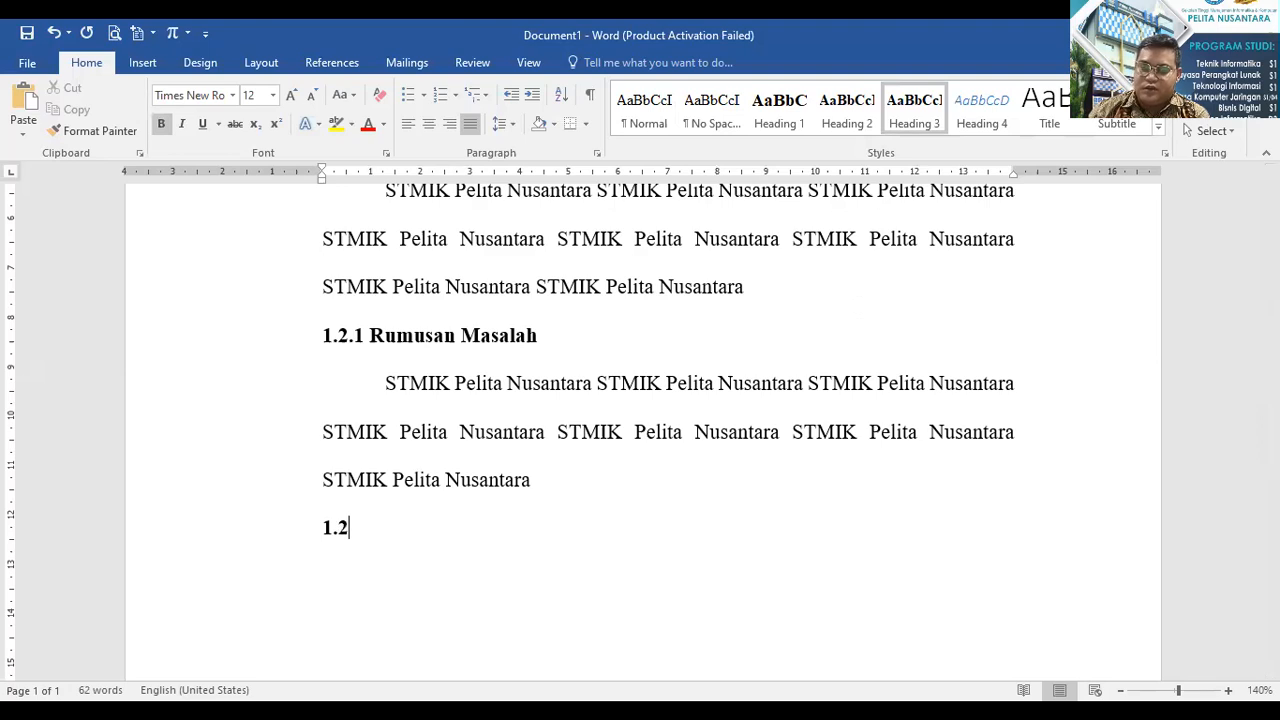
text(.2 B)
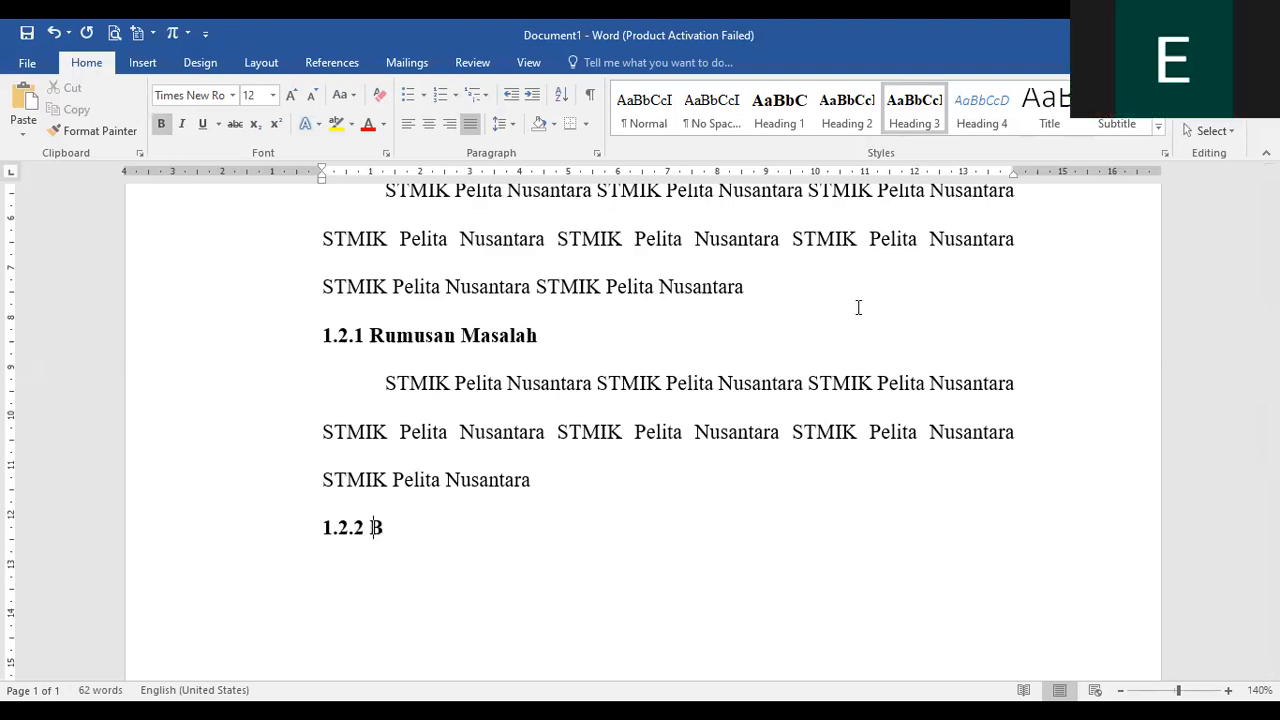
text(atasan Mala)
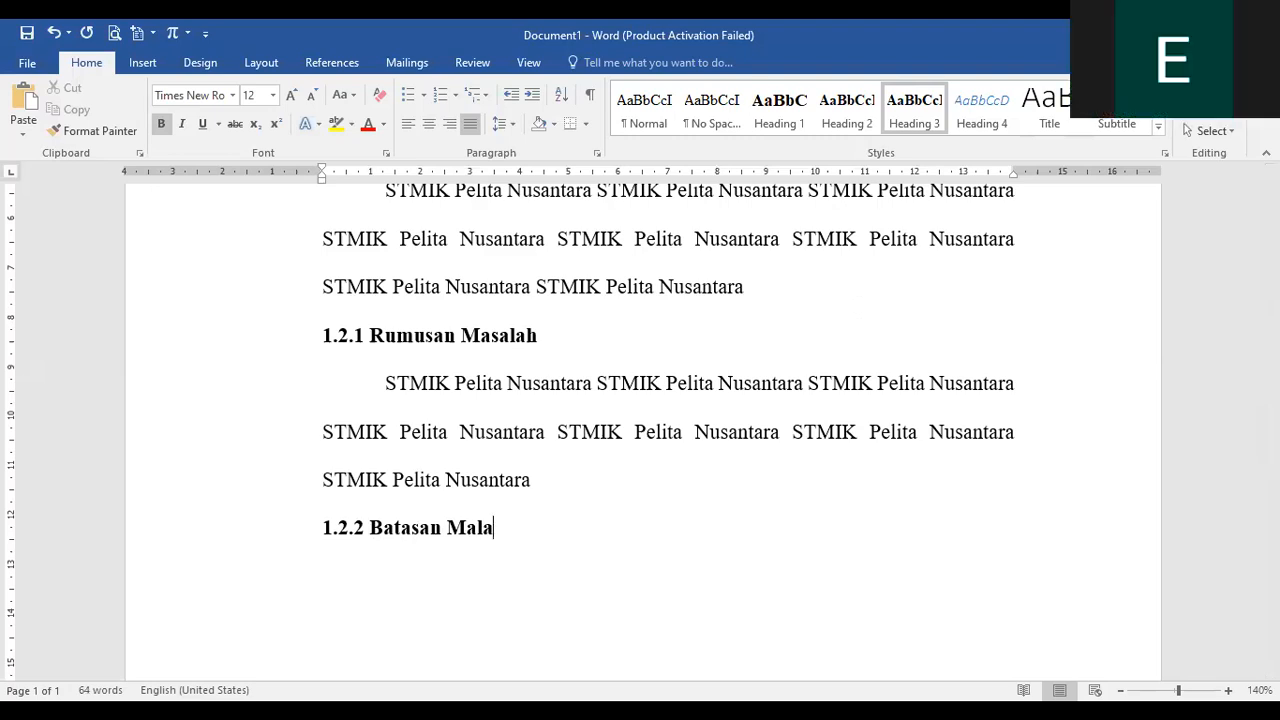
text(sahsalah)
key(Return)
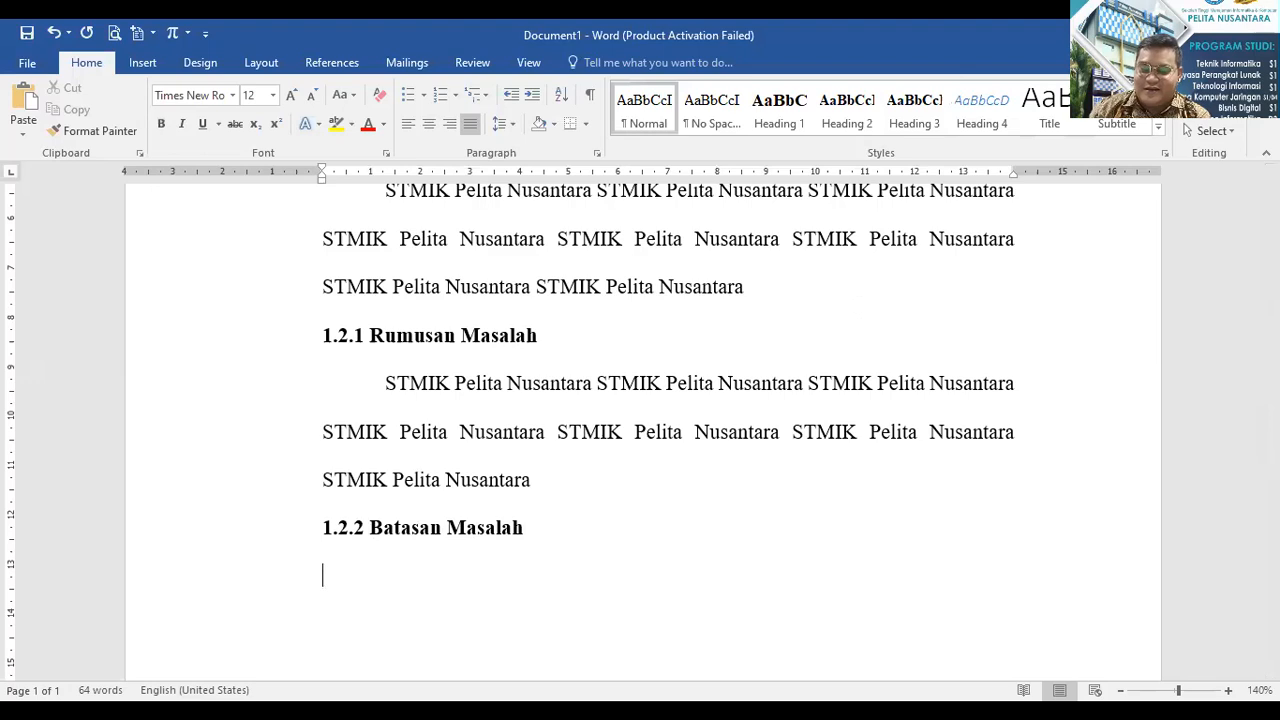
Add a Normal paragraph under 1.2.2 with "STMIK Pelita Nusantara" four times and indent its first line.
text(STMIK Pelita Nusantara)
key(ctrl+v)
key(ctrl+v)
text(STMIK Pelita Nusantara)
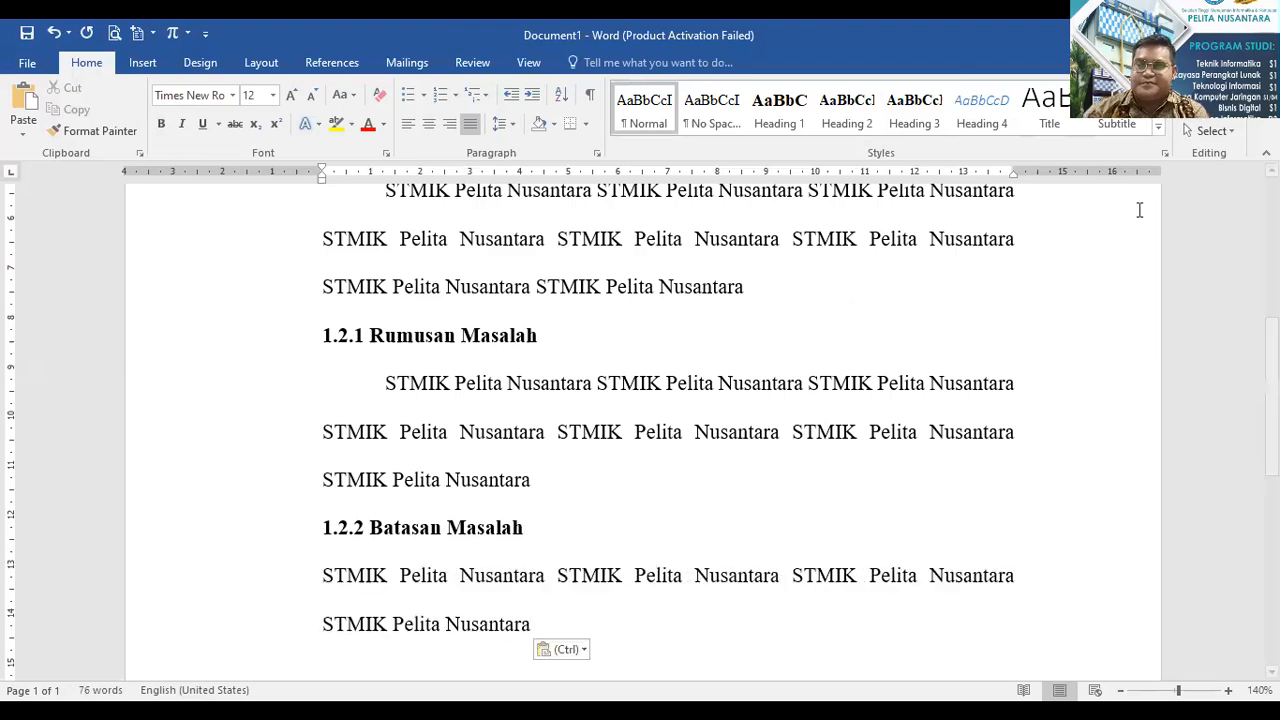
click(317, 576)
key(Tab)
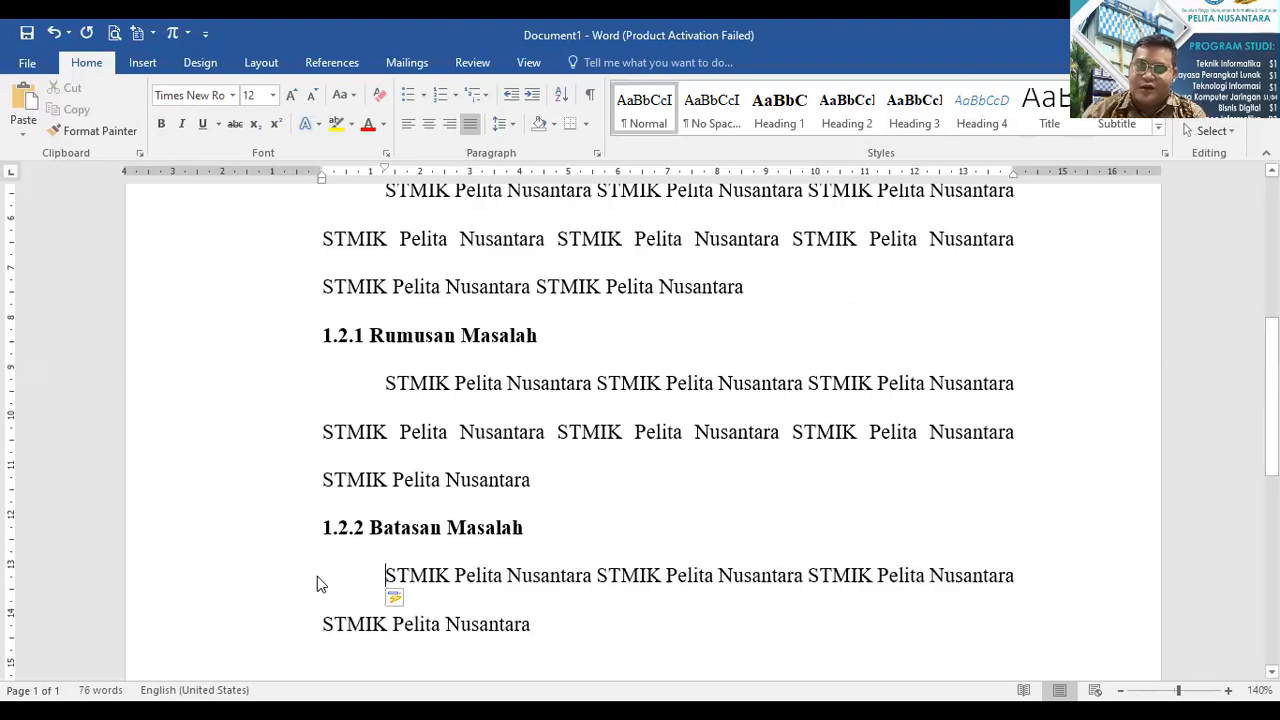
Extend the paragraph under 1.2.2 Batasan Masalah with three more copies of "STMIK Pelita Nusantara".
scroll(500, 593, down, 1)
click(535, 560)
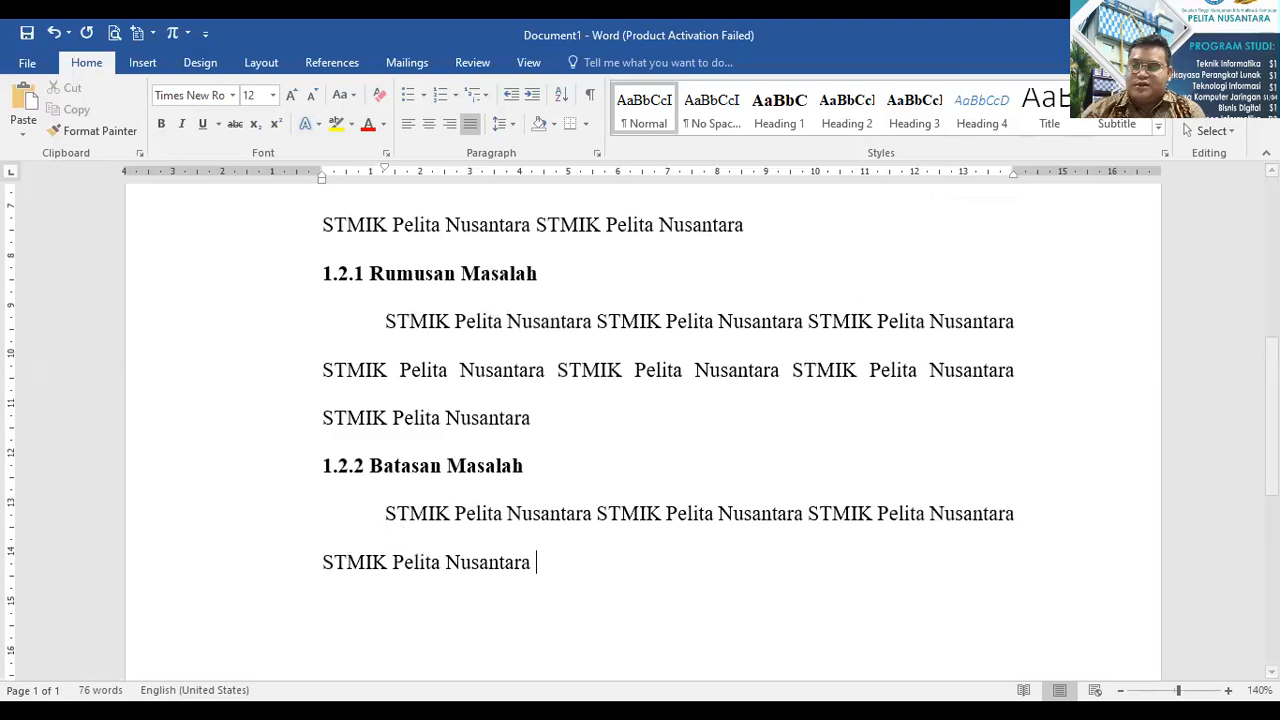
key(ctrl+v)
key(ctrl+v)
text(STMIK Pelita Nusantara)
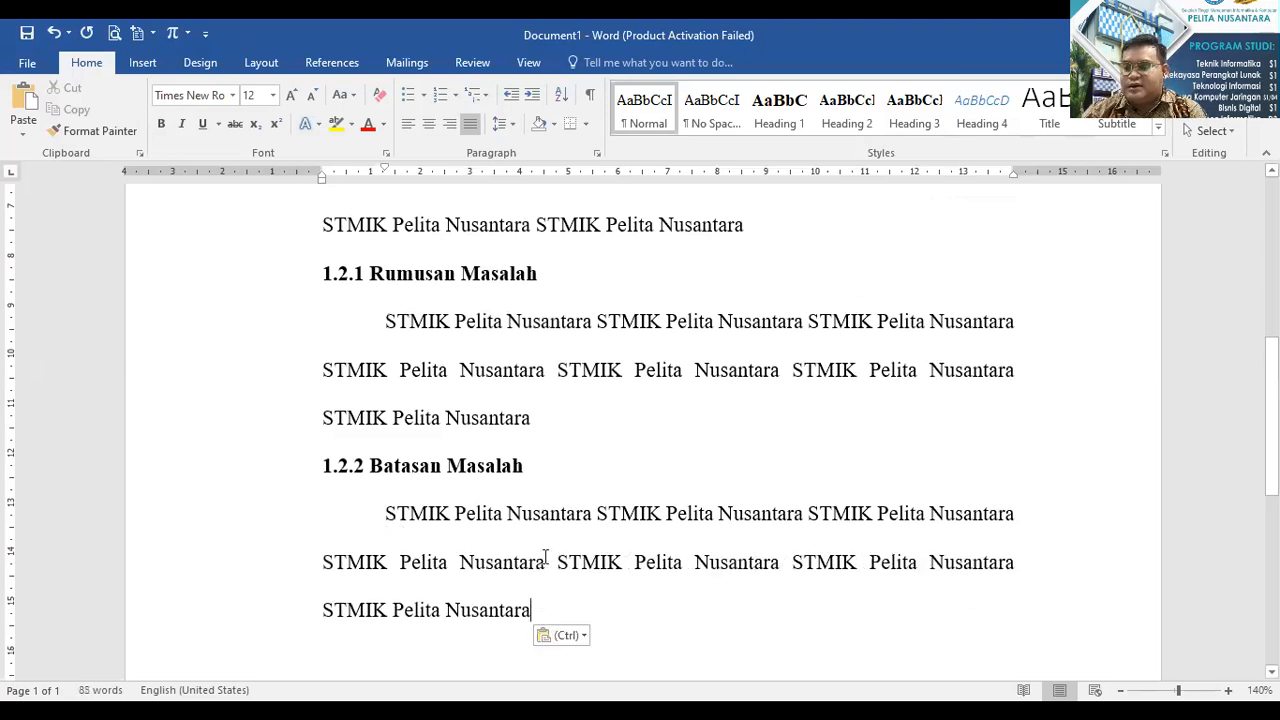
Add the unindented line "1.3 Tujuan Penelitian" below the 1.2.2 paragraph.
scroll(545, 580, down, 1)
click(550, 546)
scroll(651, 546, down, 3)
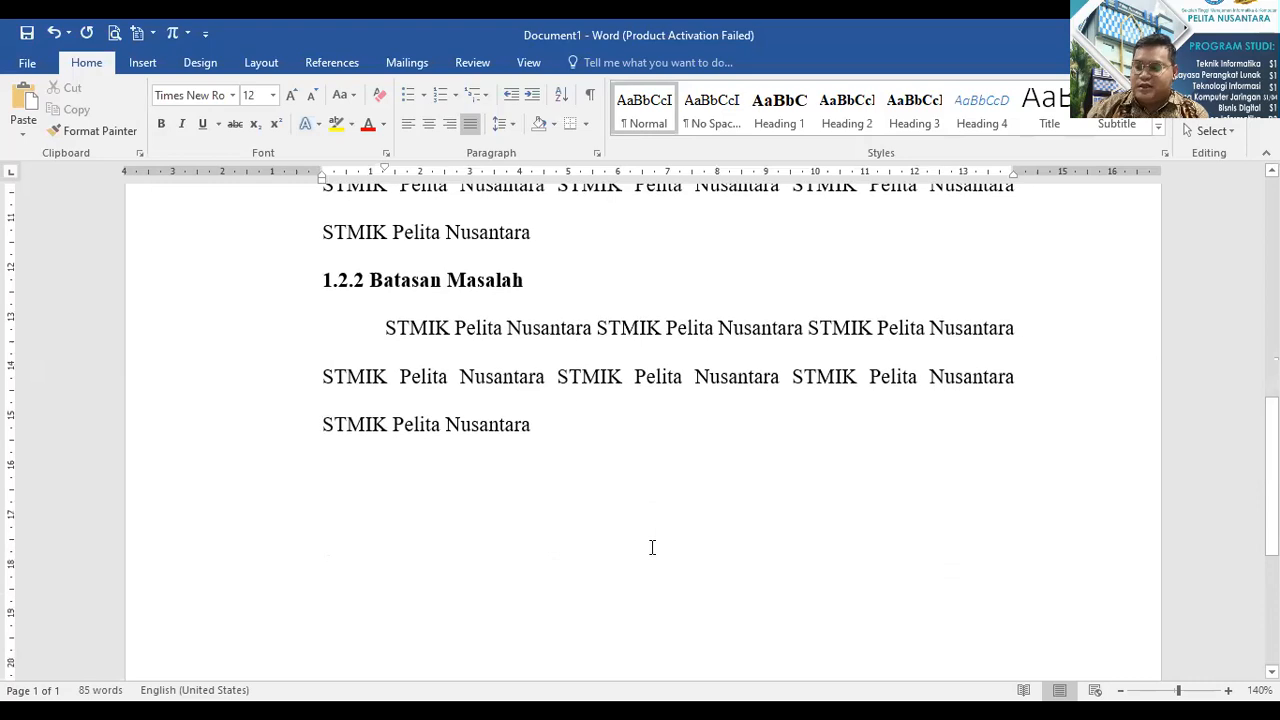
key(Return)
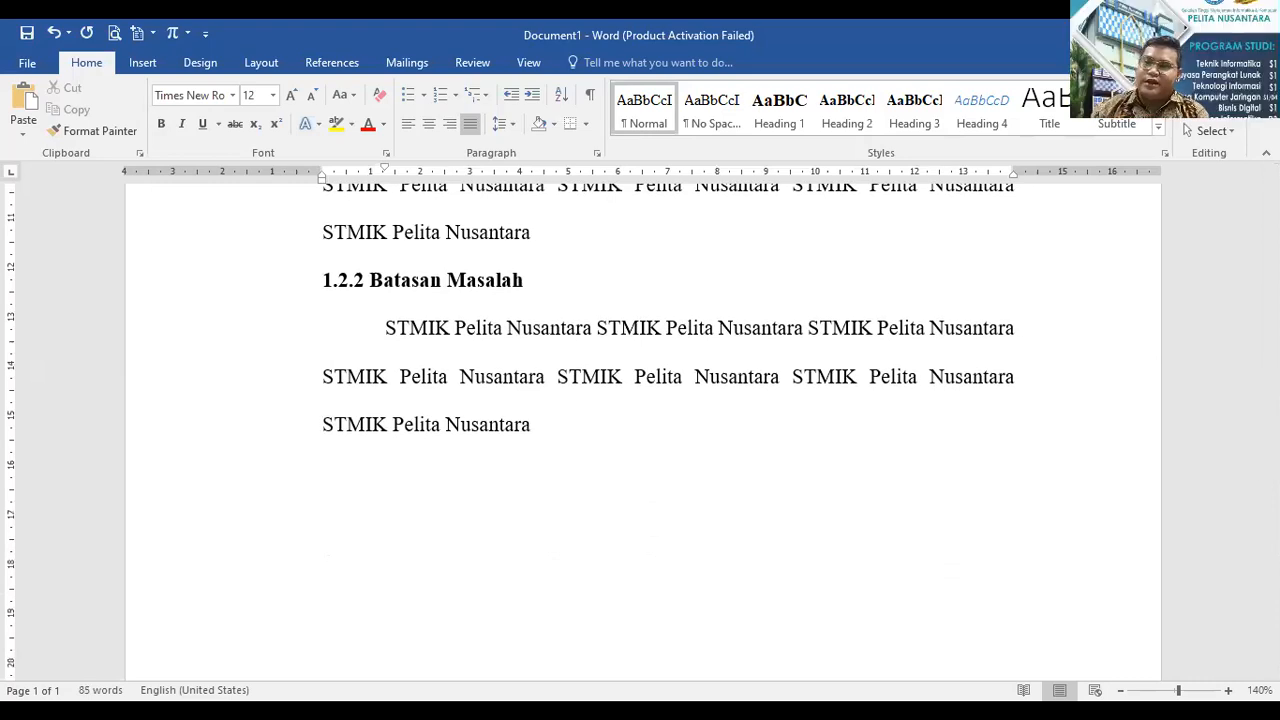
key(BackSpace)
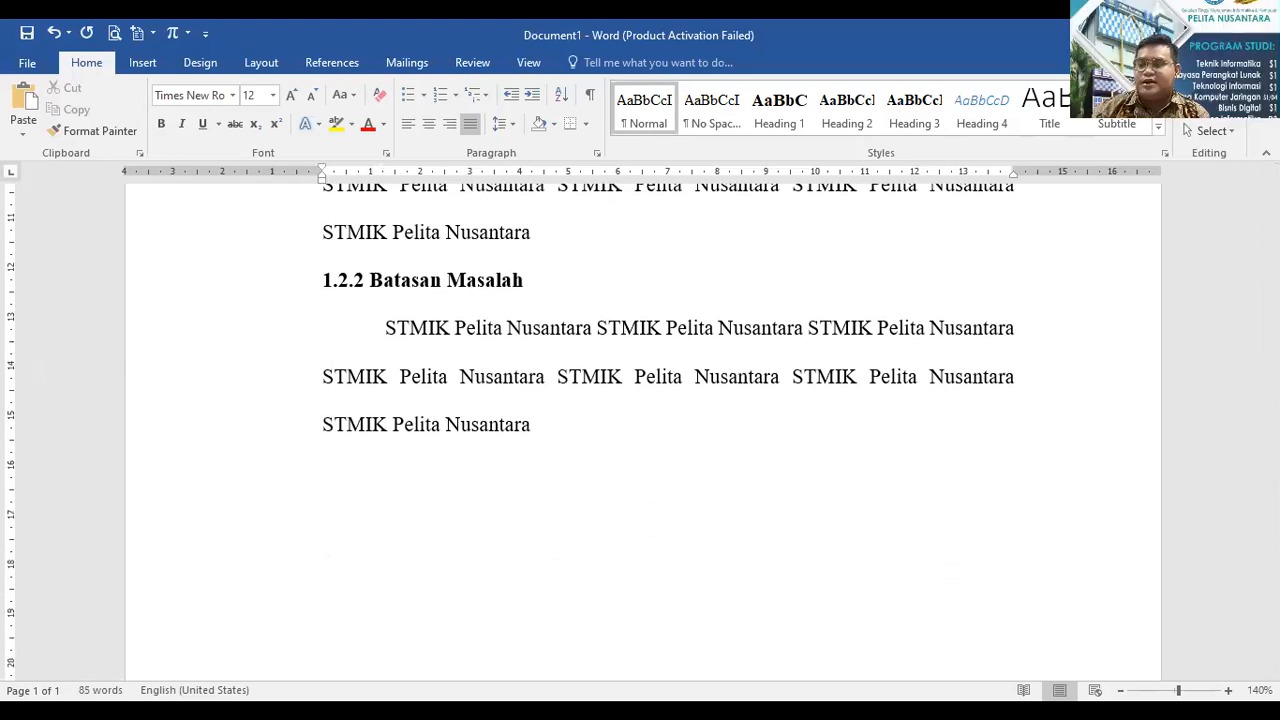
text(1.3 )
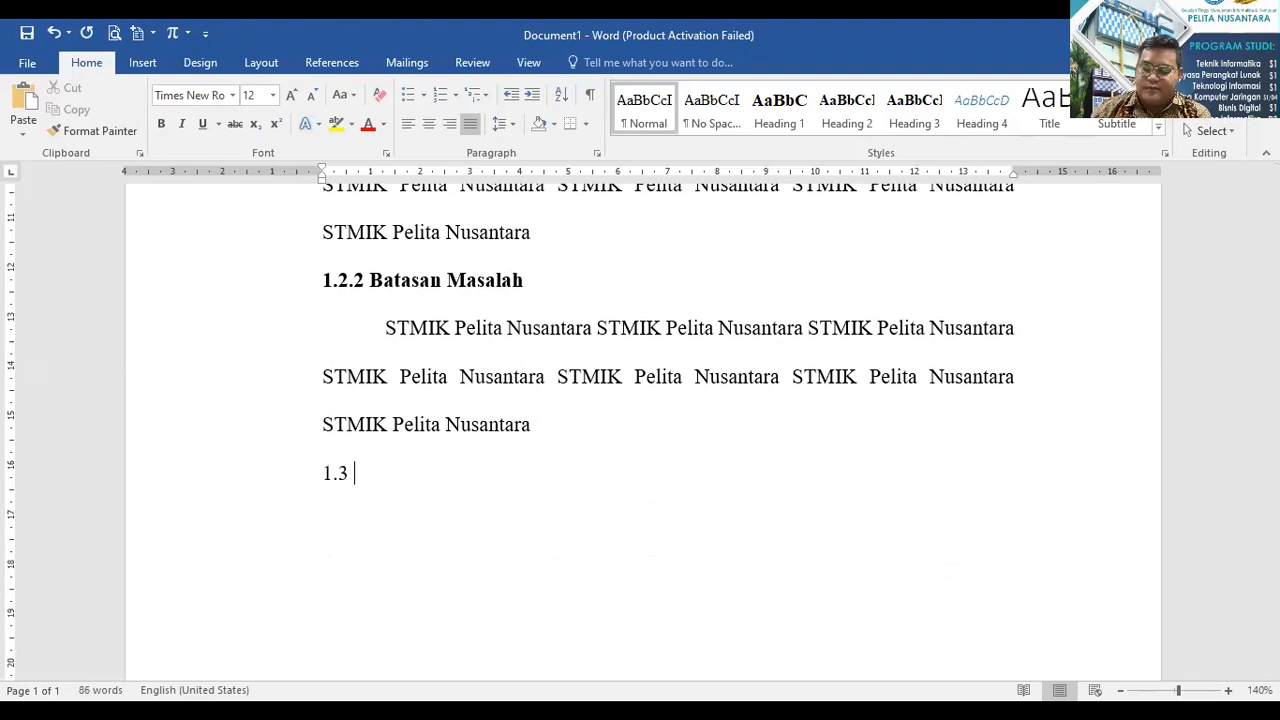
text(T)
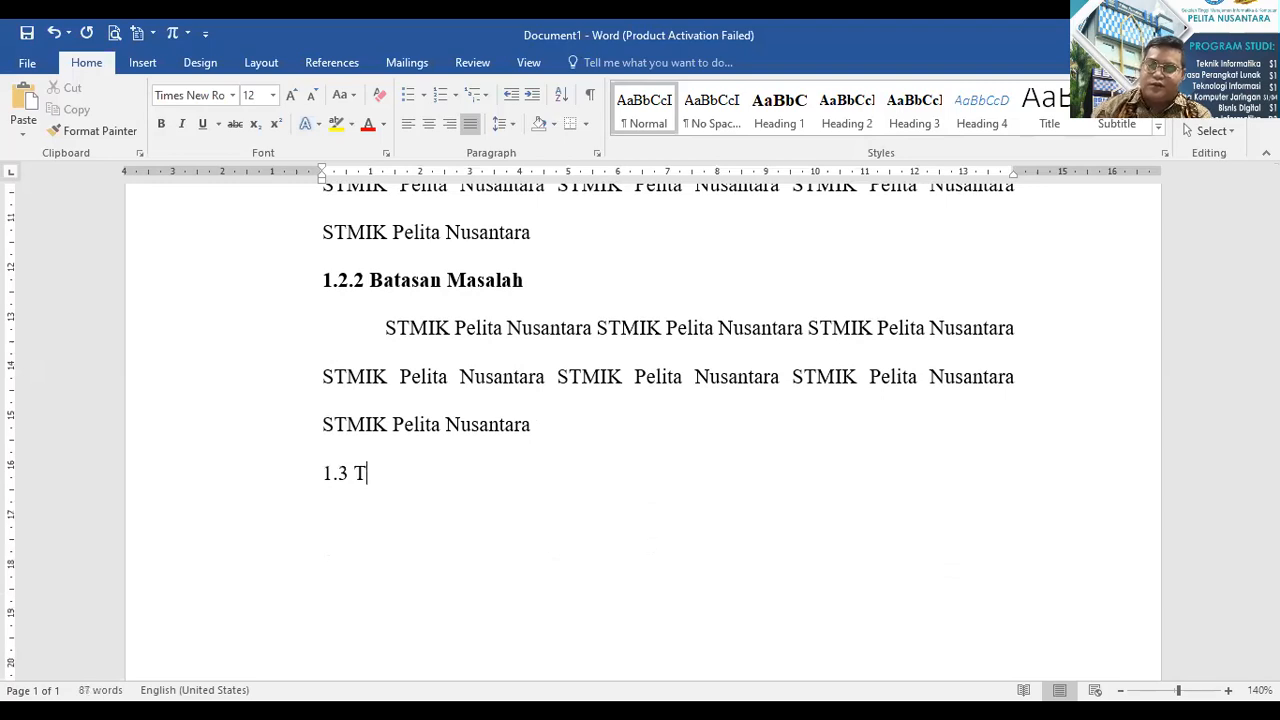
text(ujuan Penelitian)
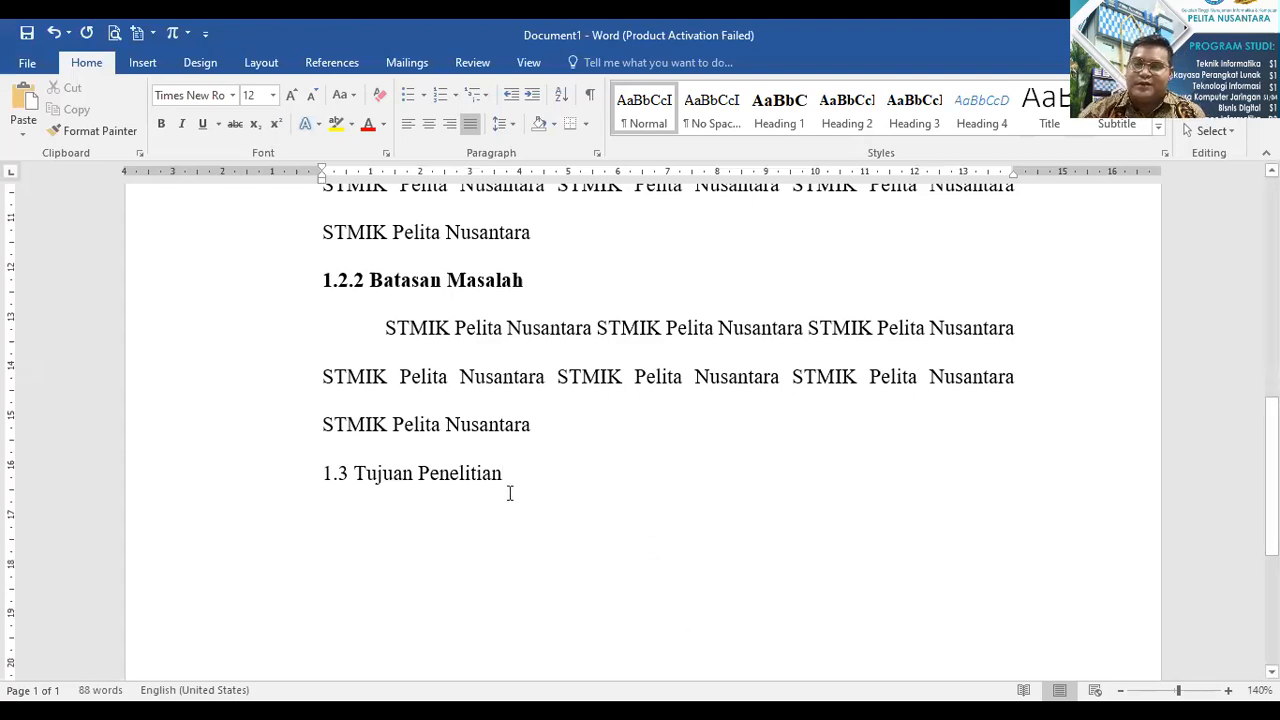
Apply the Heading 2 style to the "1.3 Tujuan Penelitian" line.
click(304, 511)
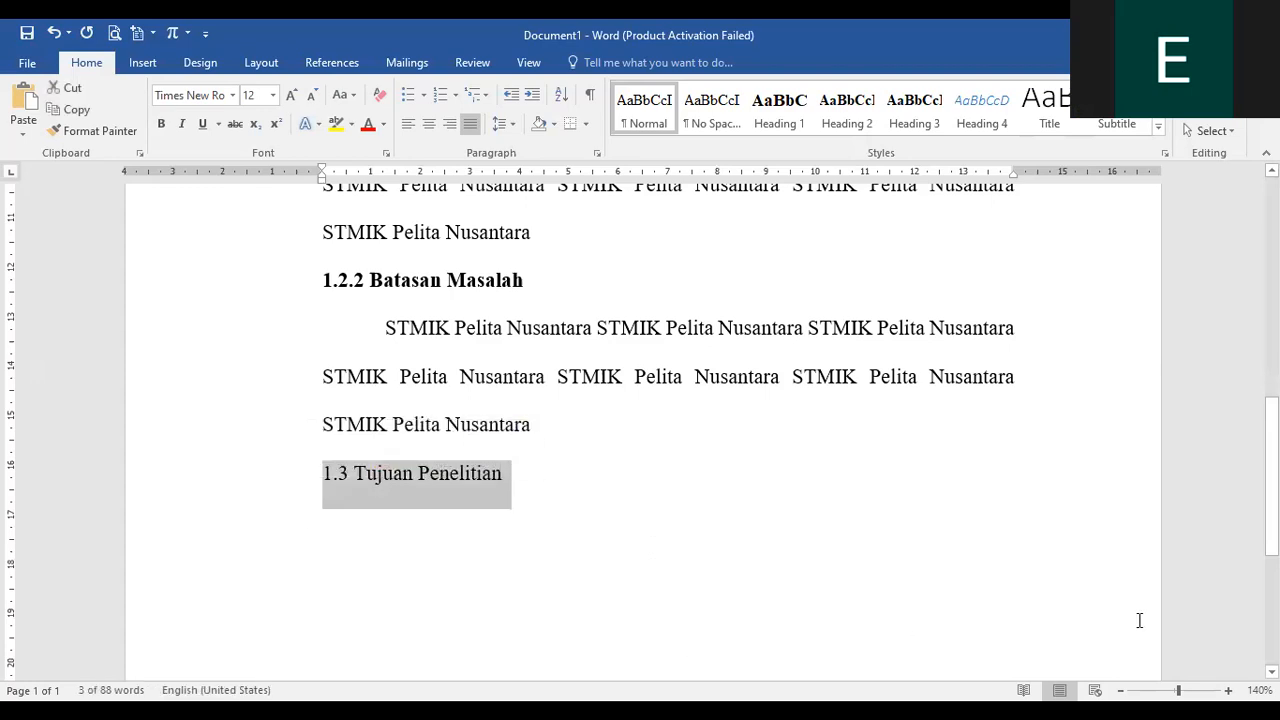
click(862, 118)
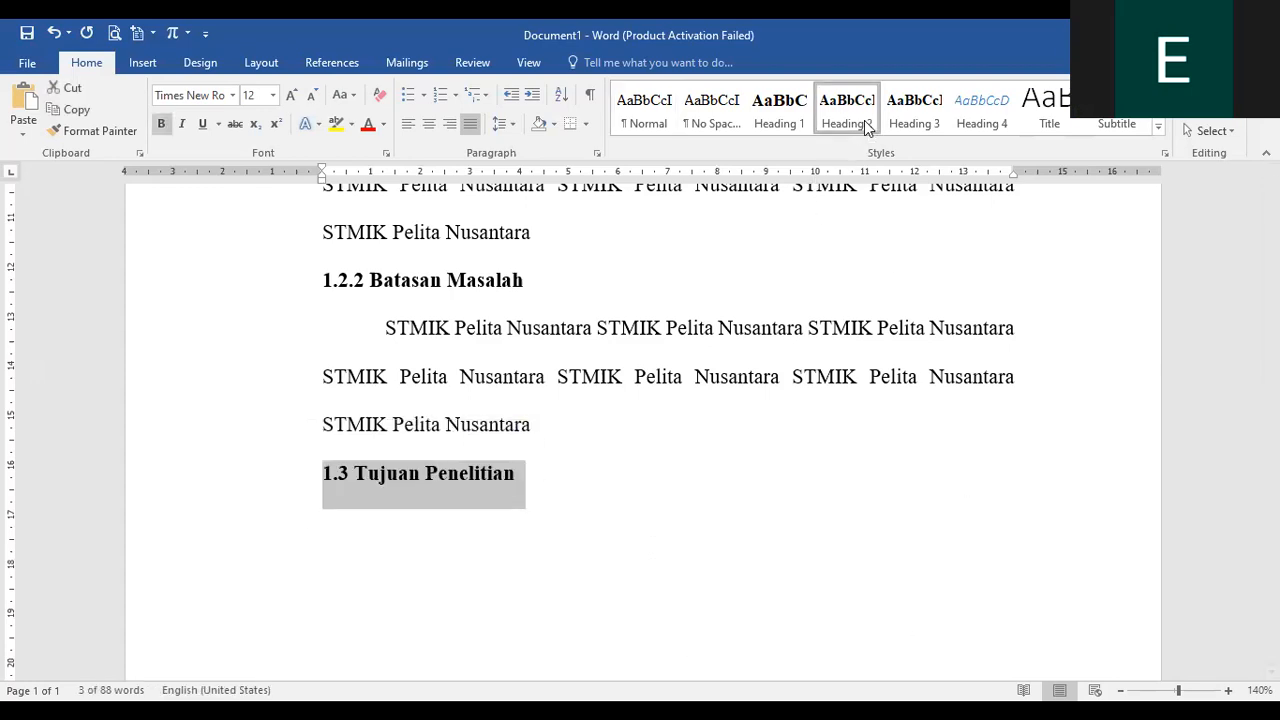
click(684, 483)
Add a first-line-indented Normal paragraph under 1.3 Tujuan Penelitian with "STMIK Pelita Nusantara" repeated six times.
scroll(681, 479, up, 2)
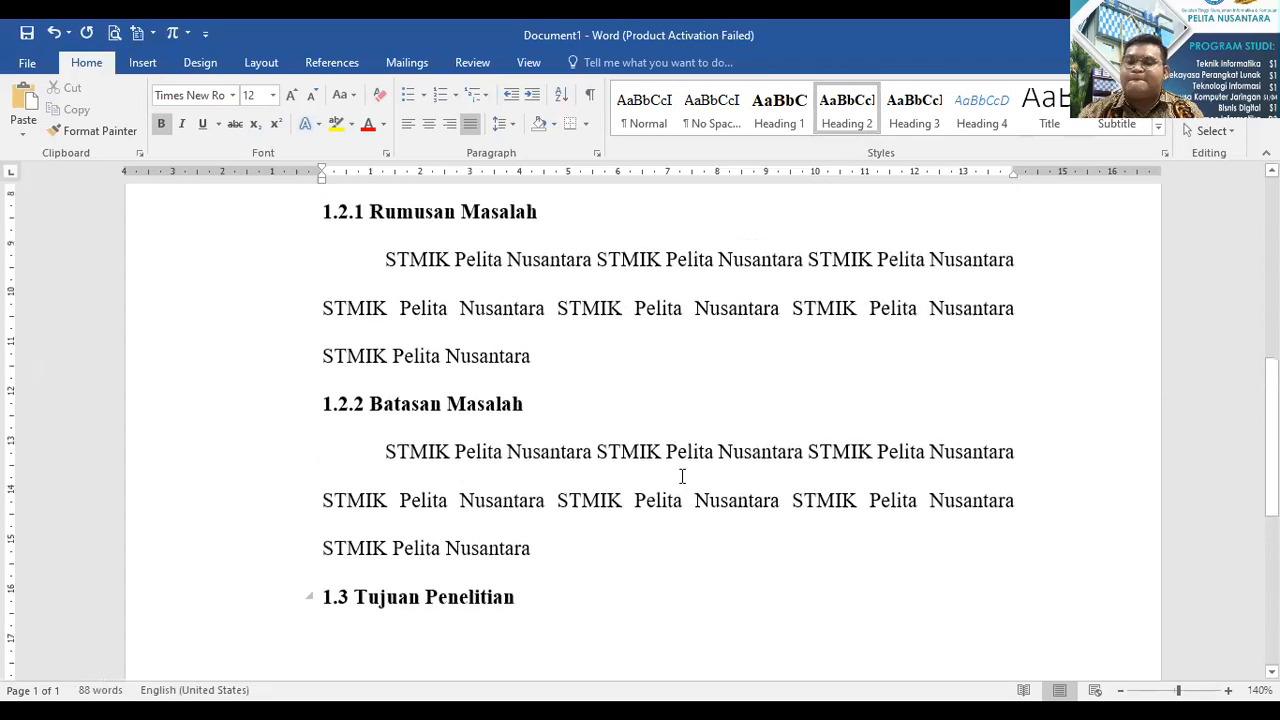
scroll(706, 554, down, 1)
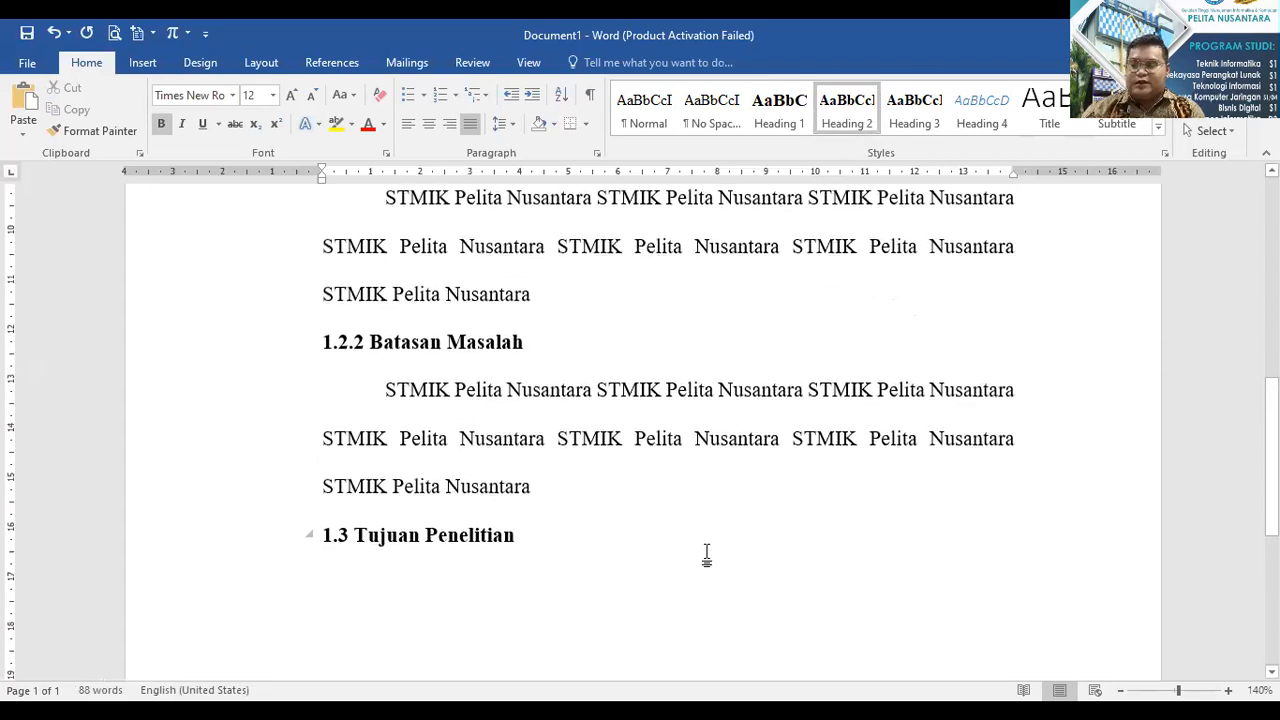
key(Return)
key(Tab)
key(ctrl+v)
key(ctrl+v)
key(ctrl+v)
key(ctrl+v)
key(ctrl+v)
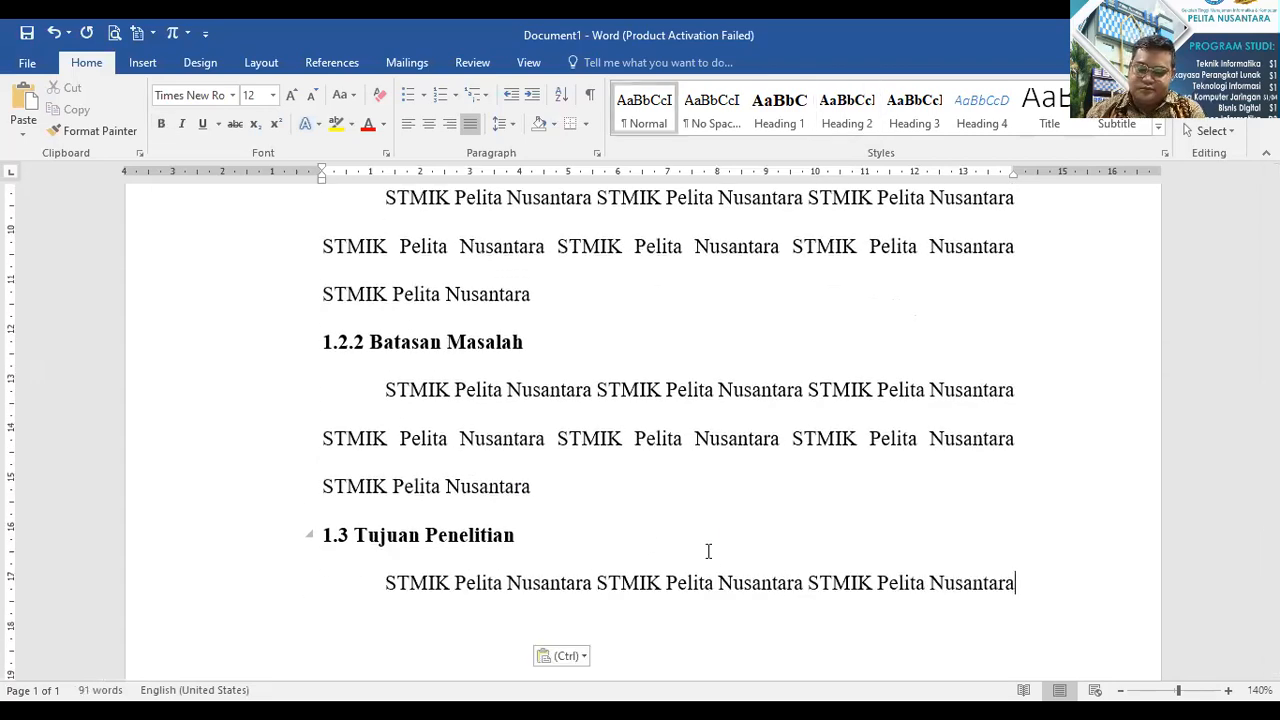
text(STMIK Pelita Nusantara)
Add the Heading 2 subheading "1.4 Manfaat Penelitian" on a new line below the 1.3 paragraph.
scroll(714, 549, down, 2)
key(Return)
text(1,)
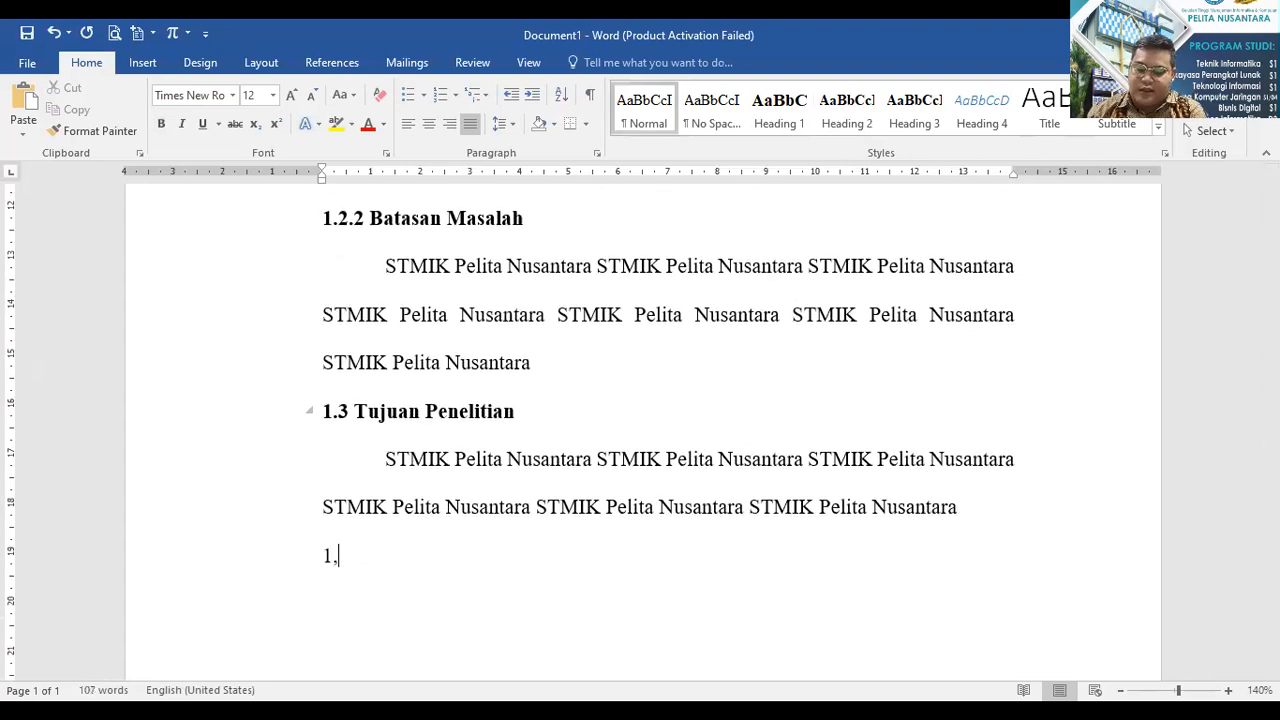
key(BackSpace)
key(BackSpace)
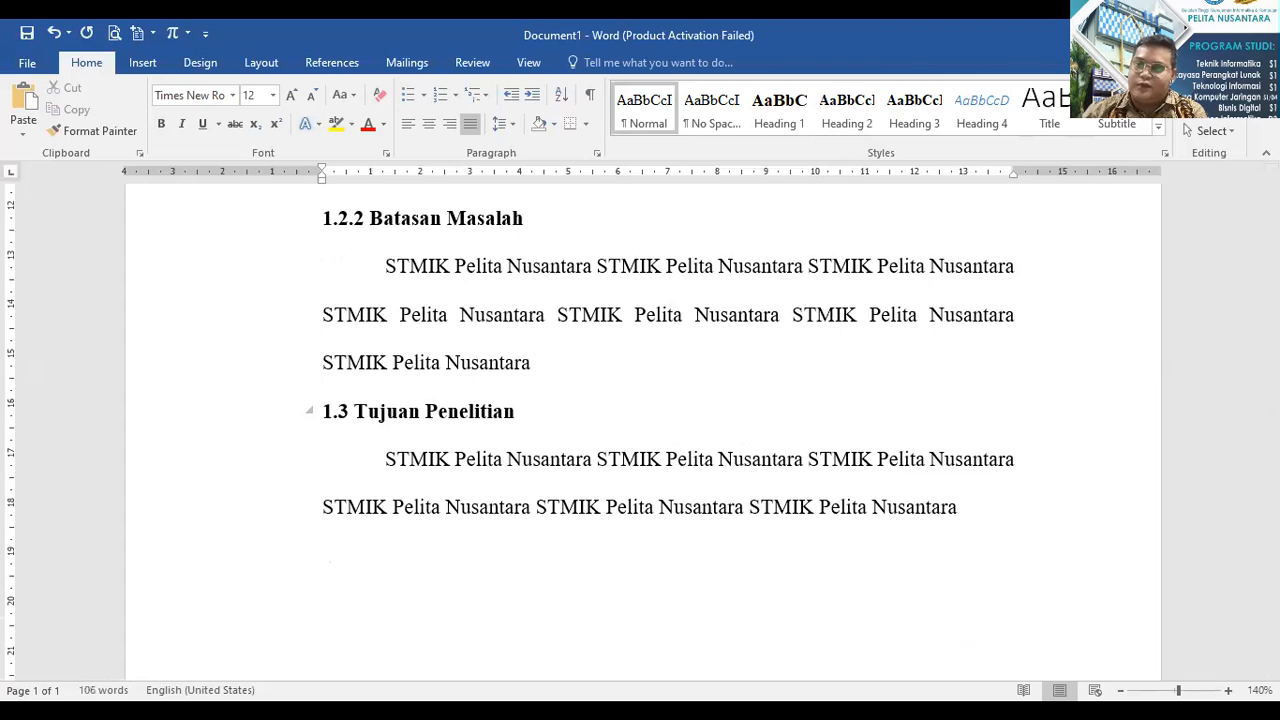
click(848, 115)
text(1)
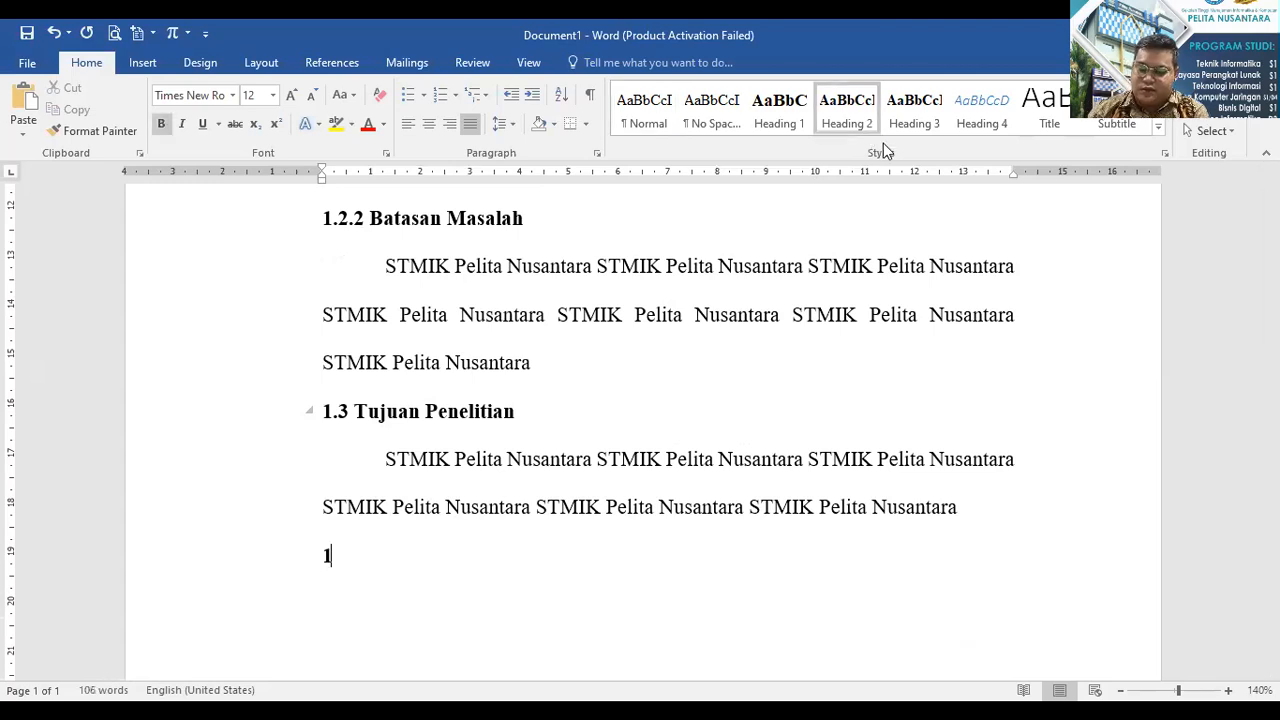
text(.4 Ma)
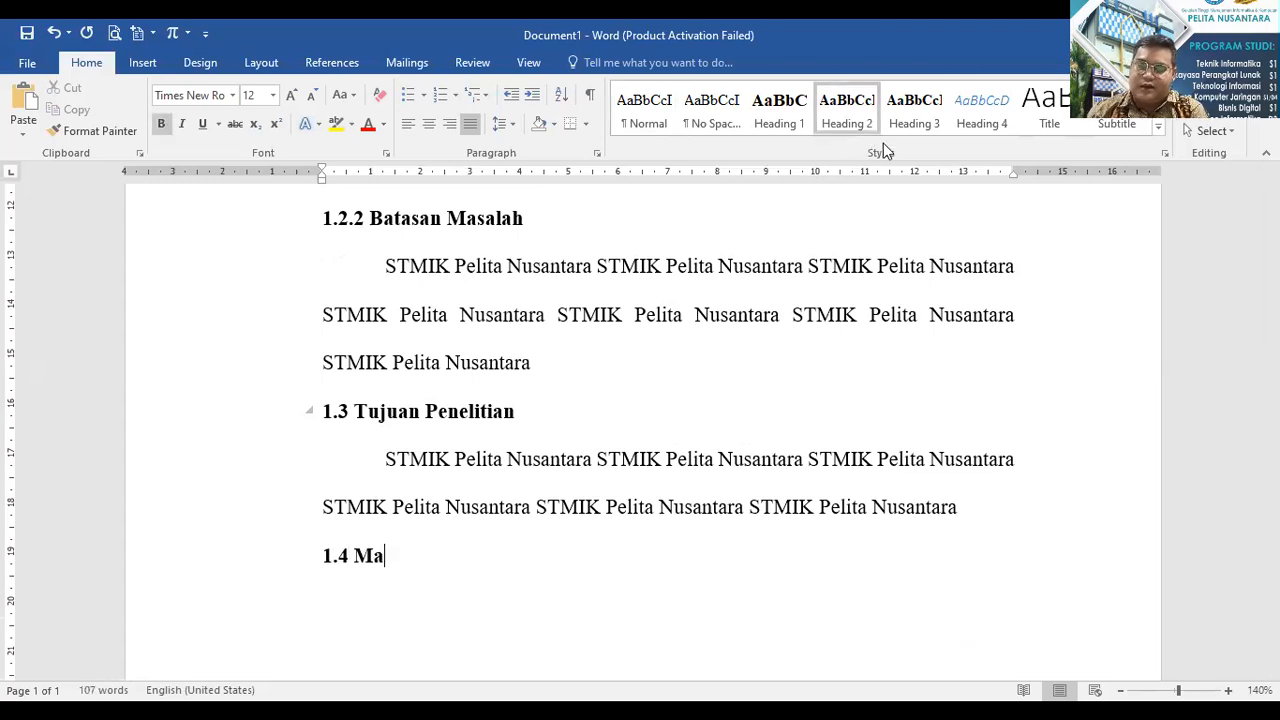
text(nfaat Penelitian)
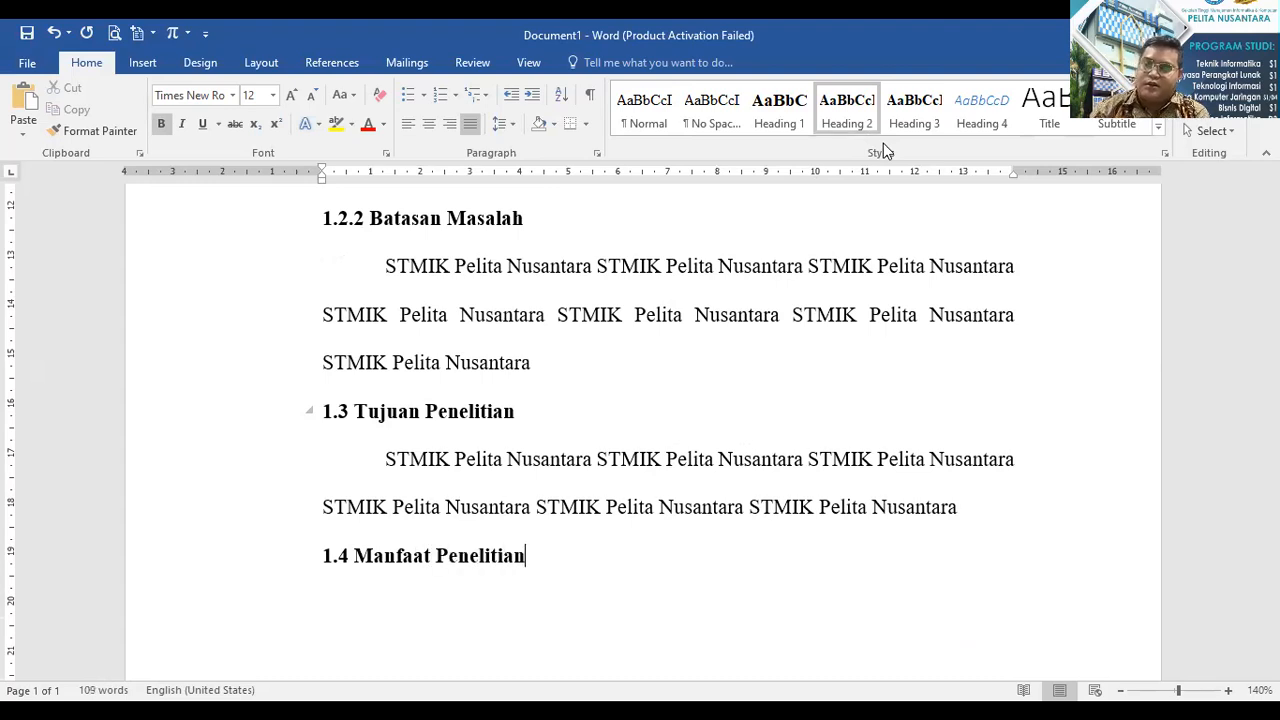
Add a Normal paragraph under 1.4 Manfaat Penelitian with "STMIK Pelita Nusantara" repeated five times and indent its first line.
key(Return)
text(STMIK Pelita Nusantara)
text(STMIK Pelita Nusantara)
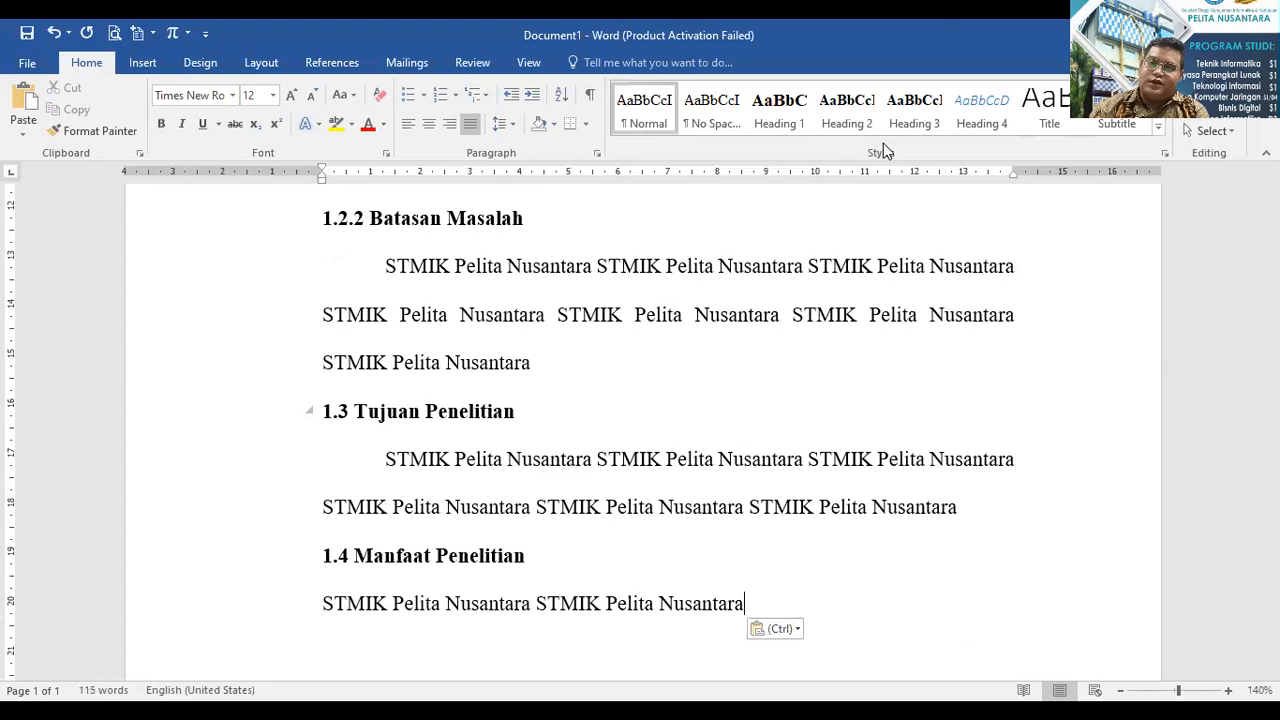
key(ctrl+v)
key(ctrl+v)
key(ctrl+v)
key(ctrl+v)
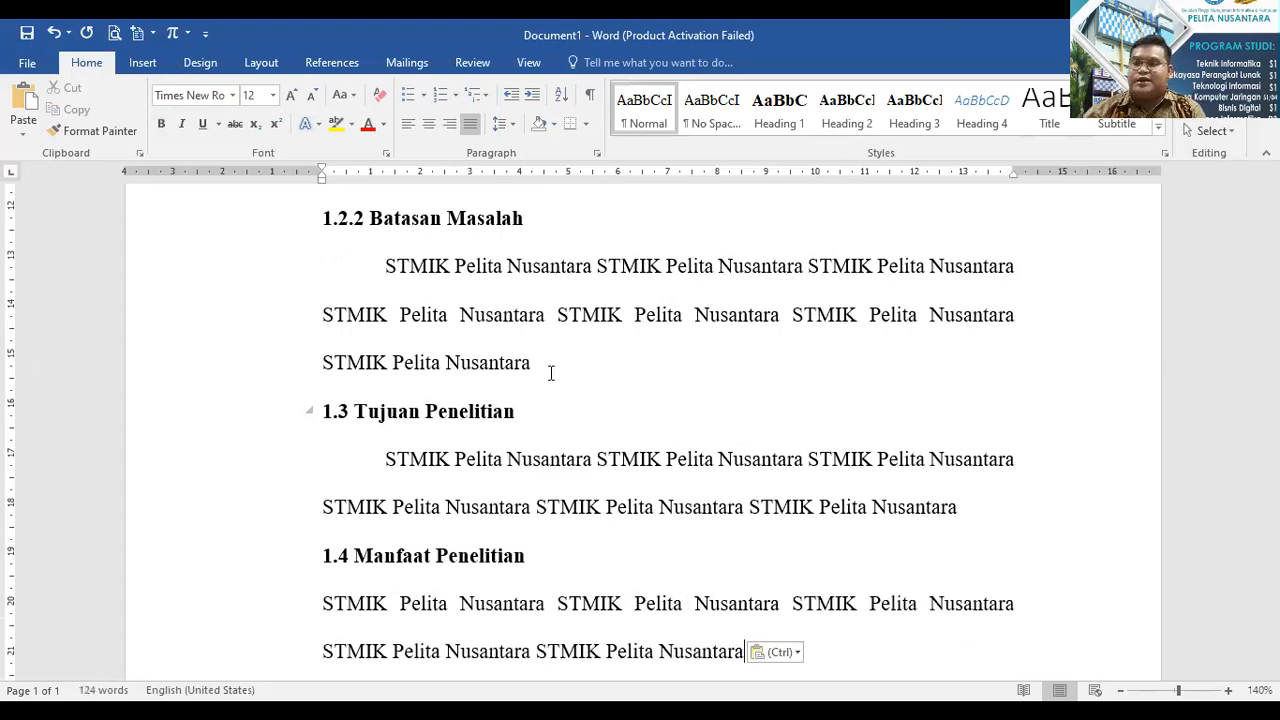
click(325, 604)
key(Tab)
Insert a page break at the end of the 1.4 Manfaat Penelitian paragraph.
scroll(900, 583, down, 3)
click(777, 377)
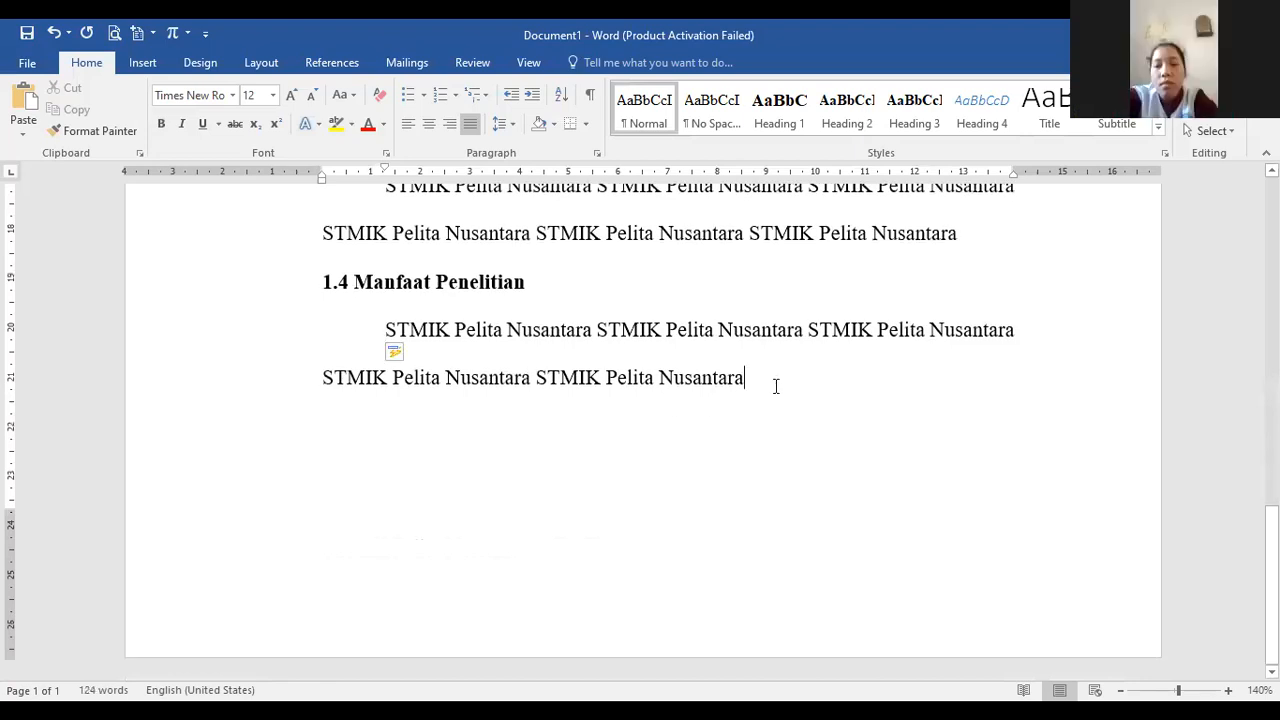
key(ctrl+Return)
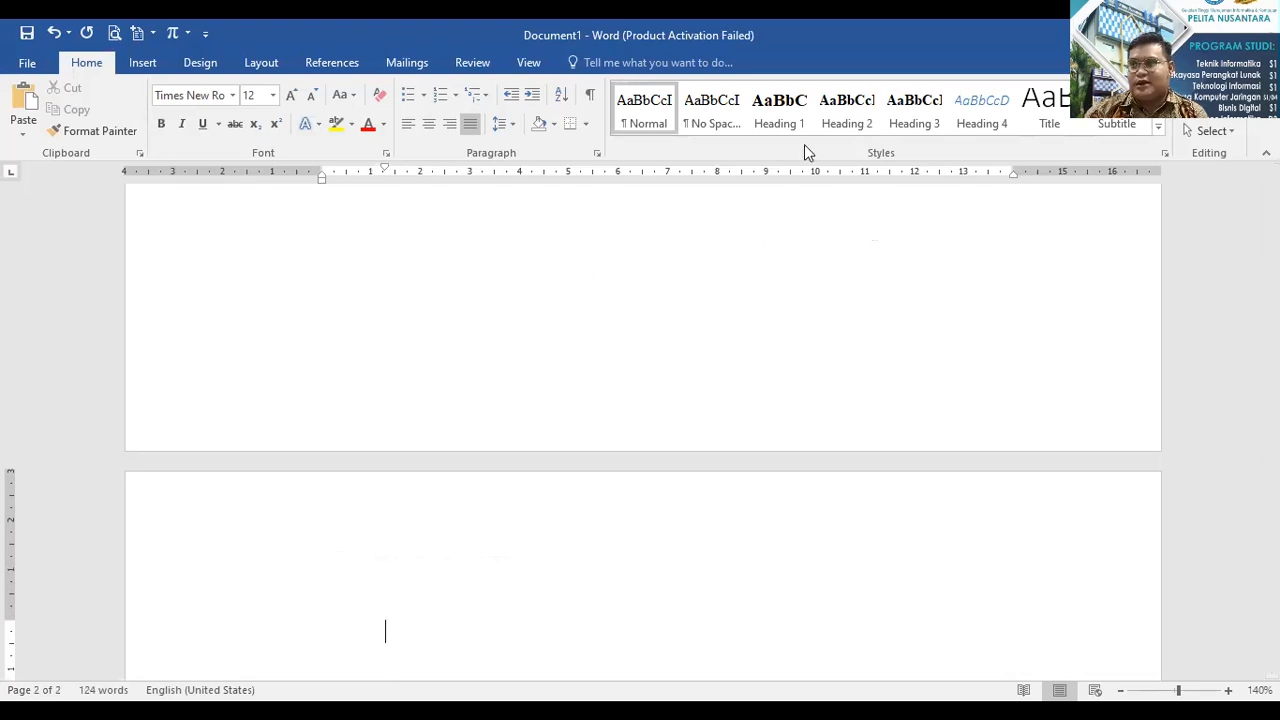
Add the Heading 1 chapter title "BAB II LANDASAN TEORI" on the new page.
click(768, 116)
text(bab)
key(BackSpace)
key(BackSpace)
key(BackSpace)
text(BAB II)
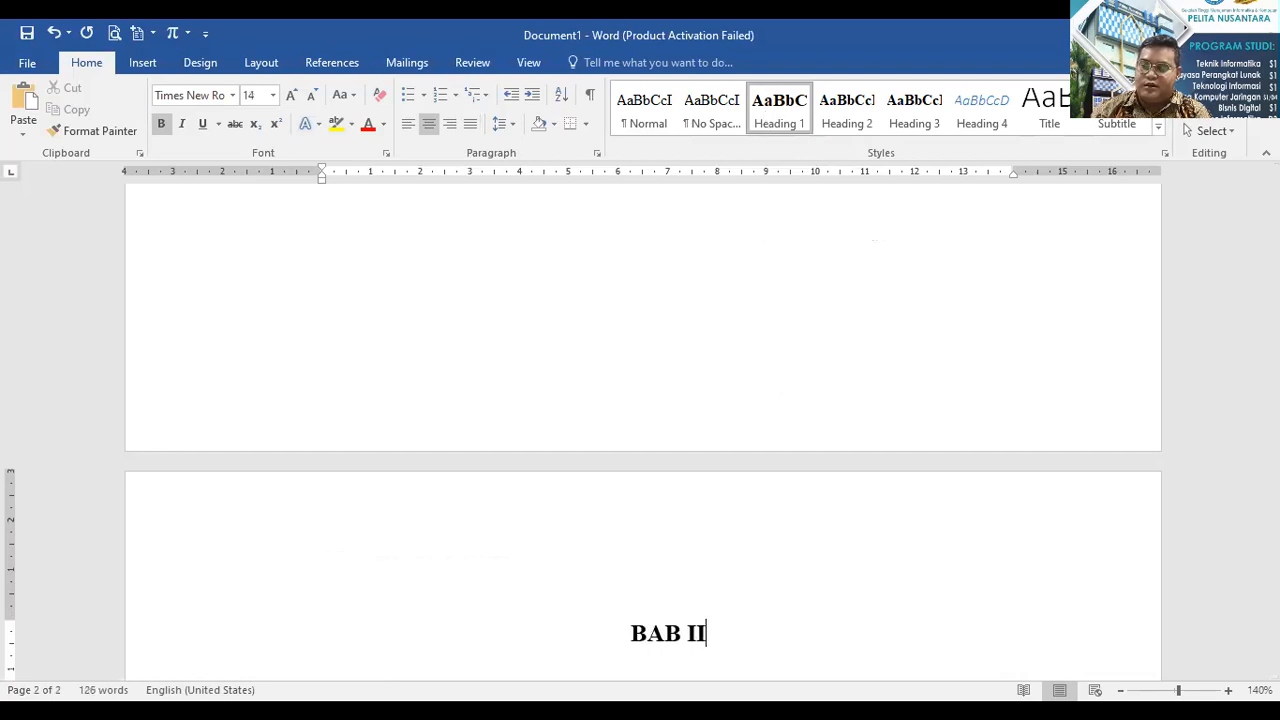
text( LANDASAN T)
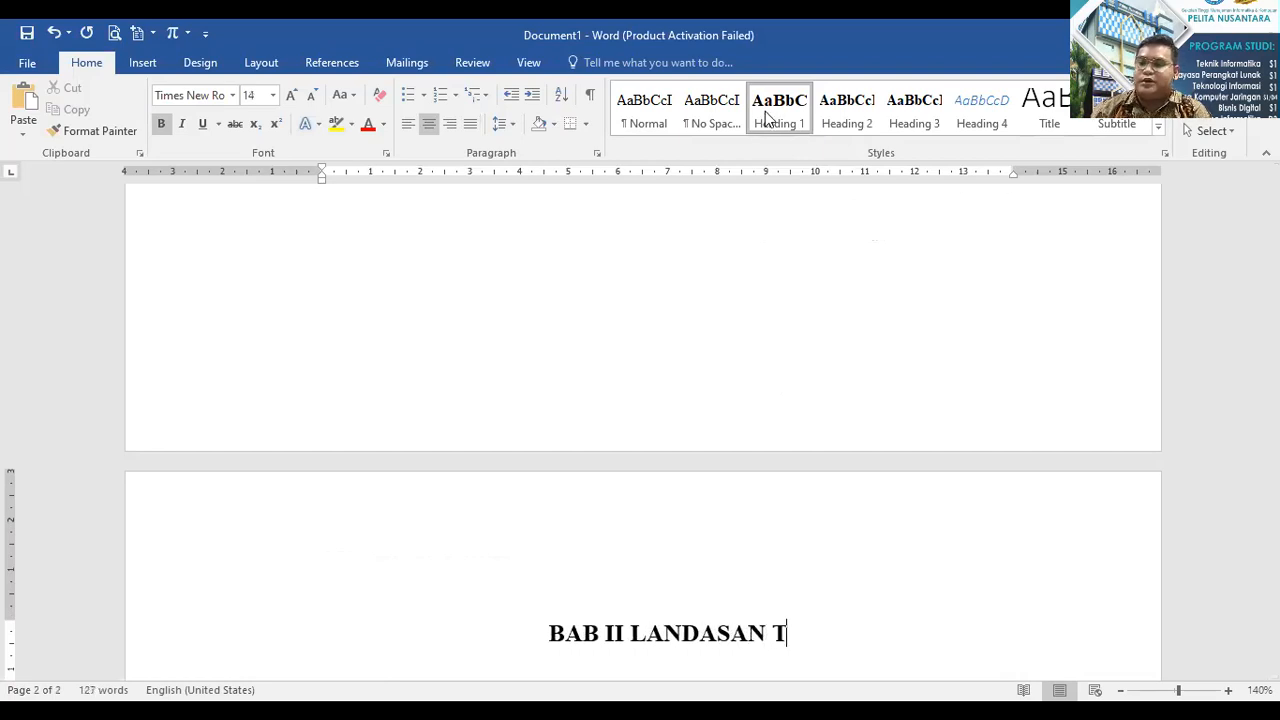
text(EORI)
Split the "BAB II LANDASAN TEORI" title so that "LANDASAN TEORI" stands on its own line below "BAB II".
key(Left)
key(Left)
key(Left)
key(Left)
key(Left)
key(Left)
key(Left)
key(Left)
key(Left)
key(Left)
key(Left)
key(Left)
key(Left)
key(Left)
key(Left)
key(Left)
key(Left)
key(Right)
key(Right)
key(Right)
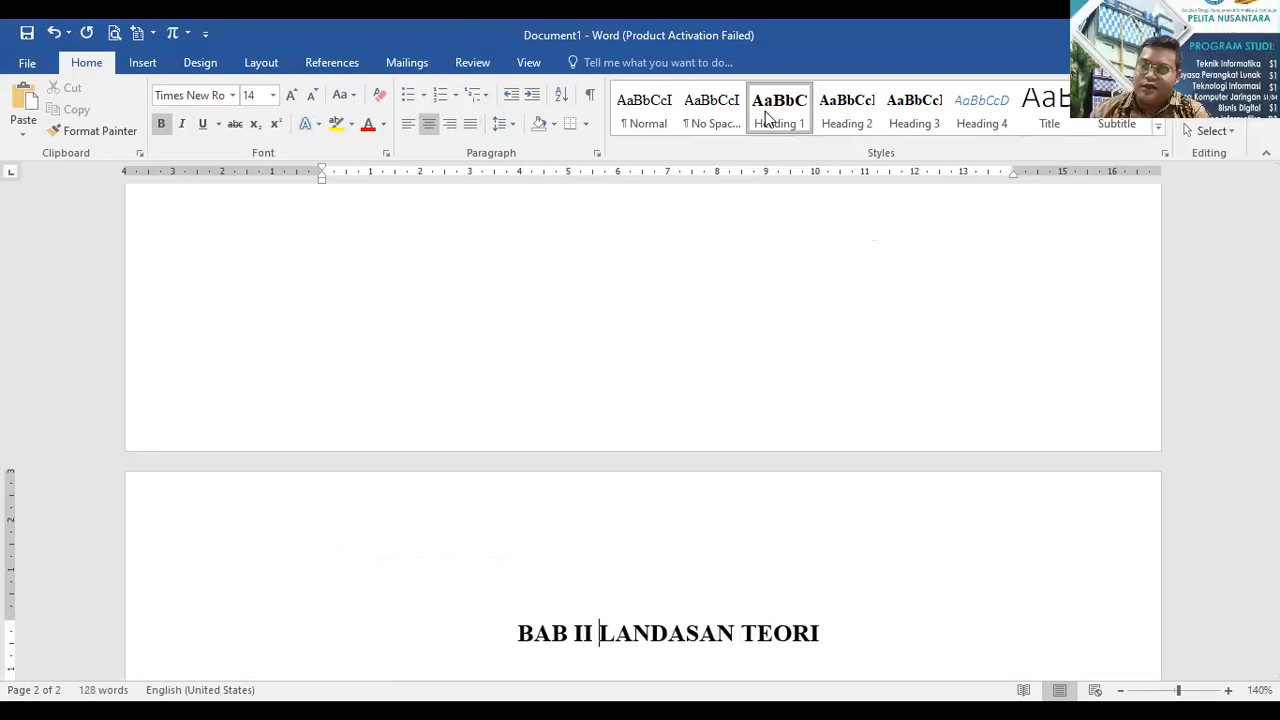
key(Return)
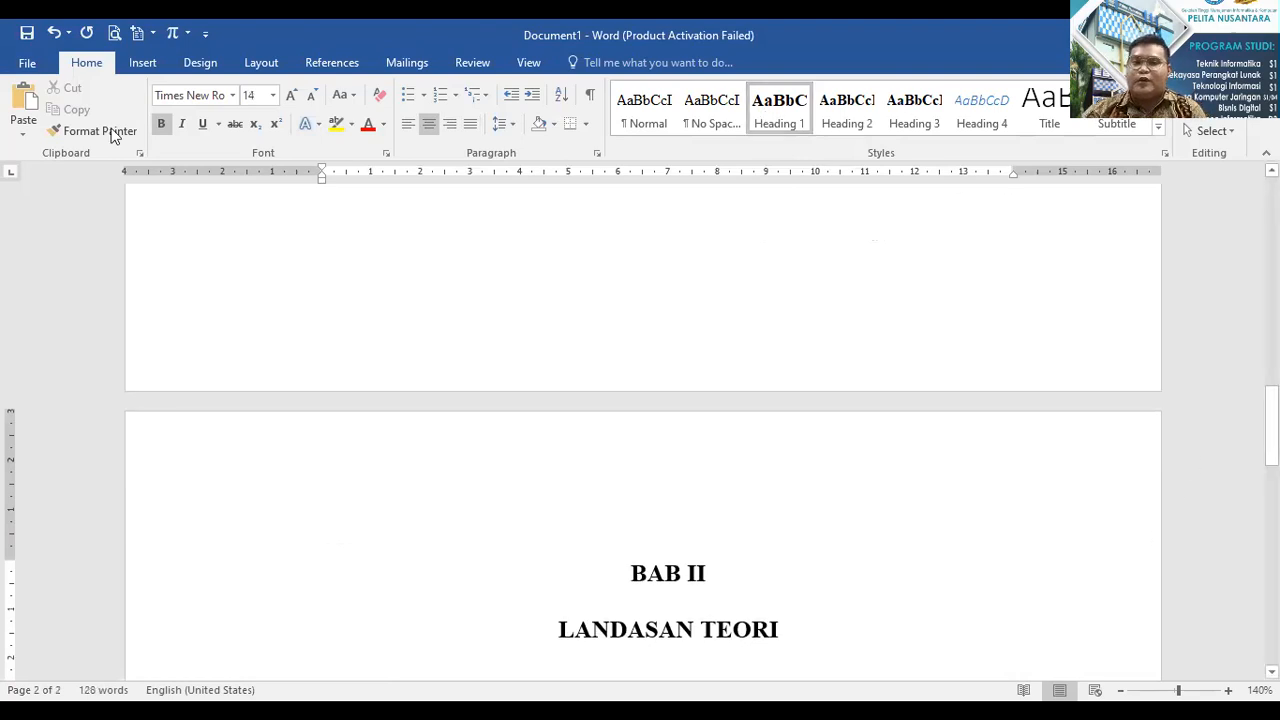
Add the Heading 2 subheading "2.1 Pengertian Perangkat Lunak Aplikasi" on a new line below LANDASAN TEORI.
scroll(1026, 597, down, 2)
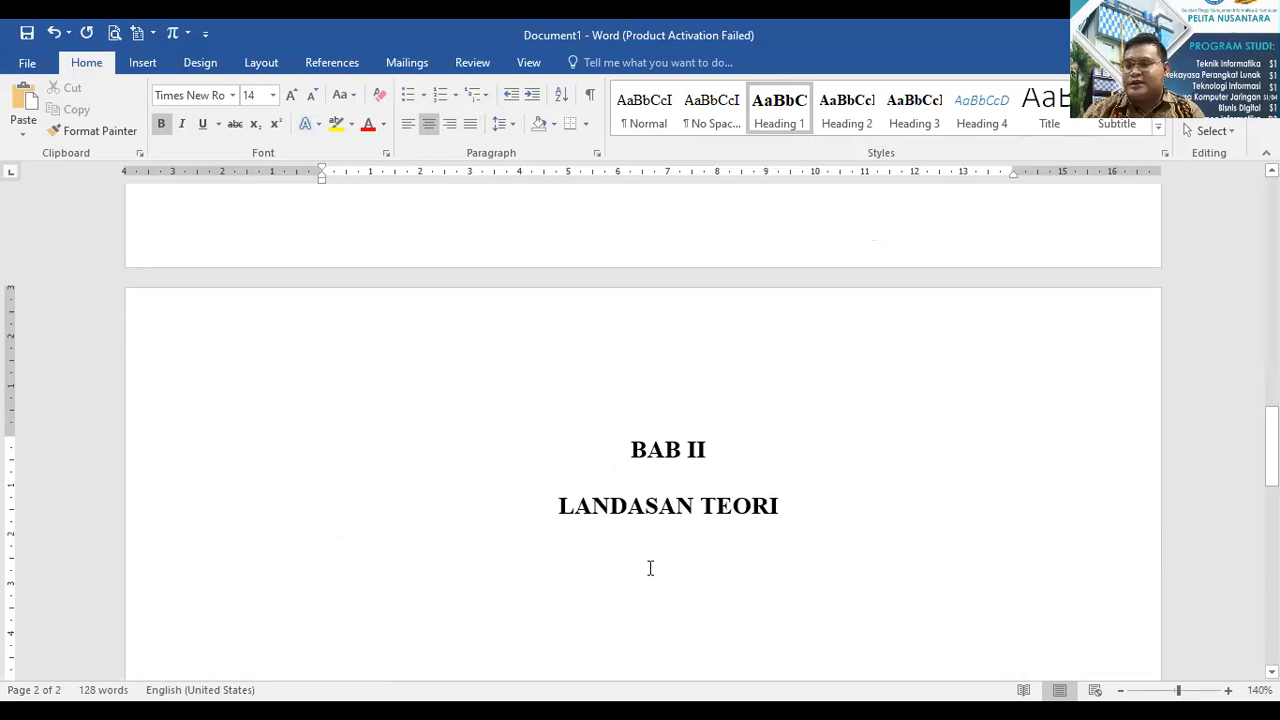
click(856, 482)
key(Return)
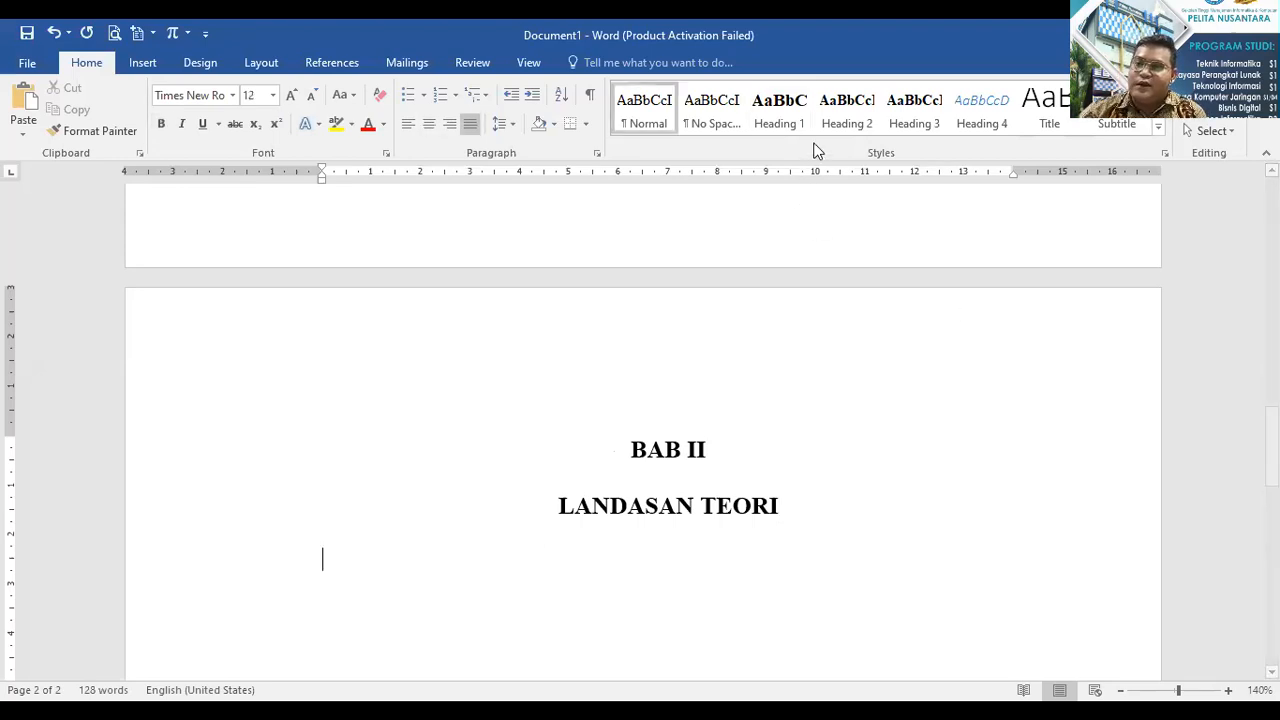
click(846, 120)
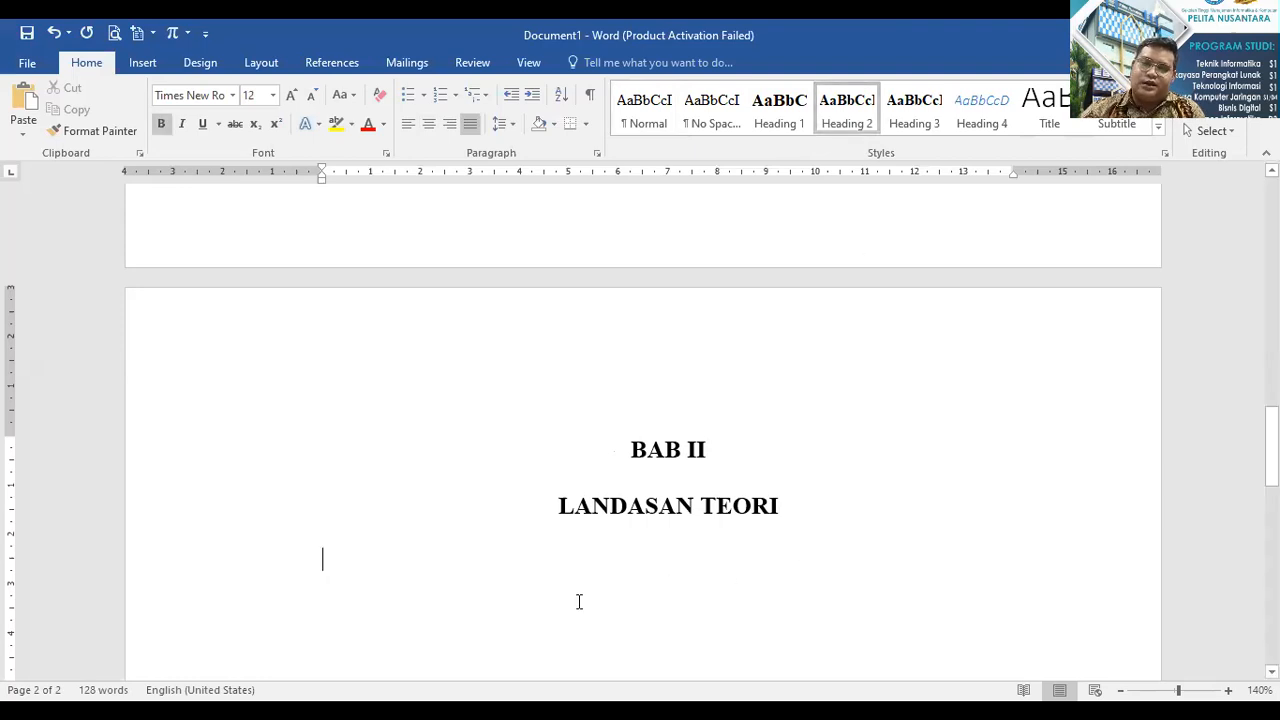
scroll(578, 601, down, 1)
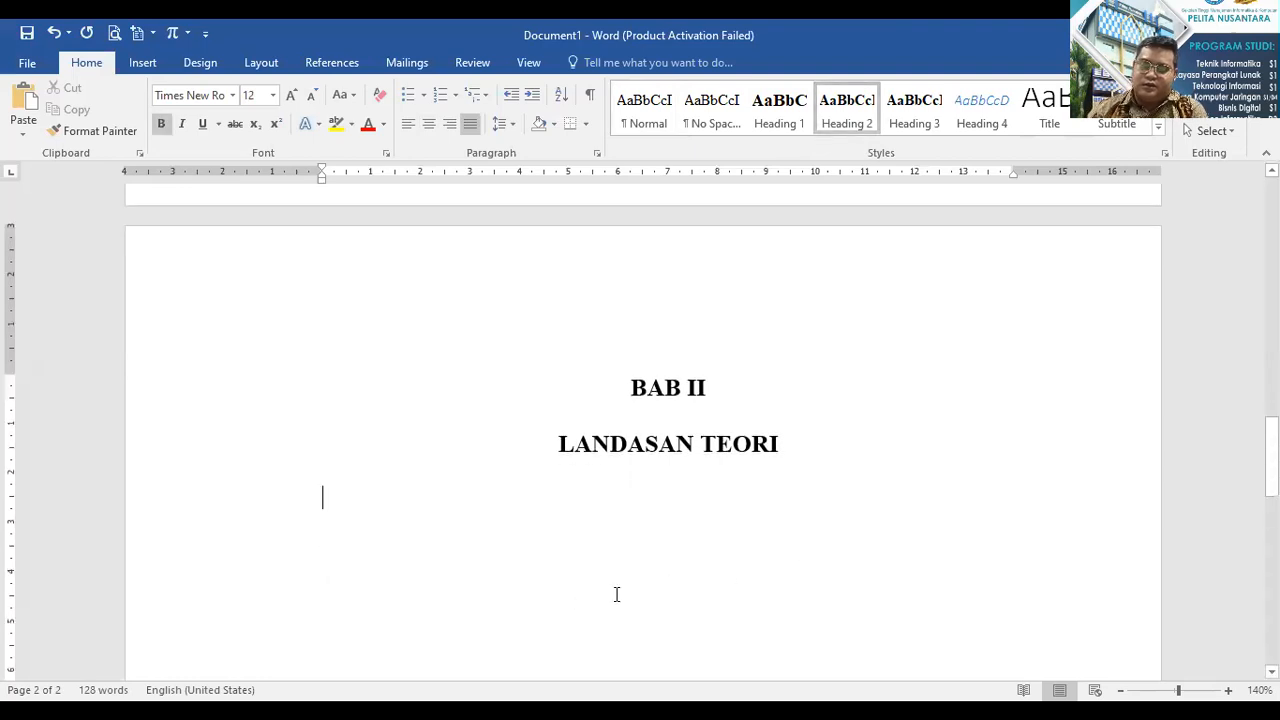
text(2.1 )
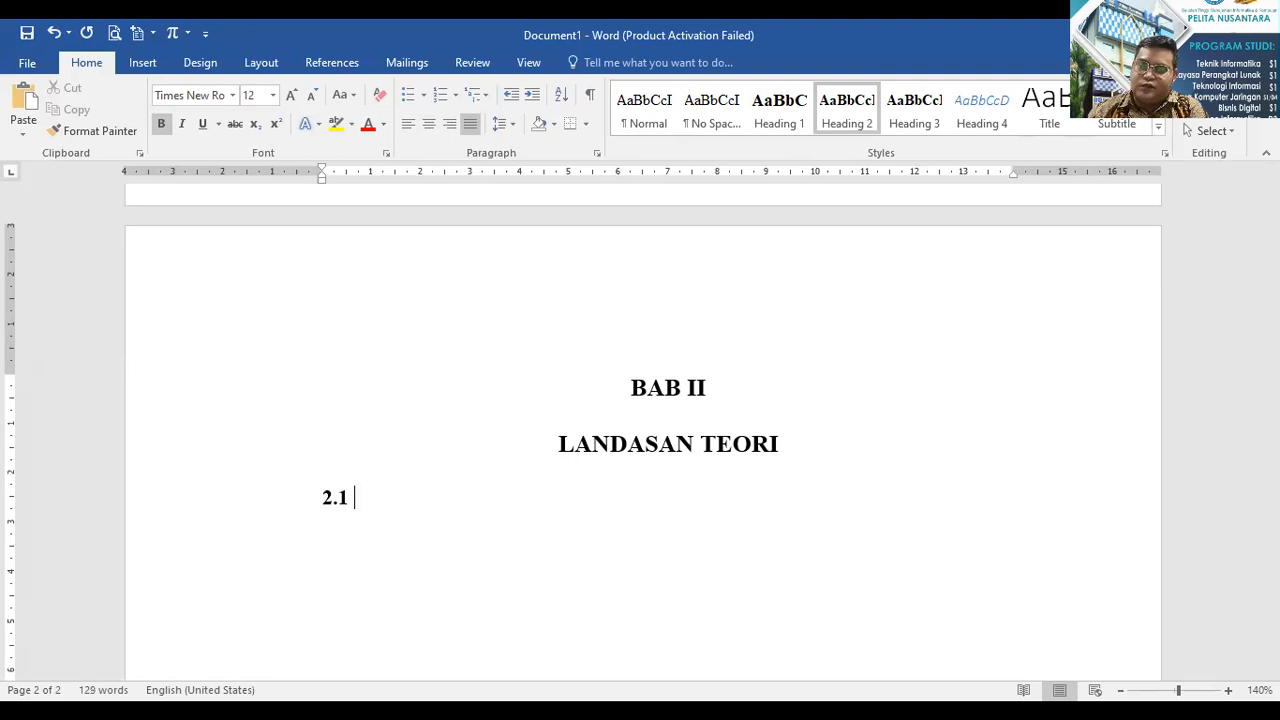
text(pEN)
key(BackSpace)
key(BackSpace)
key(BackSpace)
text(Pen)
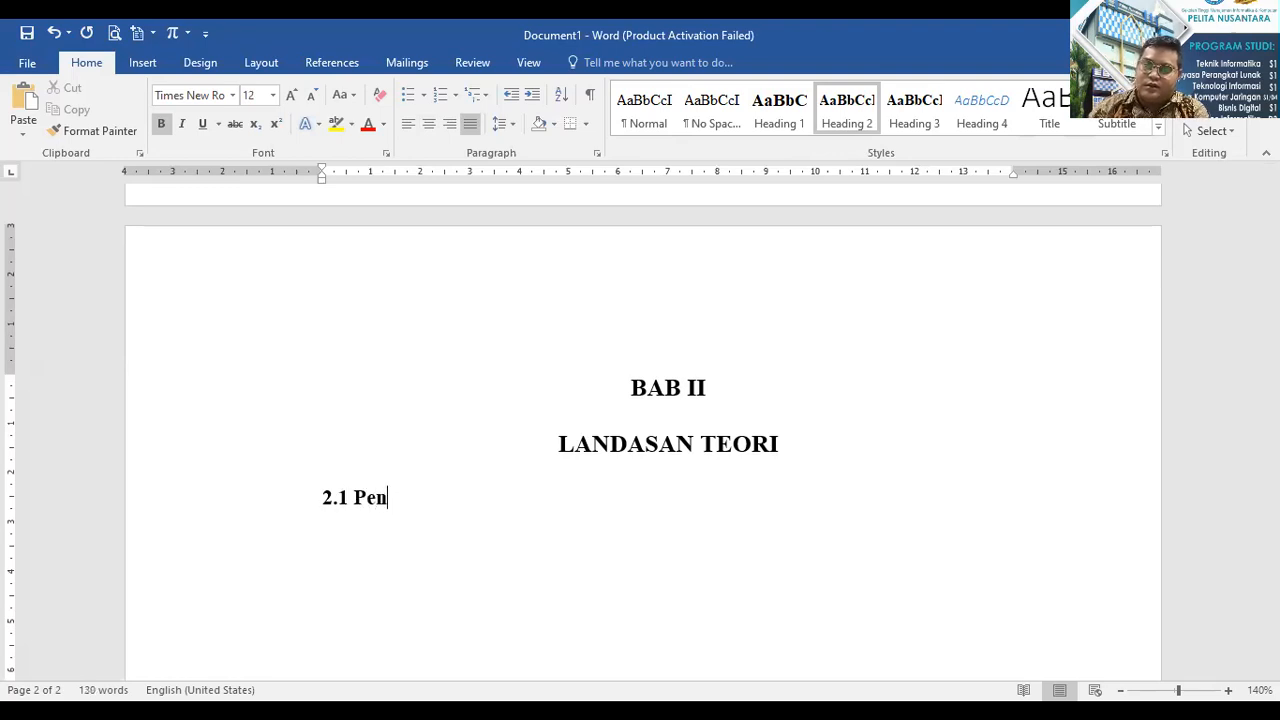
text(gertain)
key(BackSpace)
key(BackSpace)
key(BackSpace)
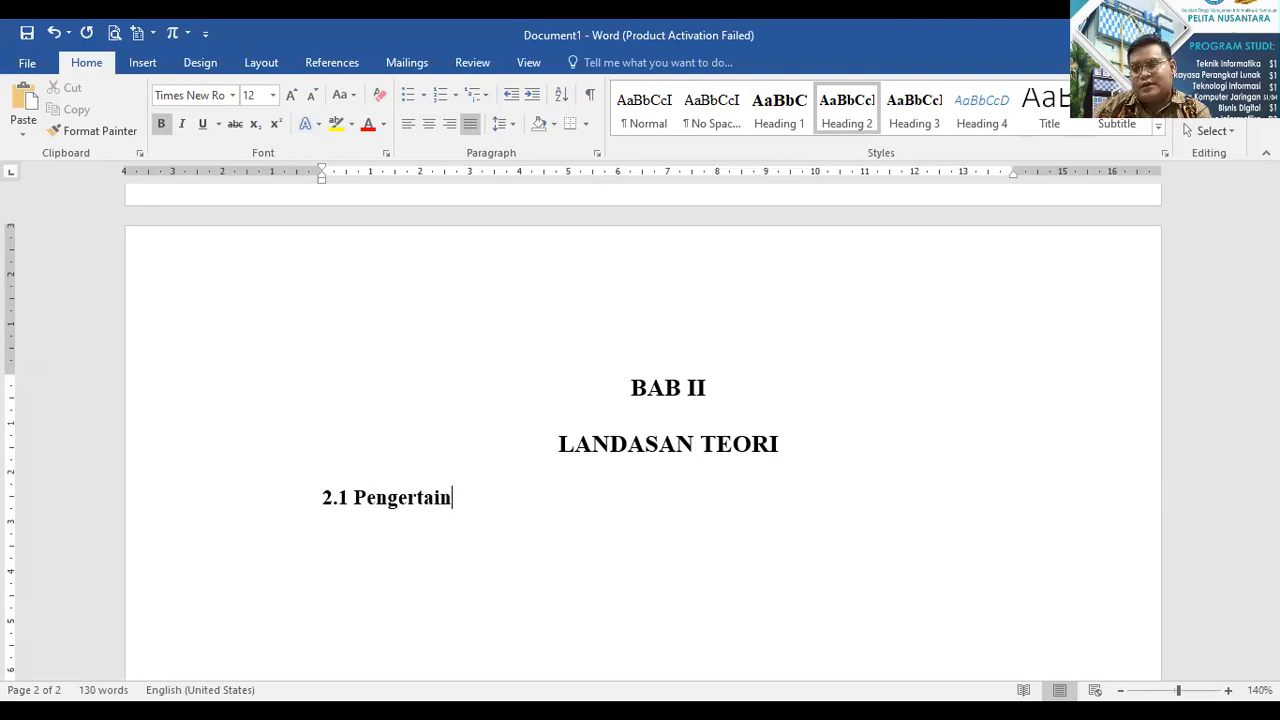
key(BackSpace)
key(BackSpace)
text(ian )
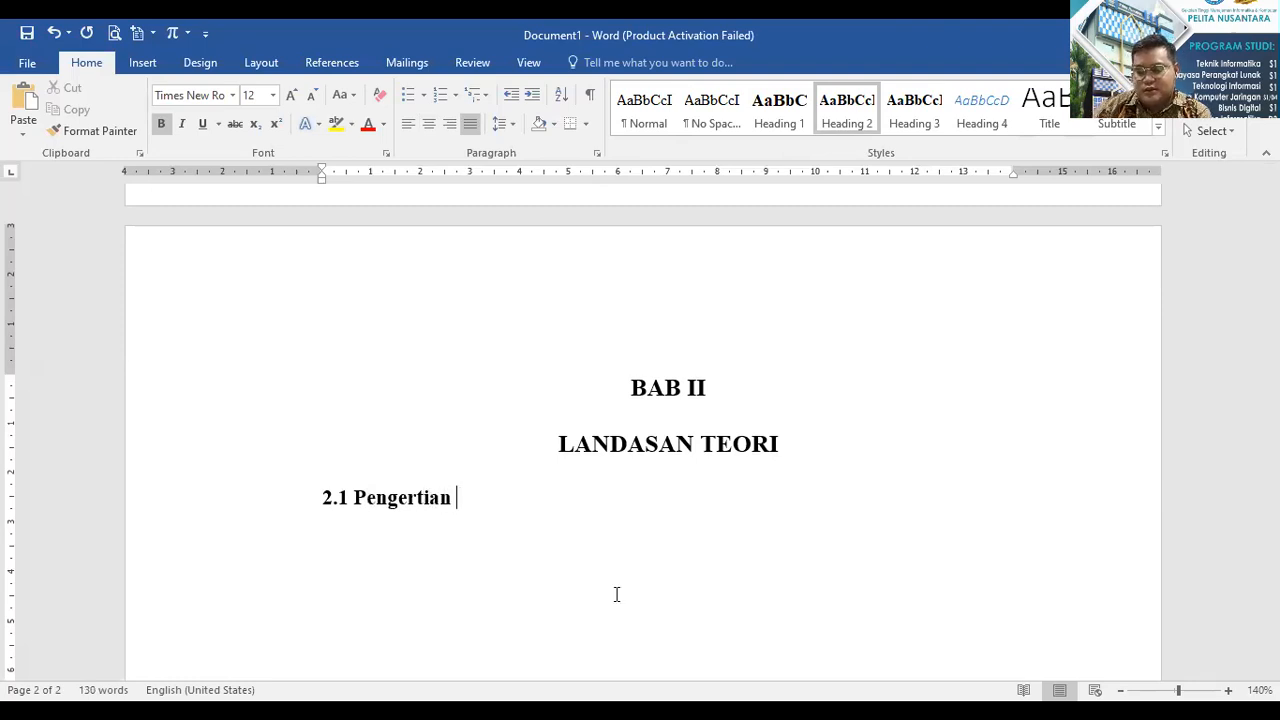
text(Perangkat L)
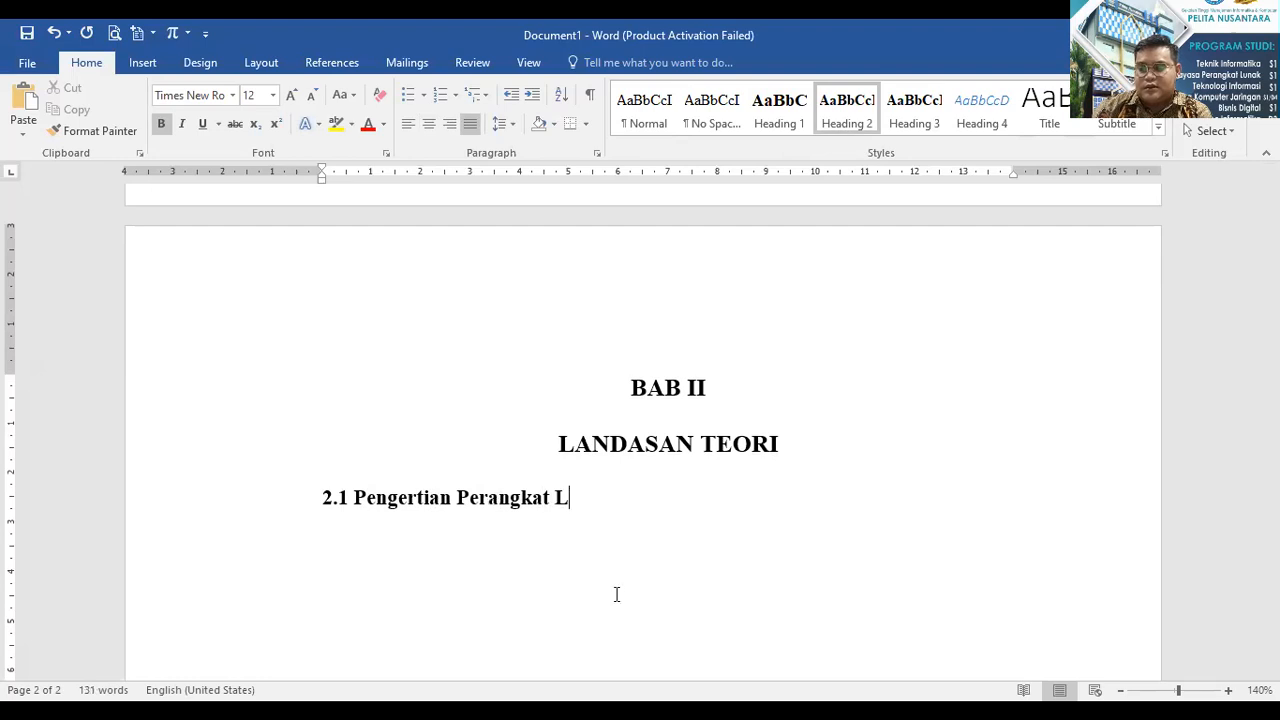
text(unak Apli)
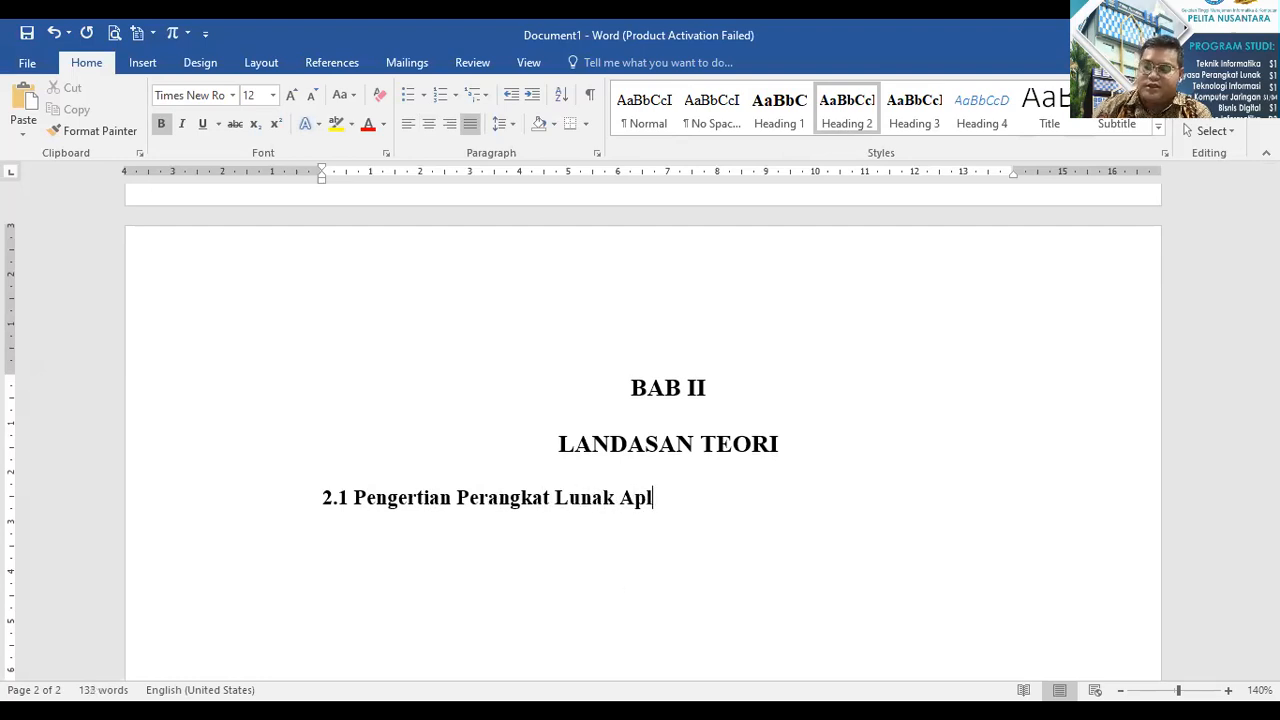
text(kasi)
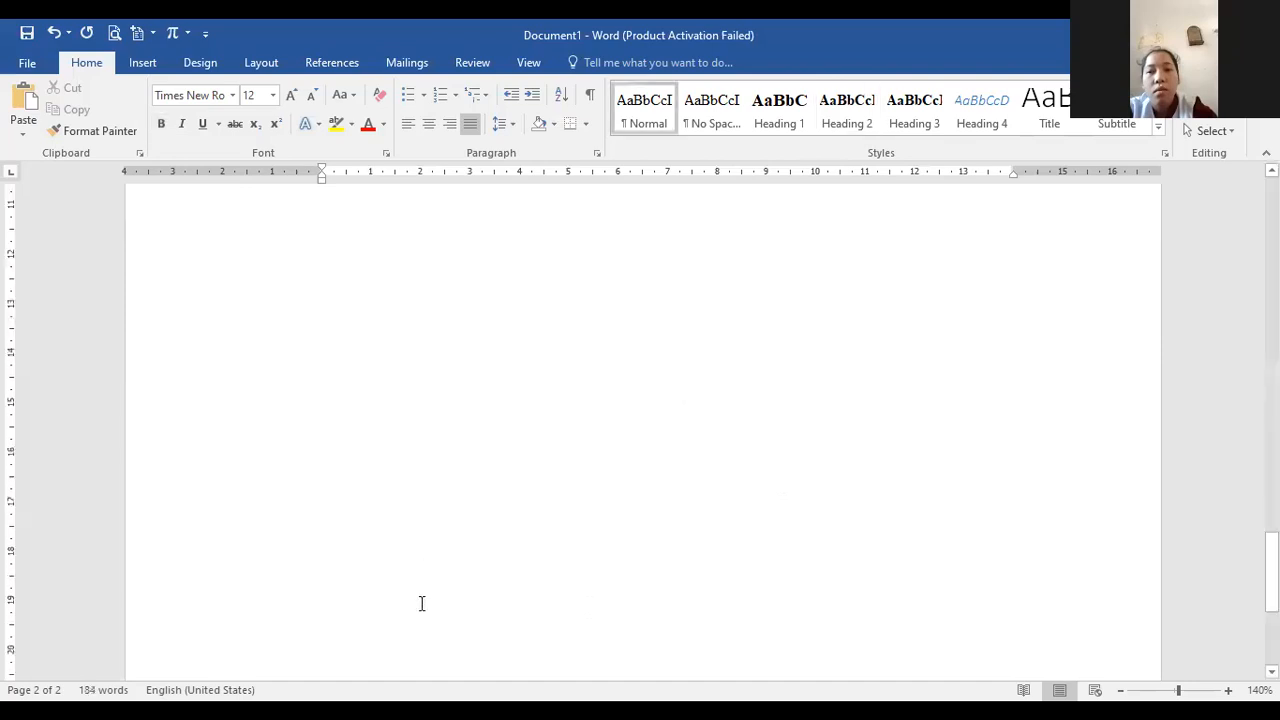
Try to add a blank page before the BAB I title with a page break.
scroll(465, 570, up, 10)
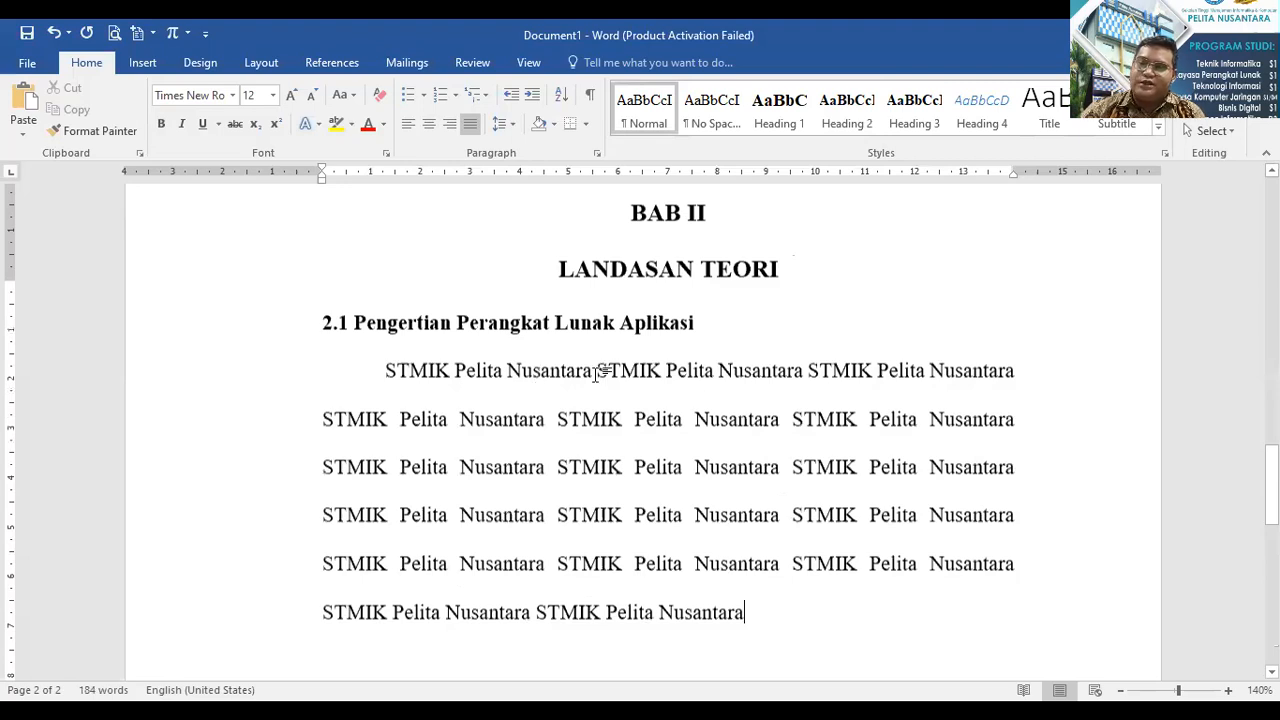
key(ctrl+Home)
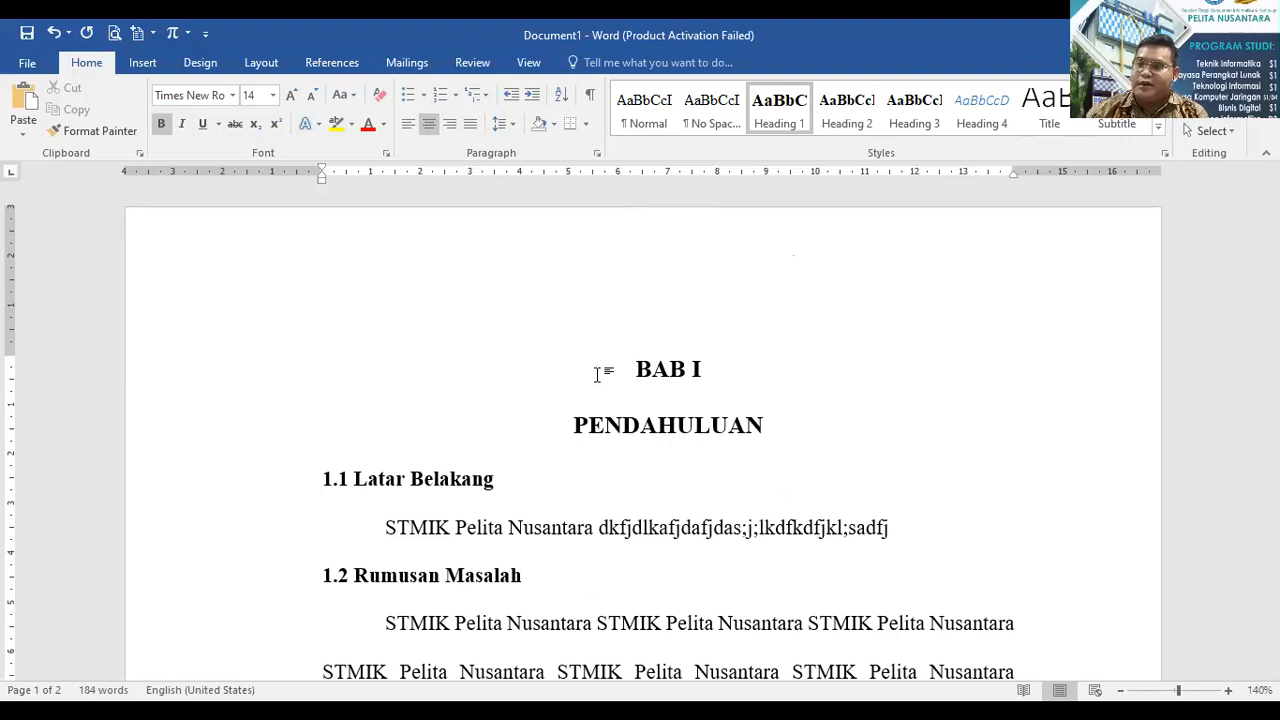
key(Return)
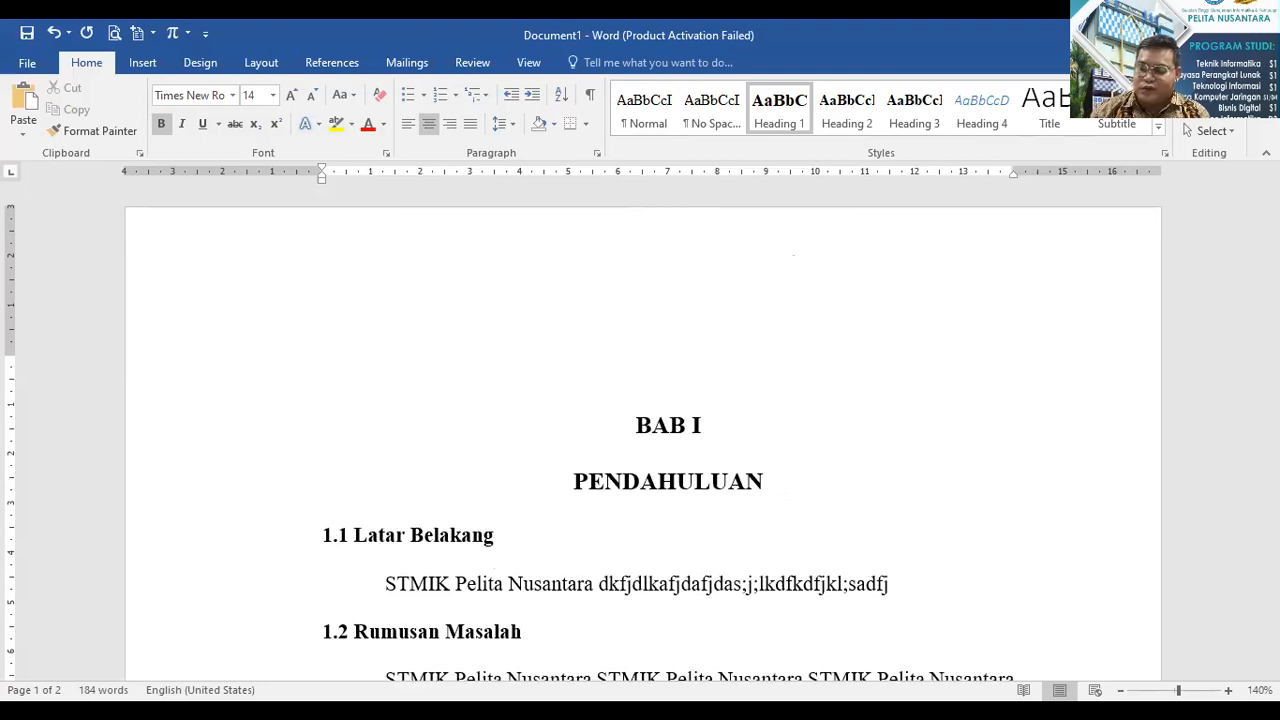
key(BackSpace)
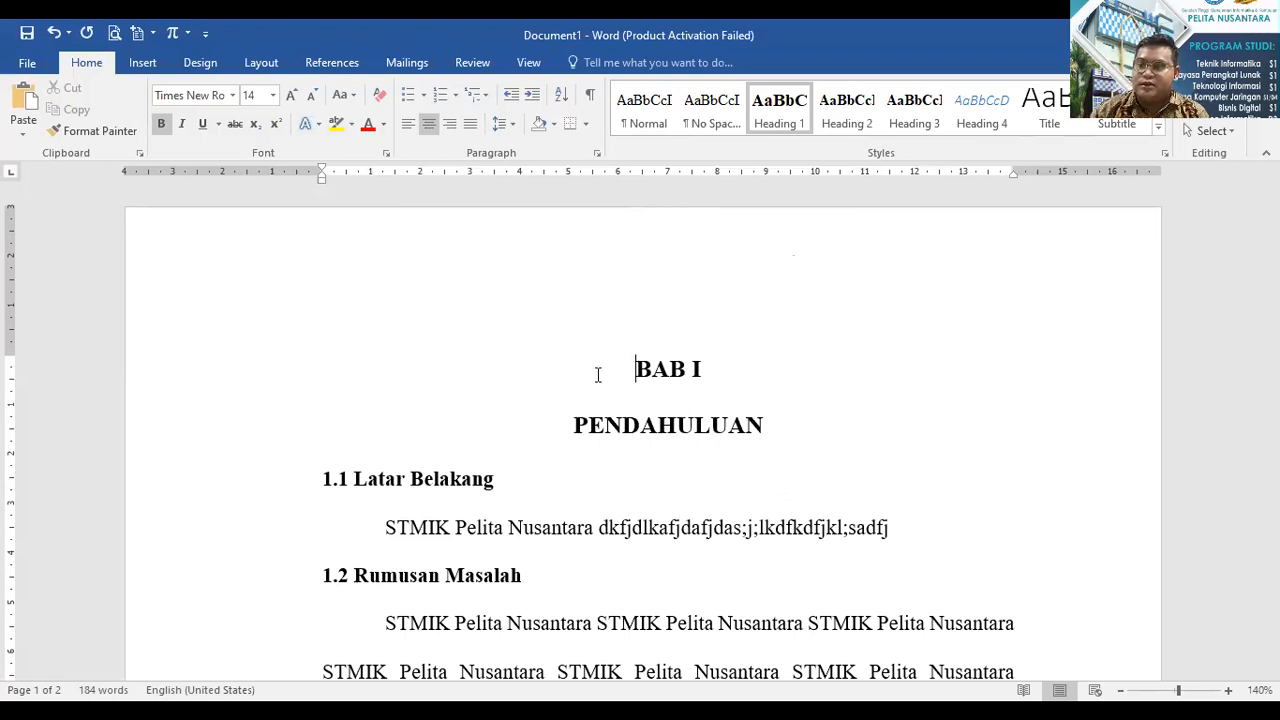
key(ctrl+Return)
scroll(600, 374, up, 3)
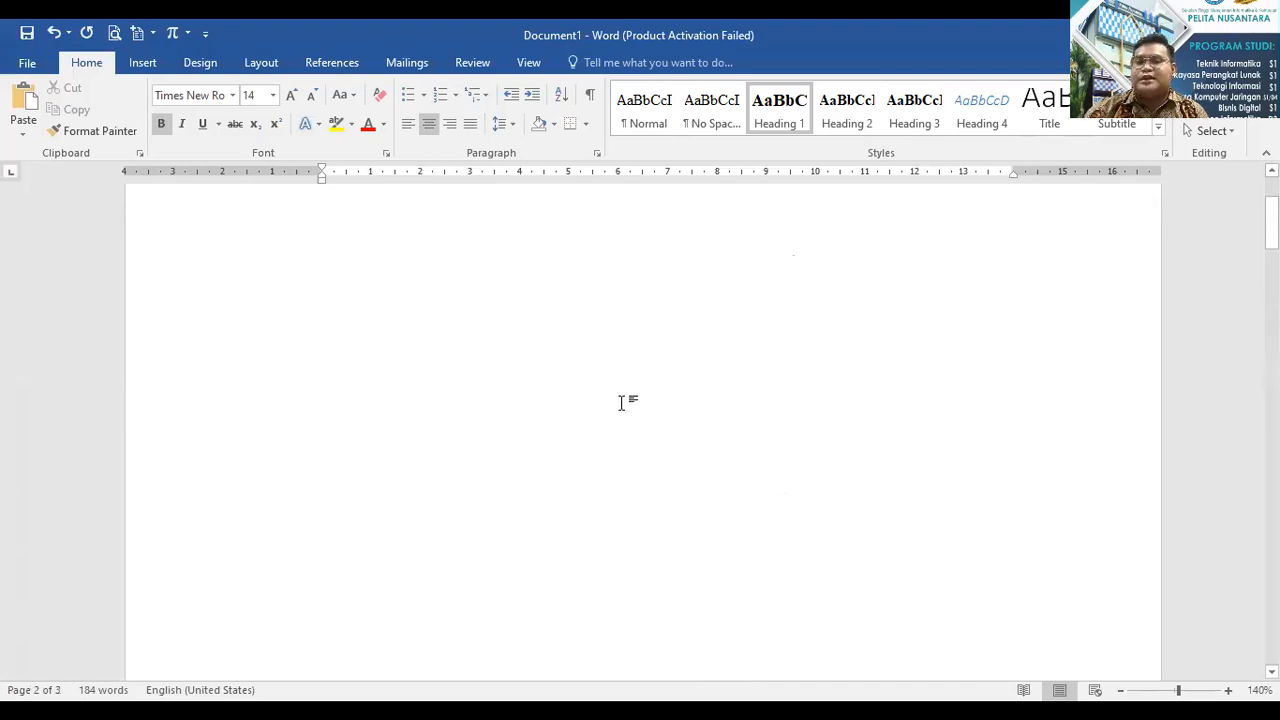
scroll(640, 380, up, 1)
click(674, 366)
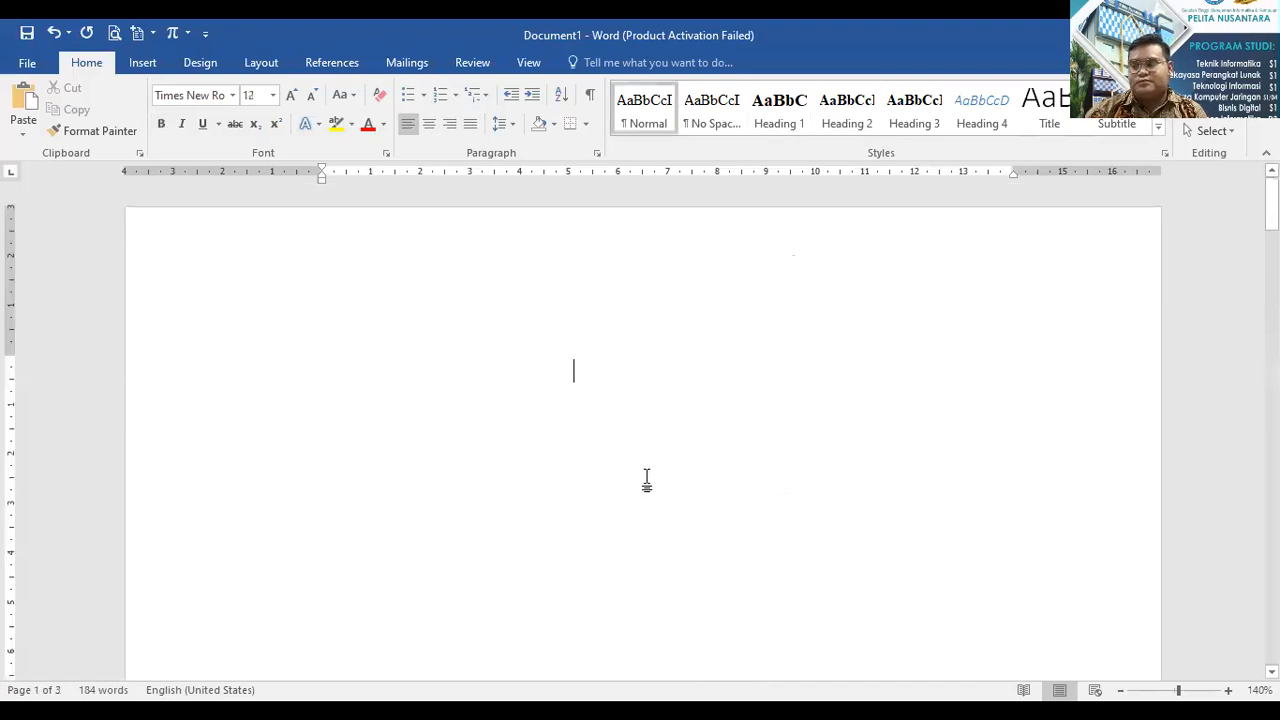
text(d)
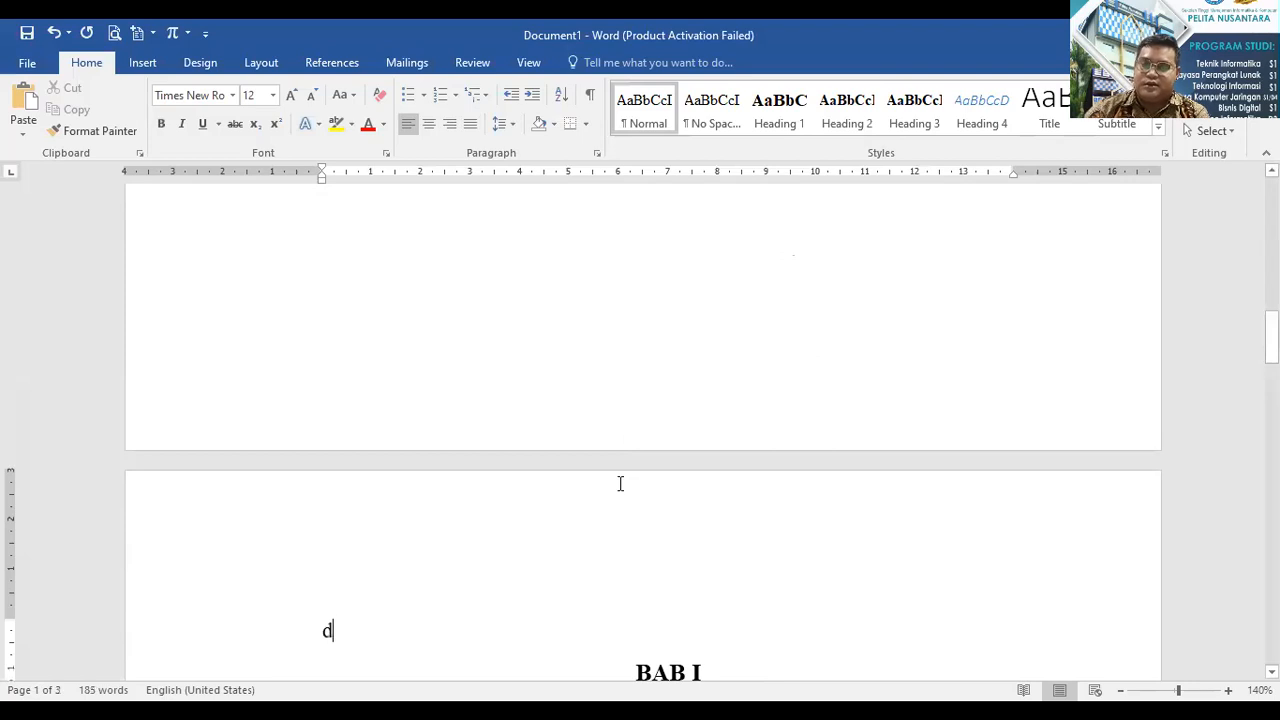
key(BackSpace)
text(d)
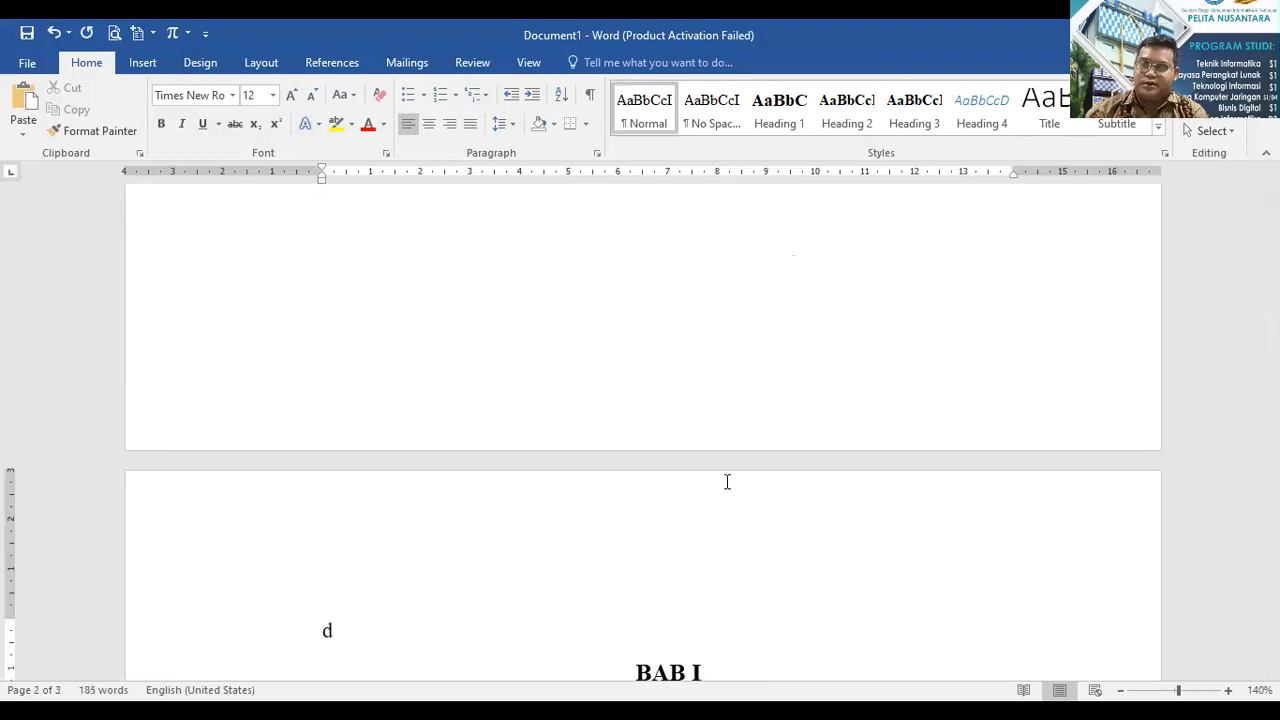
key(ctrl+z)
key(ctrl+z)
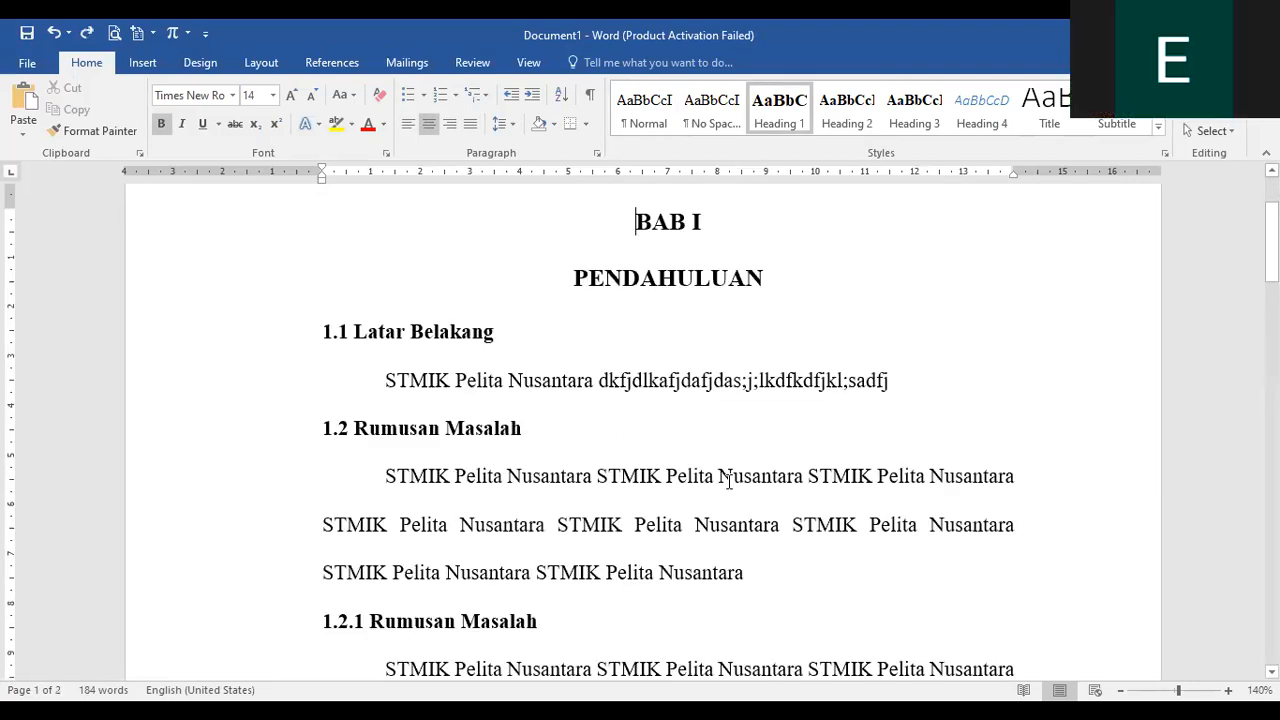
Add the Heading 1 title "DAFTAR ISI" on a new line above the BAB I title.
key(Return)
key(Up)
text(fa)
key(BackSpace)
key(BackSpace)
text(DAFTAR )
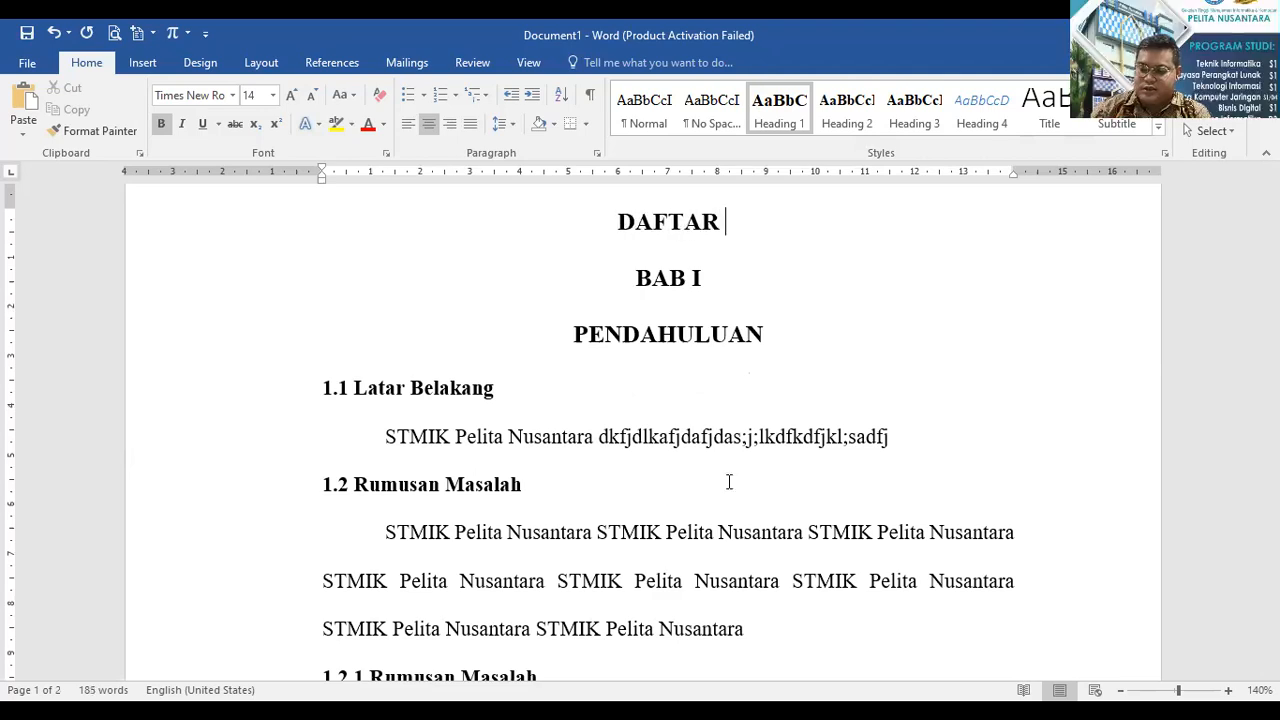
text(ISI)
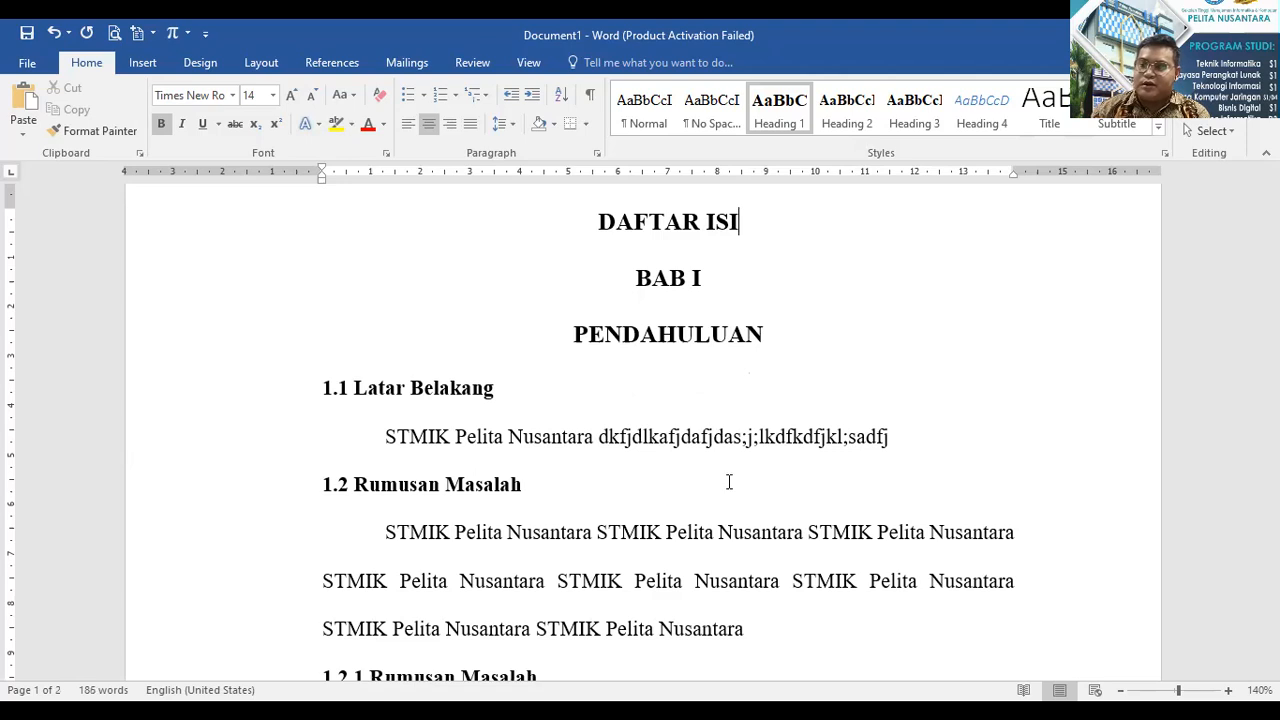
Insert a page break after the DAFTAR ISI title so that BAB I starts on a new page without an extra empty line.
key(ctrl+Return)
key(BackSpace)
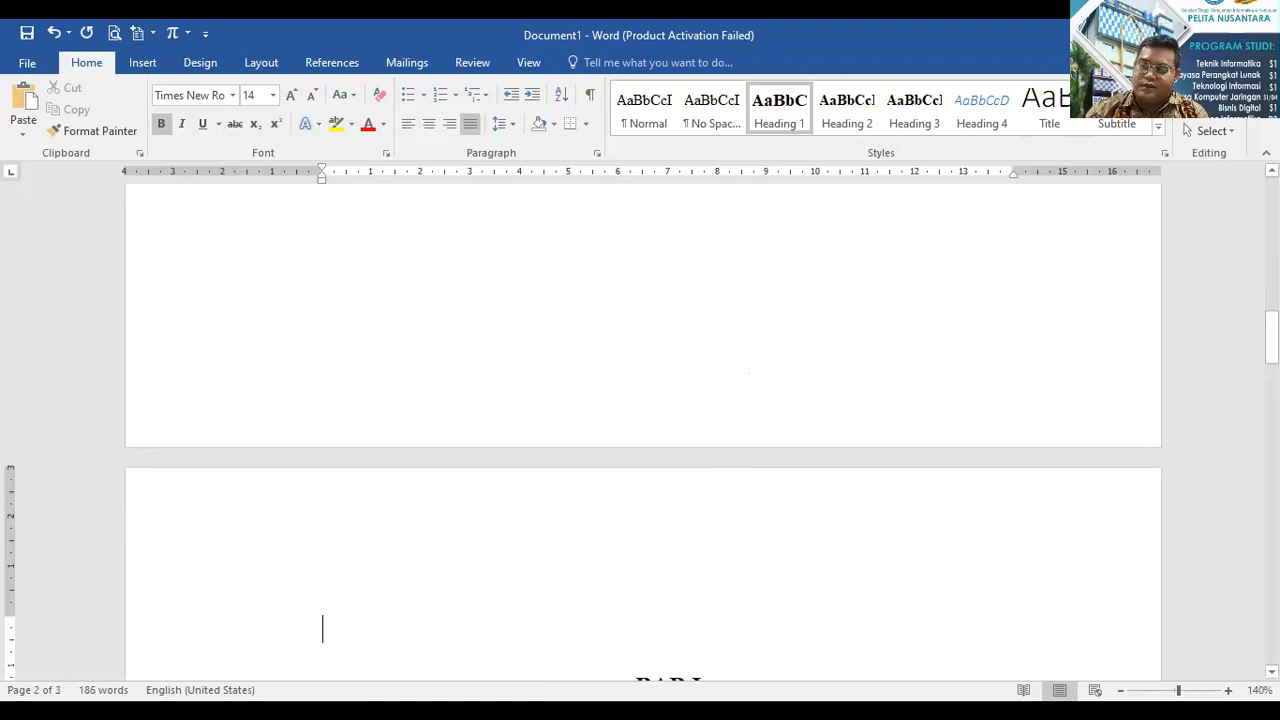
key(BackSpace)
scroll(741, 341, up, 3)
scroll(740, 342, down, 15)
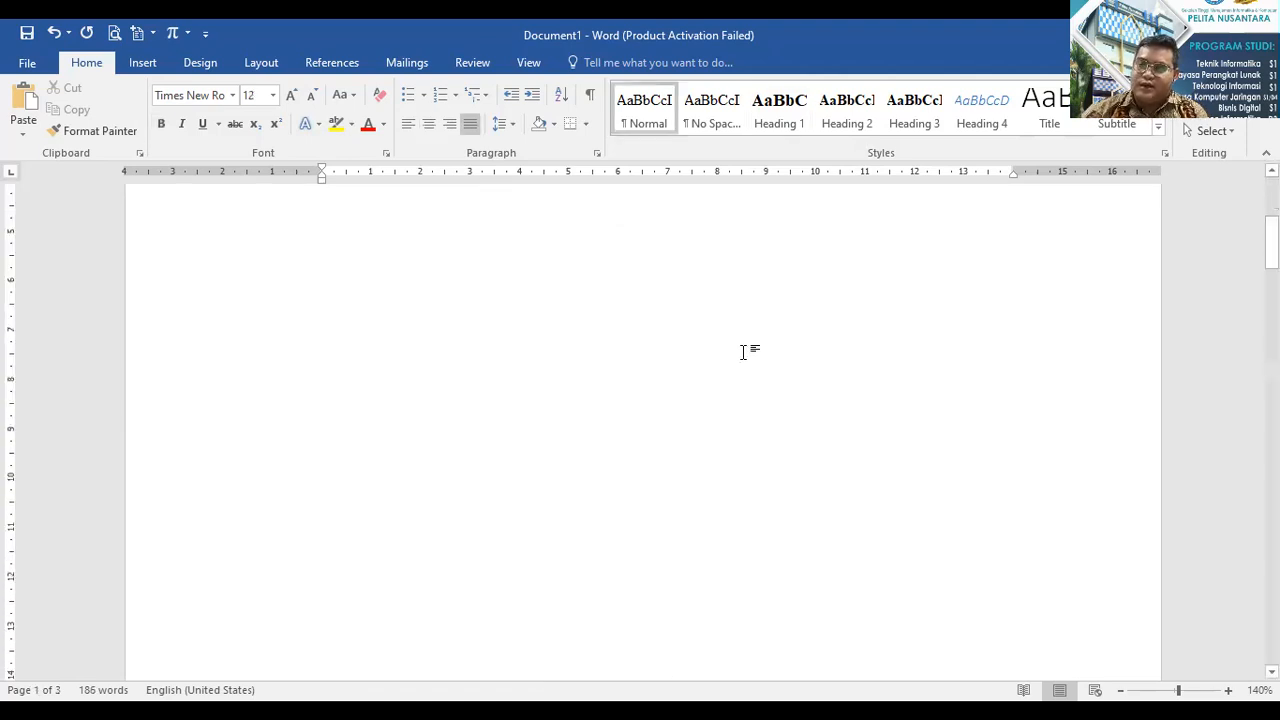
scroll(728, 457, up, 5)
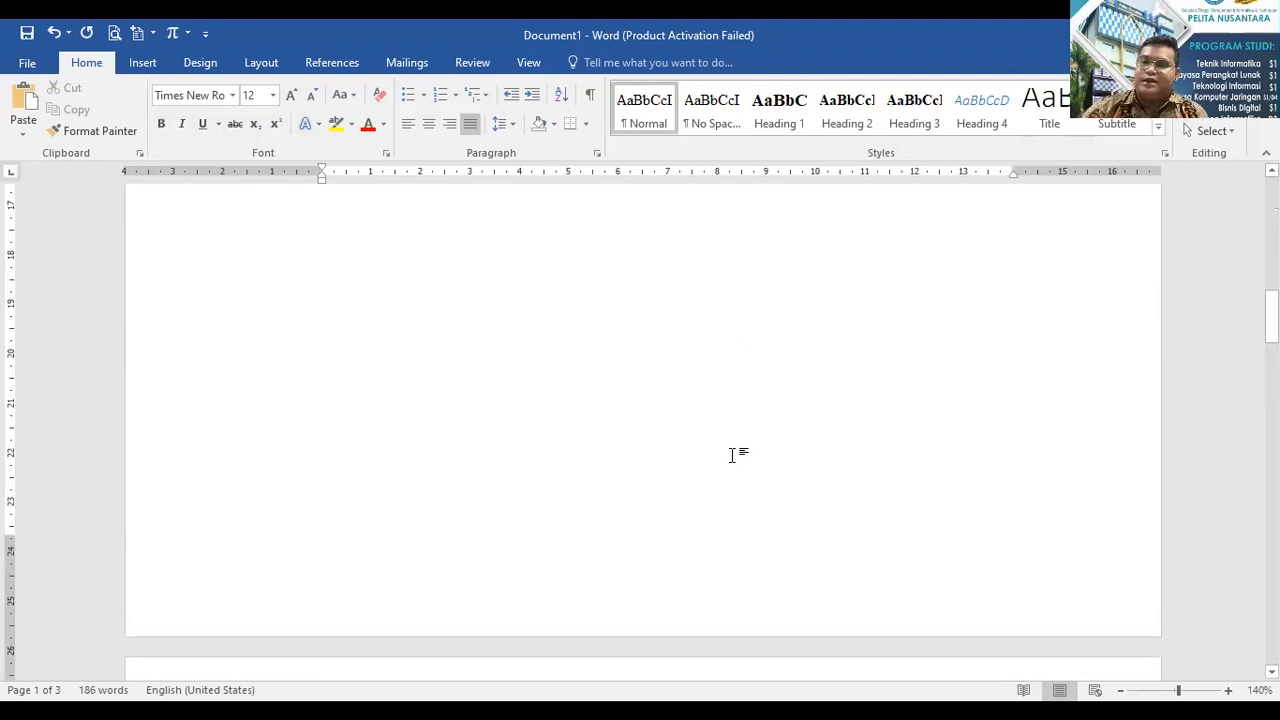
scroll(728, 455, up, 5)
scroll(640, 586, down, 14)
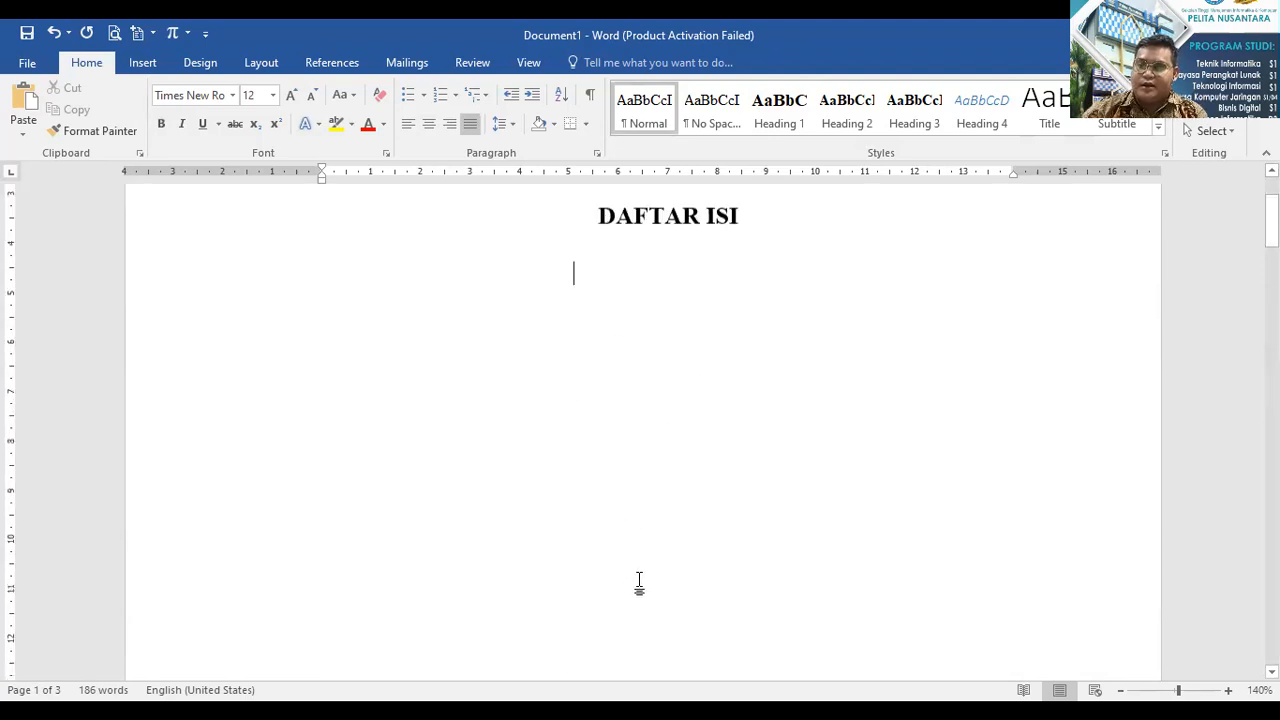
click(623, 487)
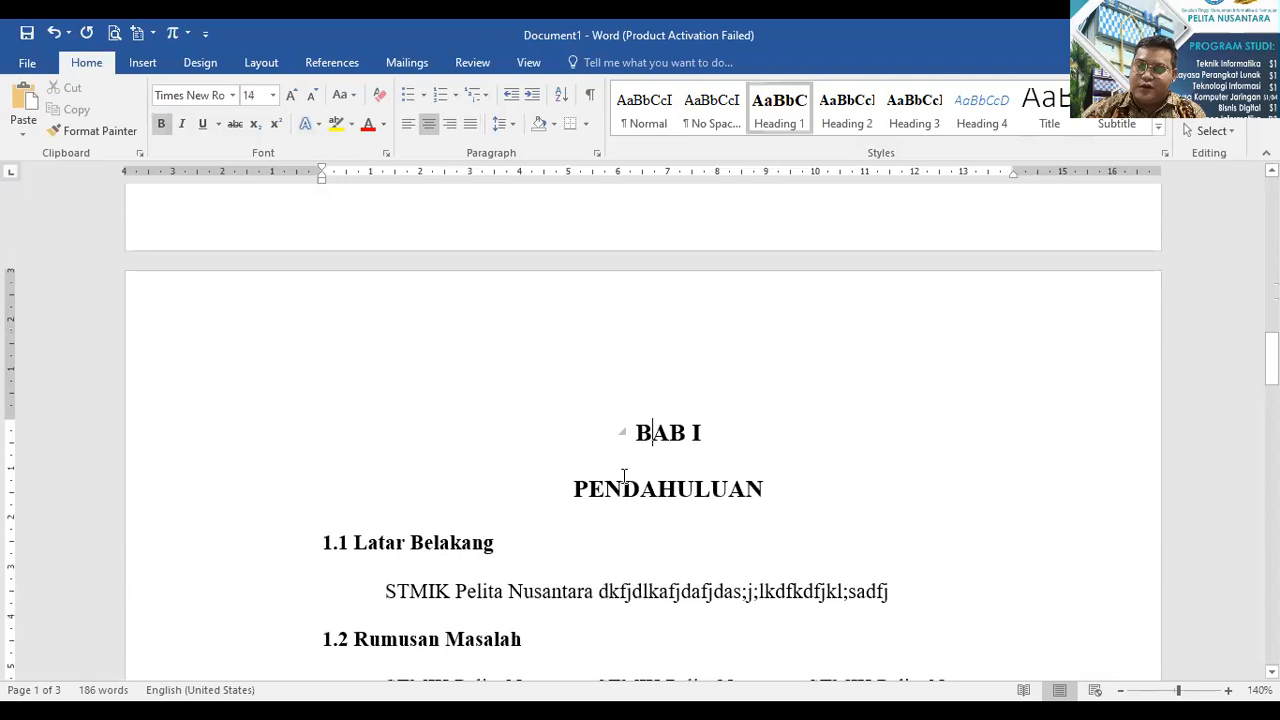
scroll(440, 540, down, 3)
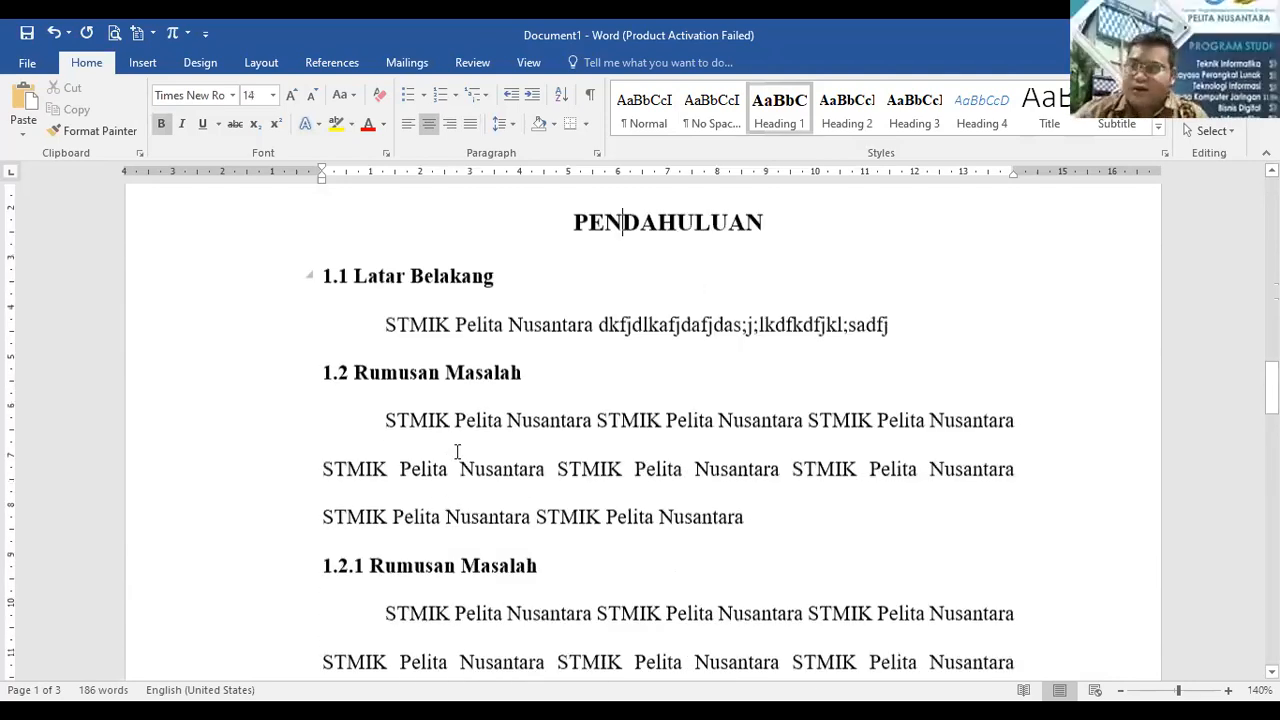
scroll(457, 449, up, 15)
Insert the Automatic Table 1 table of contents on a new line below the DAFTAR ISI title.
click(772, 378)
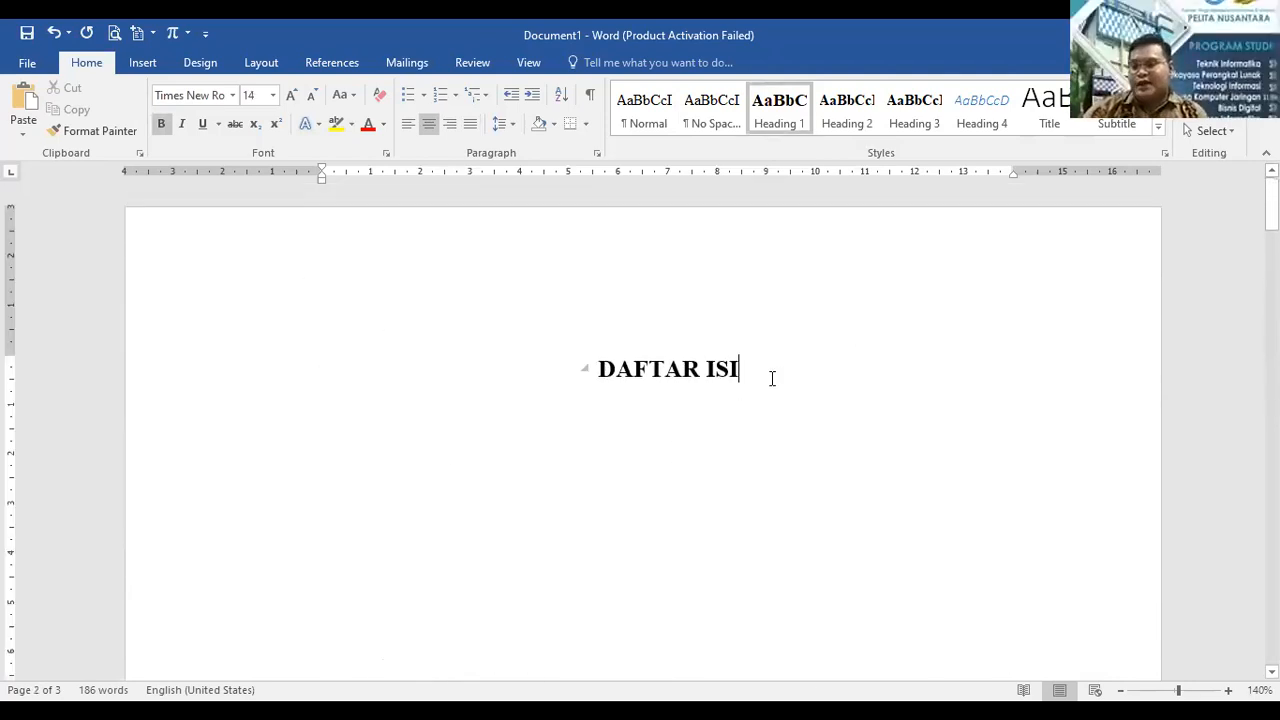
key(Return)
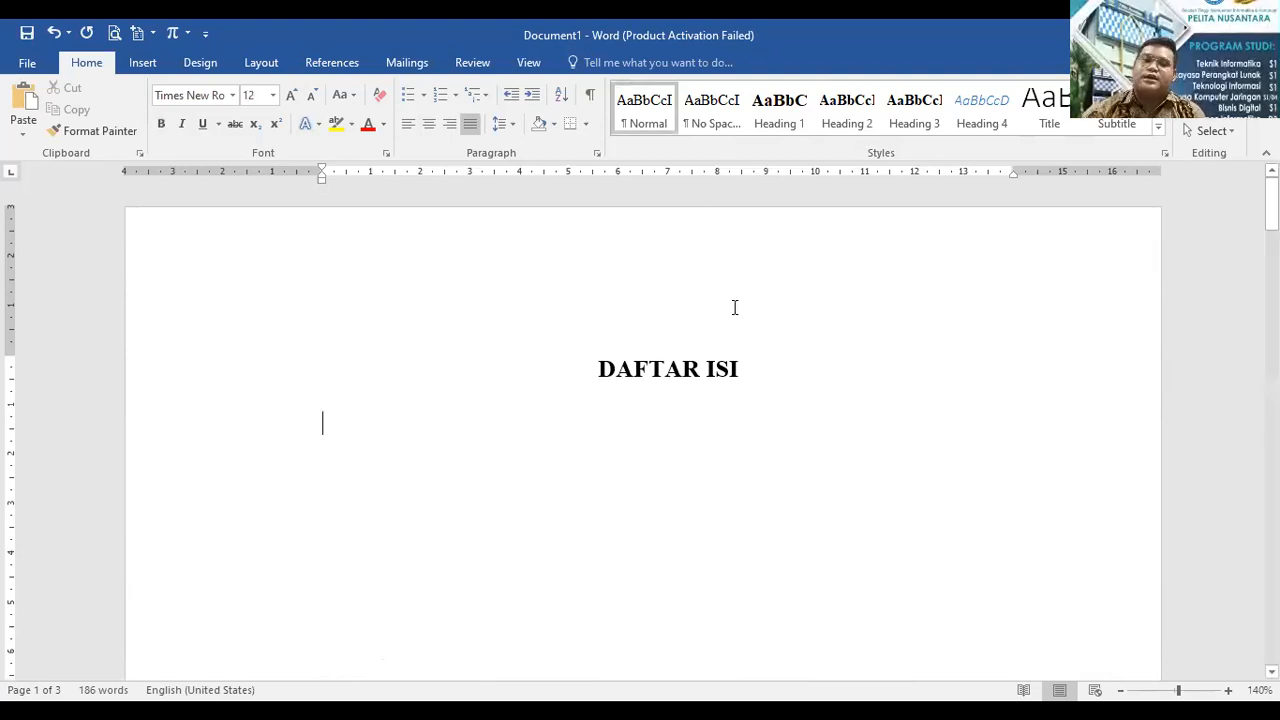
click(332, 63)
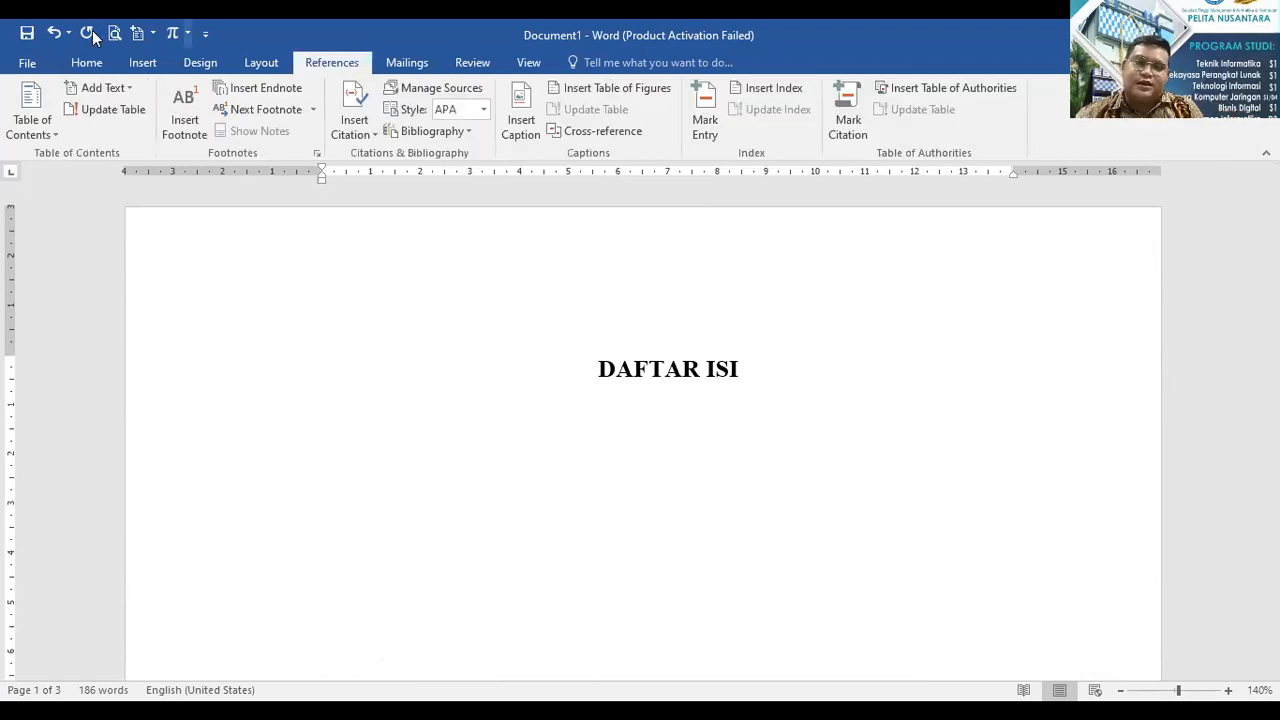
click(44, 132)
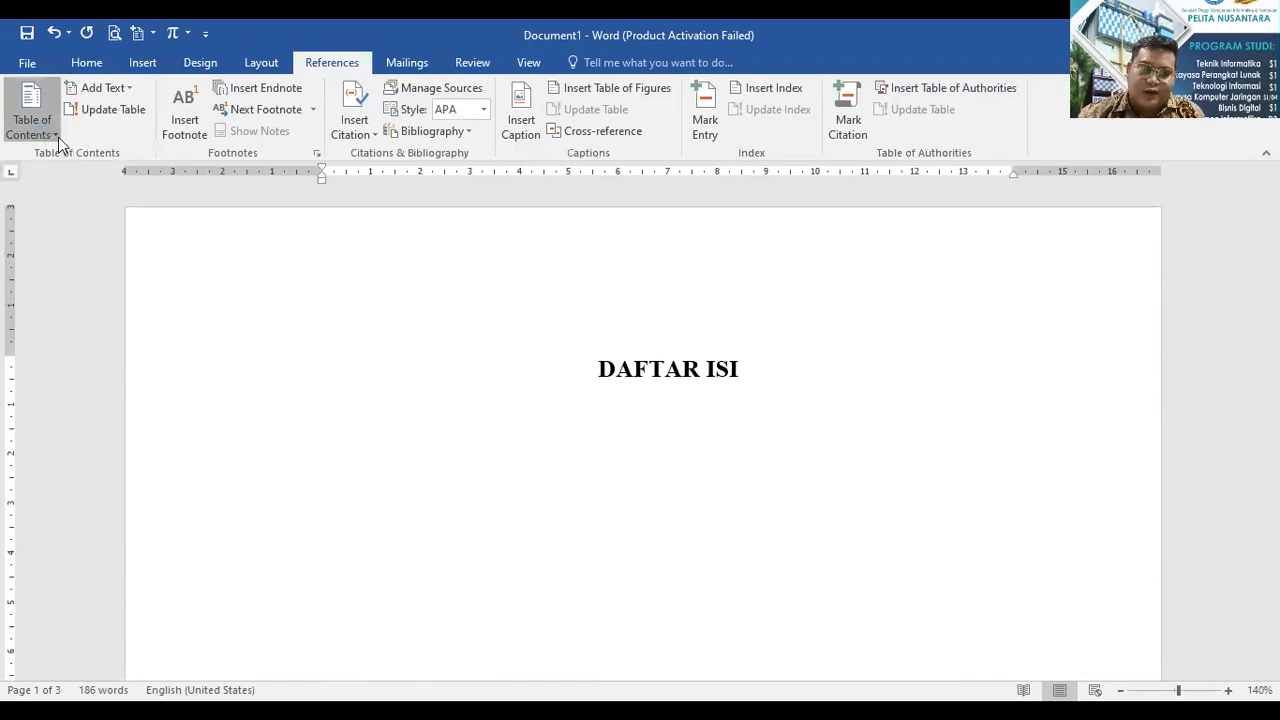
click(57, 136)
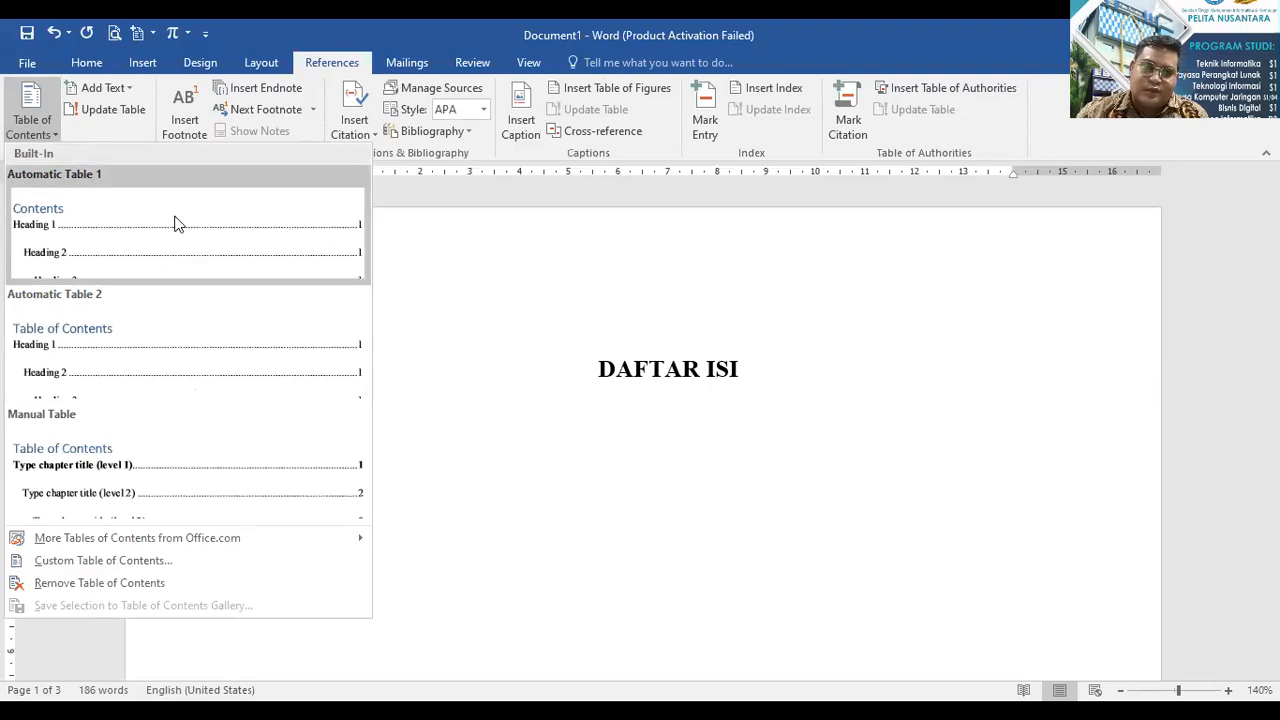
click(229, 231)
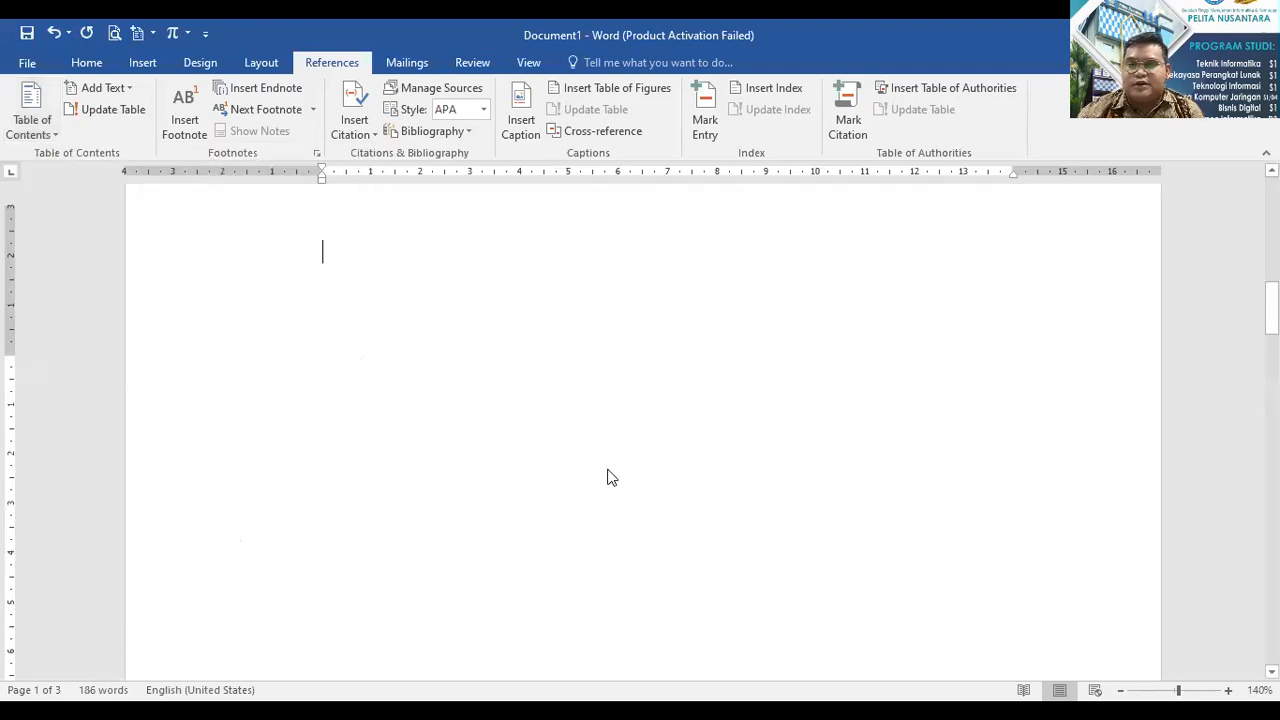
scroll(775, 478, up, 3)
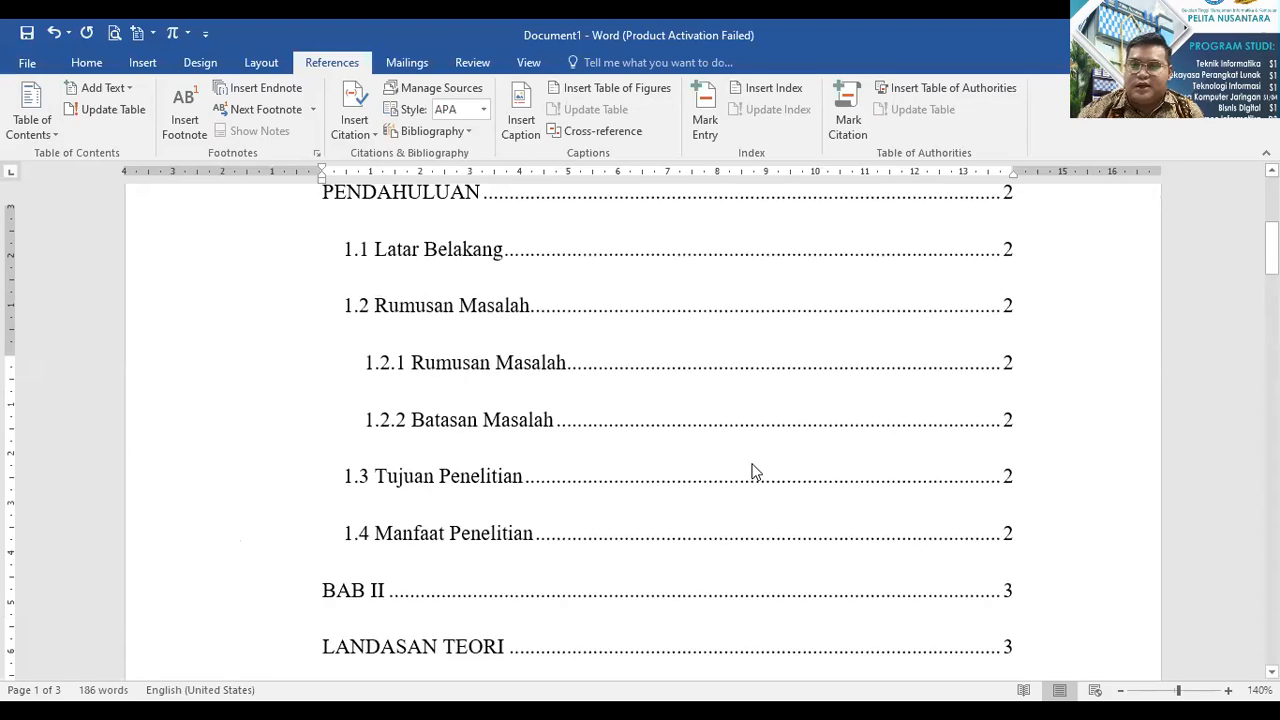
scroll(748, 470, up, 4)
scroll(480, 440, down, 4)
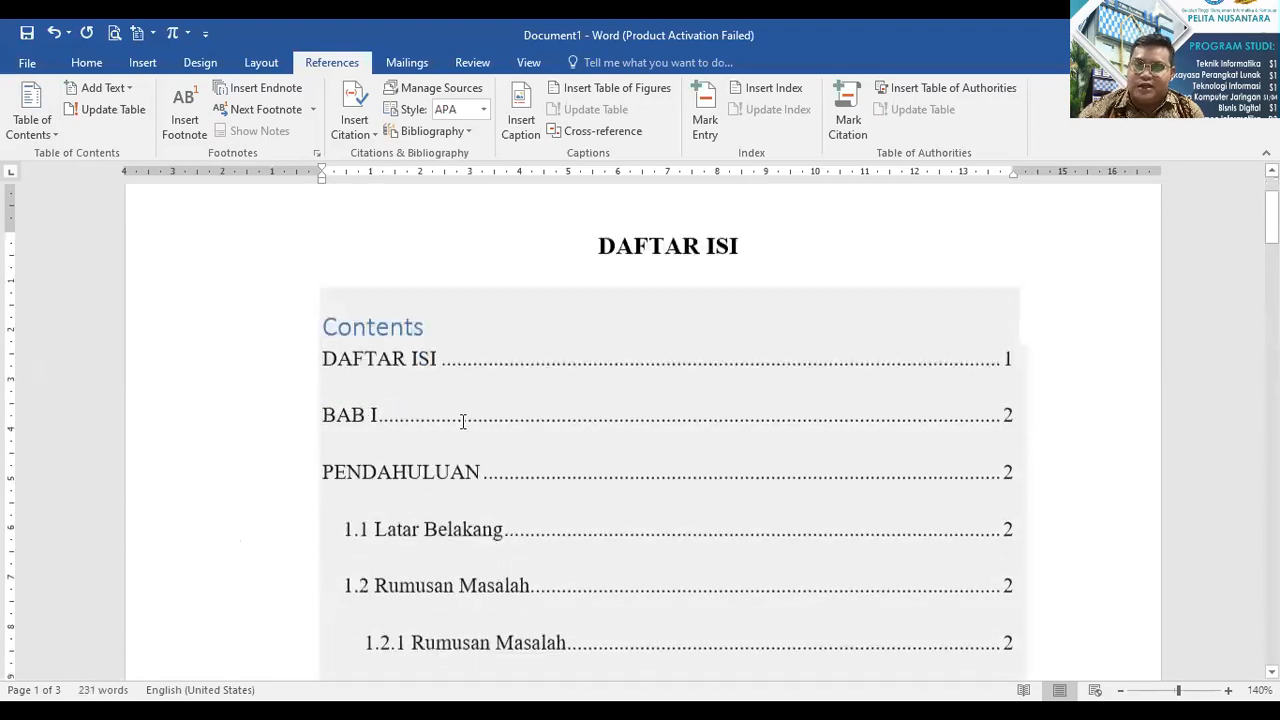
Delete the "Contents" title text at the top of the inserted table of contents.
click(451, 267)
key(BackSpace)
key(BackSpace)
key(BackSpace)
key(BackSpace)
key(BackSpace)
key(BackSpace)
key(BackSpace)
key(BackSpace)
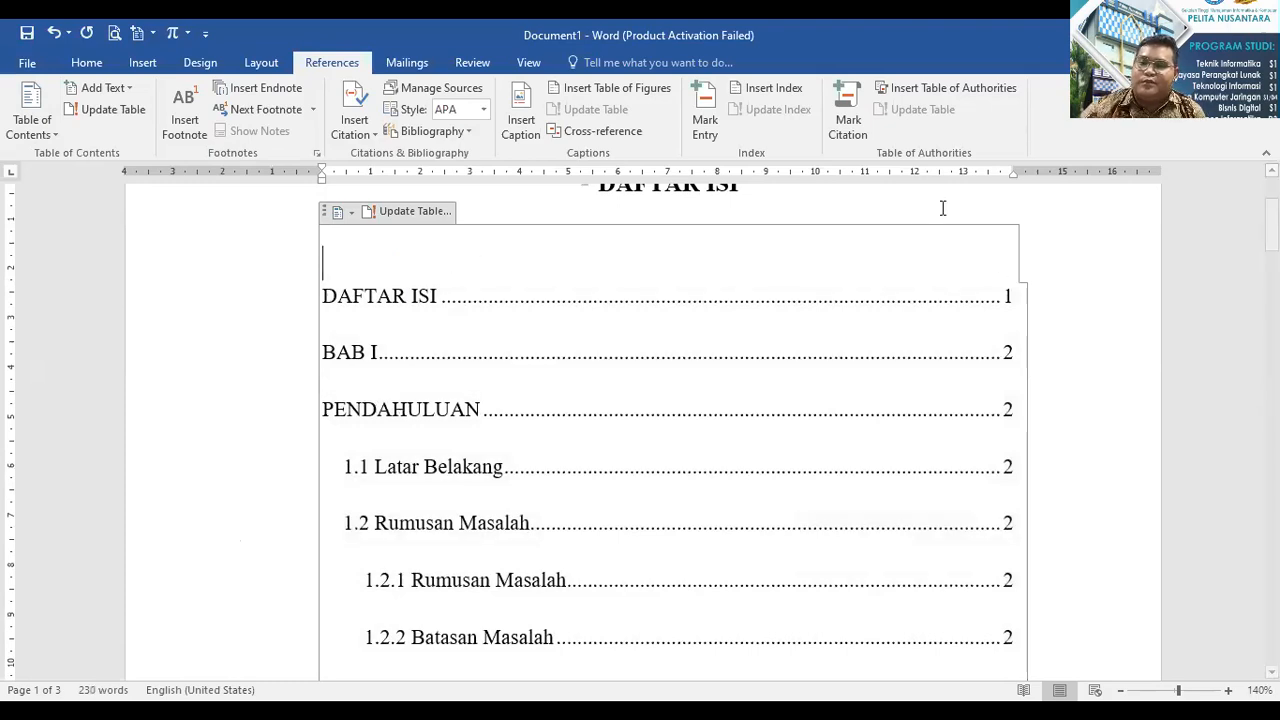
Check the table of contents entries and follow the BAB II entry's link to its chapter page.
scroll(371, 474, down, 2)
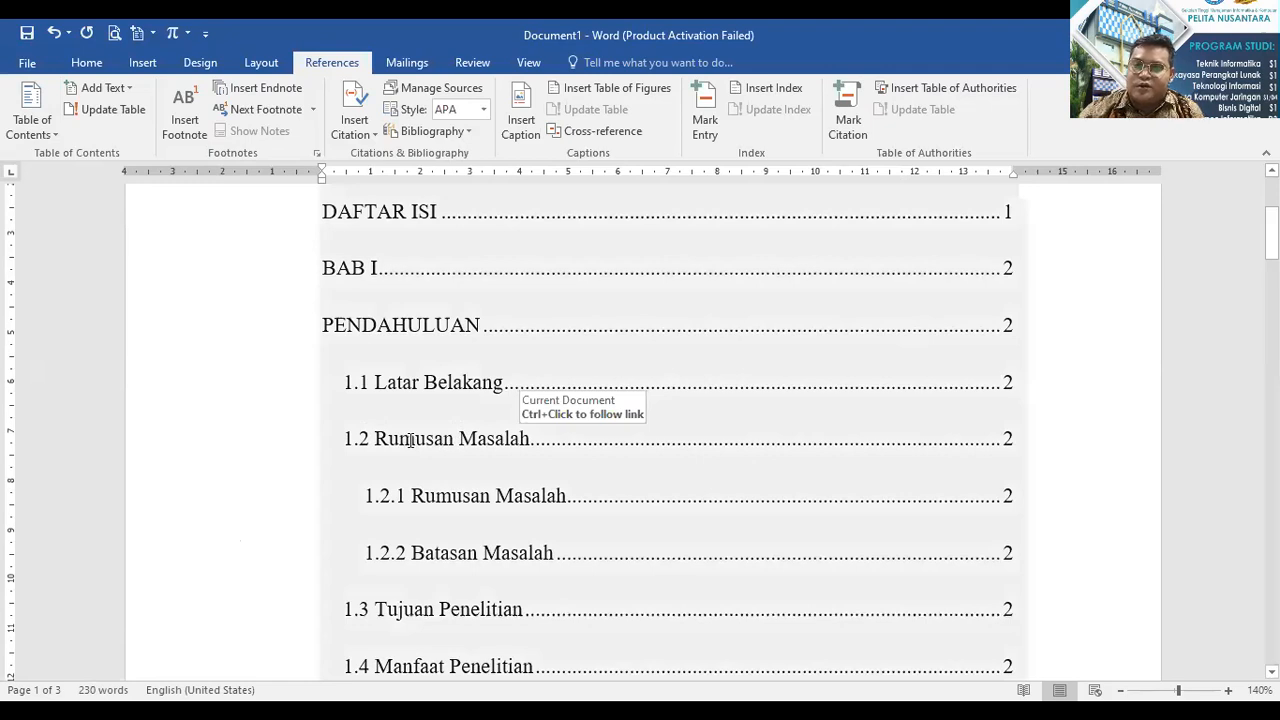
scroll(286, 553, down, 3)
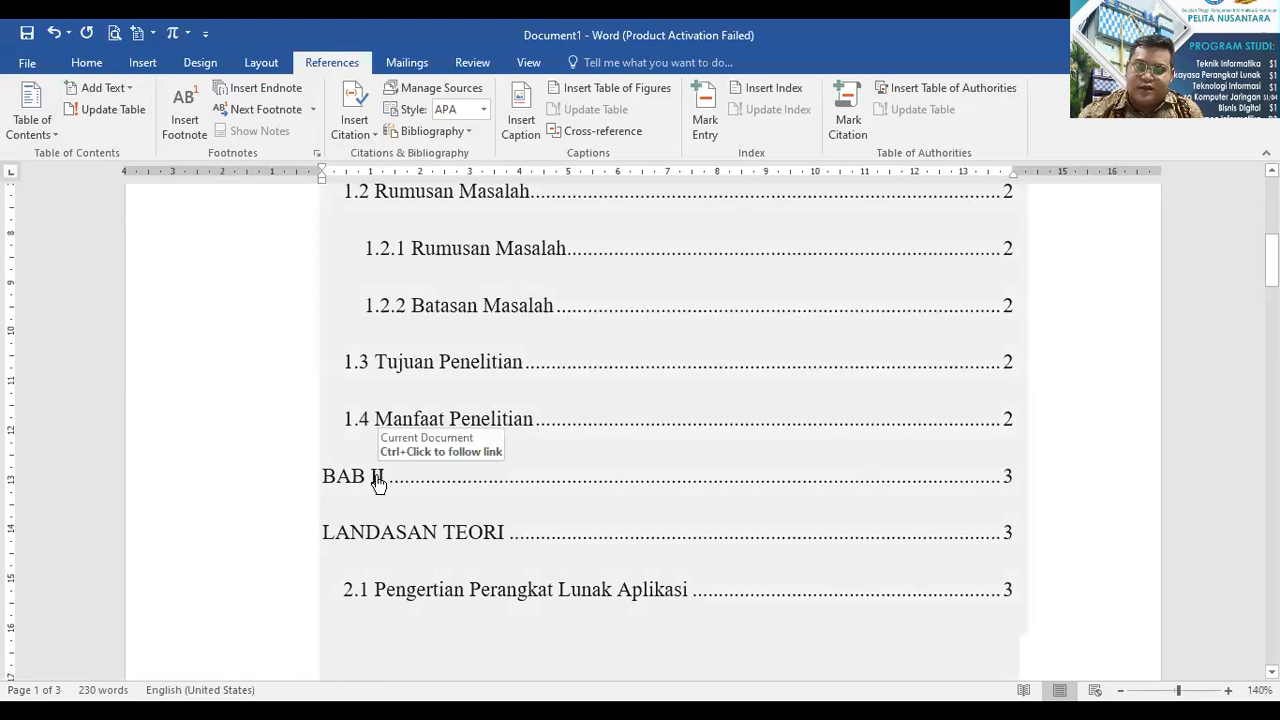
ctrl+click(378, 478)
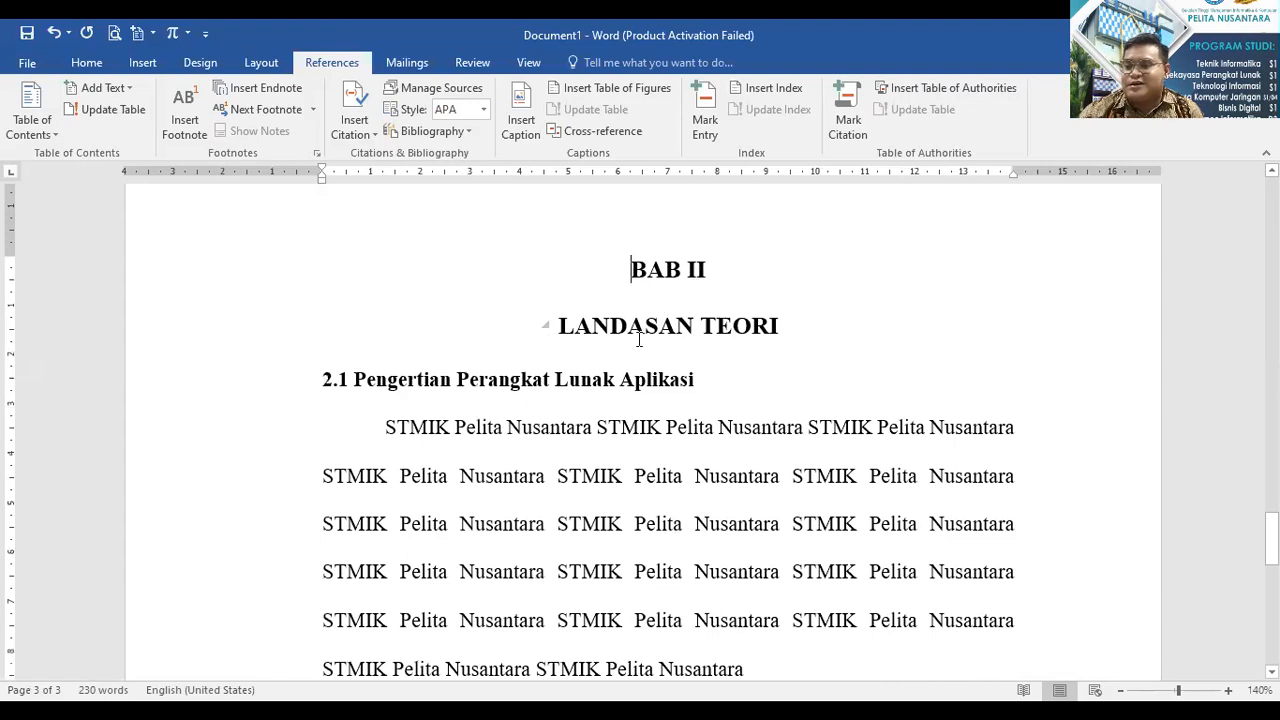
scroll(660, 360, up, 10)
scroll(688, 401, up, 5)
scroll(763, 600, down, 10)
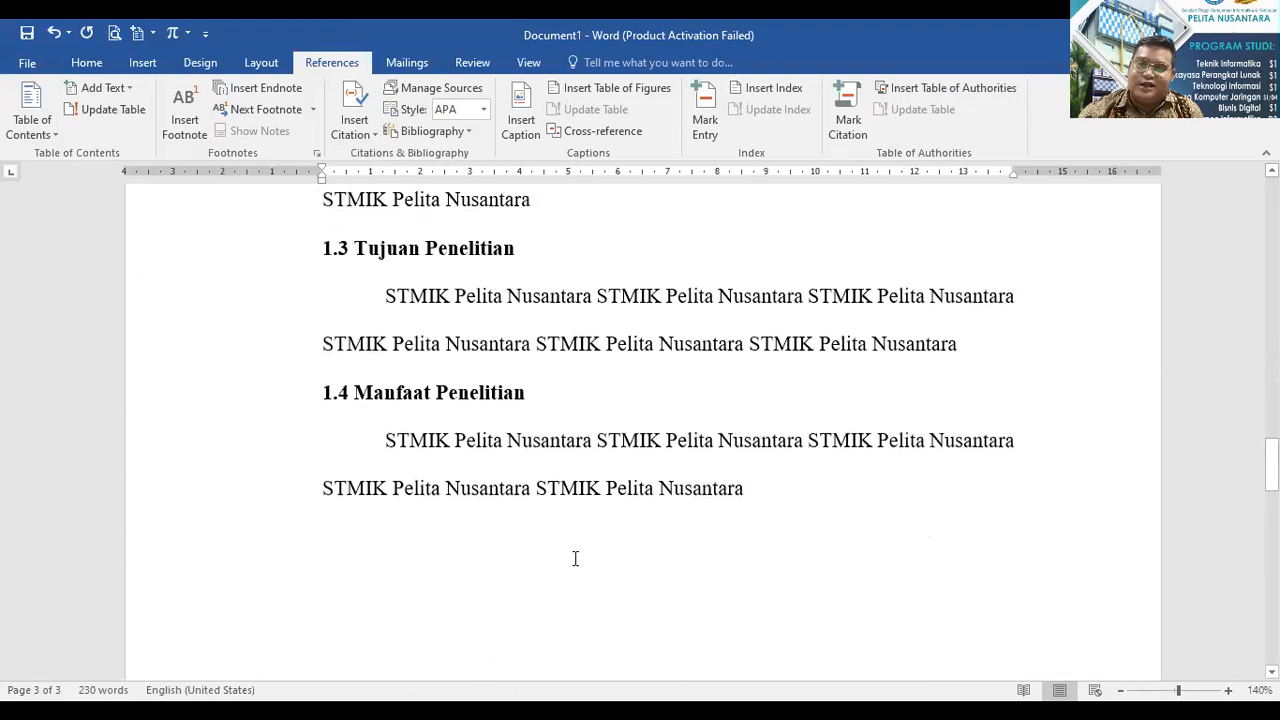
Try to push the 1.4 Manfaat Penelitian section onto the next page with blank lines after the 1.3 Tujuan Penelitian text.
click(989, 358)
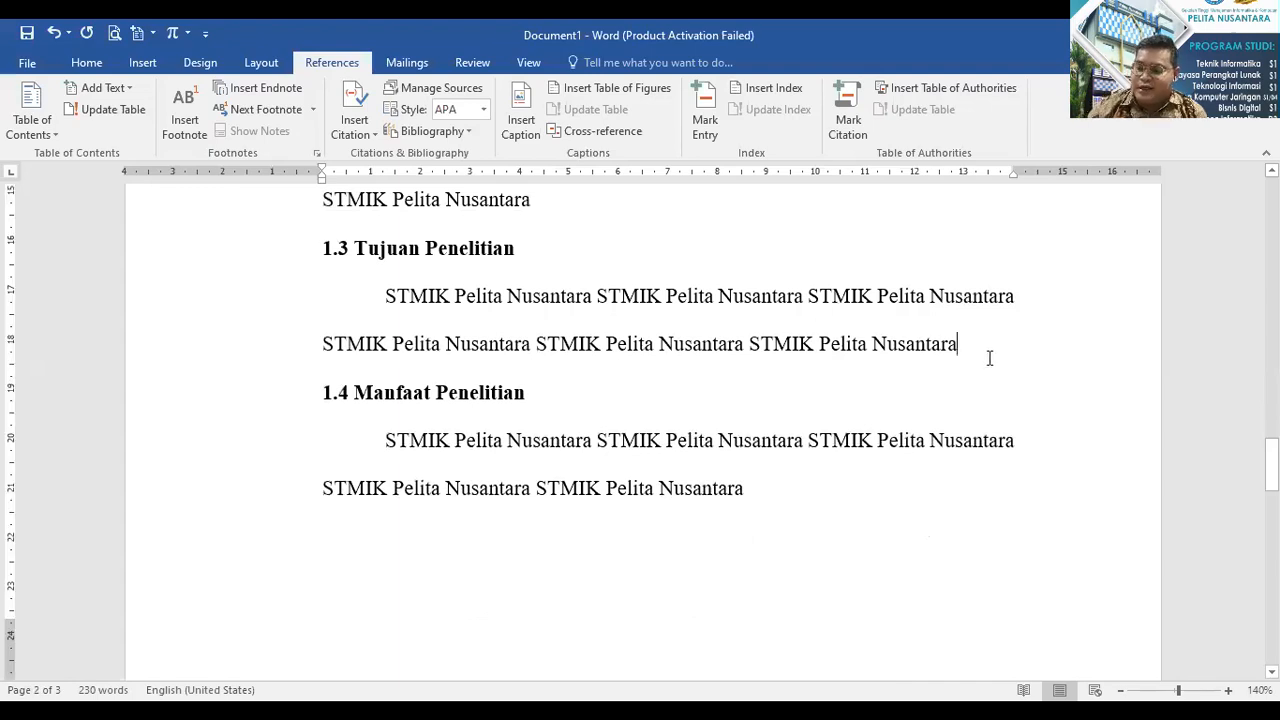
key(Return)
key(Return)
key(Return)
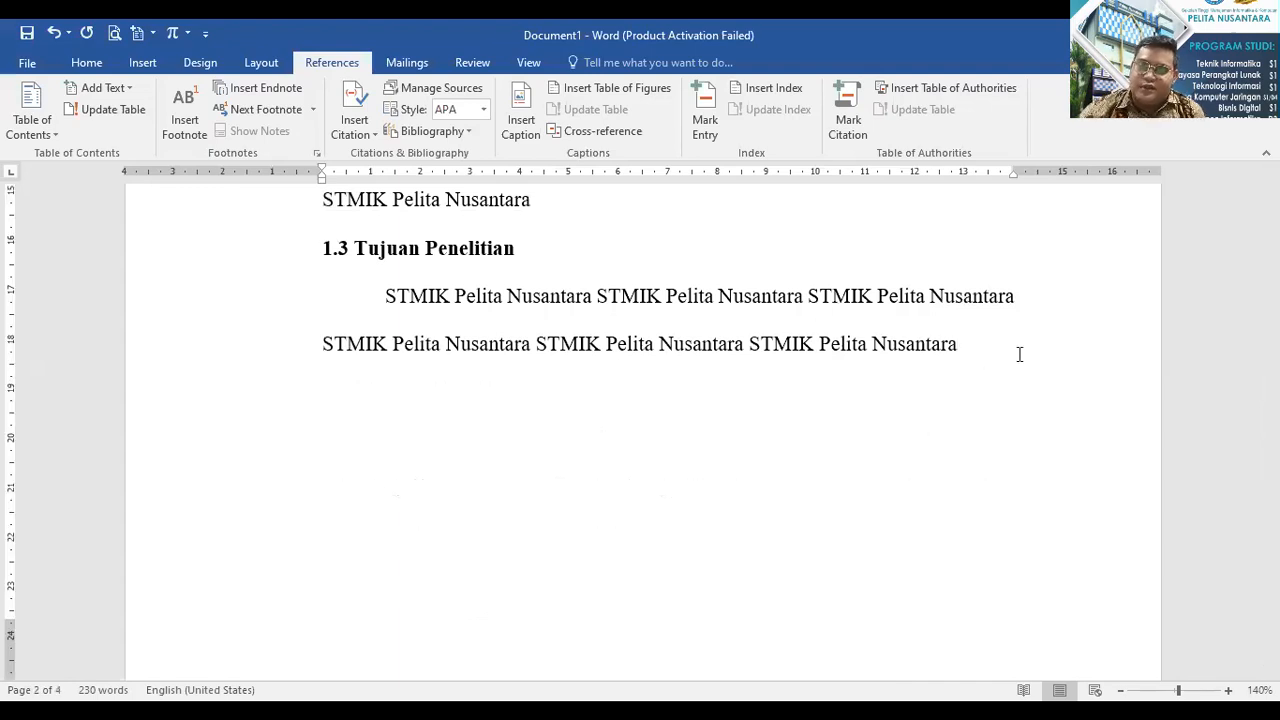
scroll(440, 500, down, 8)
scroll(442, 500, up, 8)
scroll(445, 500, down, 3)
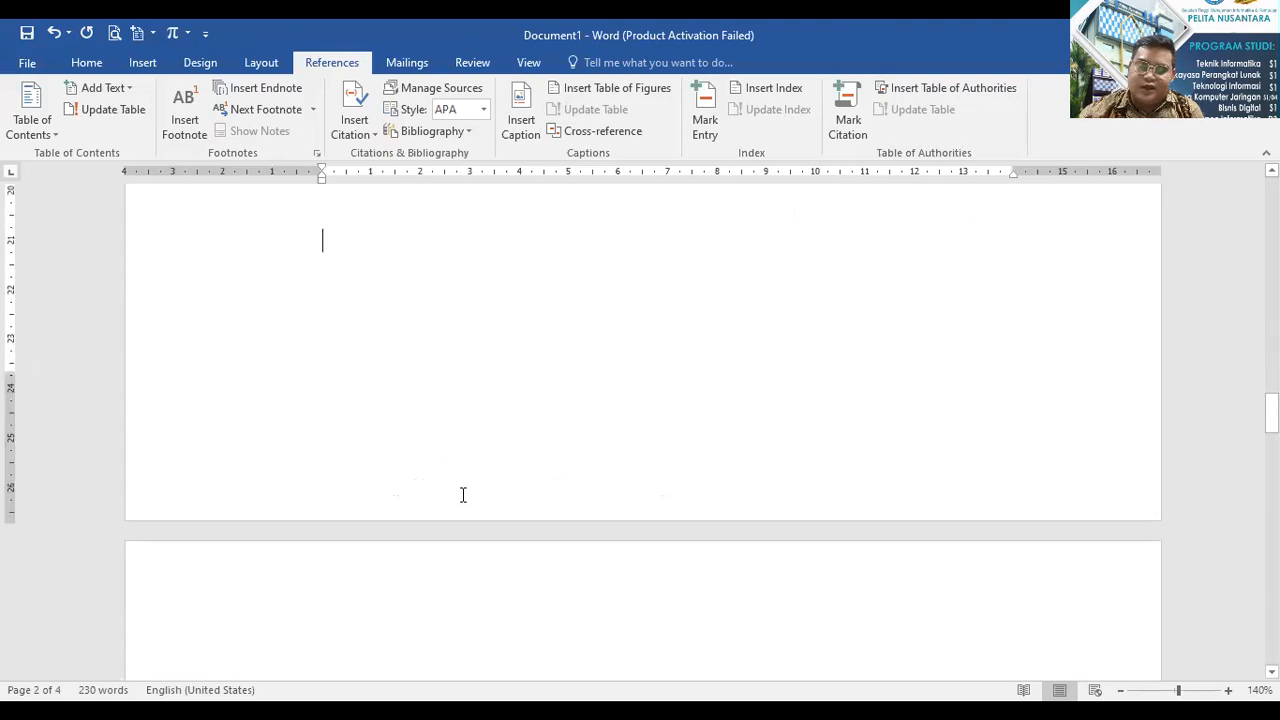
scroll(528, 479, up, 20)
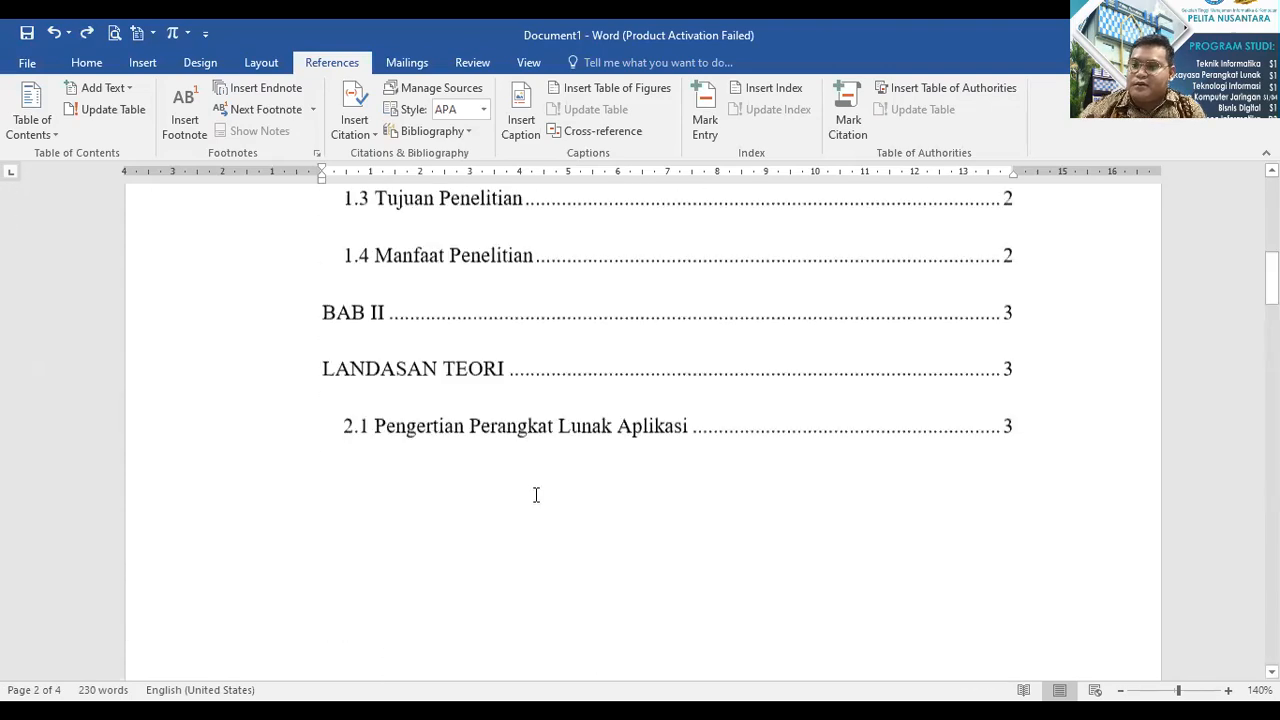
scroll(818, 431, up, 2)
click(818, 431)
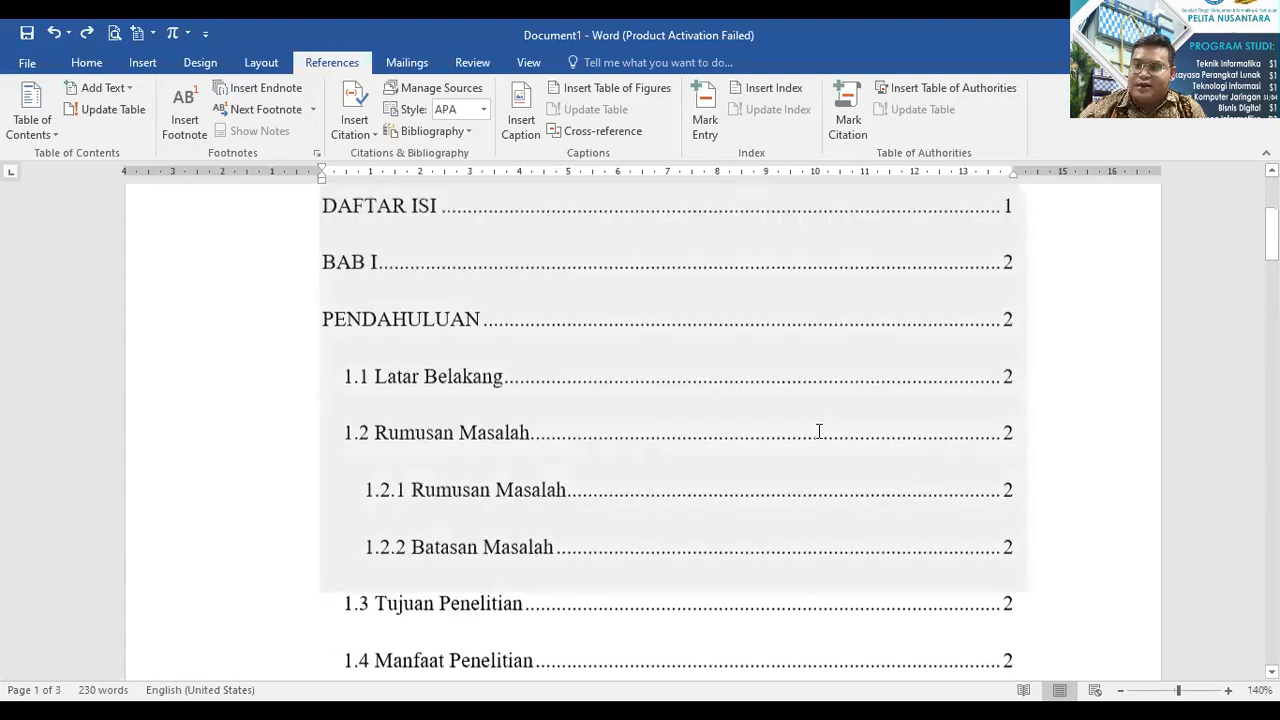
scroll(624, 438, down, 10)
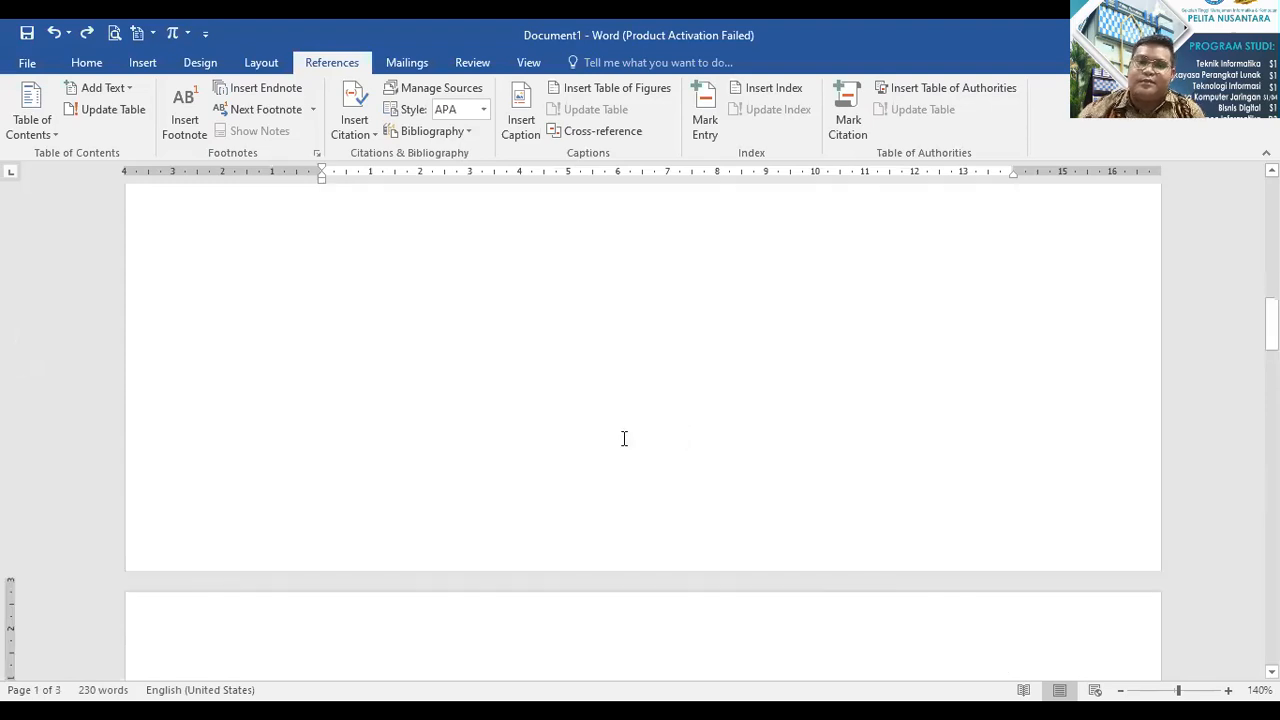
scroll(648, 470, down, 1)
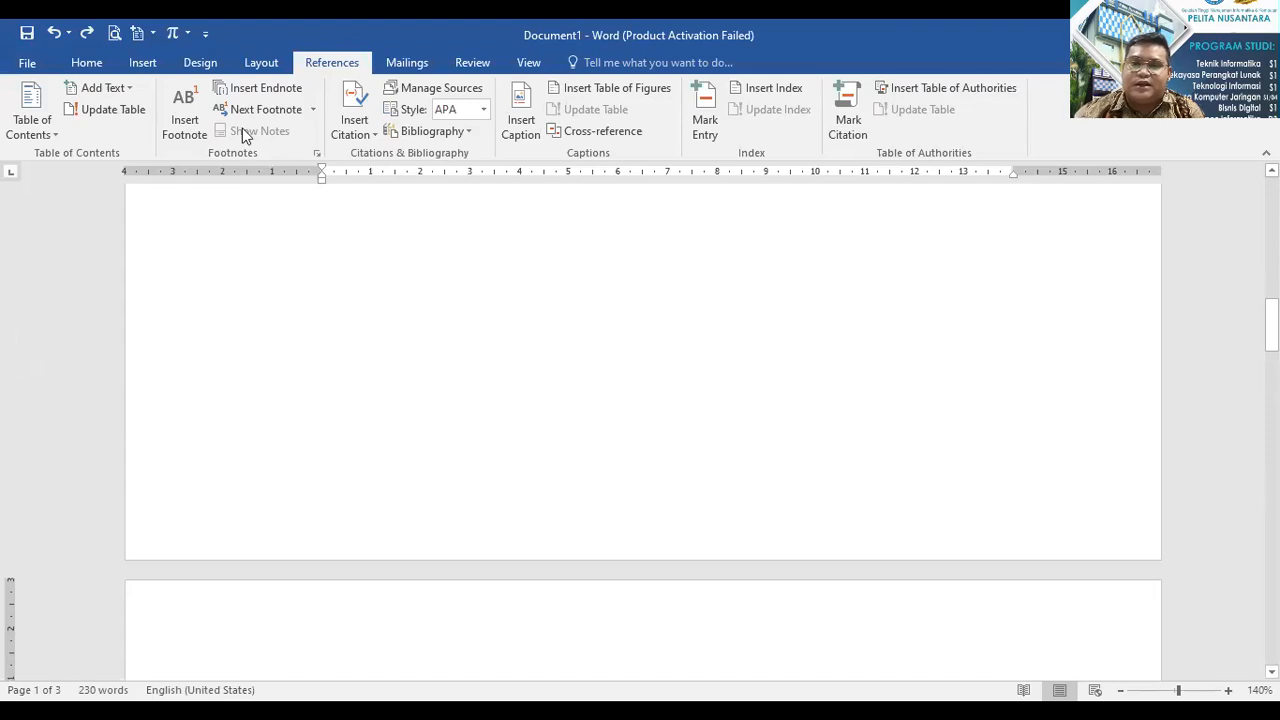
Insert centred page numbers at the bottom of the pages in the Plain Number 2 style and leave footer editing.
scroll(394, 405, up, 3)
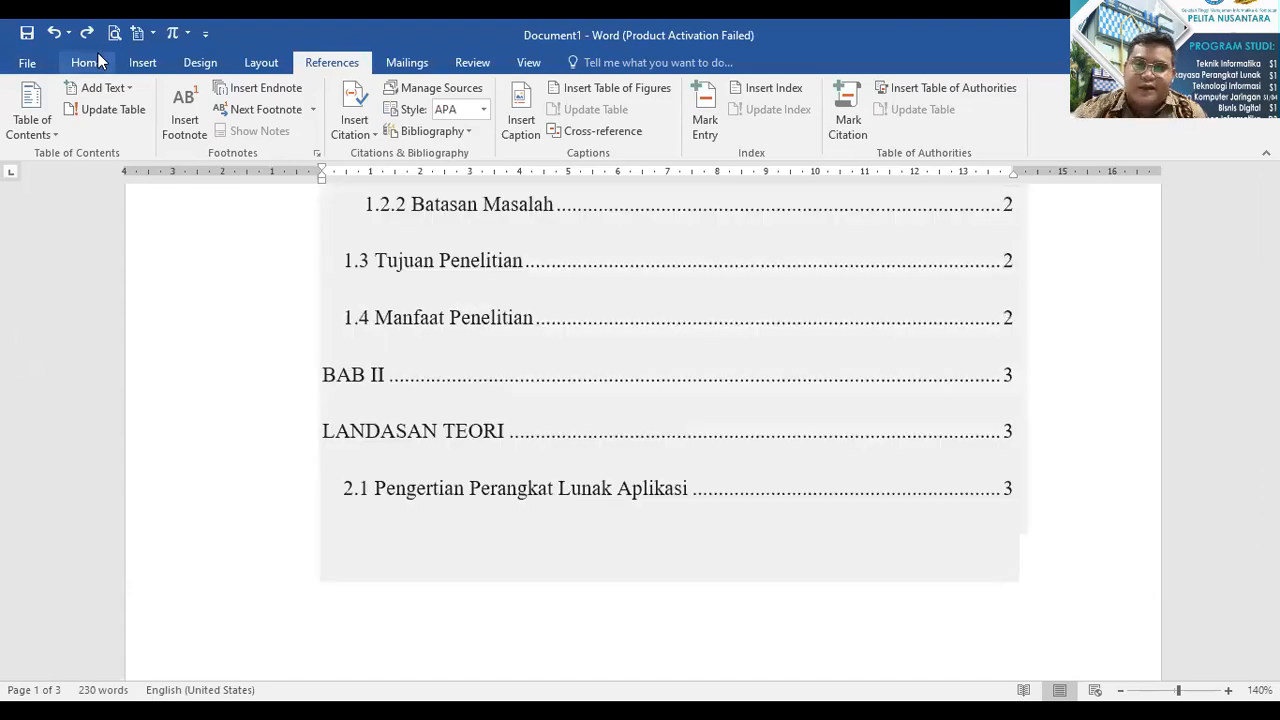
click(88, 62)
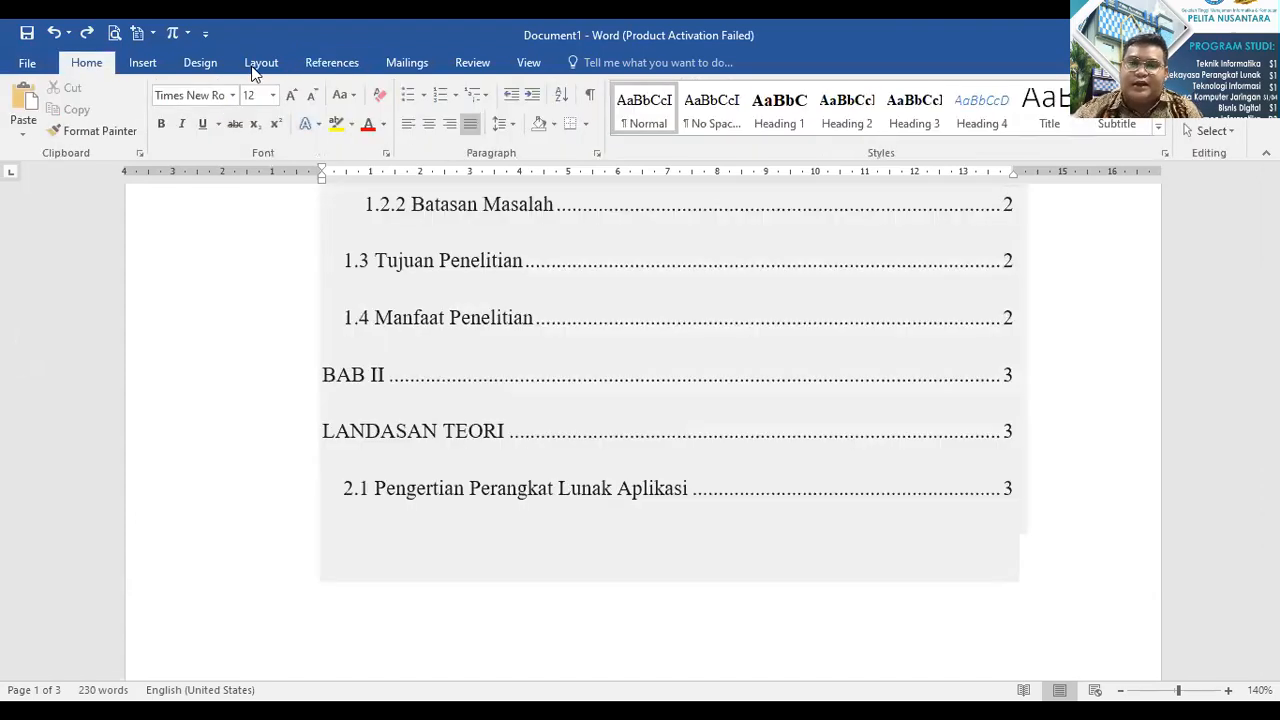
click(272, 62)
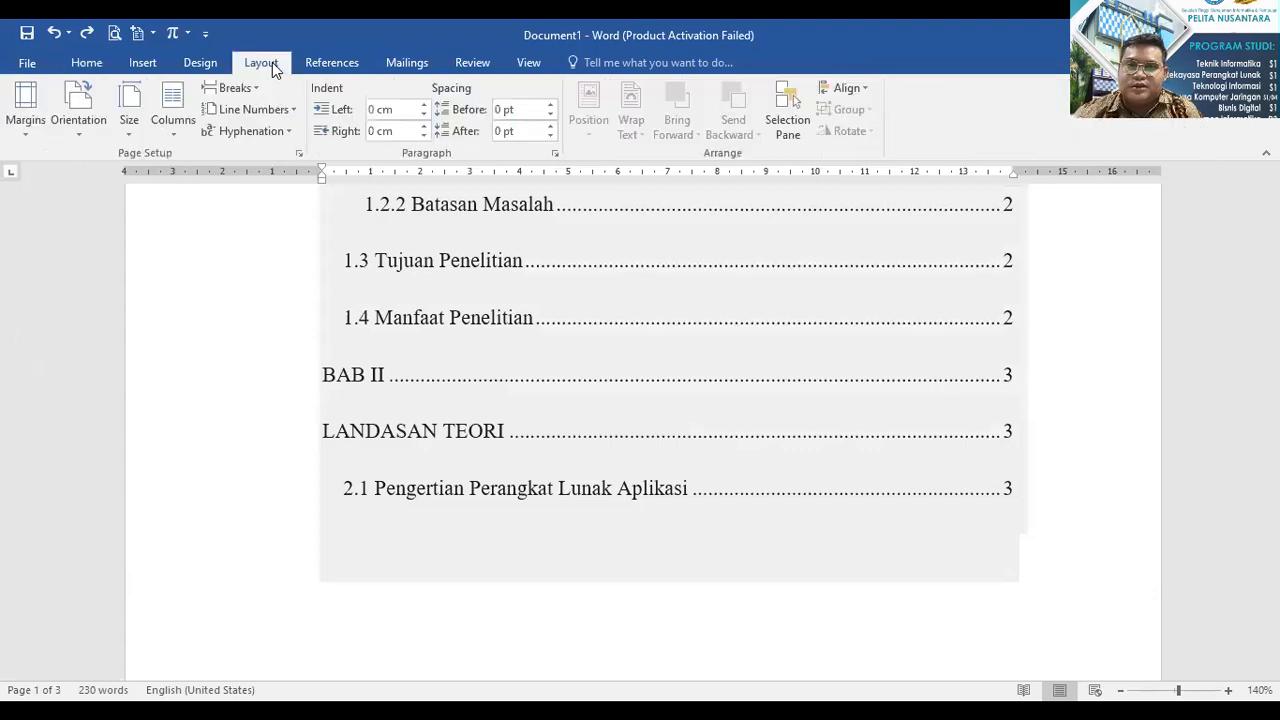
click(203, 62)
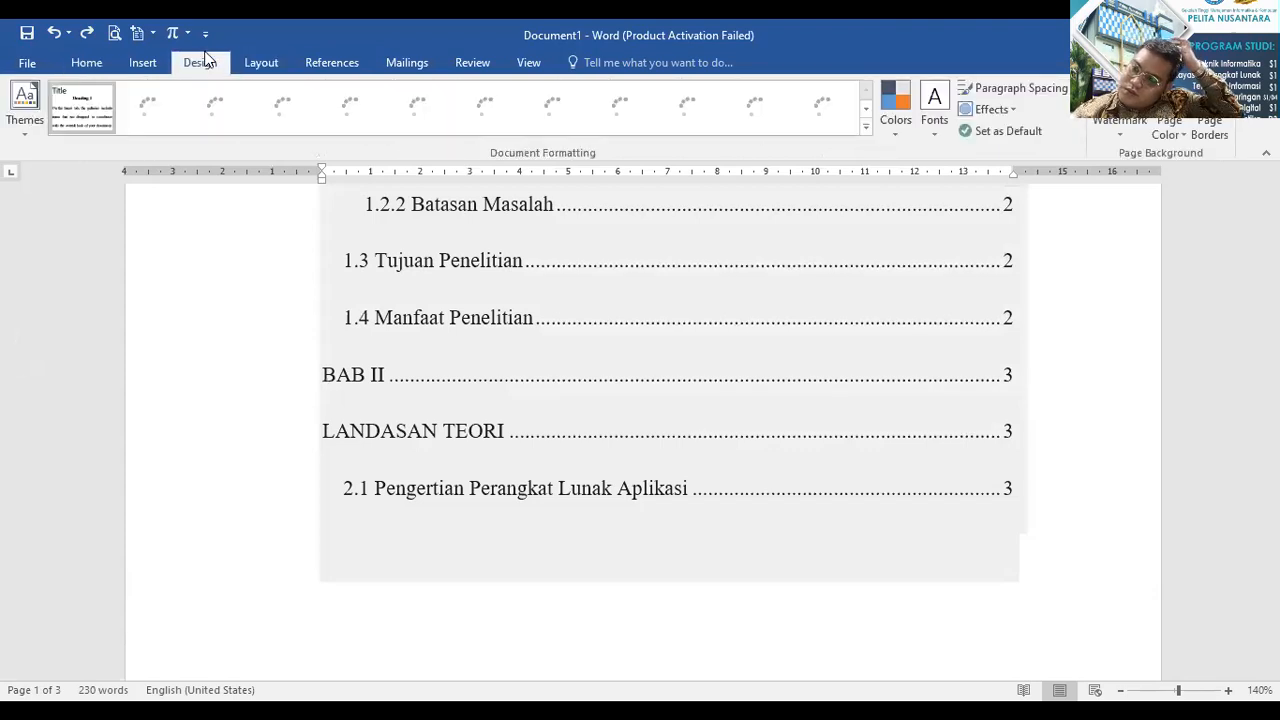
click(143, 64)
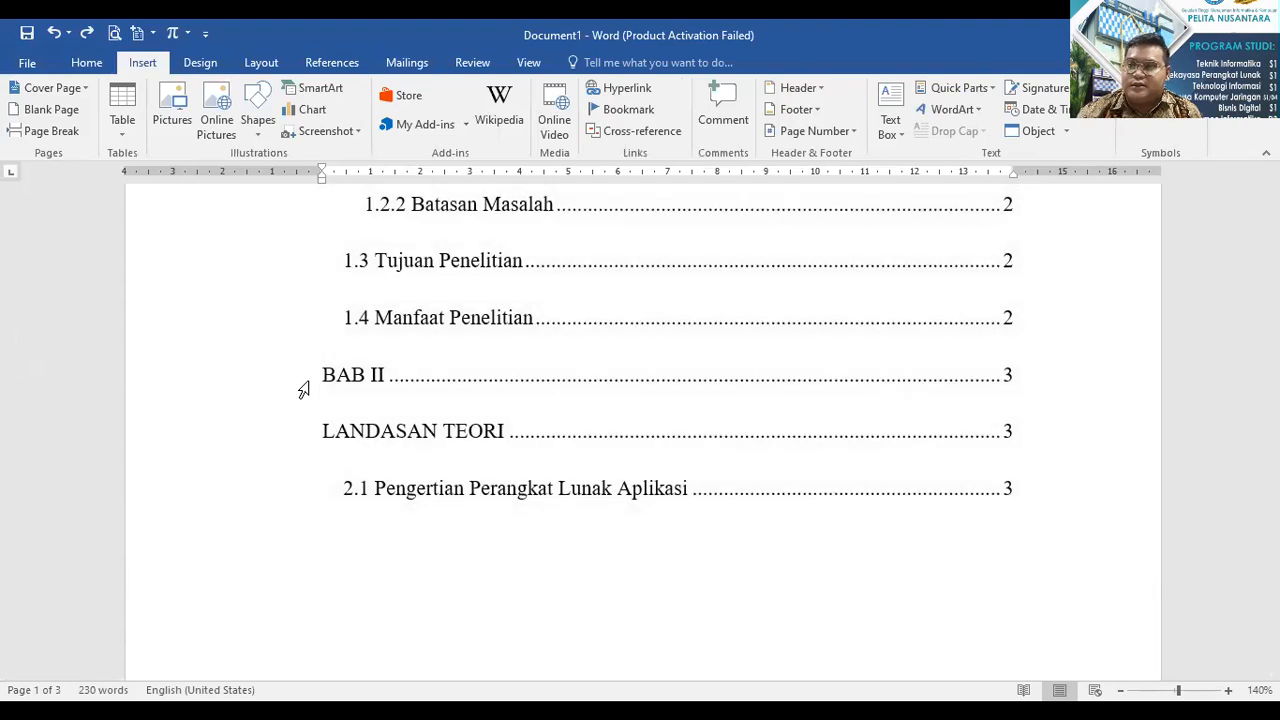
click(840, 136)
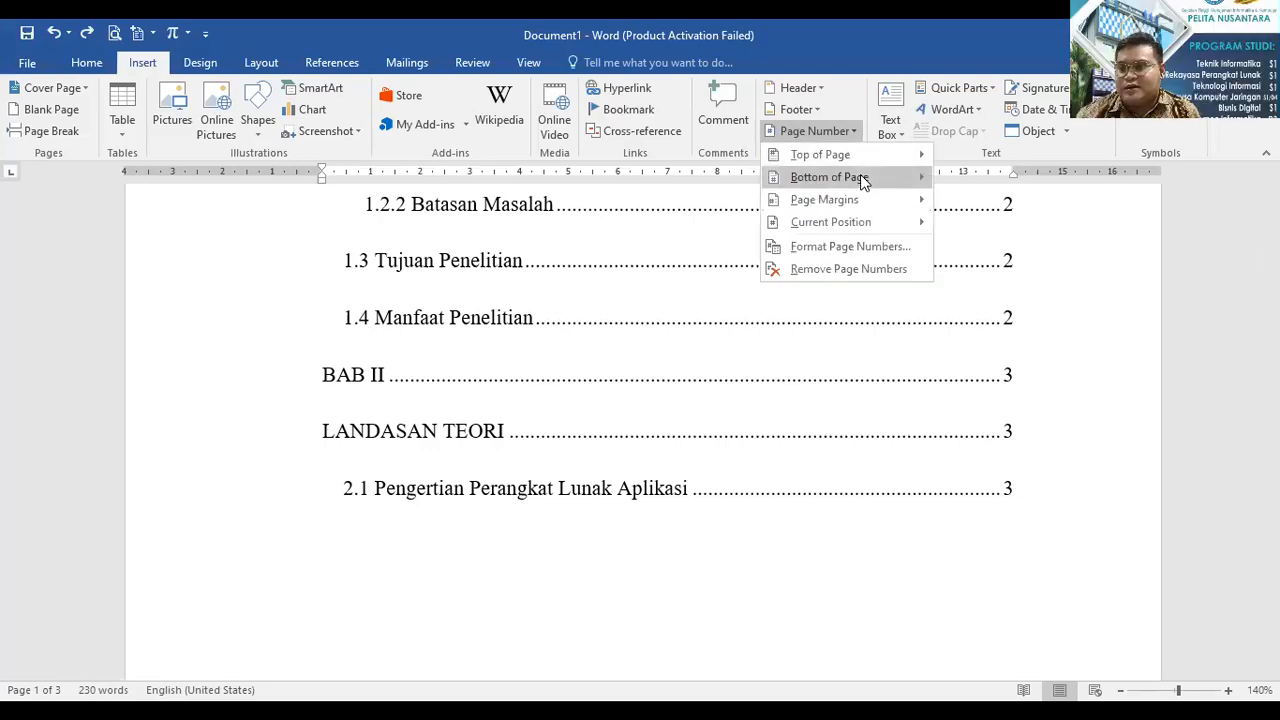
mouse_move(861, 177)
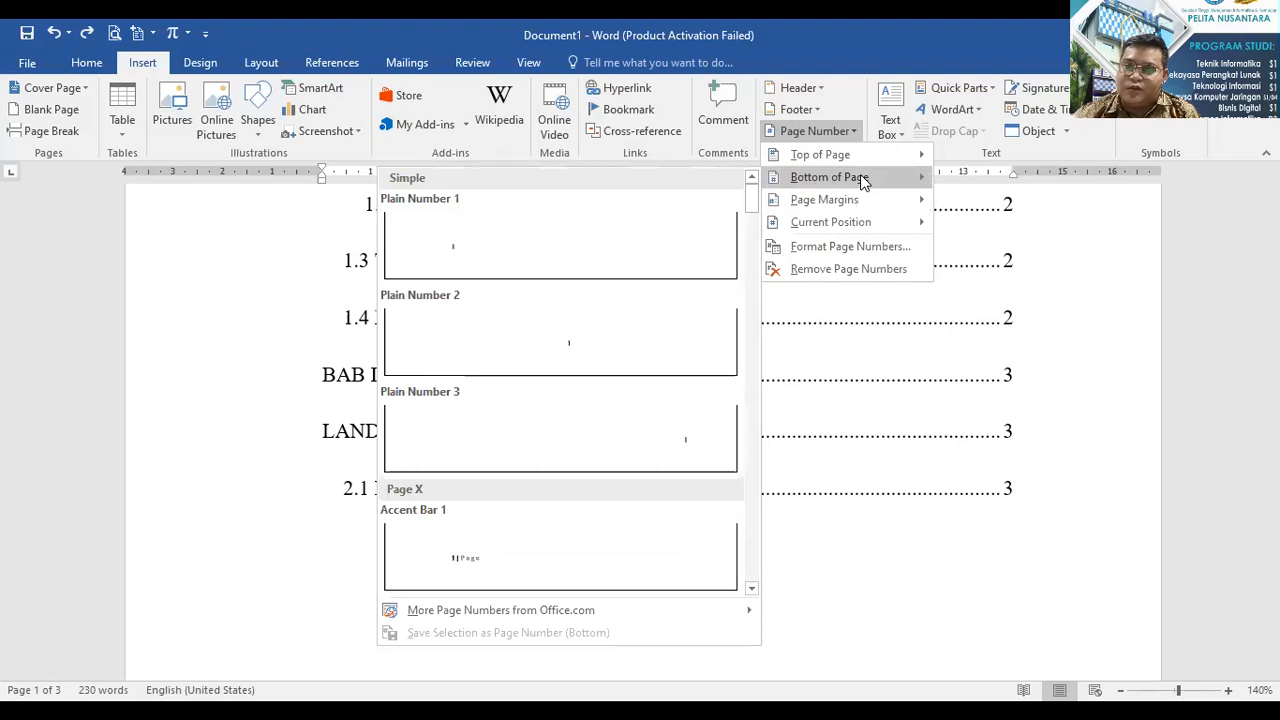
click(621, 336)
scroll(626, 358, up, 10)
scroll(626, 358, down, 15)
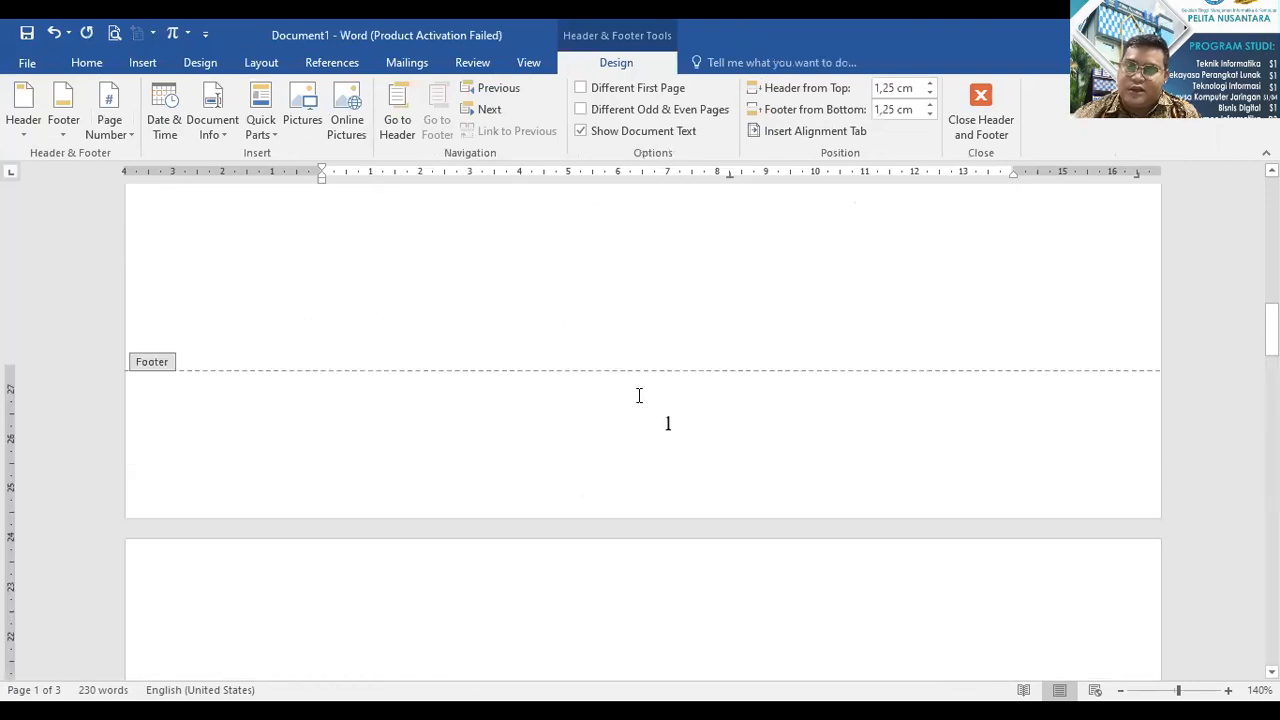
scroll(652, 455, down, 15)
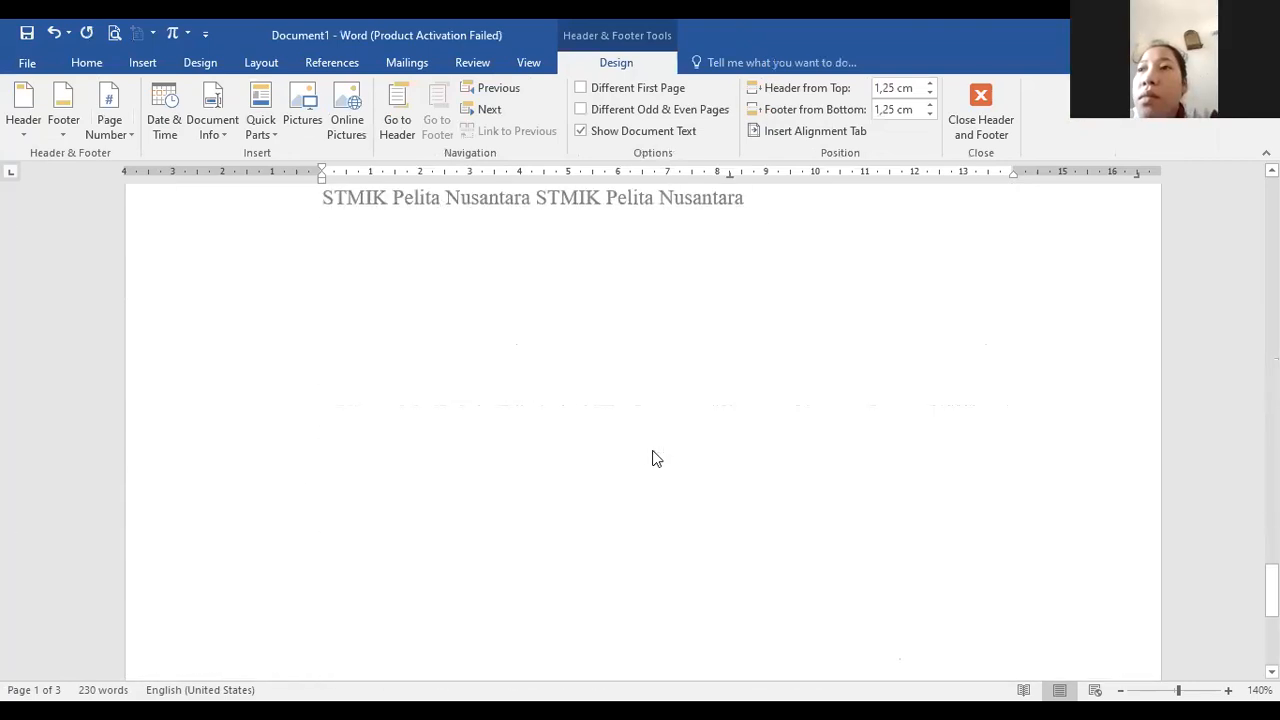
scroll(654, 457, up, 15)
scroll(720, 330, up, 6)
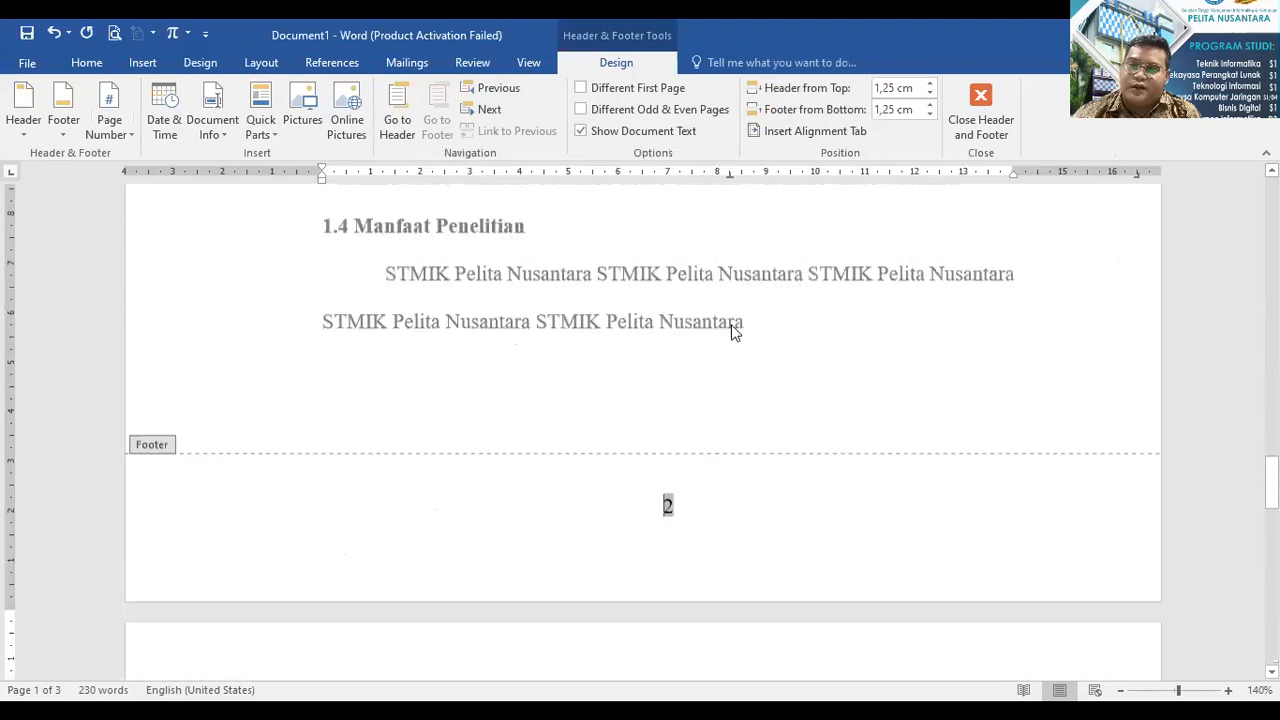
double_click(722, 322)
Review the table of contents entries and their page numbers against the BAB I sections.
scroll(723, 322, up, 4)
scroll(723, 322, up, 12)
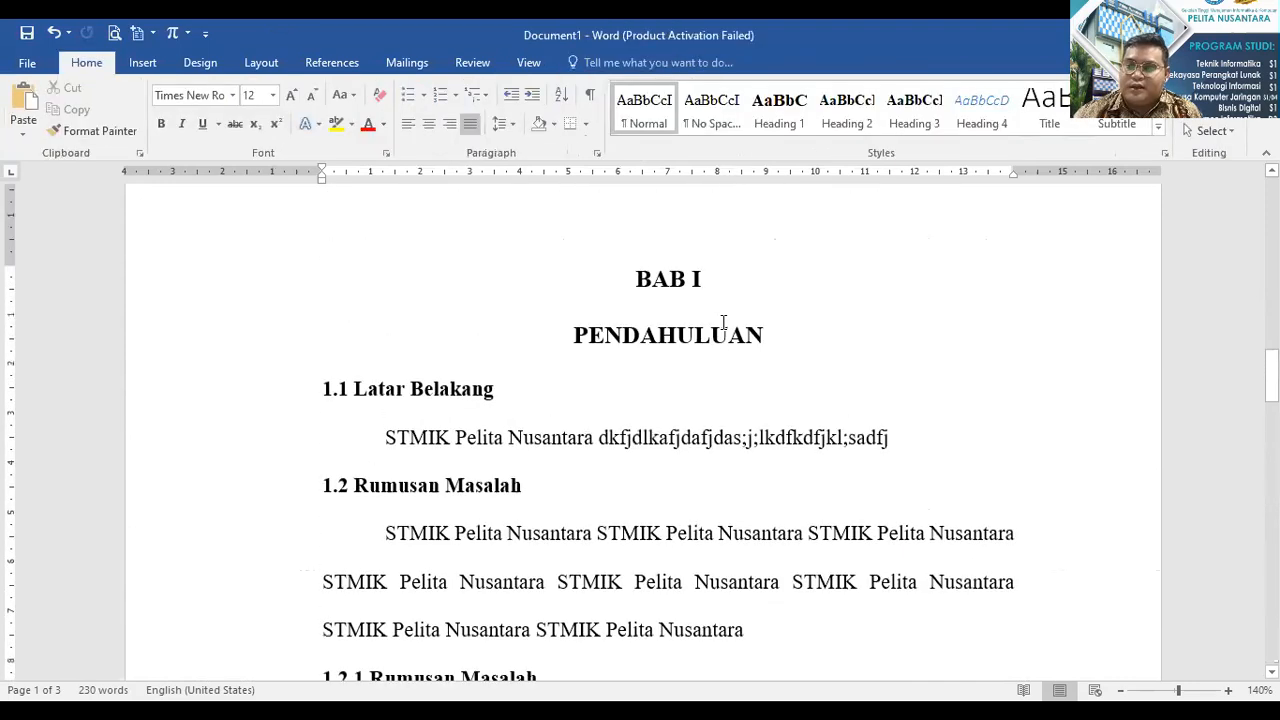
scroll(723, 322, up, 1)
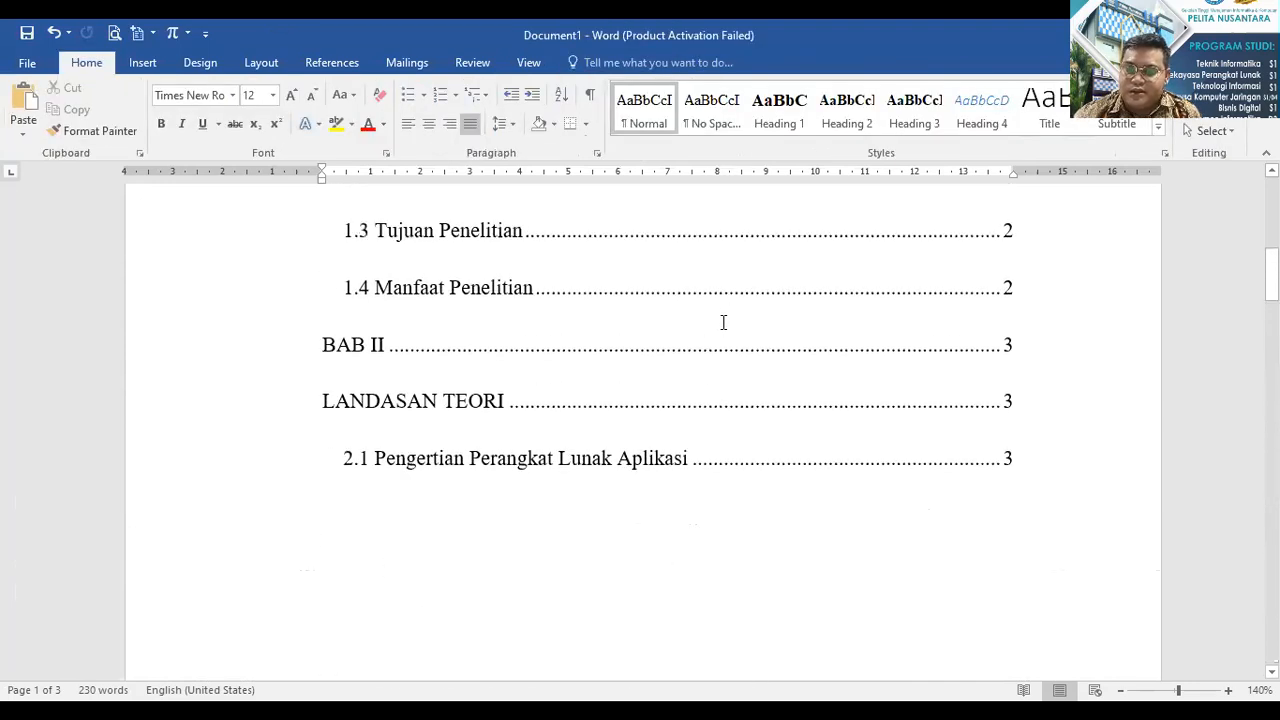
click(671, 351)
scroll(593, 415, up, 3)
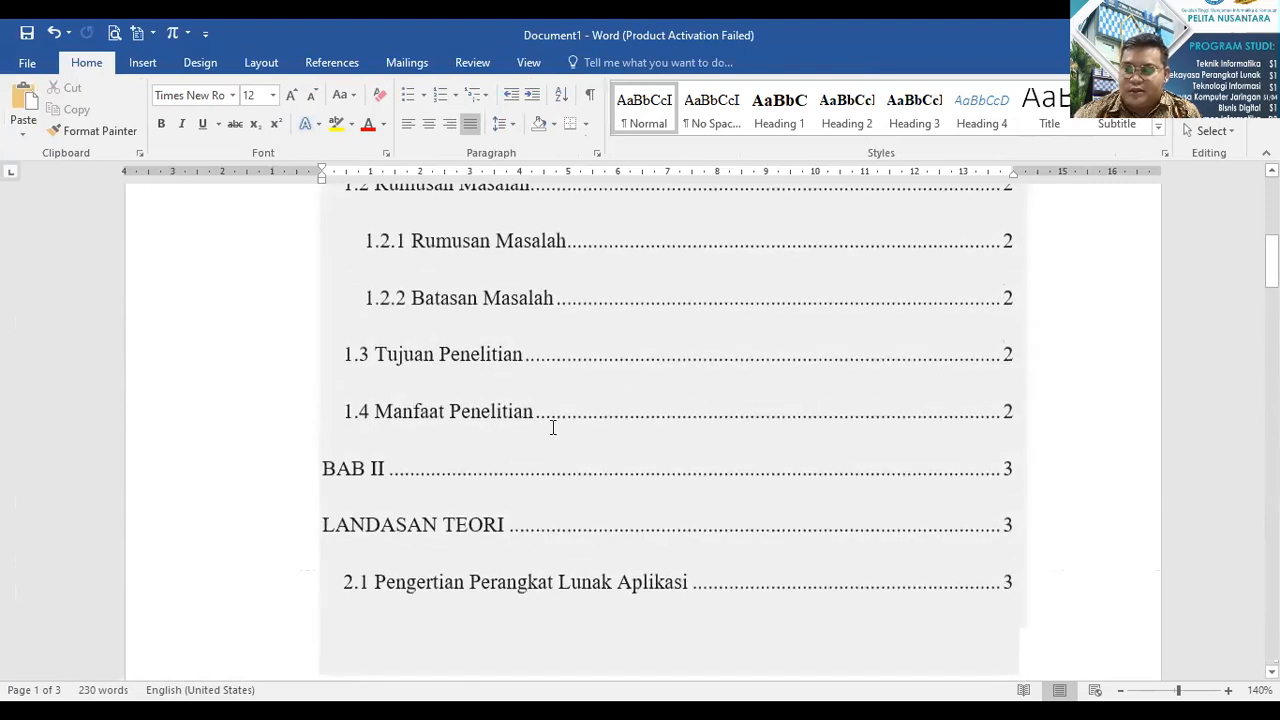
scroll(910, 376, down, 1)
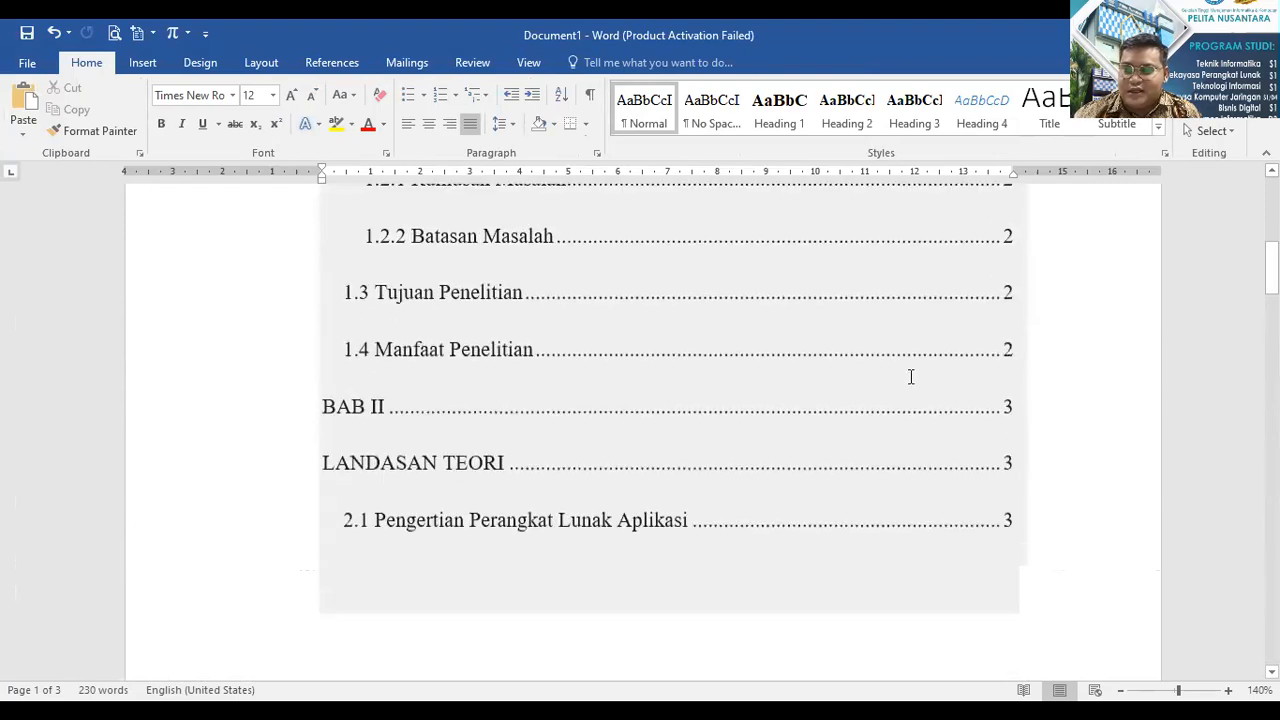
scroll(790, 455, down, 10)
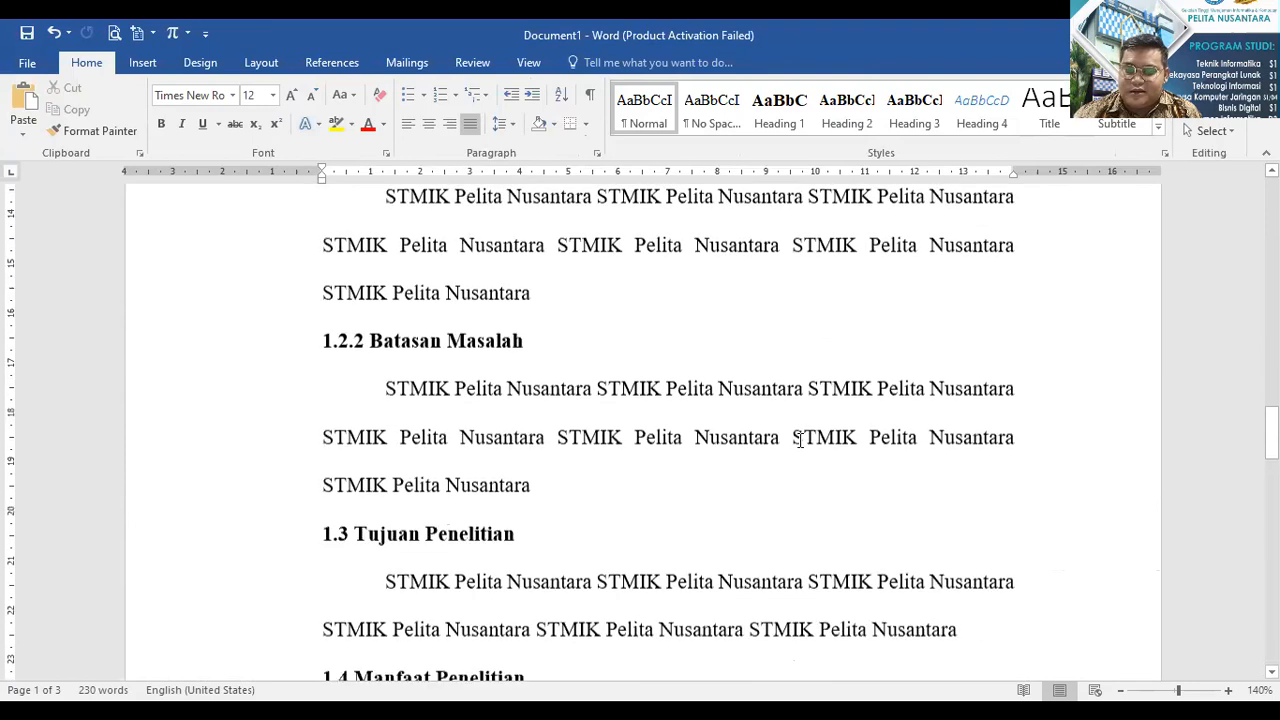
Move the 1.4 Manfaat Penelitian heading and its text onto the next page, starting from just before the heading.
scroll(780, 470, down, 3)
scroll(705, 503, up, 7)
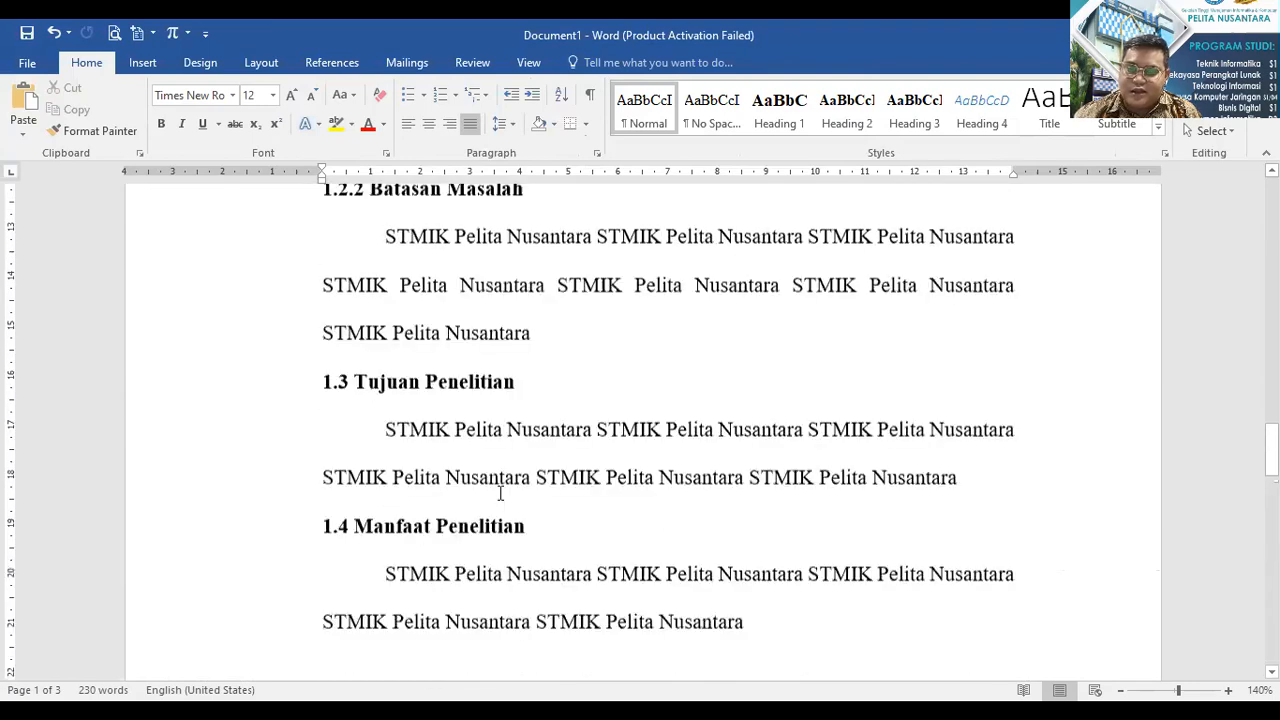
click(323, 528)
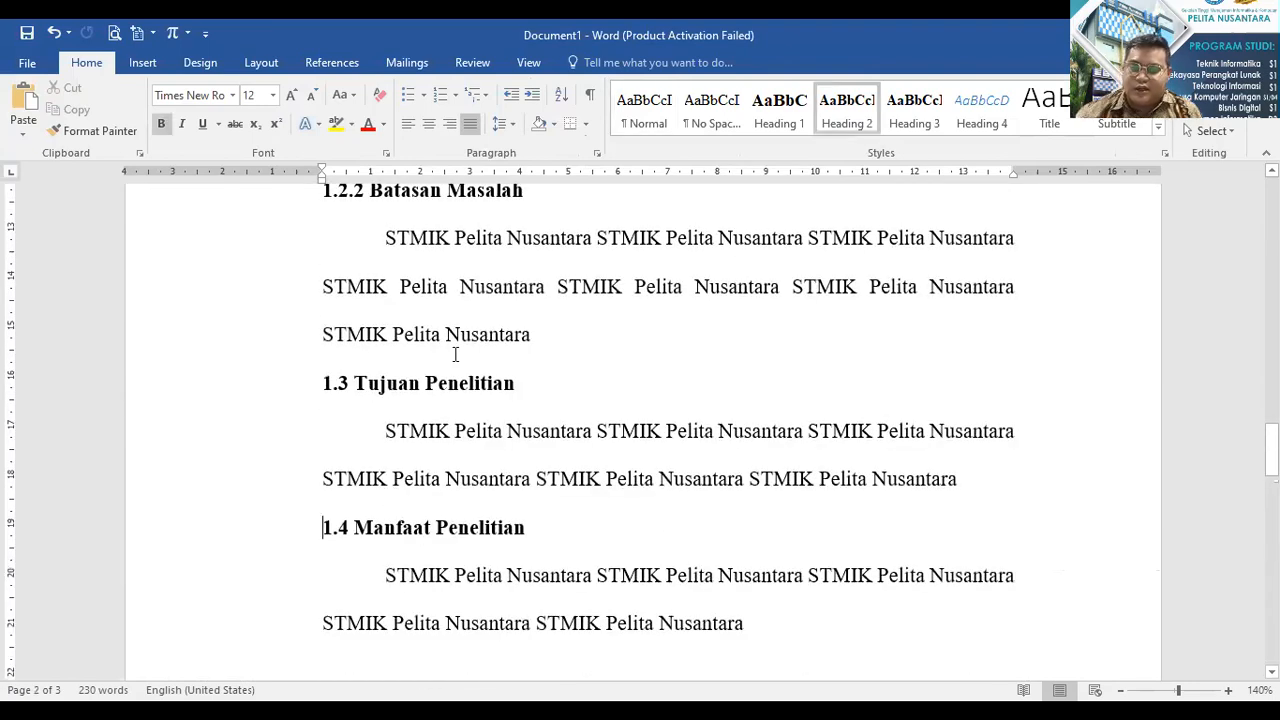
key(Return)
key(ctrl+Return)
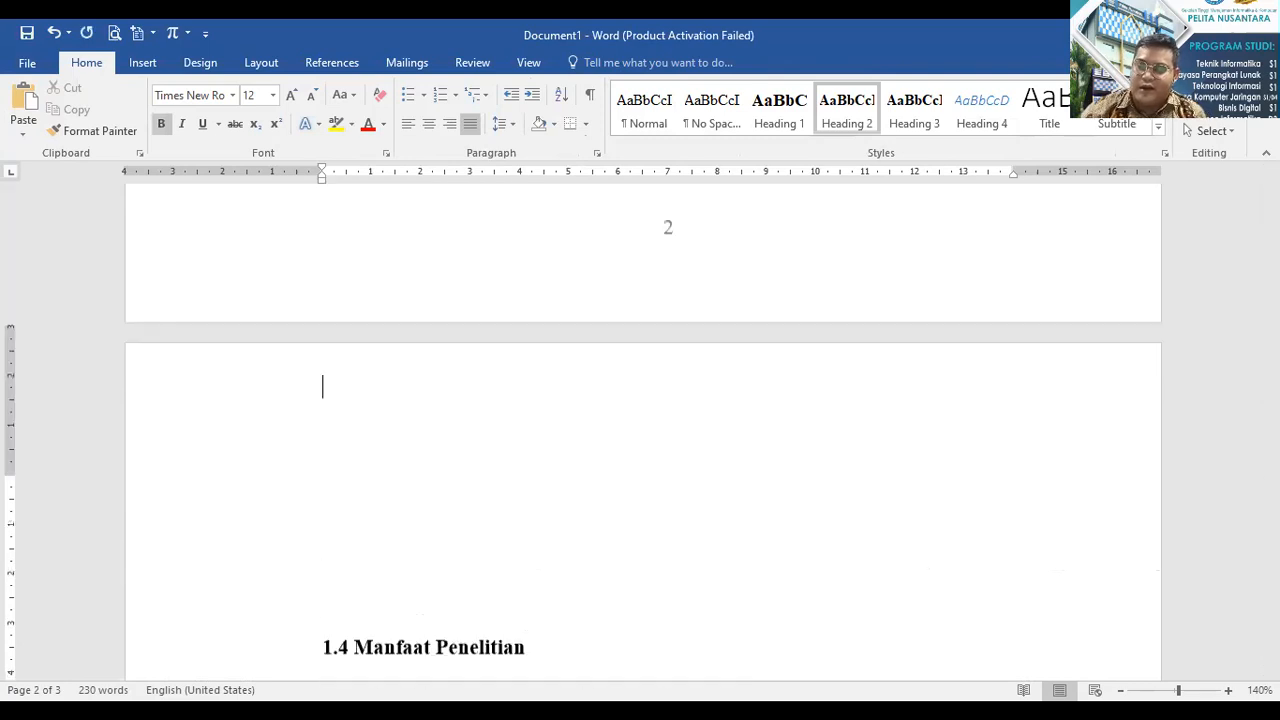
Check the page numbers at the bottom of the chapter pages against the 1.4 and BAB II entries in the table of contents.
scroll(527, 438, down, 2)
scroll(534, 446, down, 12)
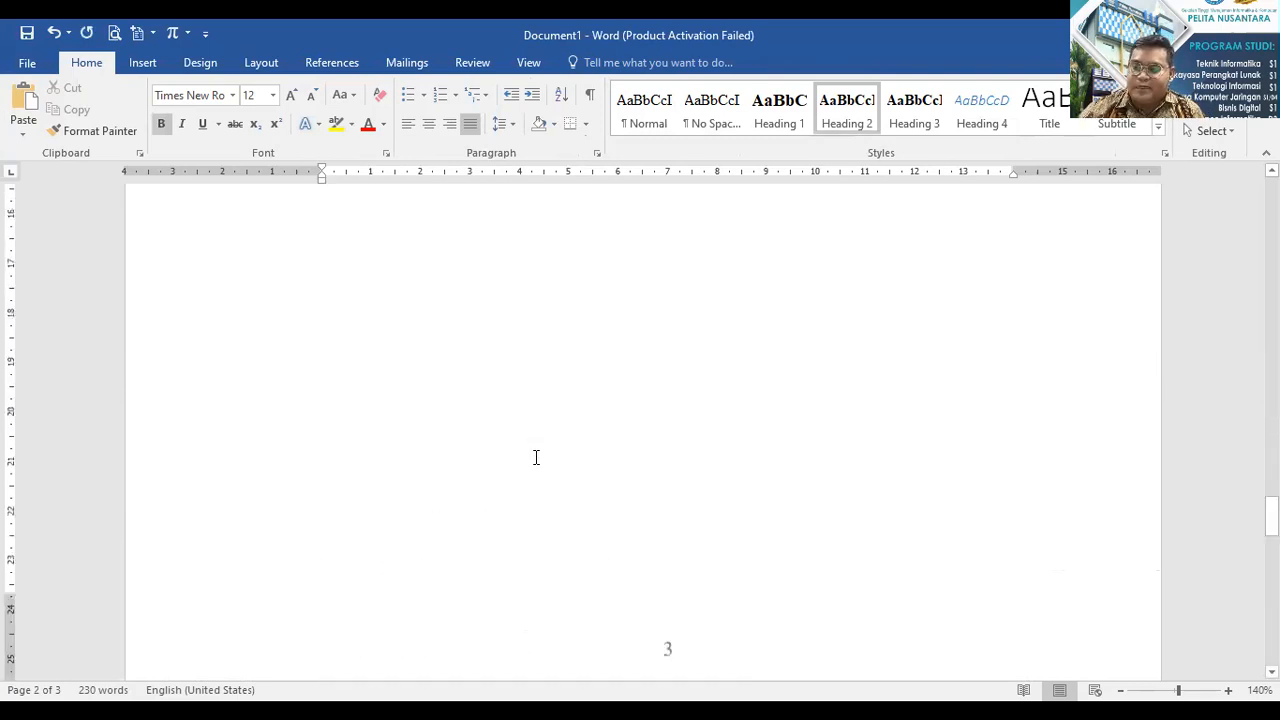
scroll(580, 476, up, 5)
scroll(645, 525, down, 6)
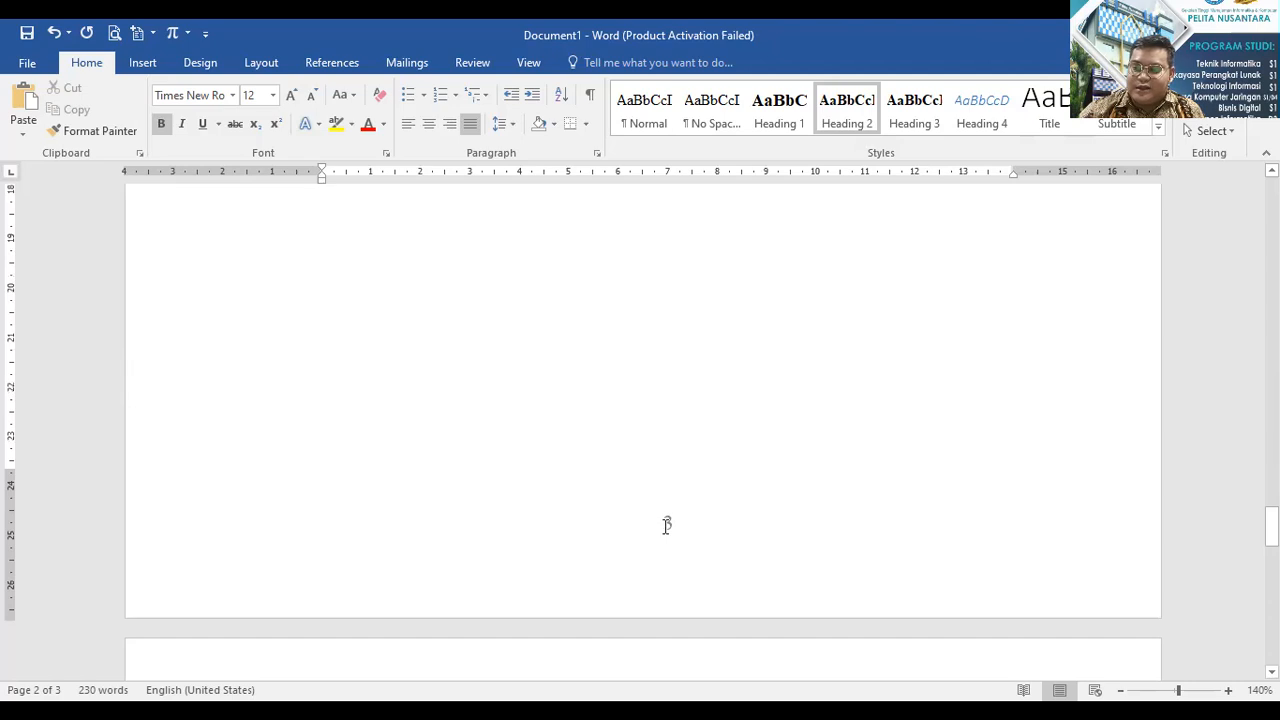
scroll(673, 518, down, 8)
scroll(676, 521, down, 5)
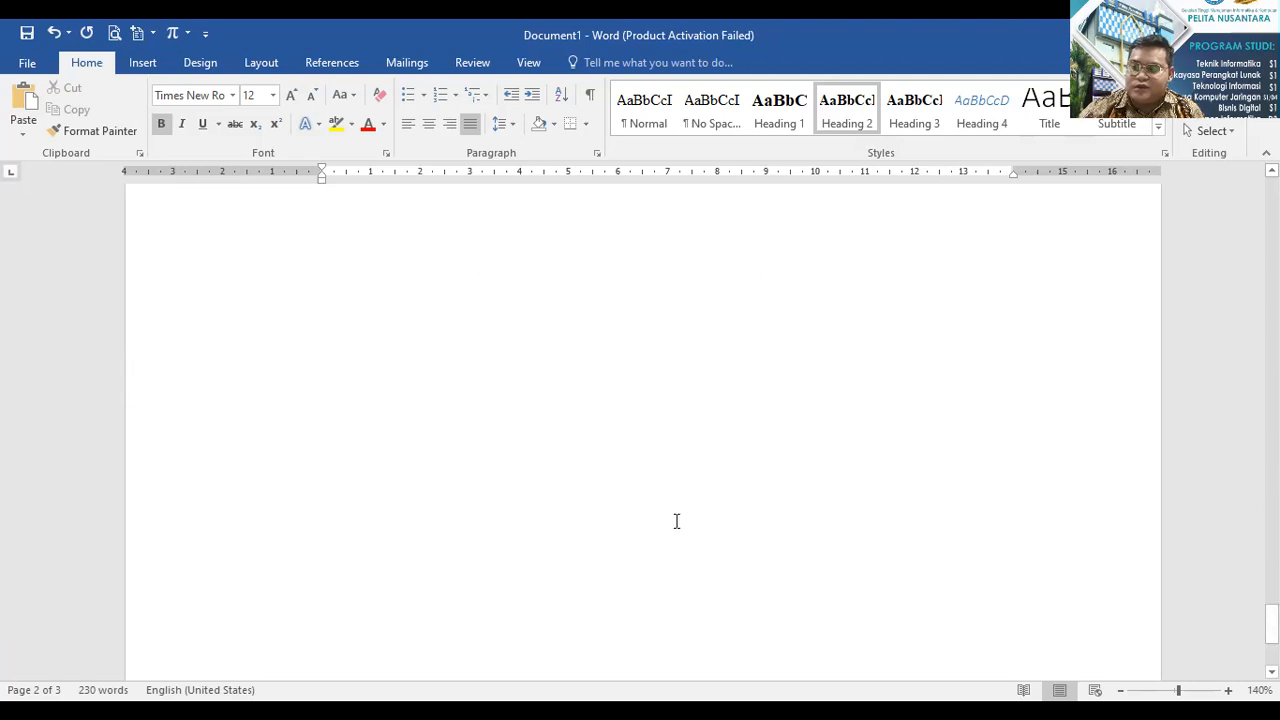
scroll(708, 504, up, 10)
scroll(740, 487, up, 5)
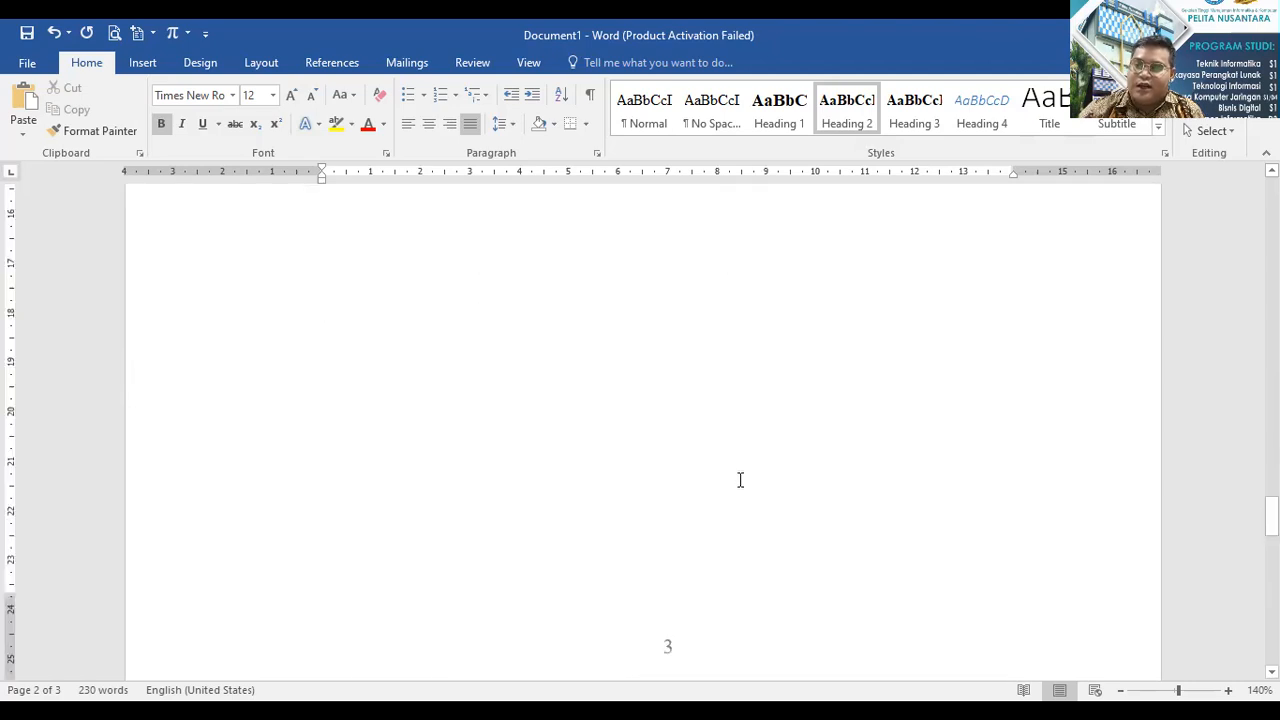
scroll(740, 482, up, 10)
scroll(742, 490, up, 10)
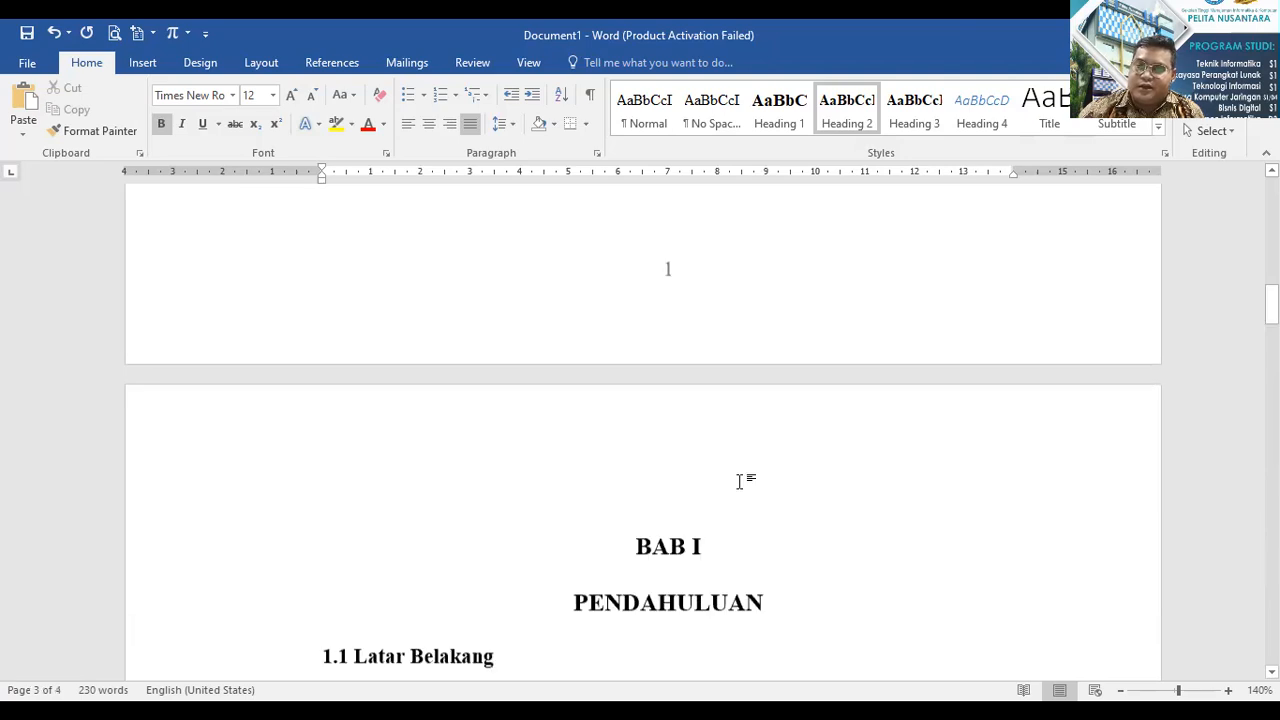
scroll(740, 482, up, 10)
click(546, 500)
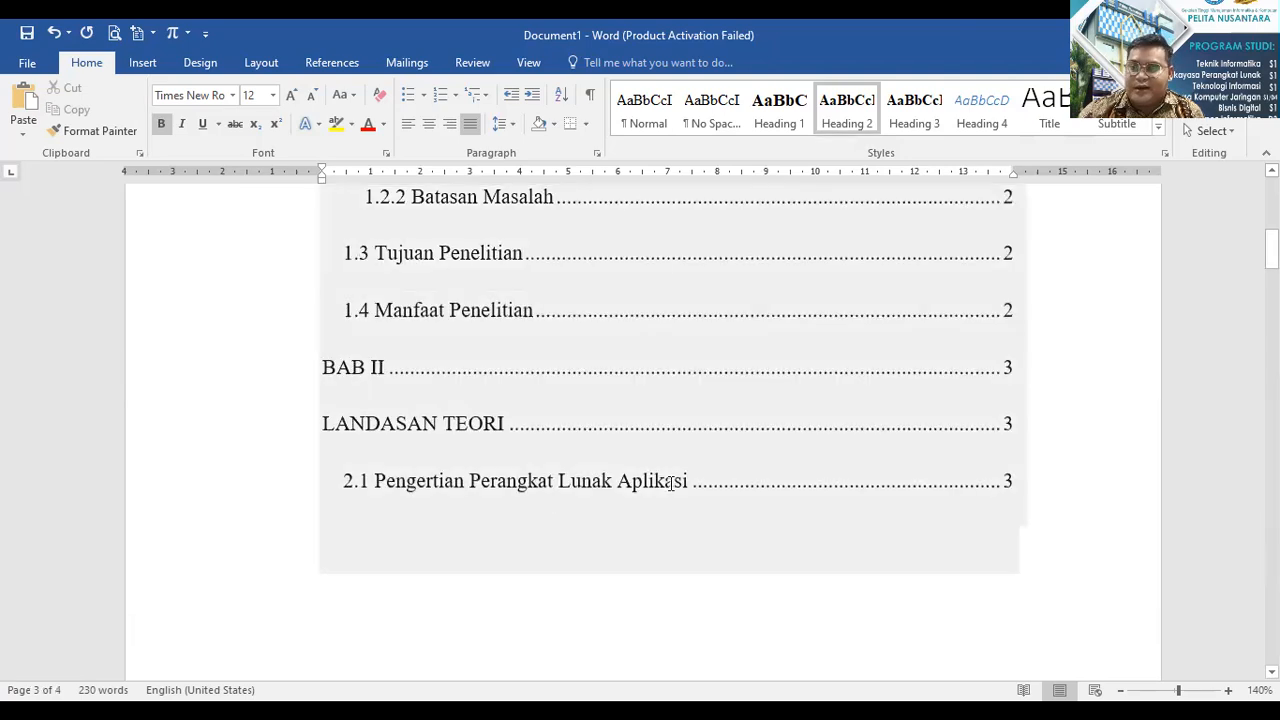
scroll(1022, 444, up, 2)
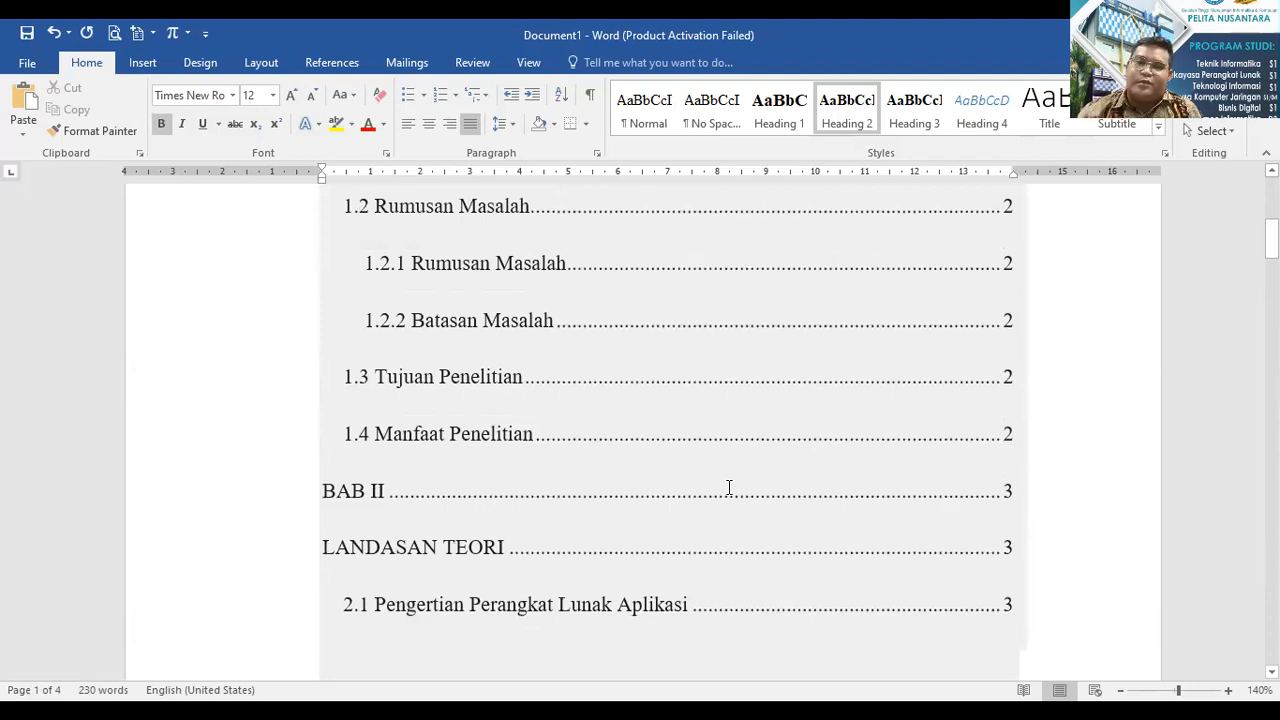
Update the entire table of contents under the DAFTAR ISI title and check the refreshed page numbers for 1.4 and BAB II.
scroll(400, 340, up, 7)
click(414, 376)
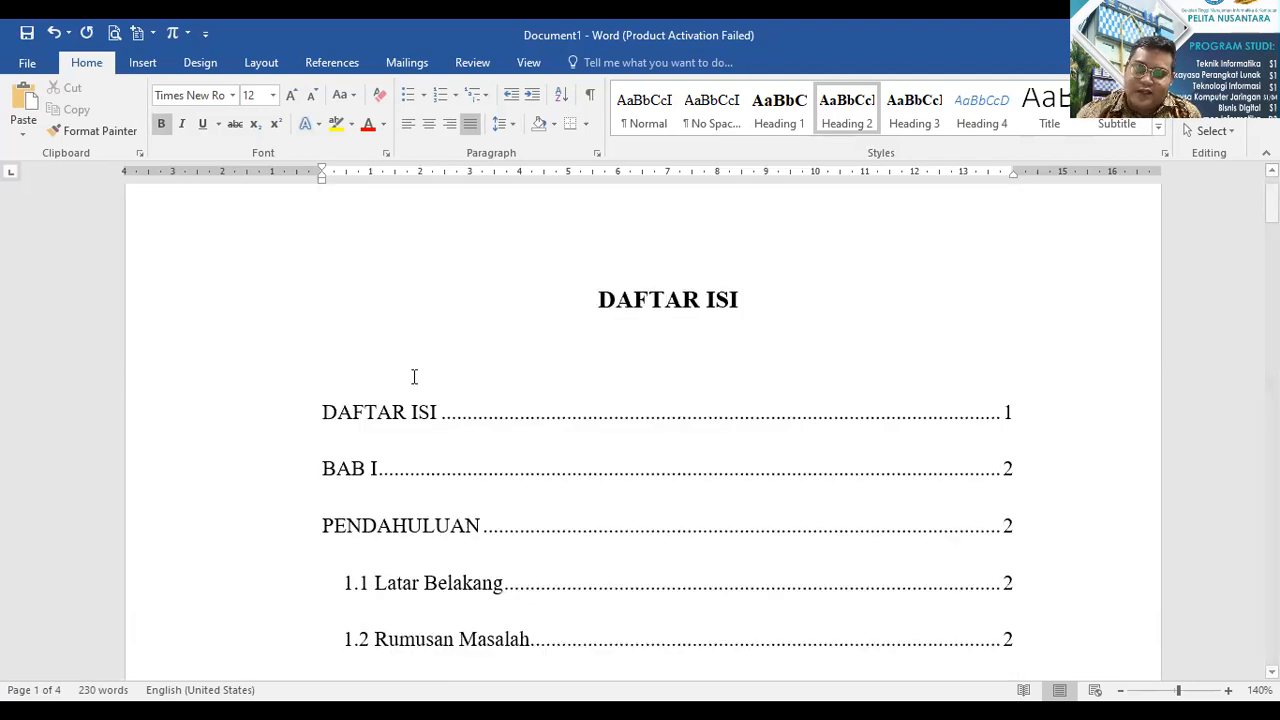
click(379, 466)
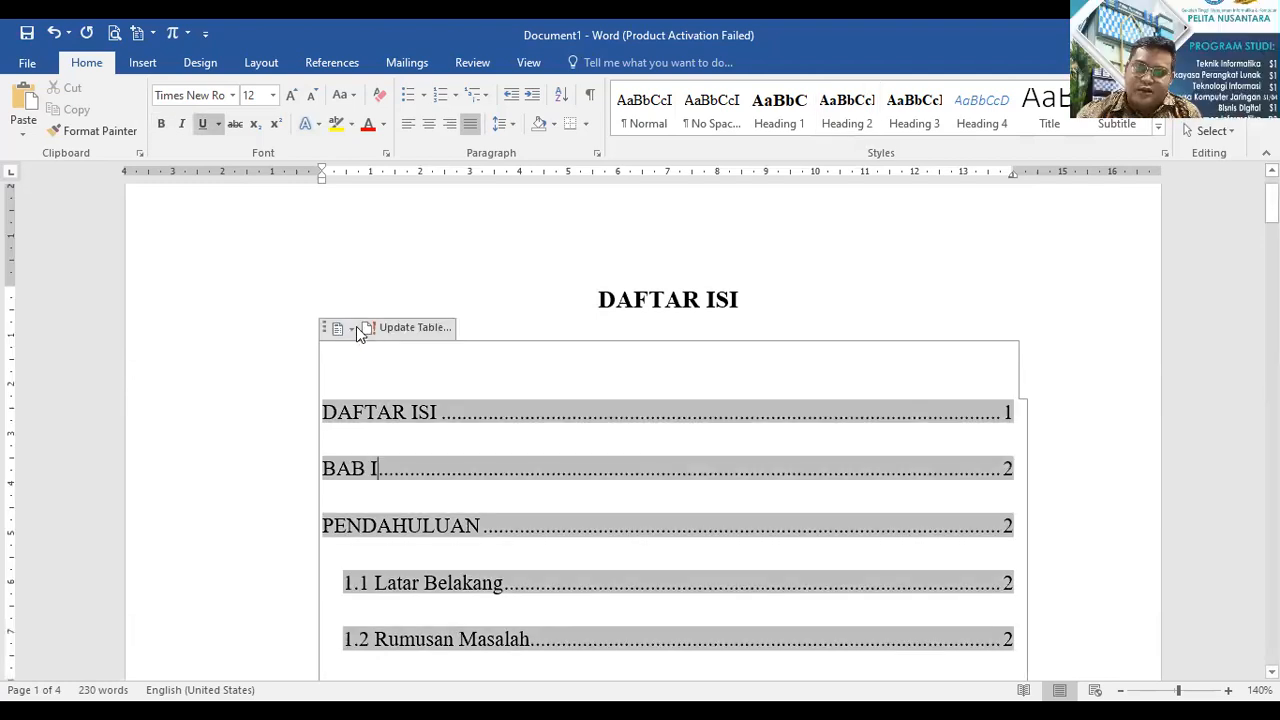
click(424, 336)
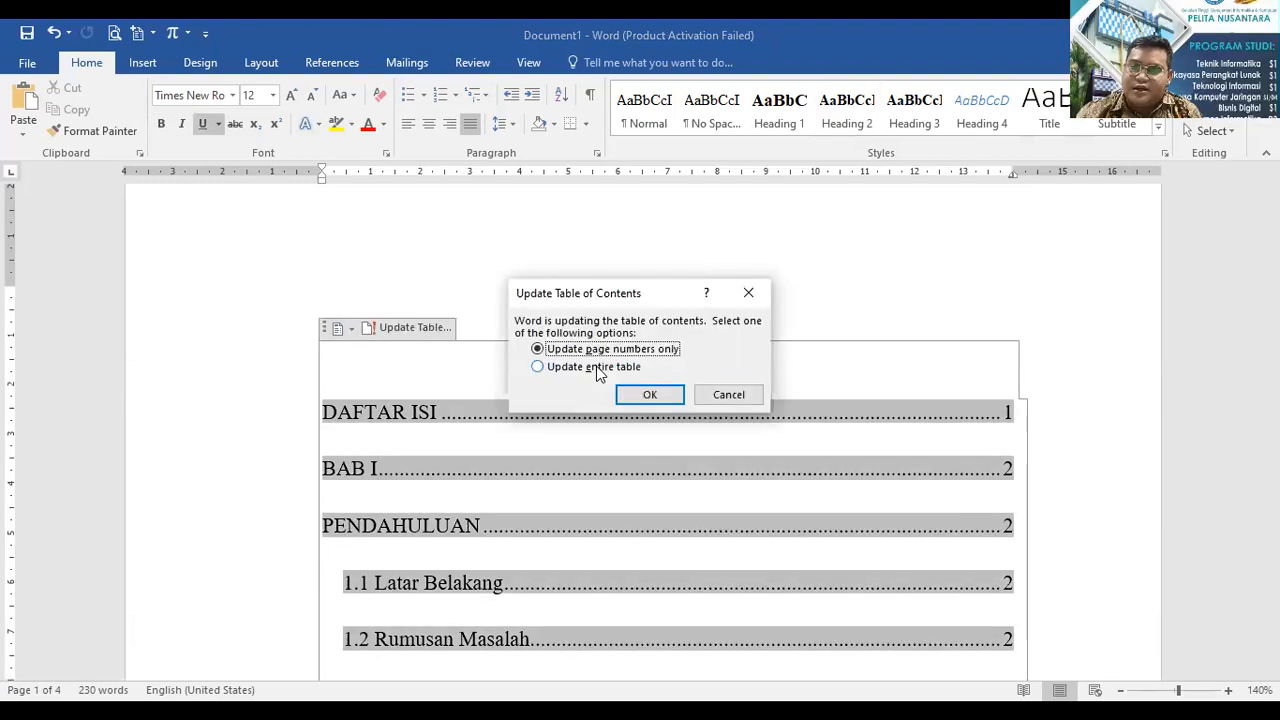
click(538, 367)
click(650, 395)
scroll(658, 395, down, 3)
scroll(658, 395, down, 2)
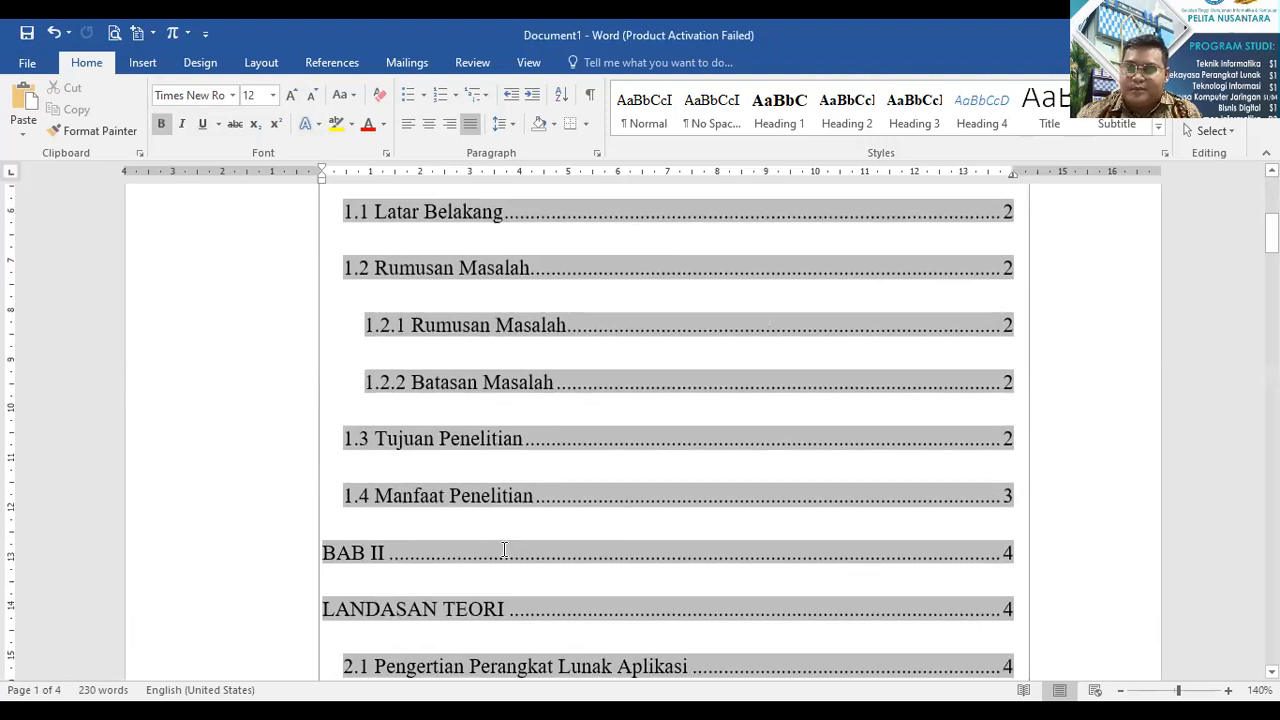
click(1025, 560)
Delete the stray random letters after STMIK Pelita Nusantara in the 1.1 Latar Belakang paragraph.
scroll(735, 513, down, 10)
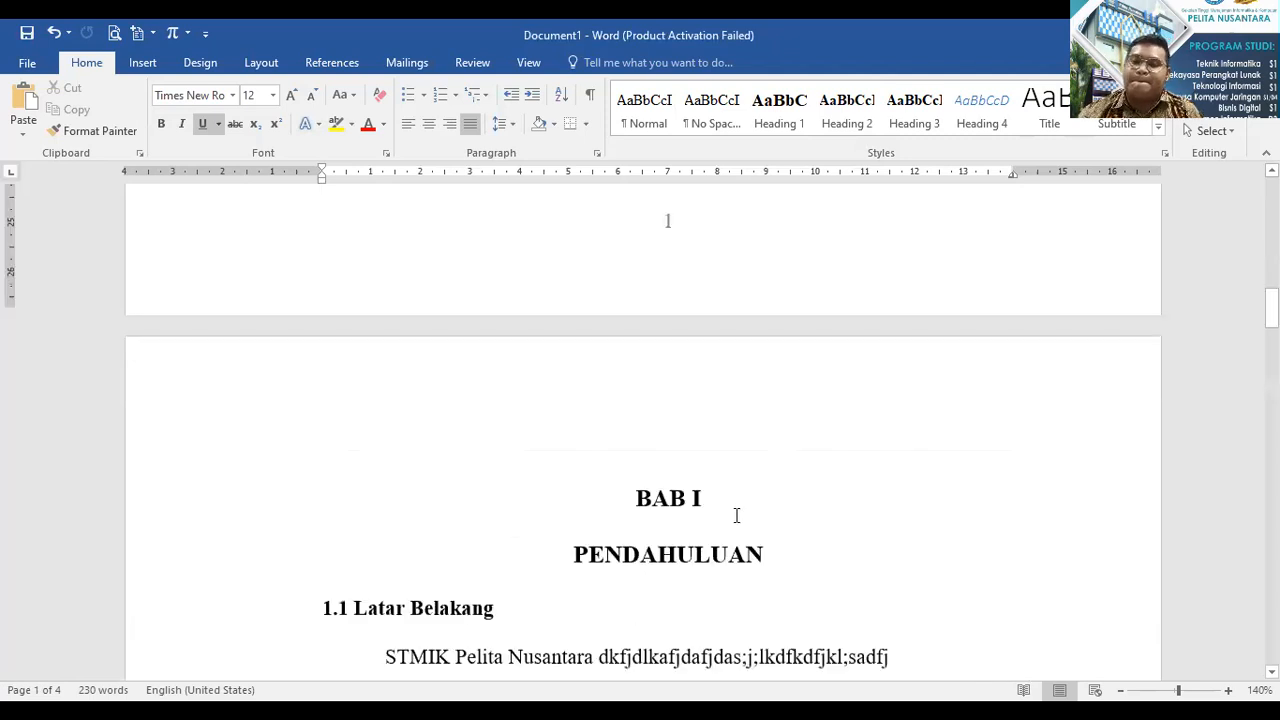
click(742, 482)
click(668, 543)
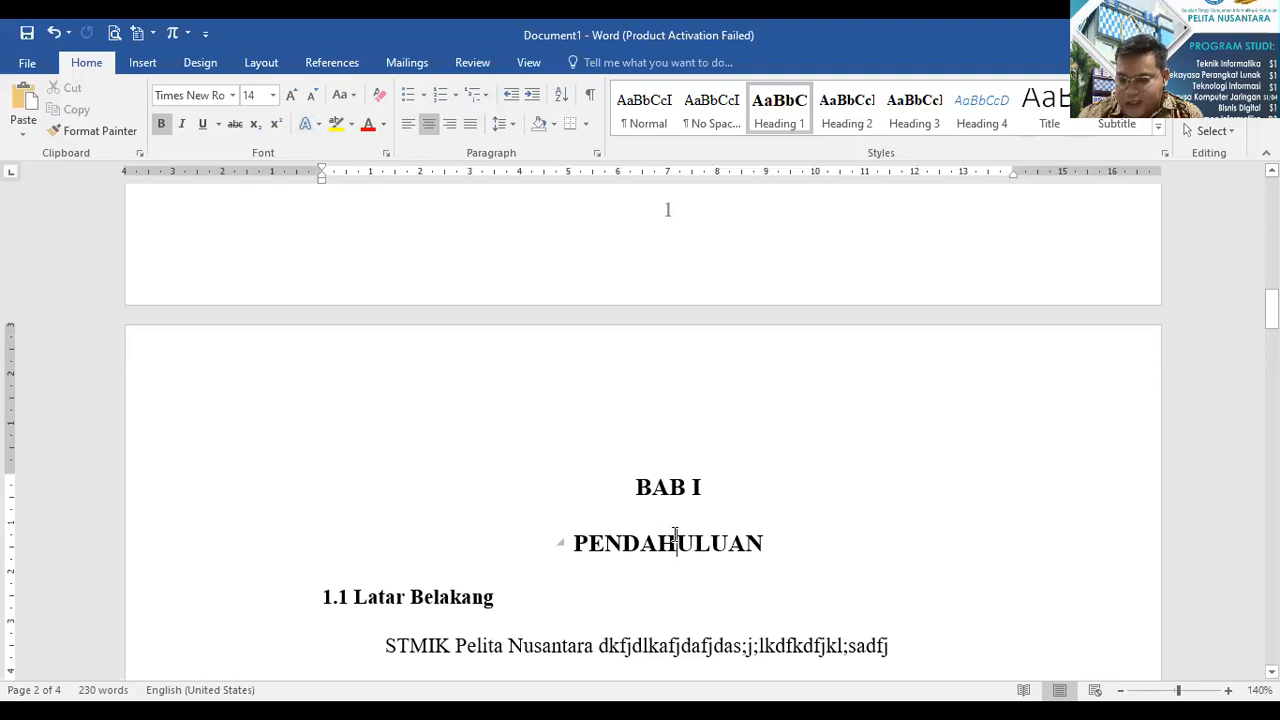
scroll(676, 537, down, 3)
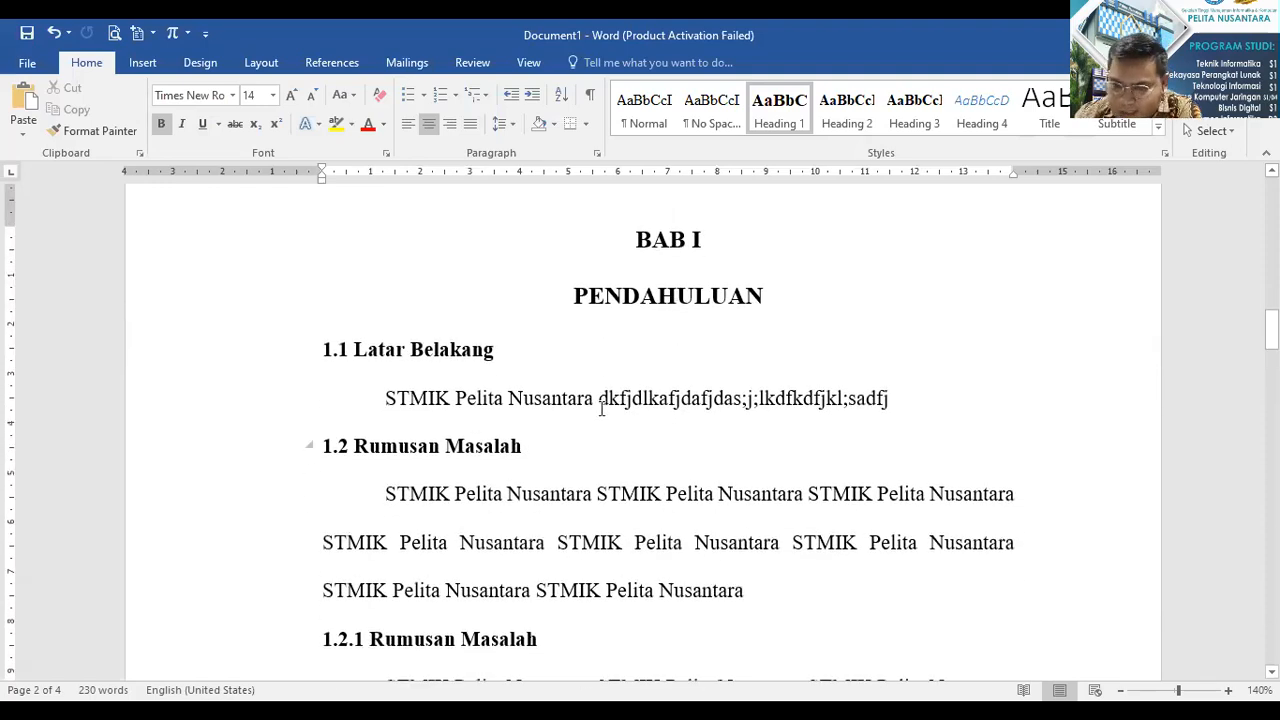
drag(907, 399, 638, 412)
key(BackSpace)
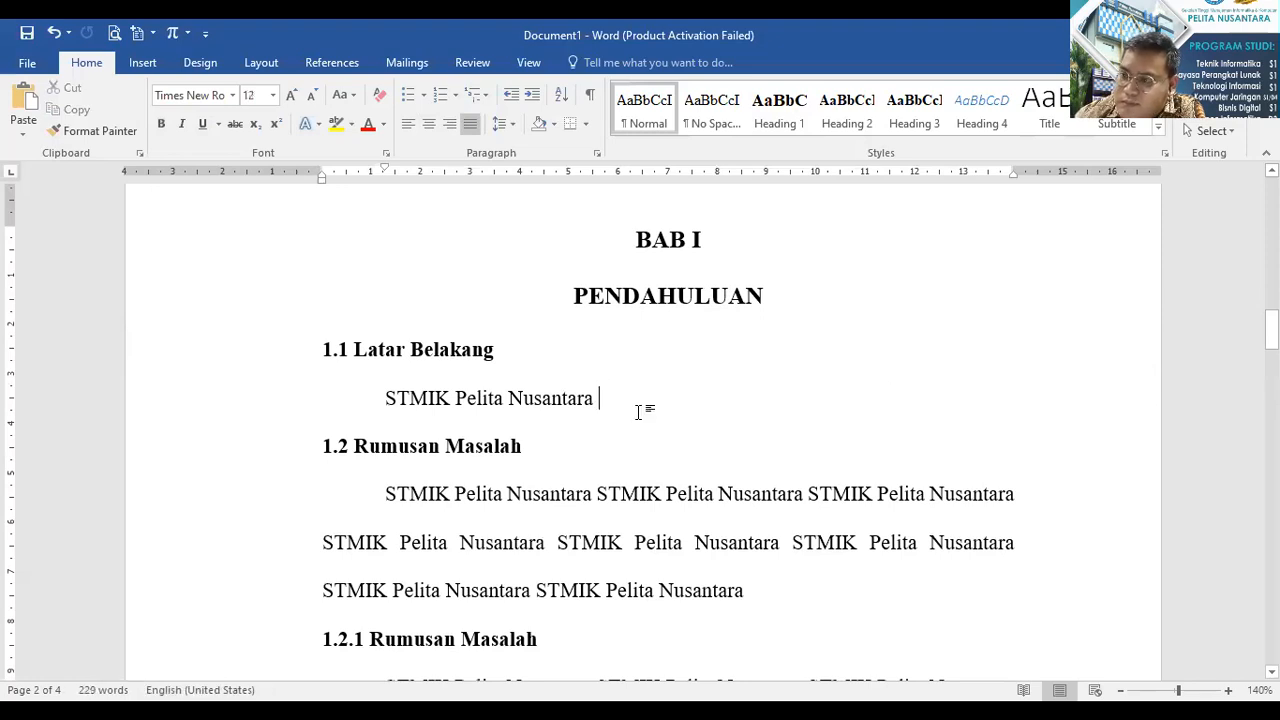
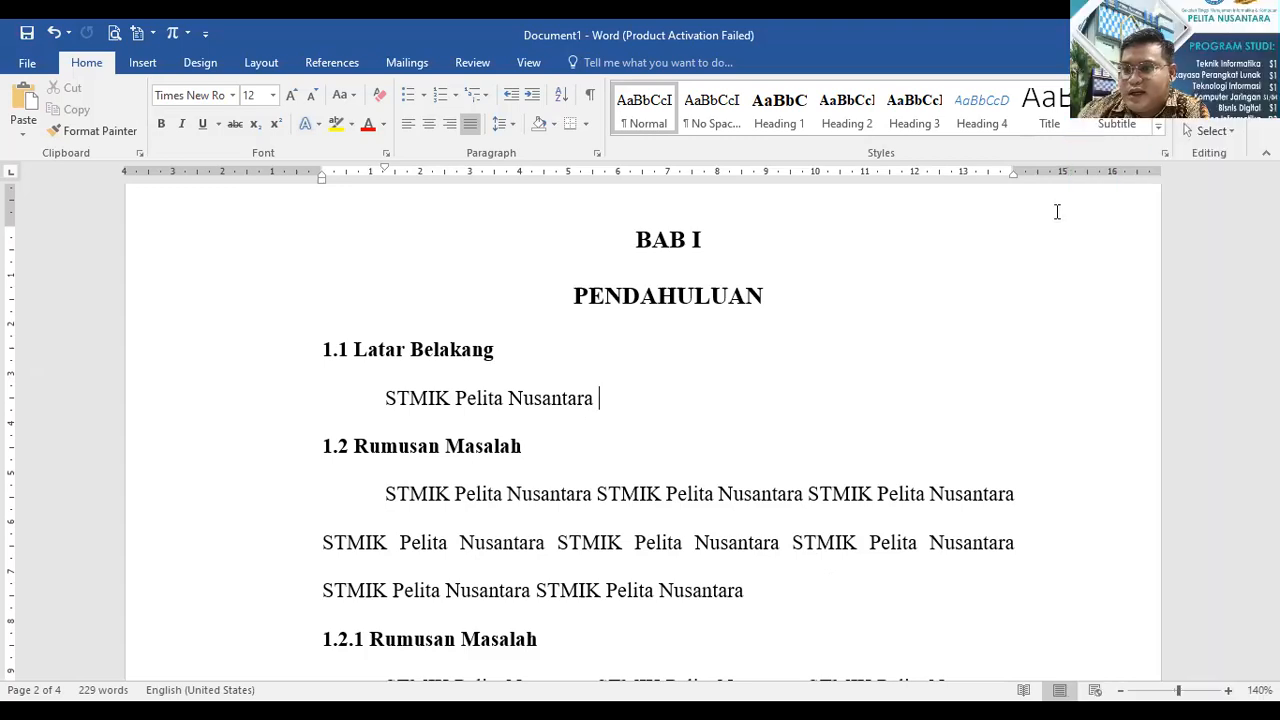
click(911, 120)
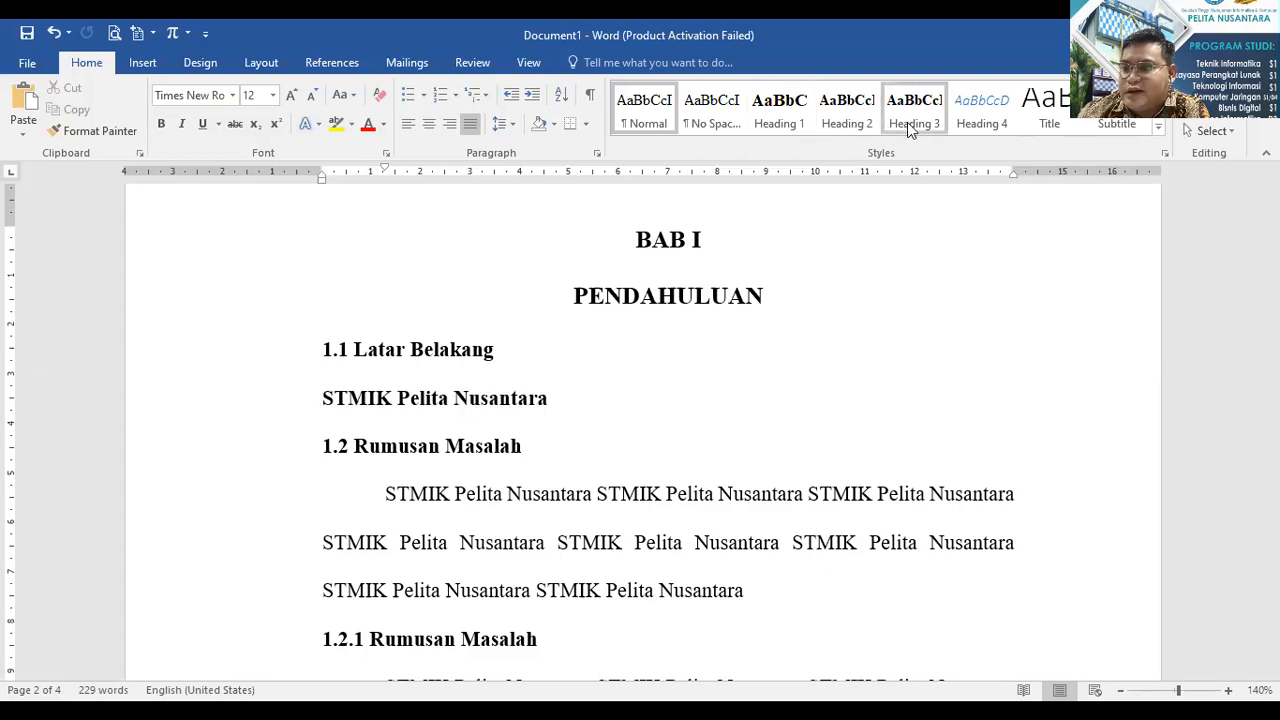
key(ctrl+z)
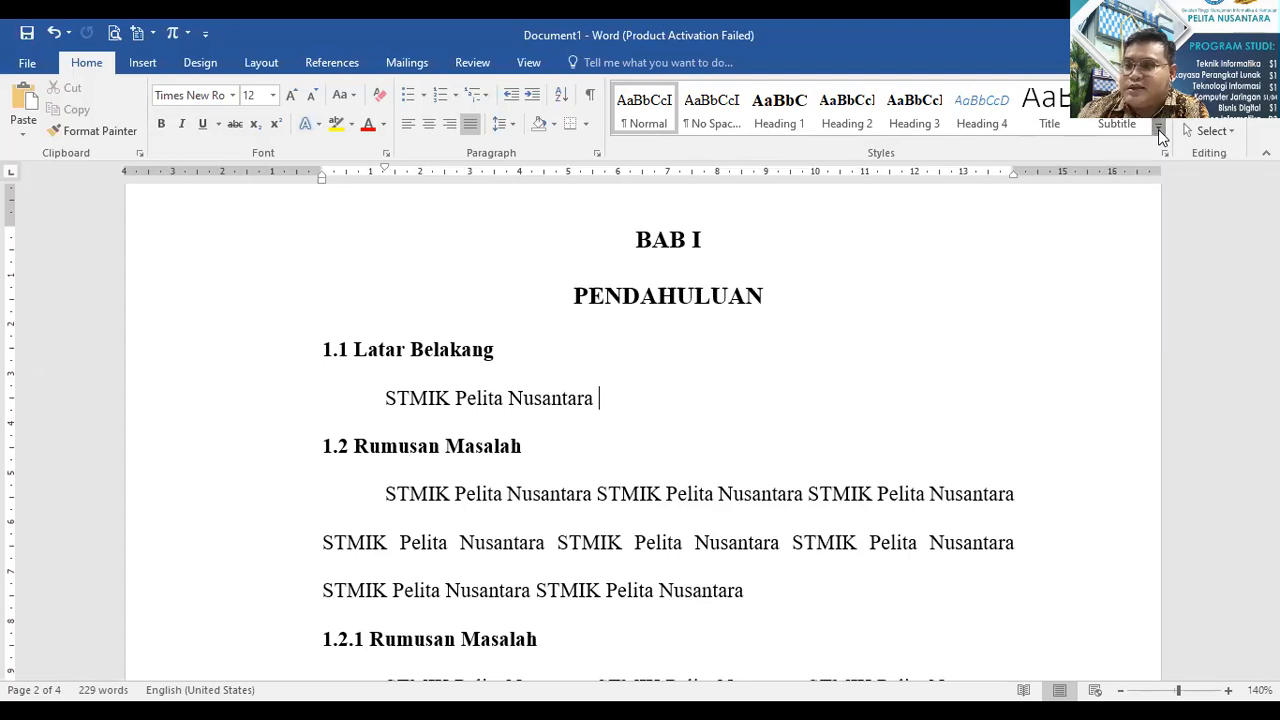
click(1158, 131)
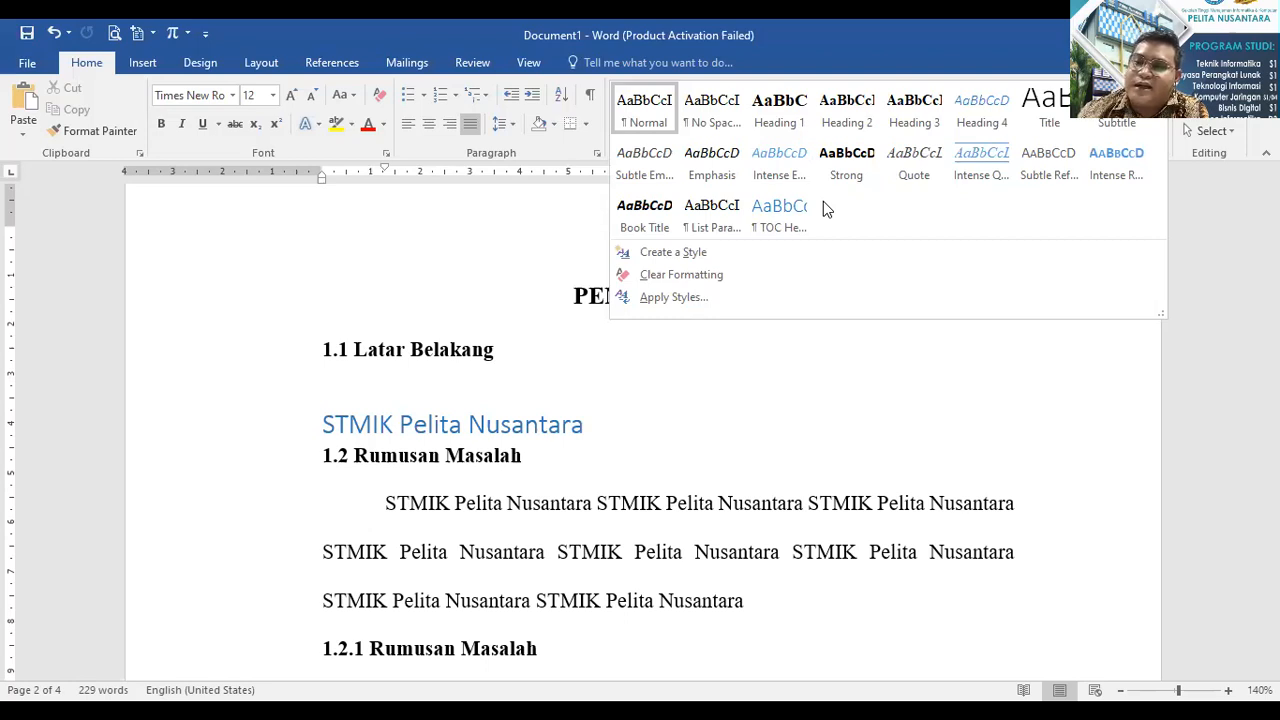
click(673, 253)
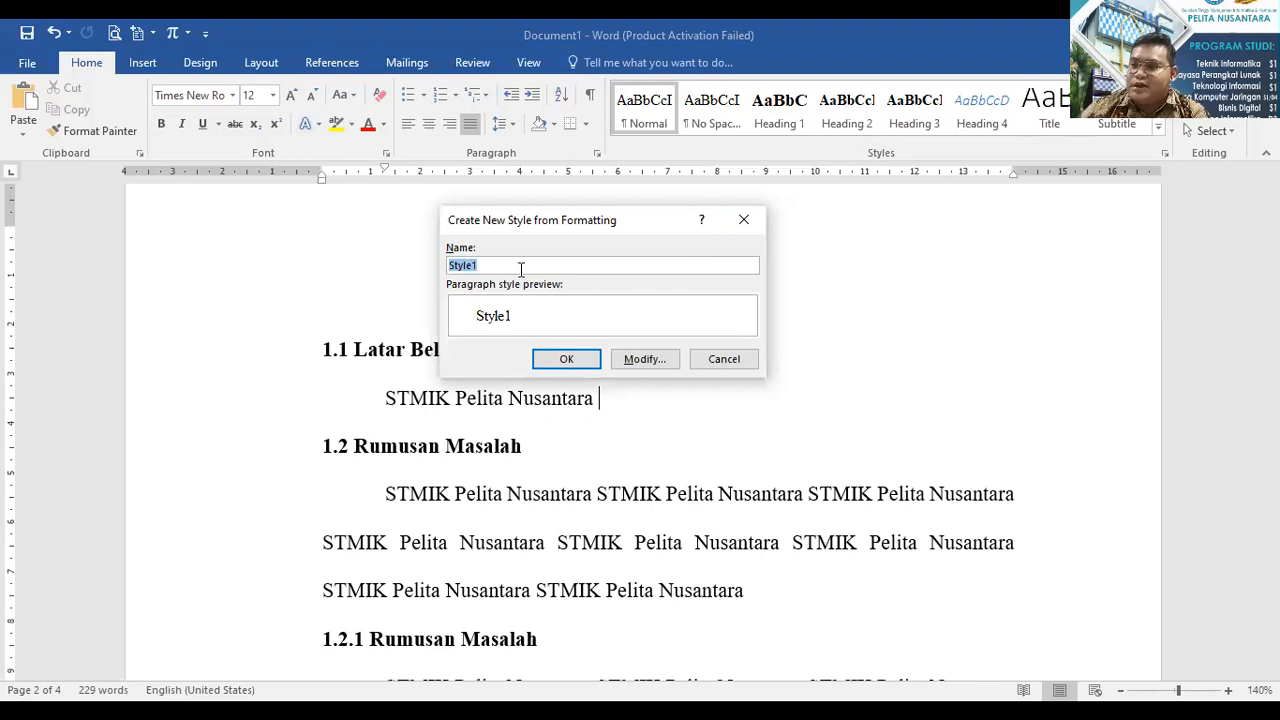
key(Return)
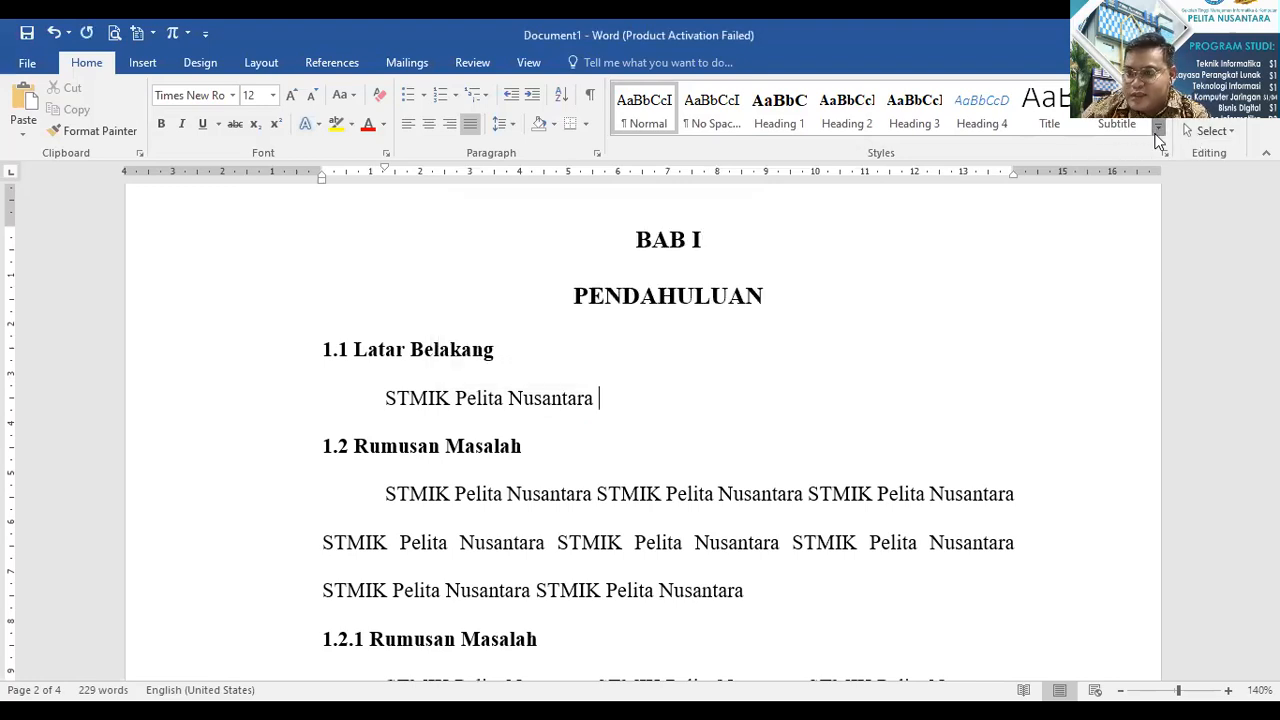
click(1157, 130)
click(810, 409)
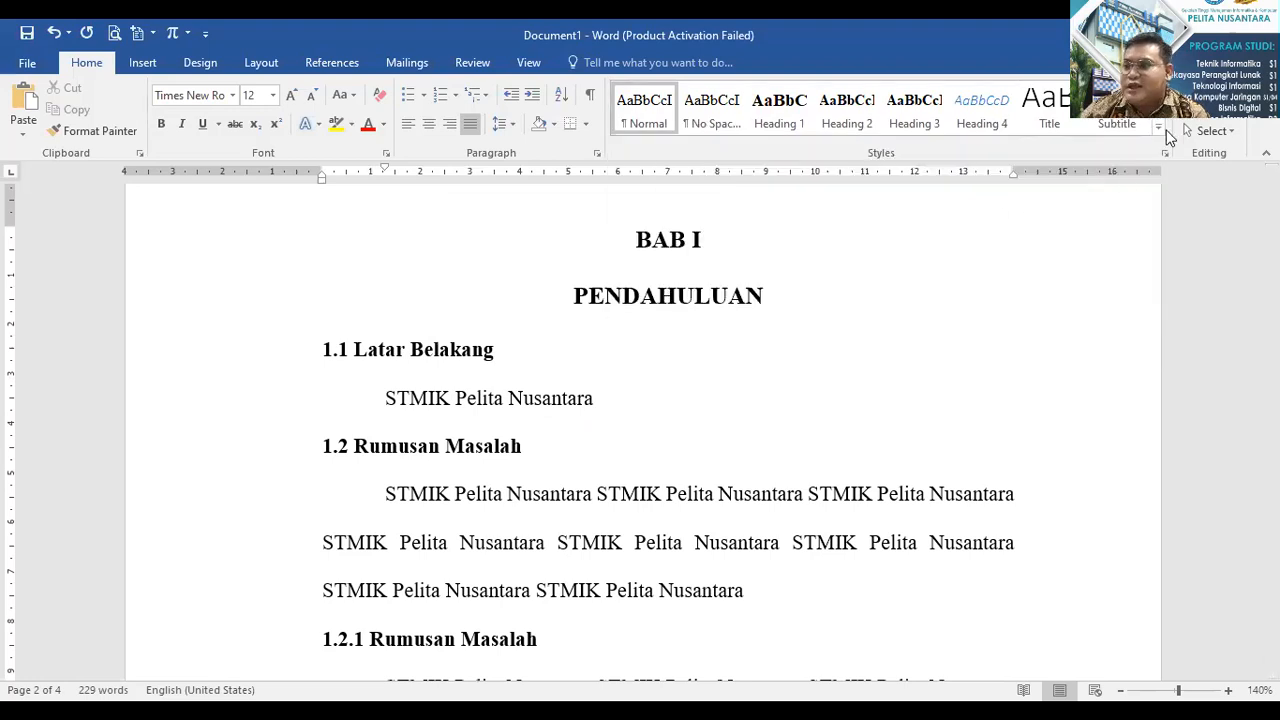
Try to create a new style named Heading 5 from the formatting of the 1.1 Latar Belakang paragraph.
click(1155, 130)
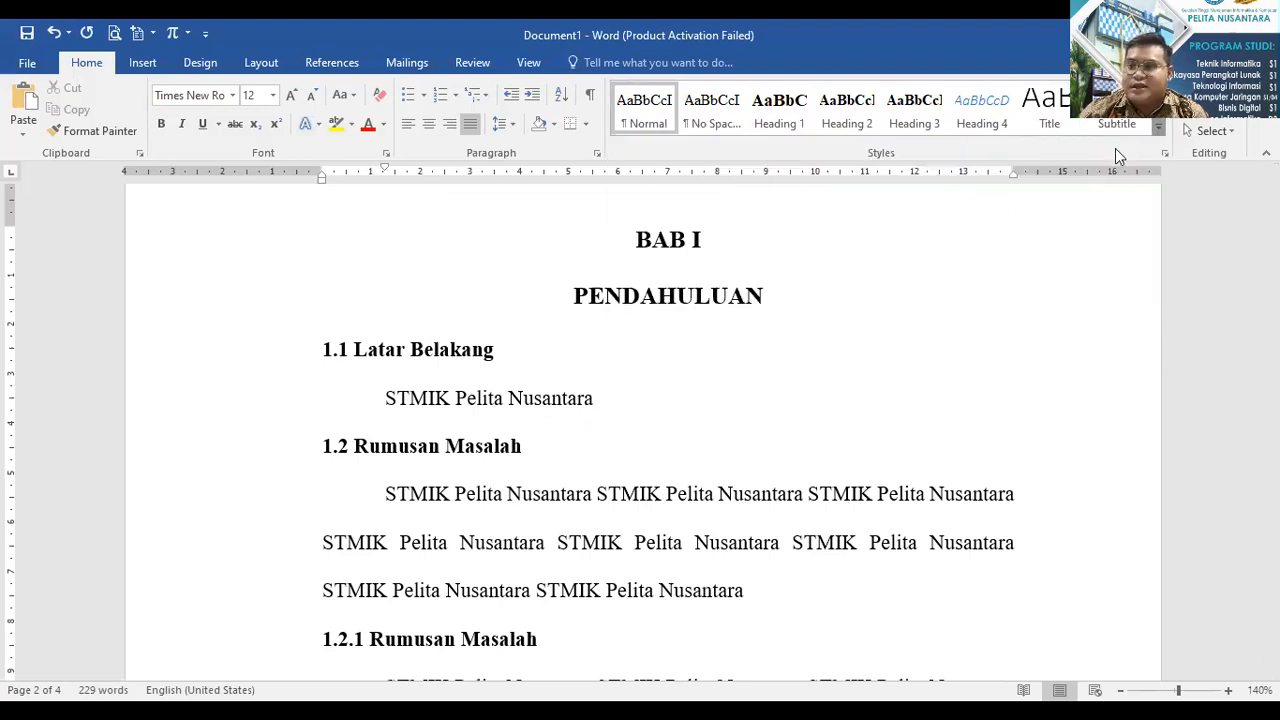
key(Return)
text(HEADO)
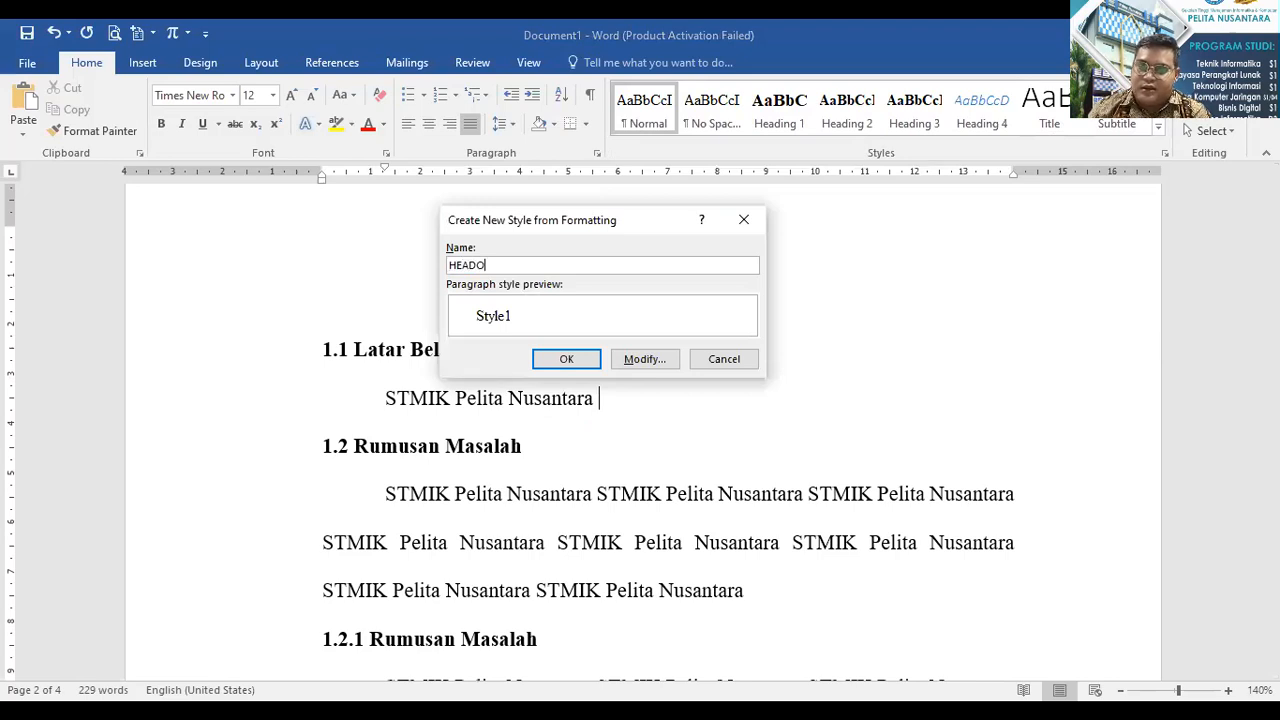
text(ead)
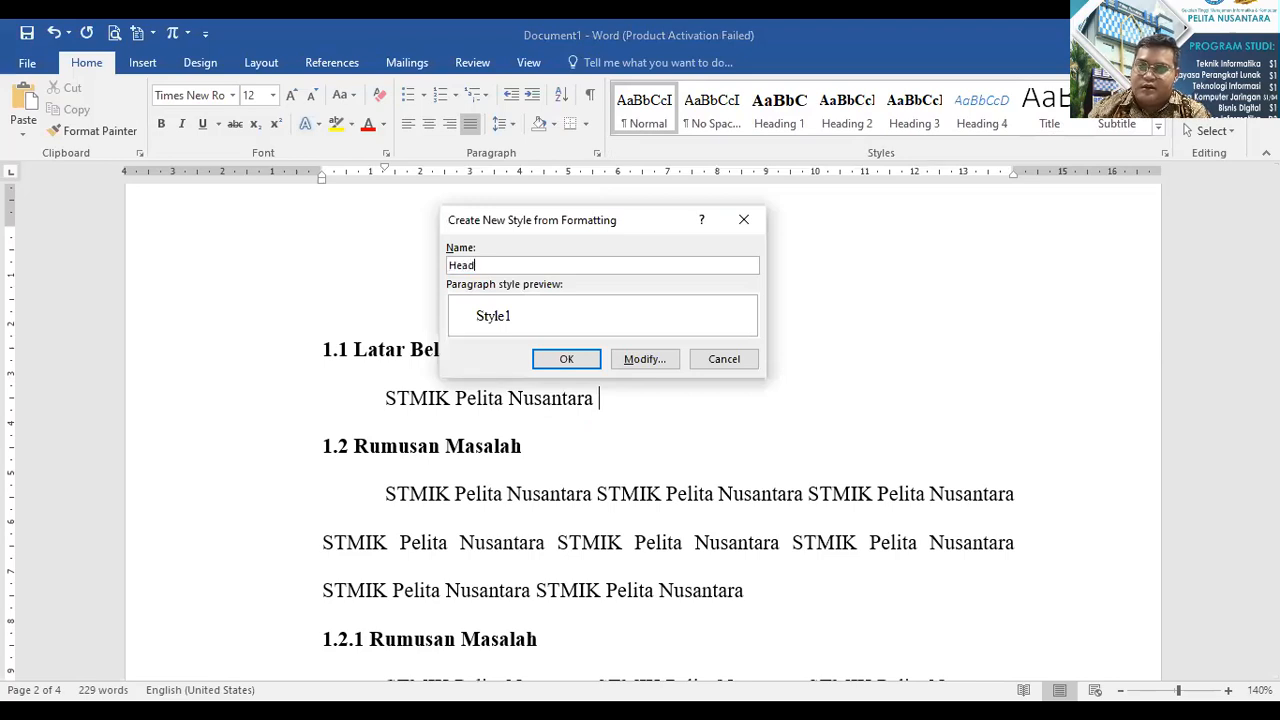
text(ing 5)
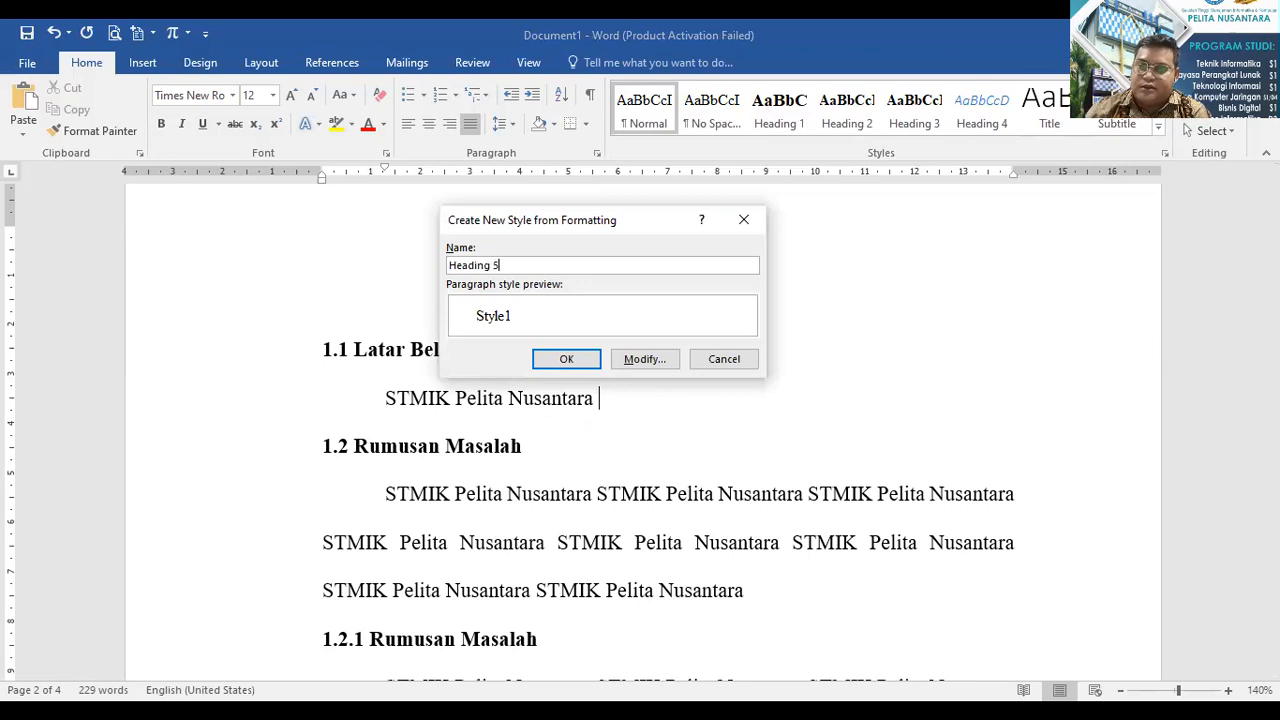
click(590, 360)
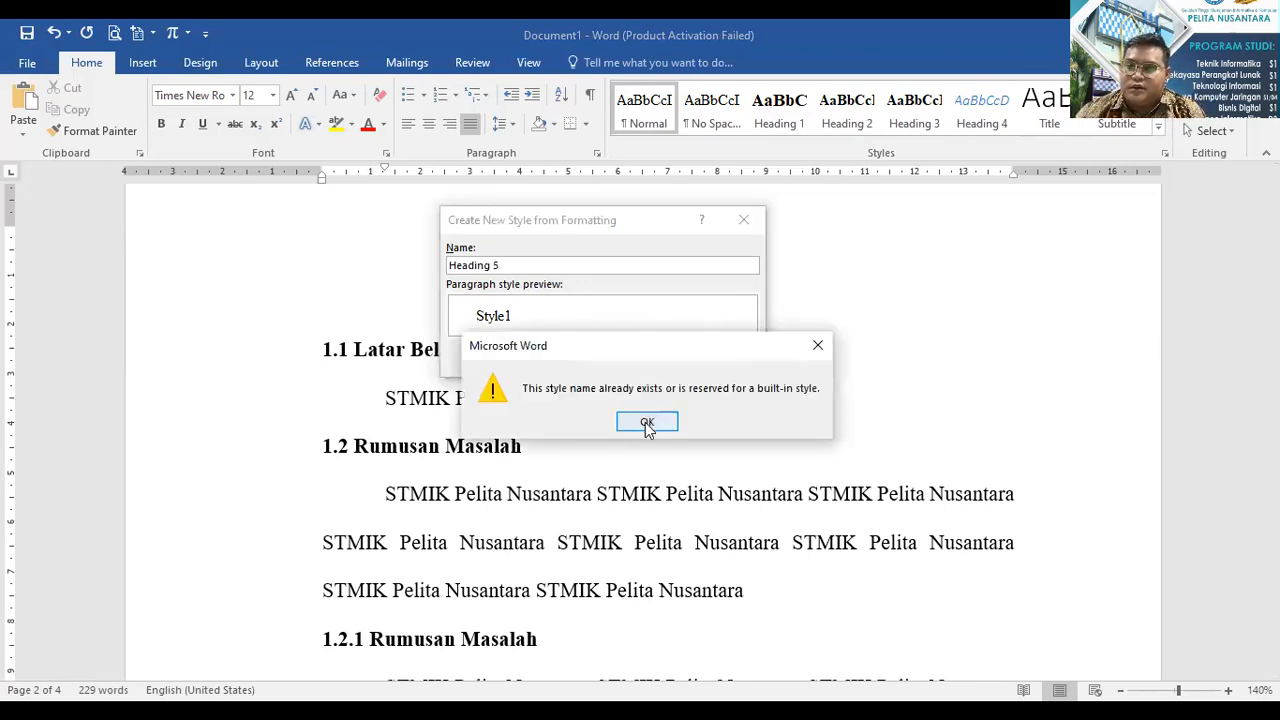
click(645, 421)
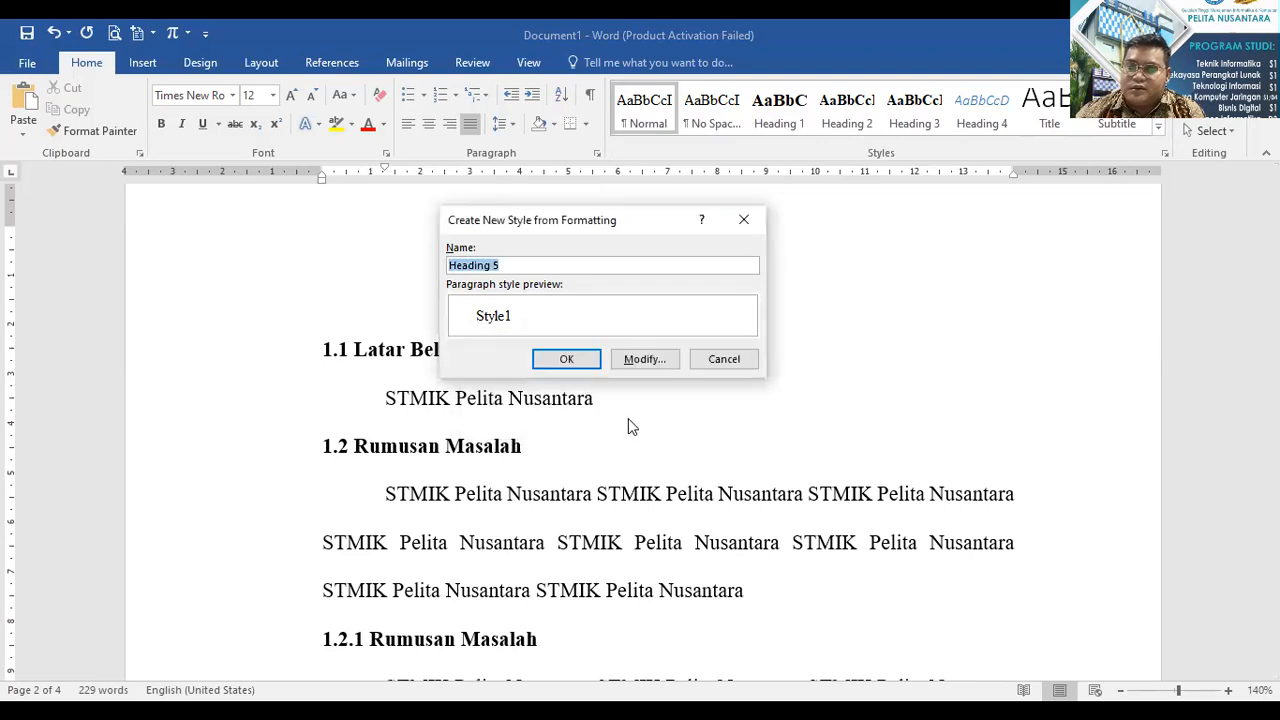
click(733, 360)
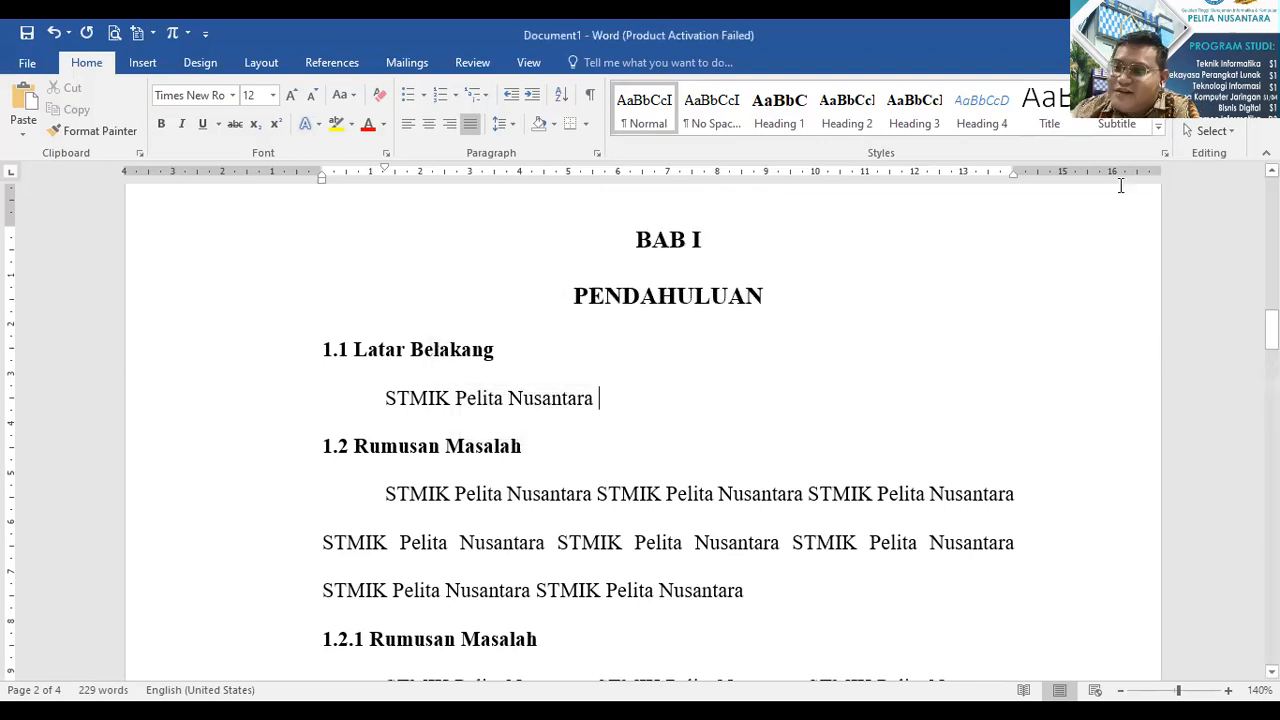
click(1158, 127)
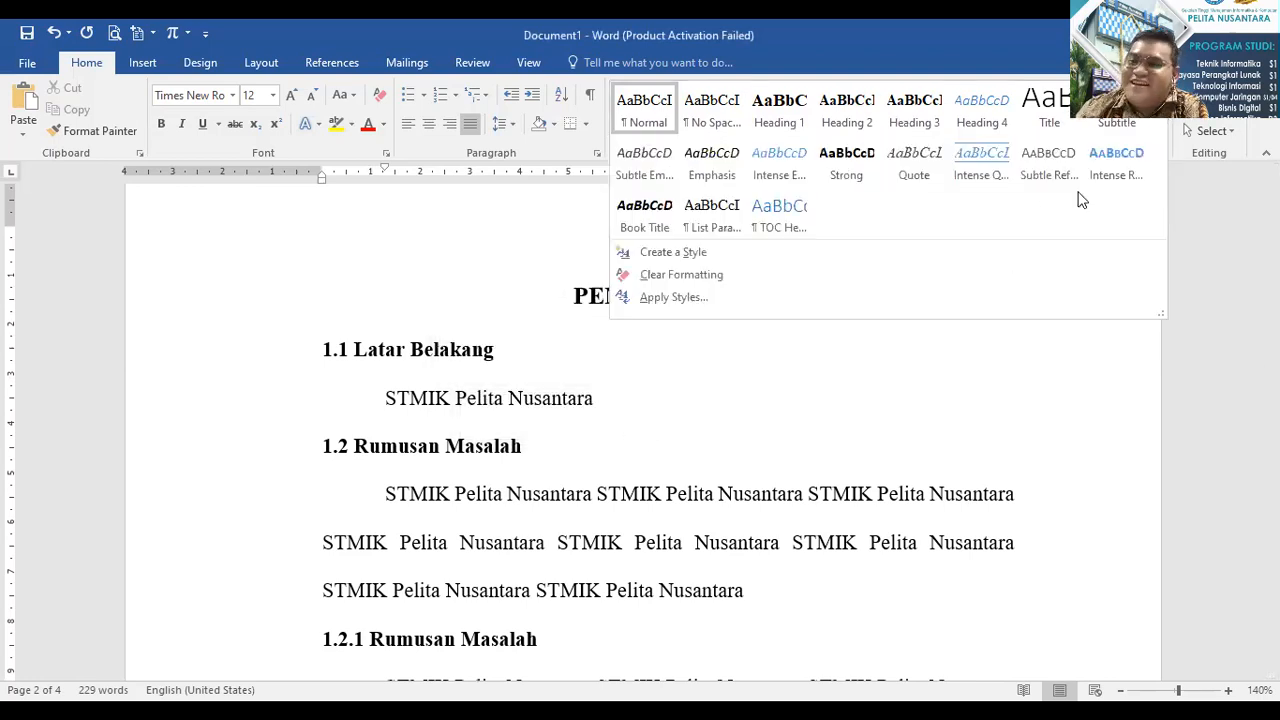
click(562, 396)
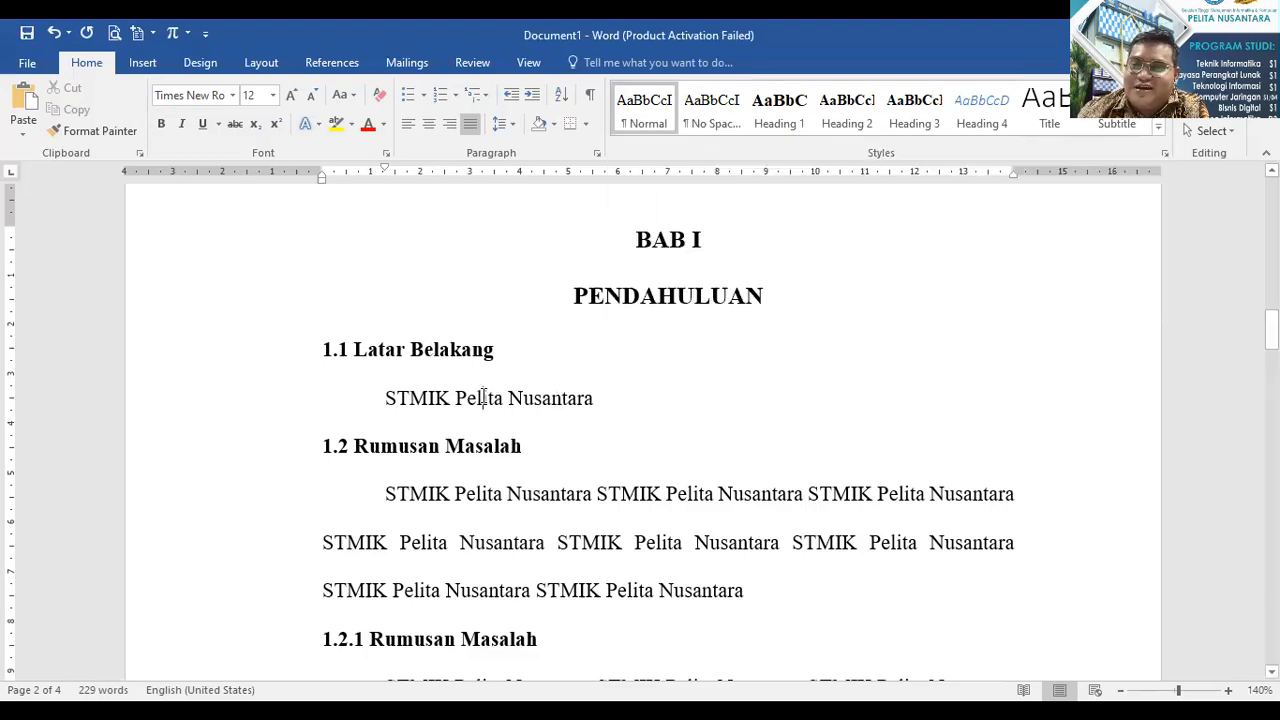
click(510, 400)
click(523, 406)
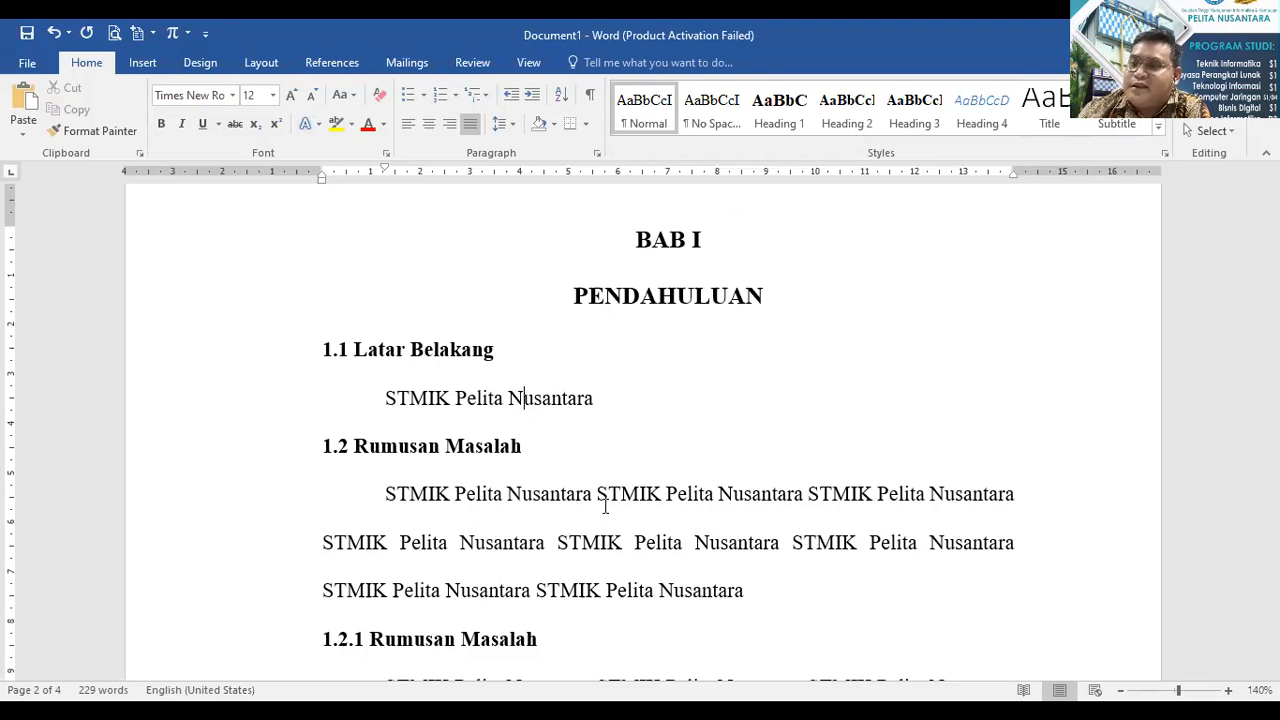
scroll(926, 300, up, 3)
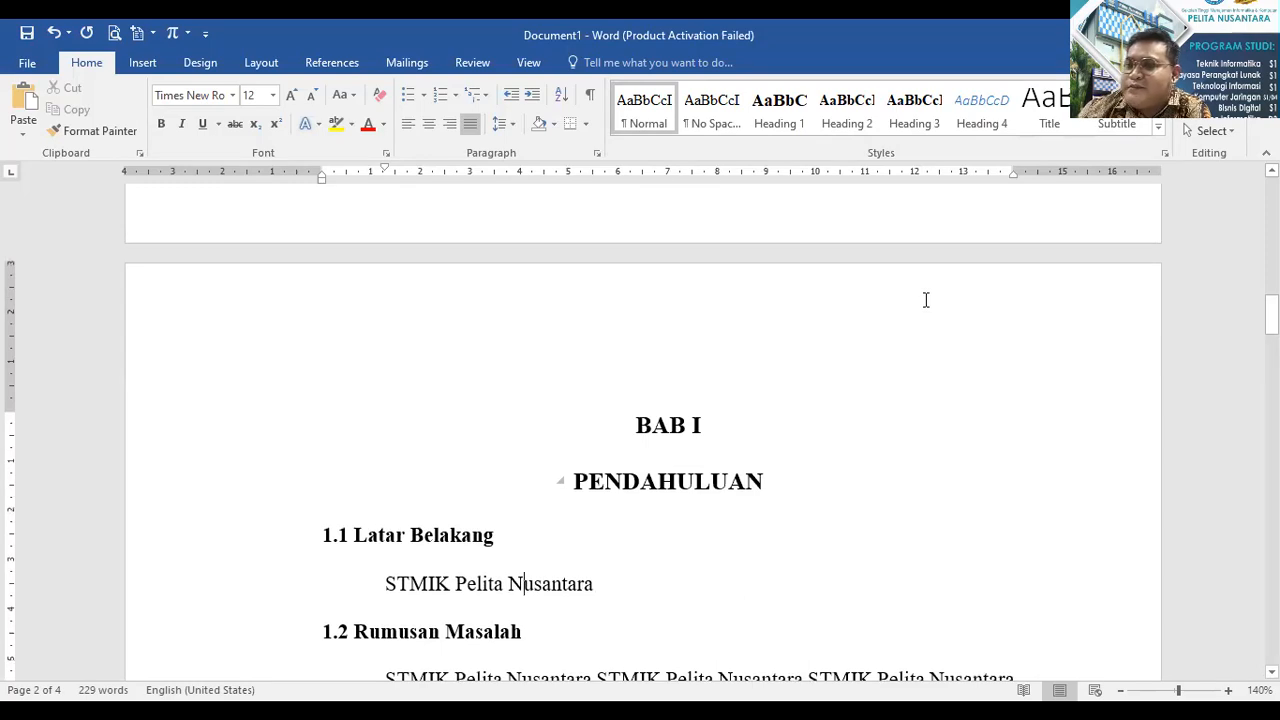
click(677, 481)
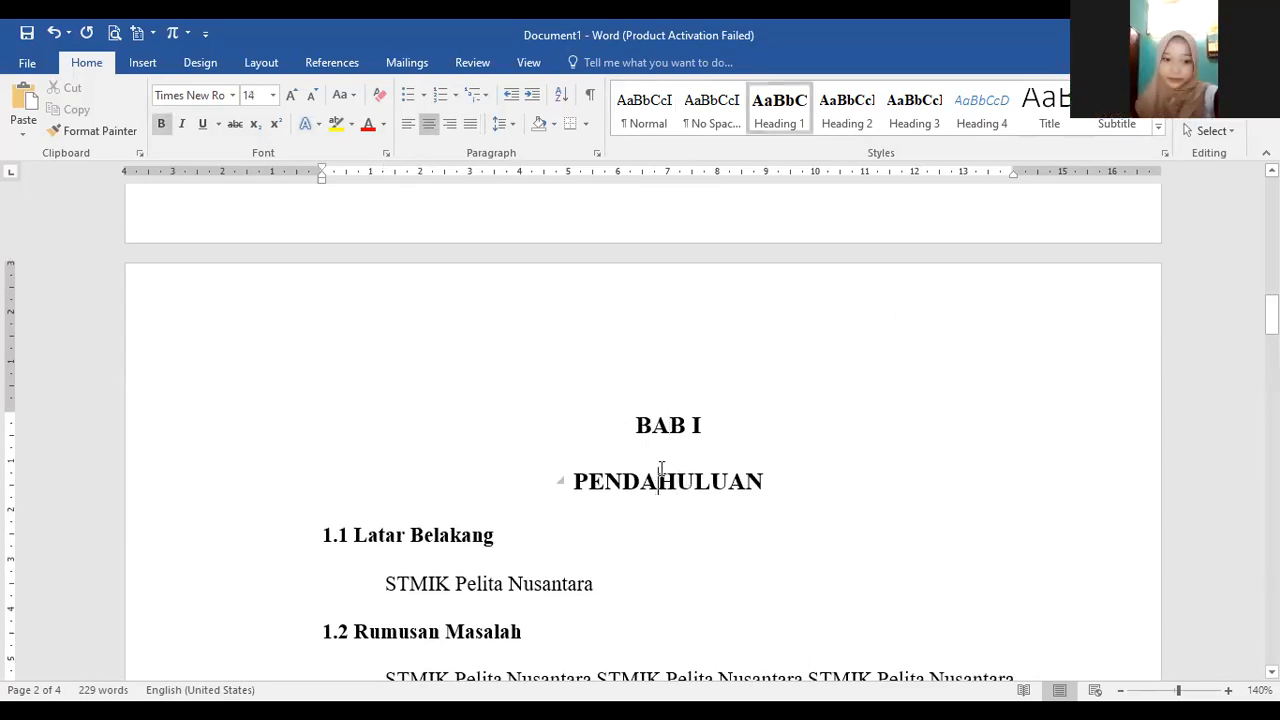
click(670, 424)
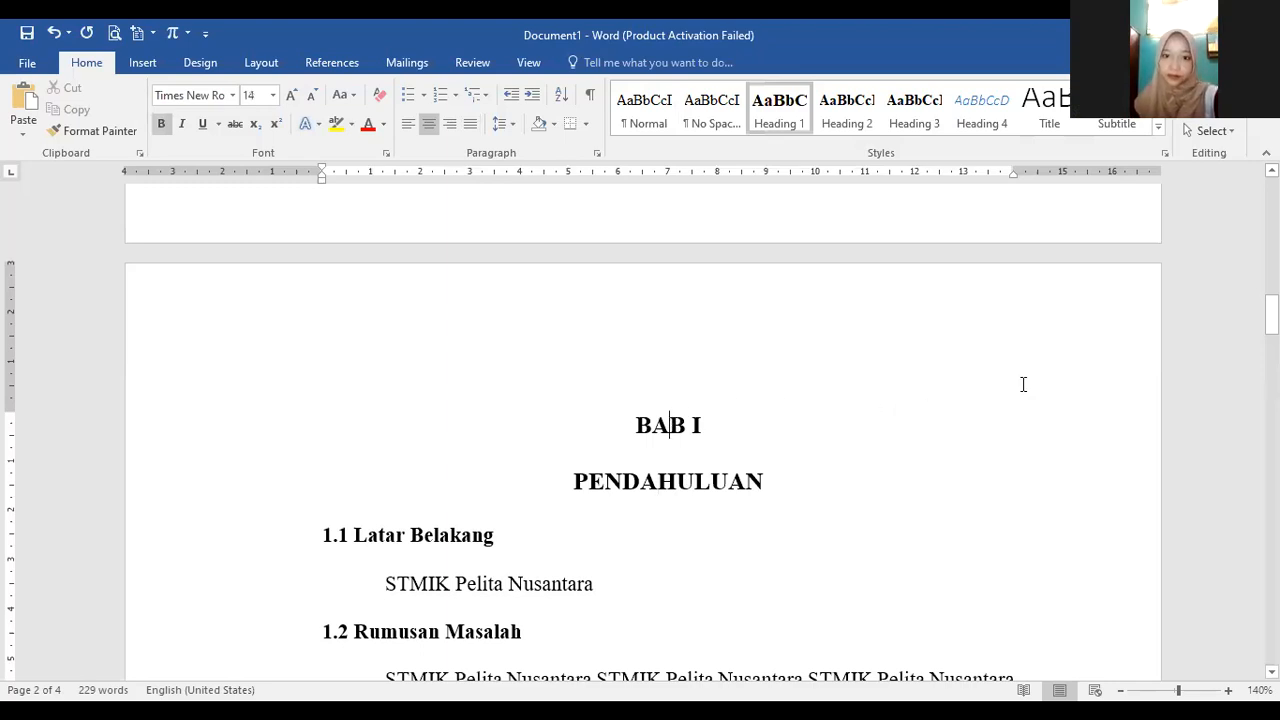